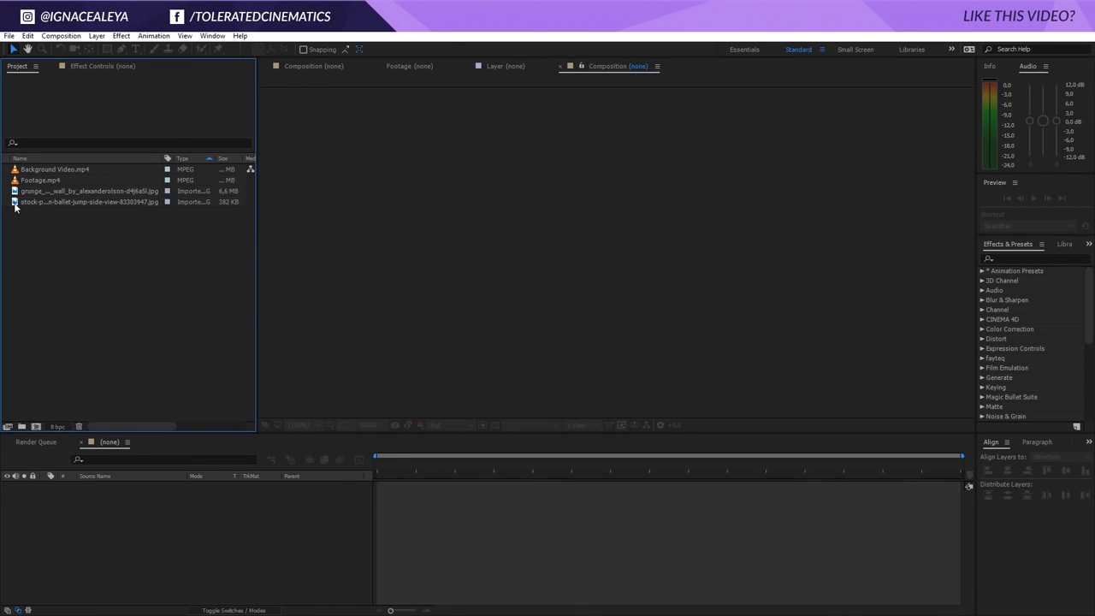
Step: Preview the imported background video, green-screen footage, grunge wall image and skeleton image in the project
left_click(44, 180)
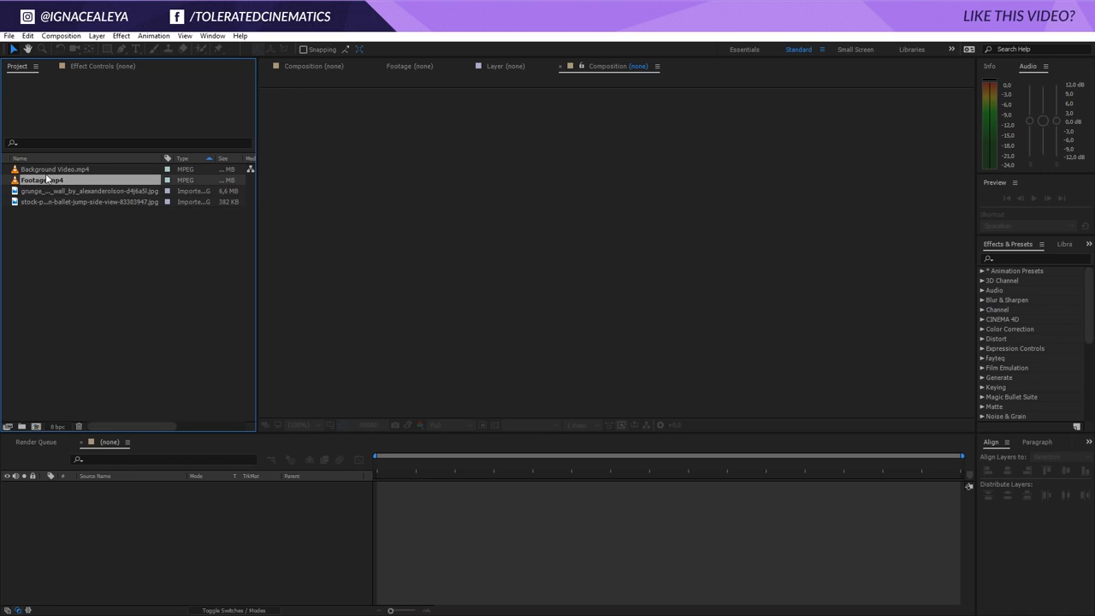
double_click(47, 169)
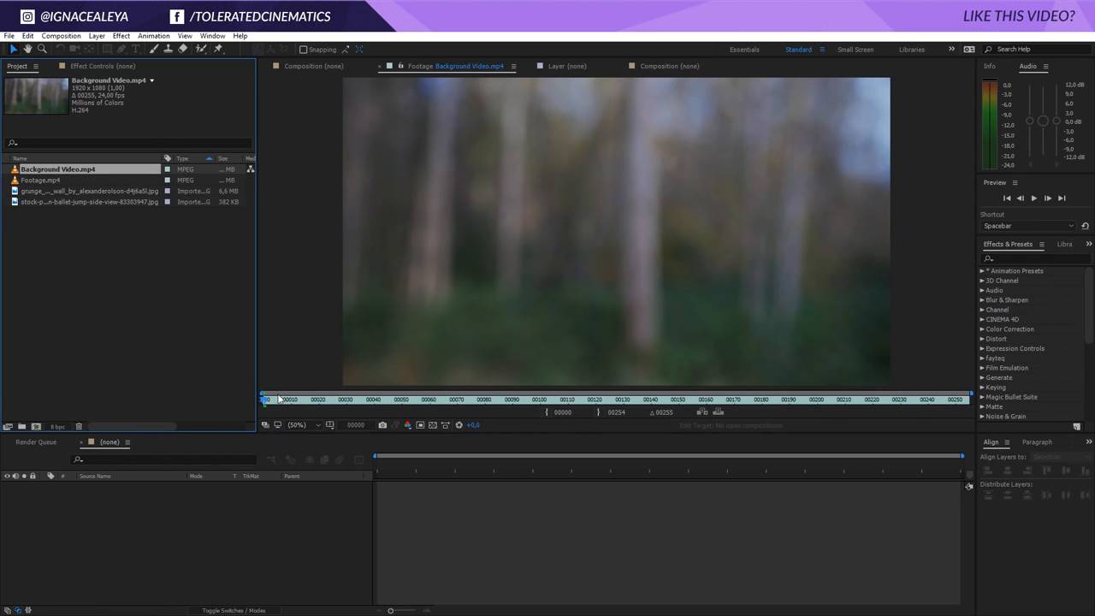
double_click(38, 180)
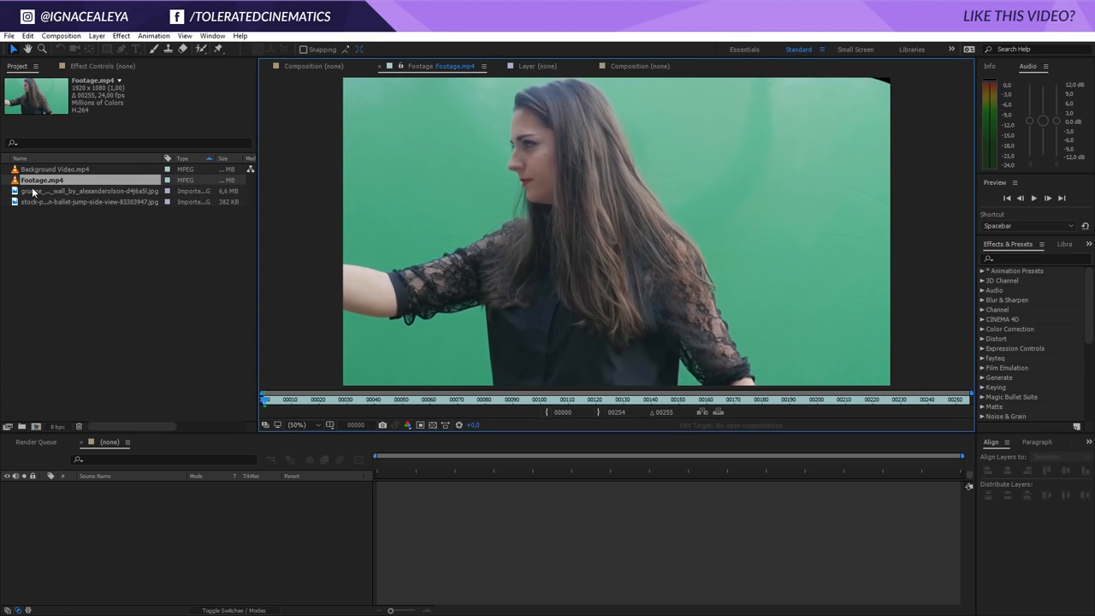
double_click(36, 196)
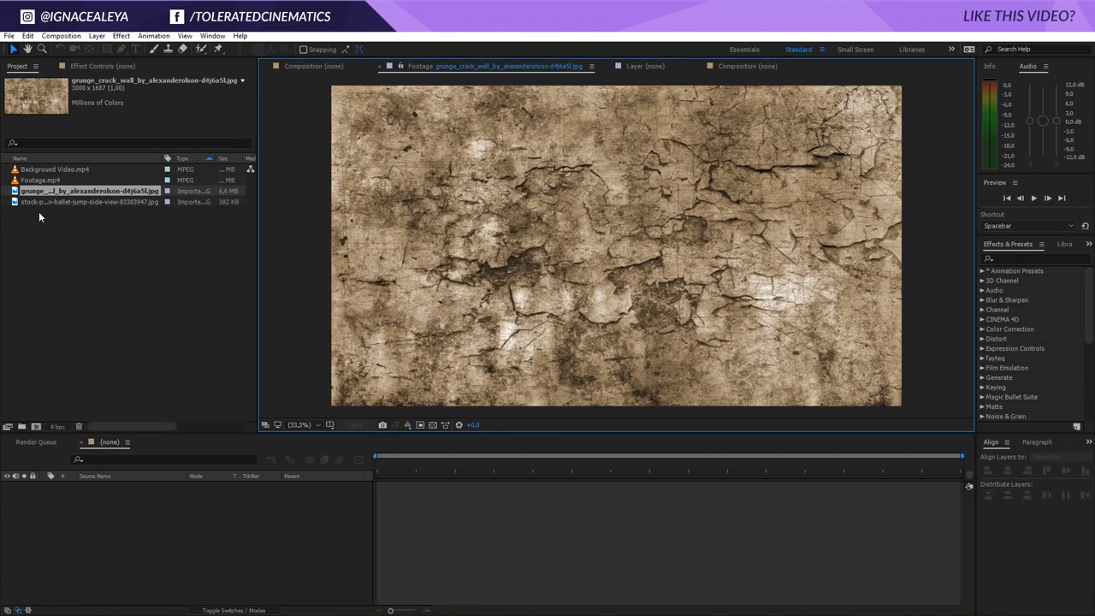
double_click(62, 202)
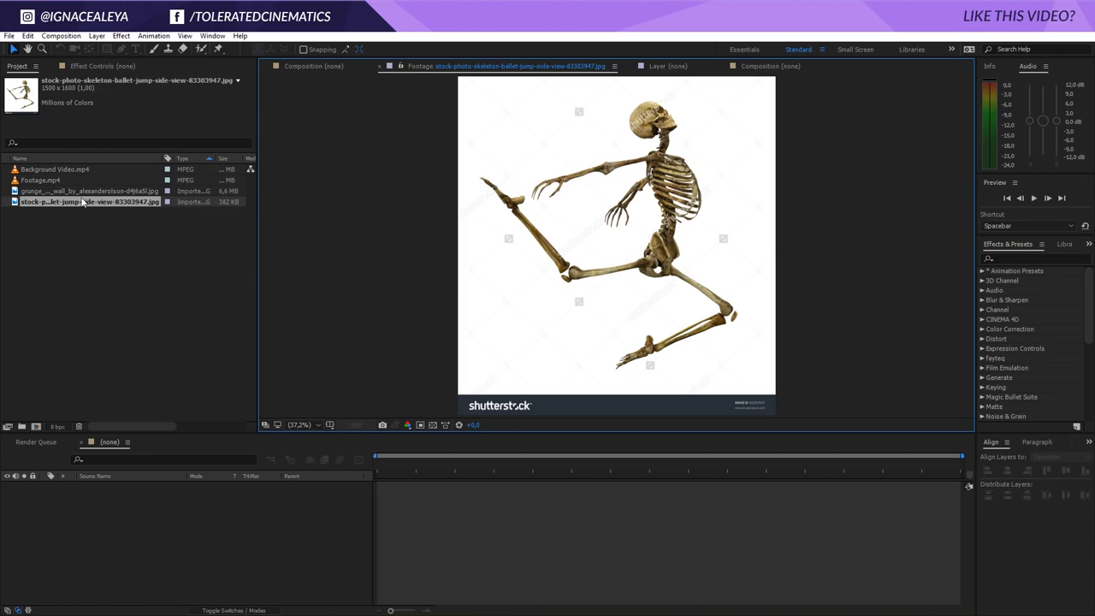
double_click(68, 191)
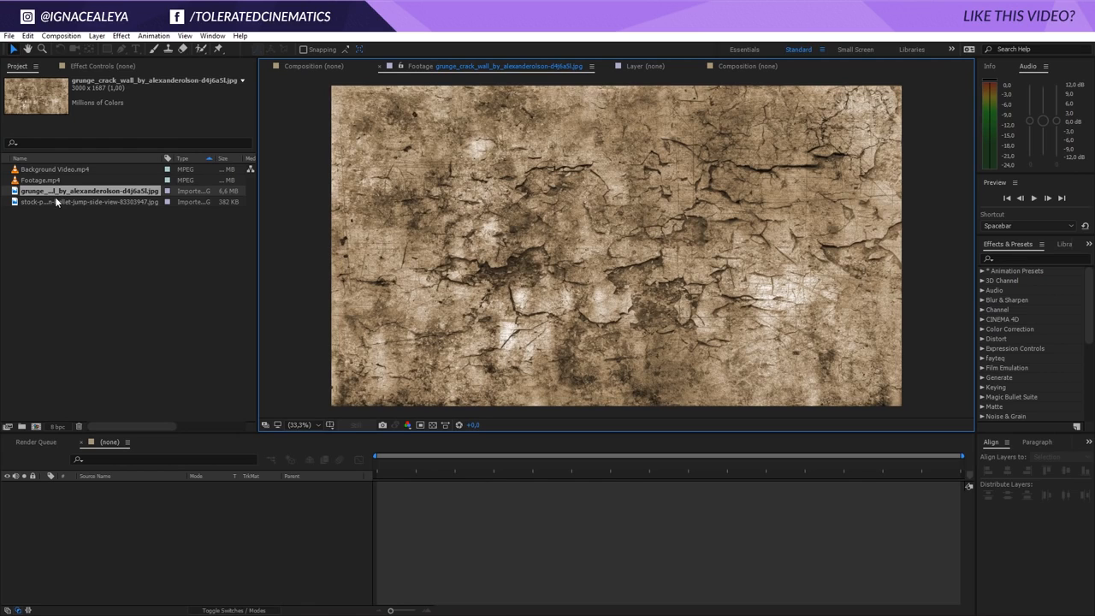
left_click(47, 180)
left_click(55, 171)
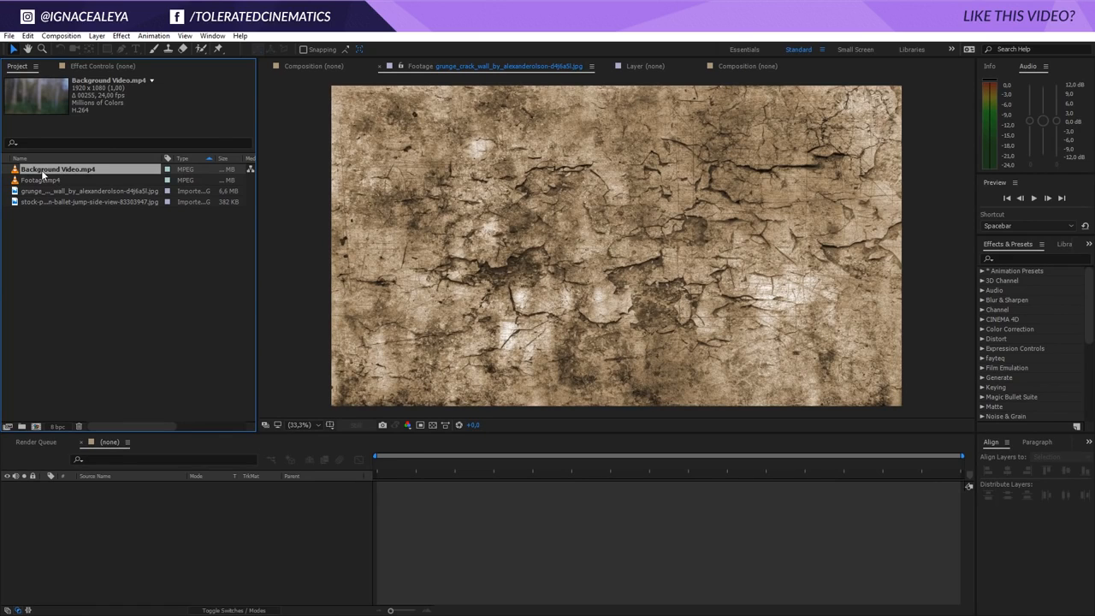
Step: Create a composition from Background Video.mp4 and name it Main Comp
left_click_drag(41, 170, 37, 428)
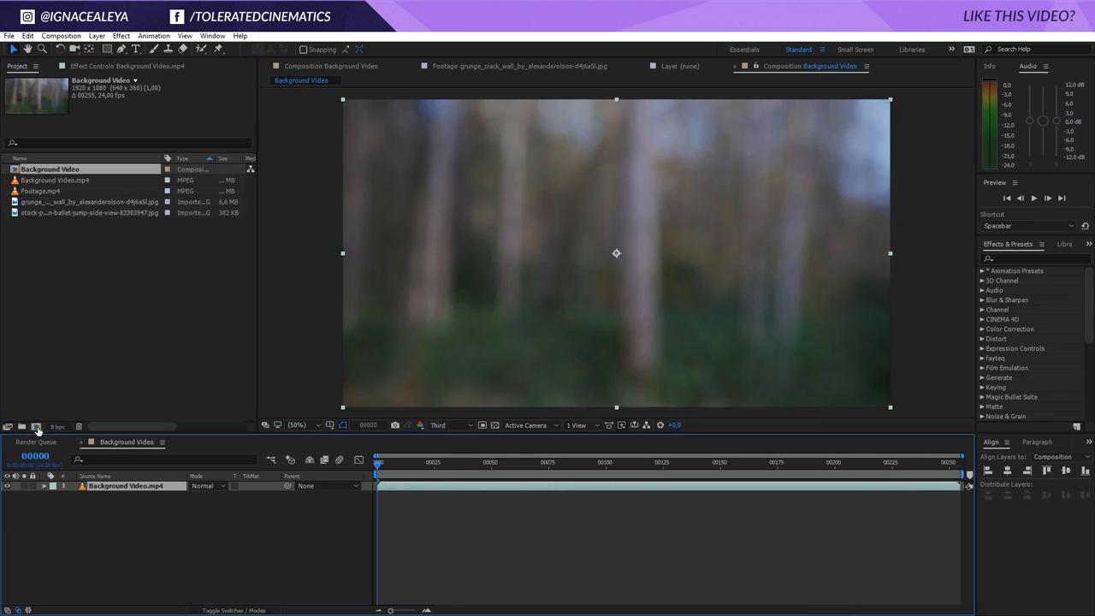
right_click(135, 516)
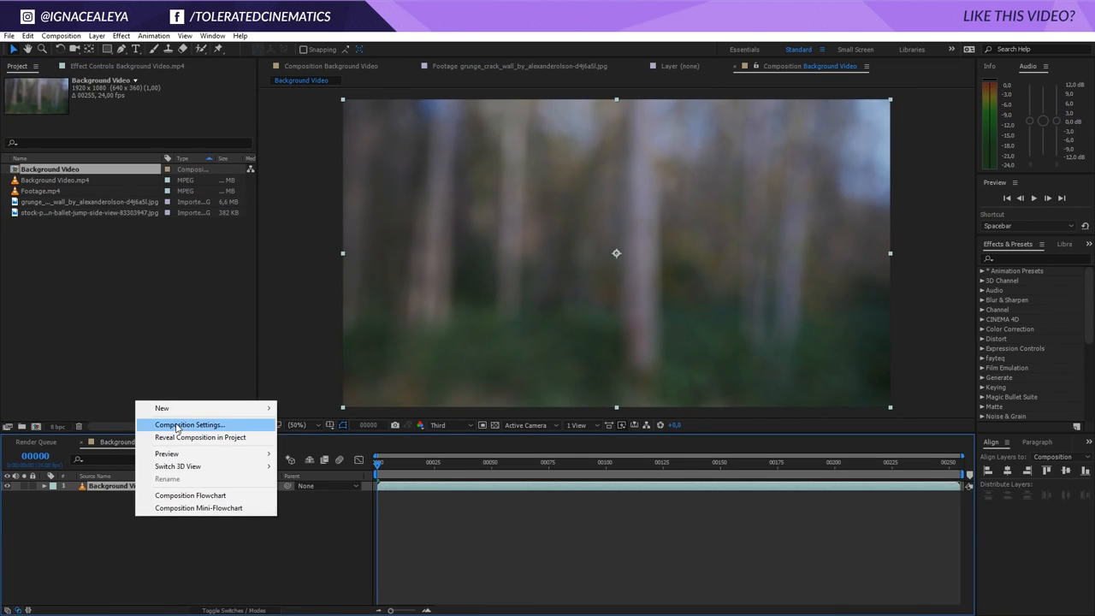
left_click(177, 426)
type("M")
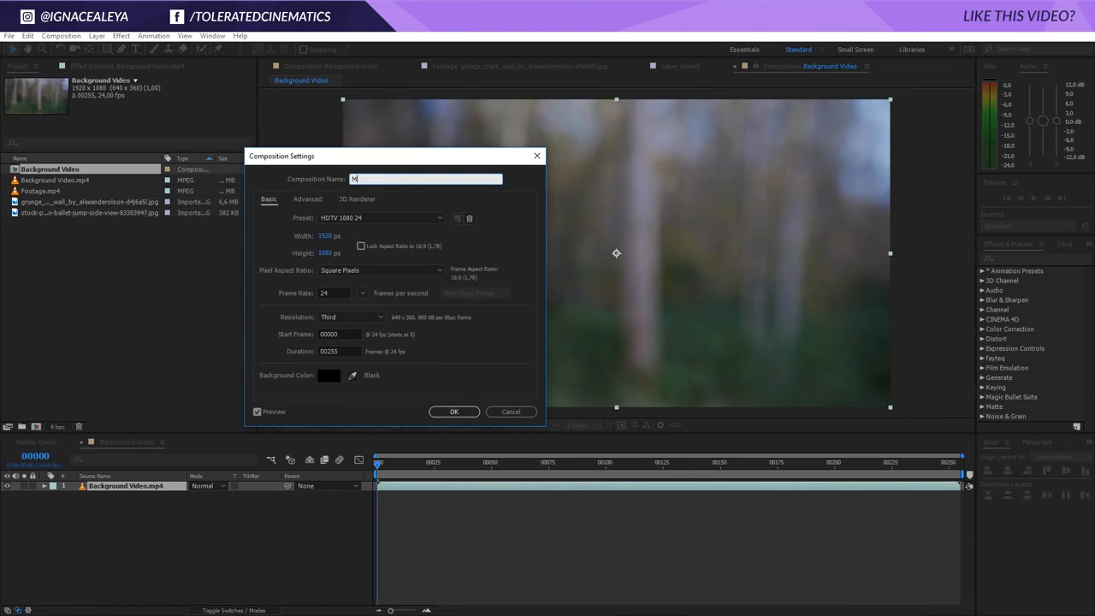
type("ain Comp")
key("Return")
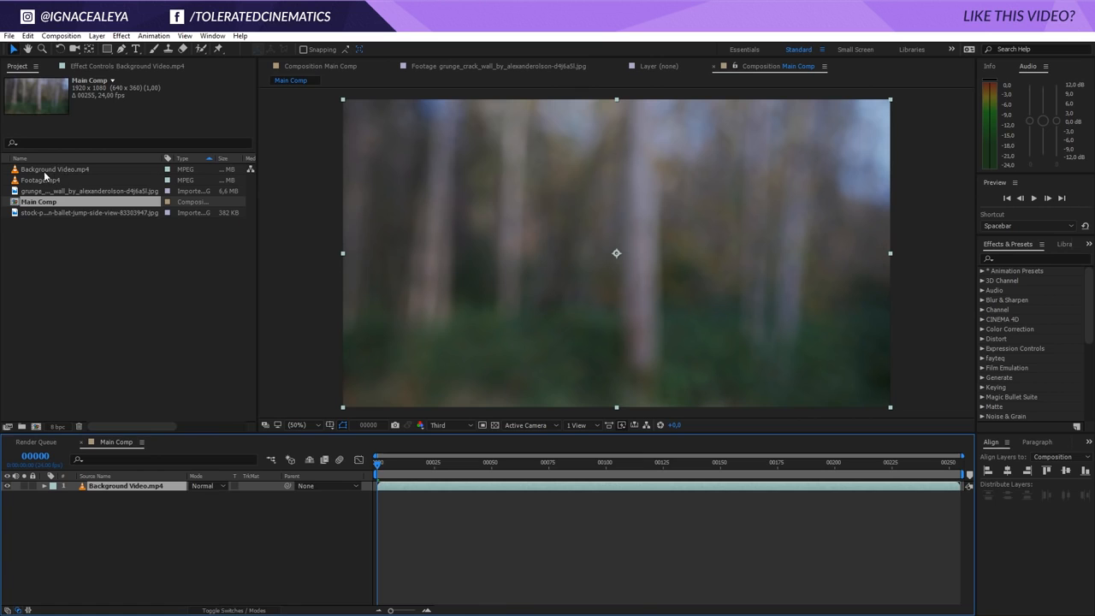
Step: Create a composition from Footage.mp4 and name it Greenscreen Footage
left_click_drag(44, 178, 39, 427)
right_click(134, 530)
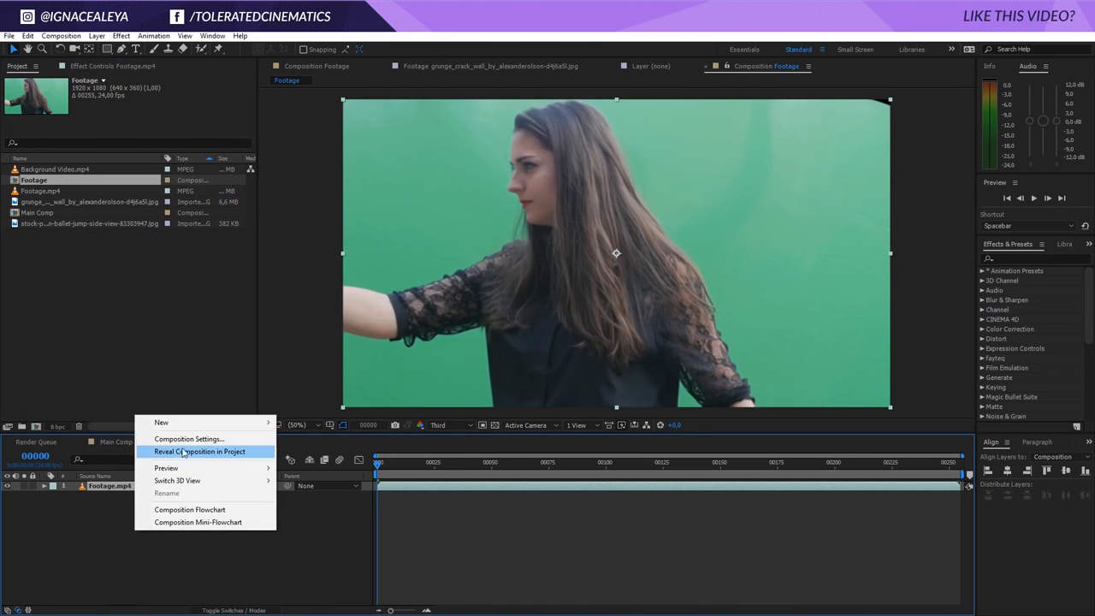
left_click(189, 439)
type("Greenscreen")
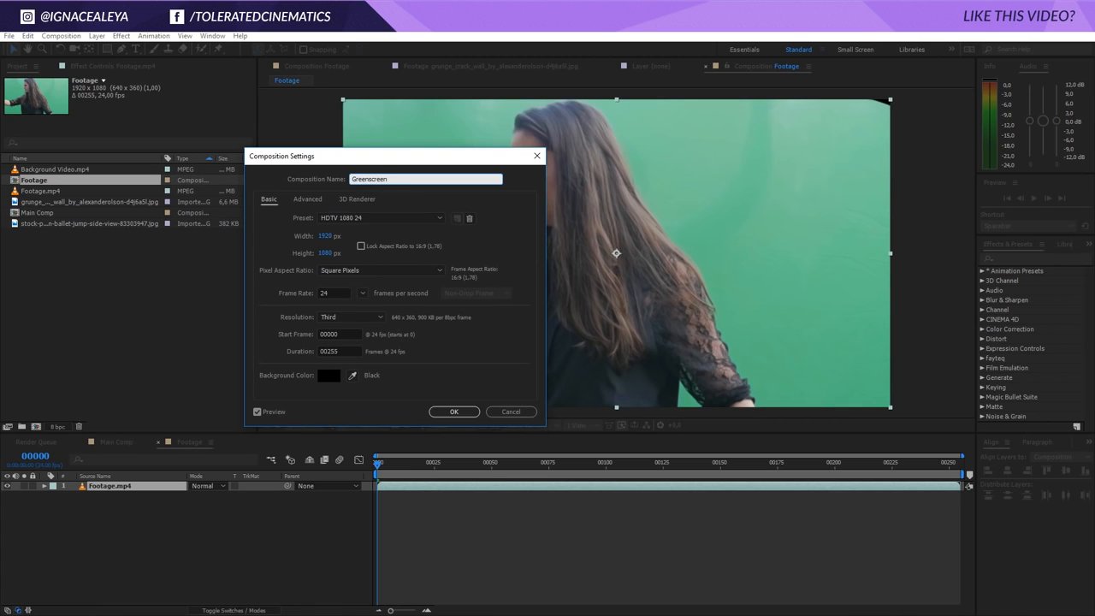
type(" Footage")
key("Return")
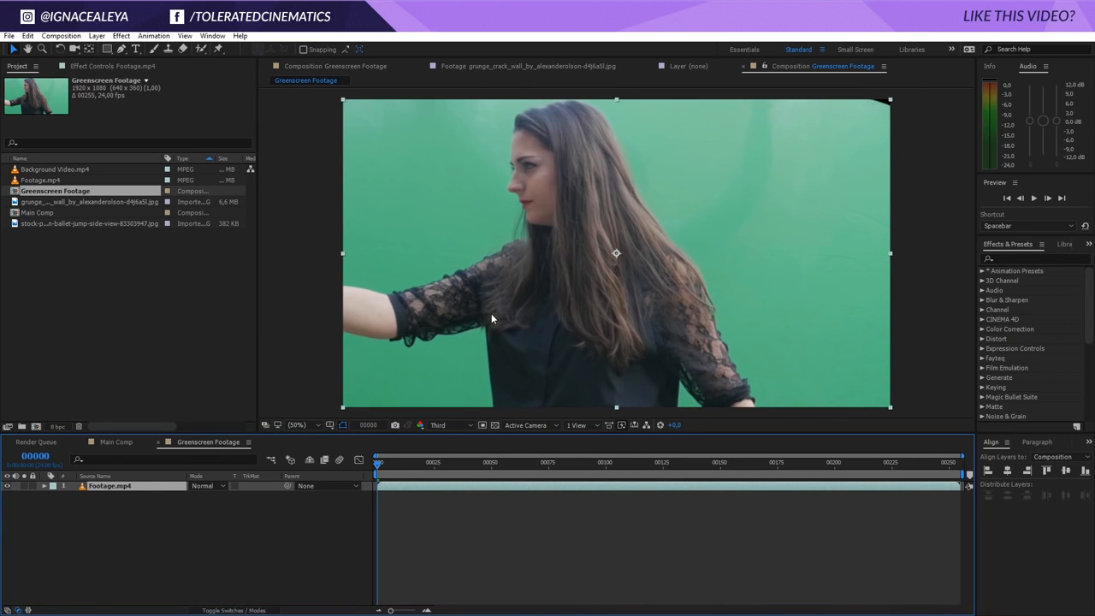
key("comma")
key("comma")
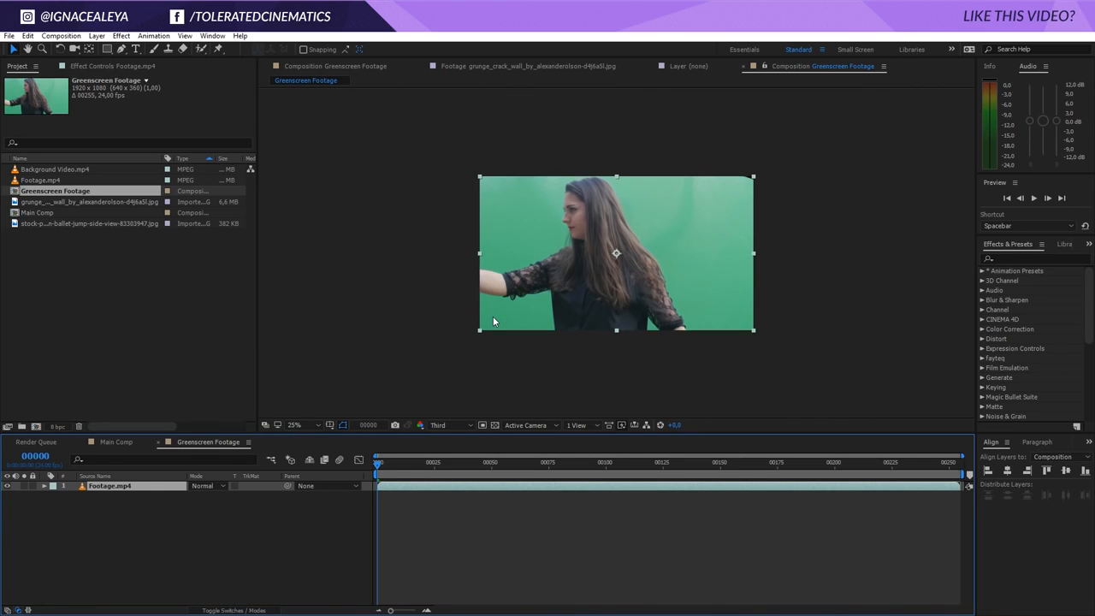
key("period")
key("period")
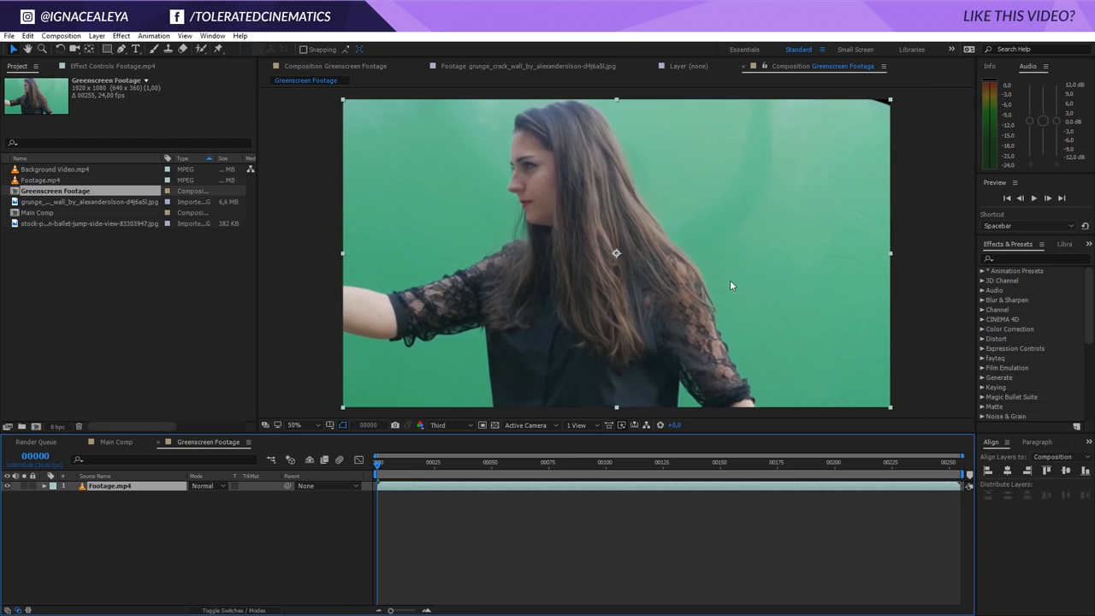
Step: Draw a closed Pen tool mask loosely around the woman on the Footage.mp4 layer, extending past the frame edges at her arm and waist
scroll(743, 291, "down", 2)
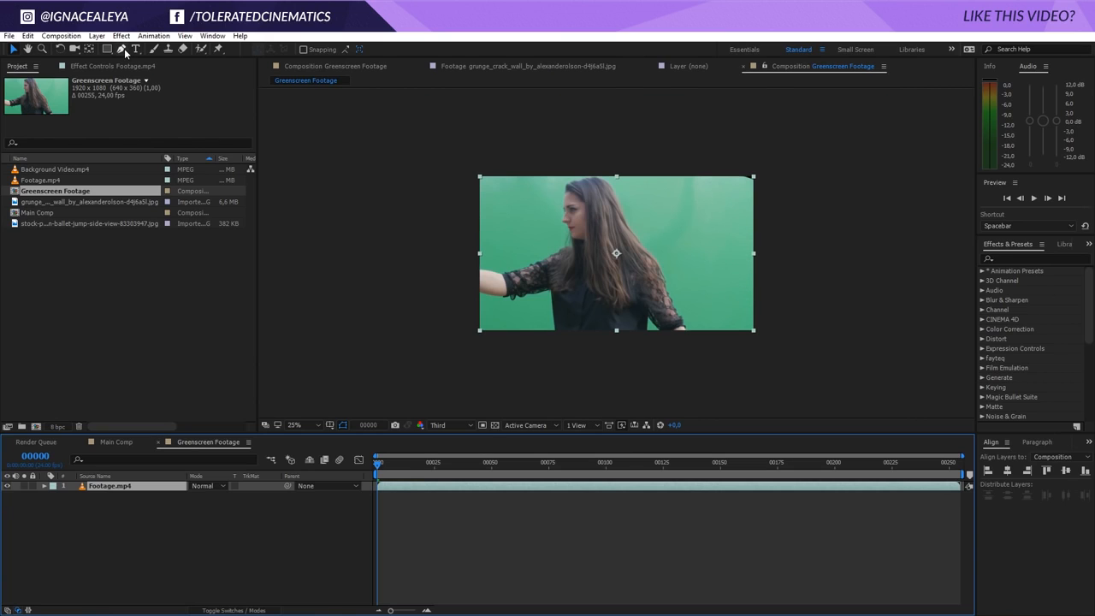
left_click(122, 48)
left_click_drag(463, 256, 536, 253)
left_click(550, 208)
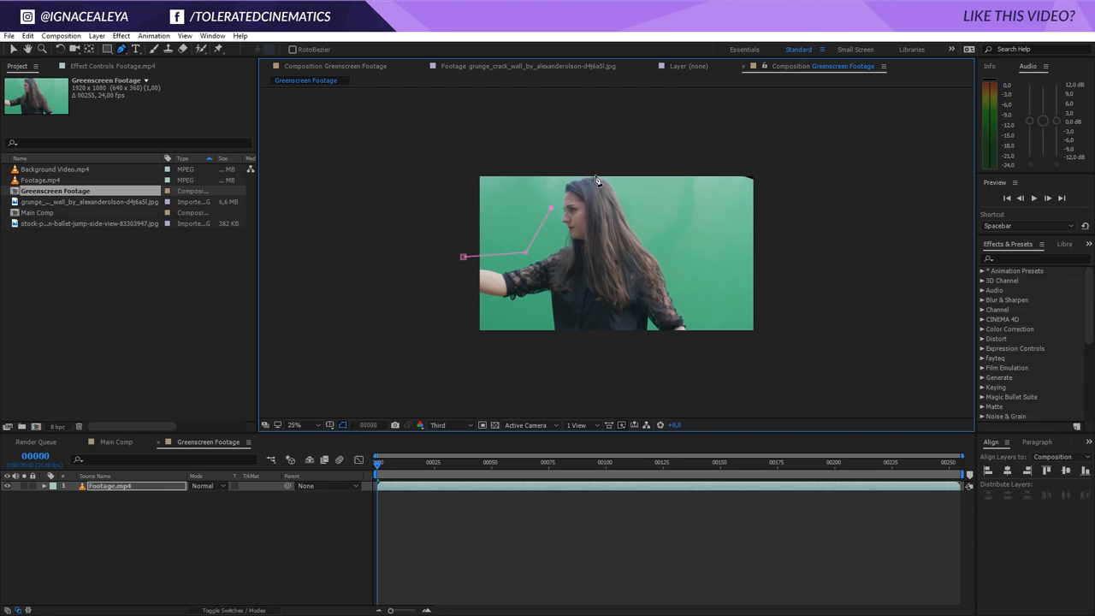
left_click_drag(594, 175, 648, 174)
left_click(651, 208)
left_click(754, 372)
left_click(449, 366)
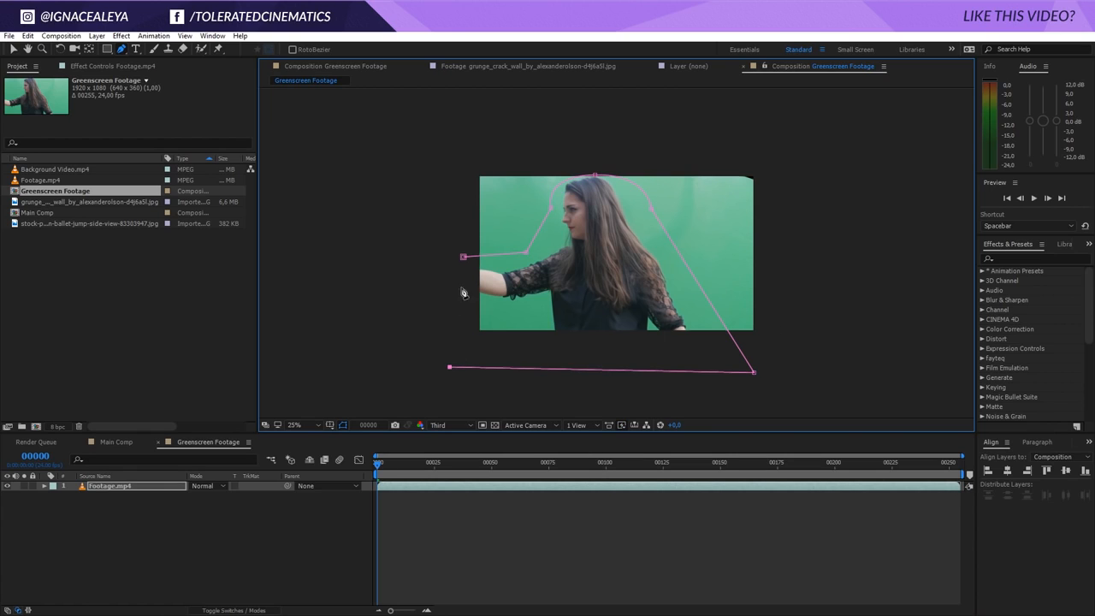
left_click(463, 256)
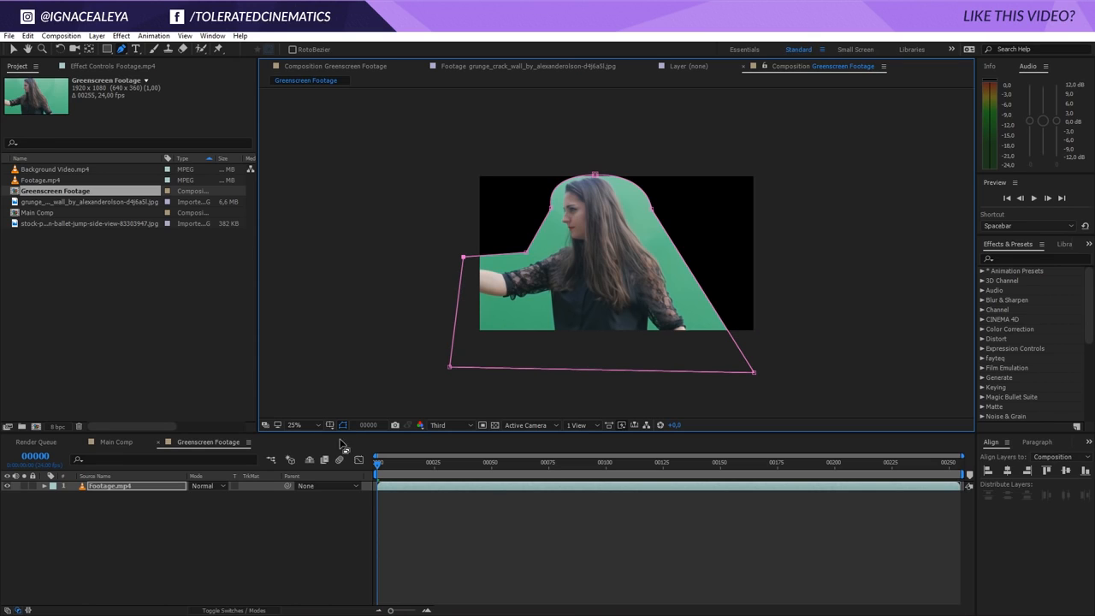
Step: Keyframe the Mask Path from frame 0 and adjust the mask to follow the woman at frames 50 and 115
key("m")
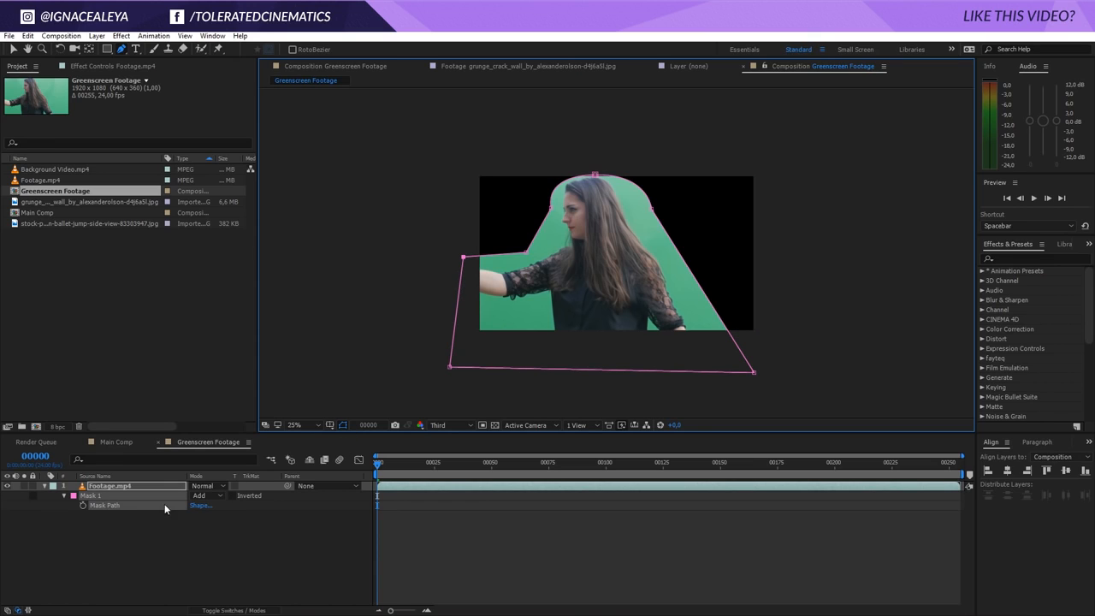
left_click(83, 505)
left_click_drag(438, 472, 493, 470)
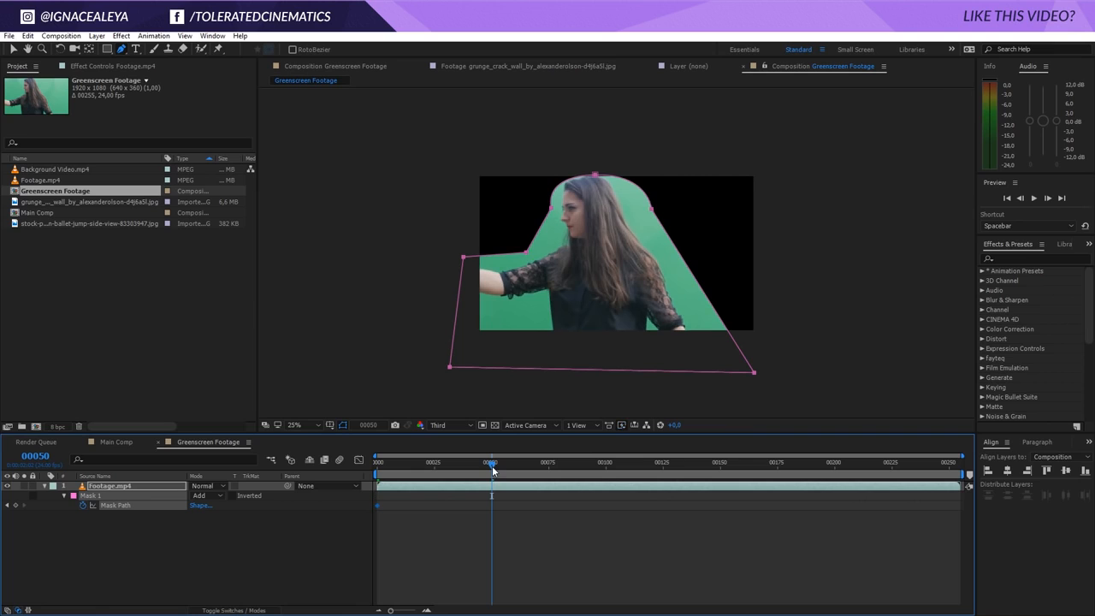
key("v")
left_click_drag(594, 175, 592, 170)
left_click_drag(496, 468, 640, 469)
mouse_move(463, 256)
left_mouse_down()
mouse_move(476, 257)
mouse_move(467, 243)
left_mouse_up()
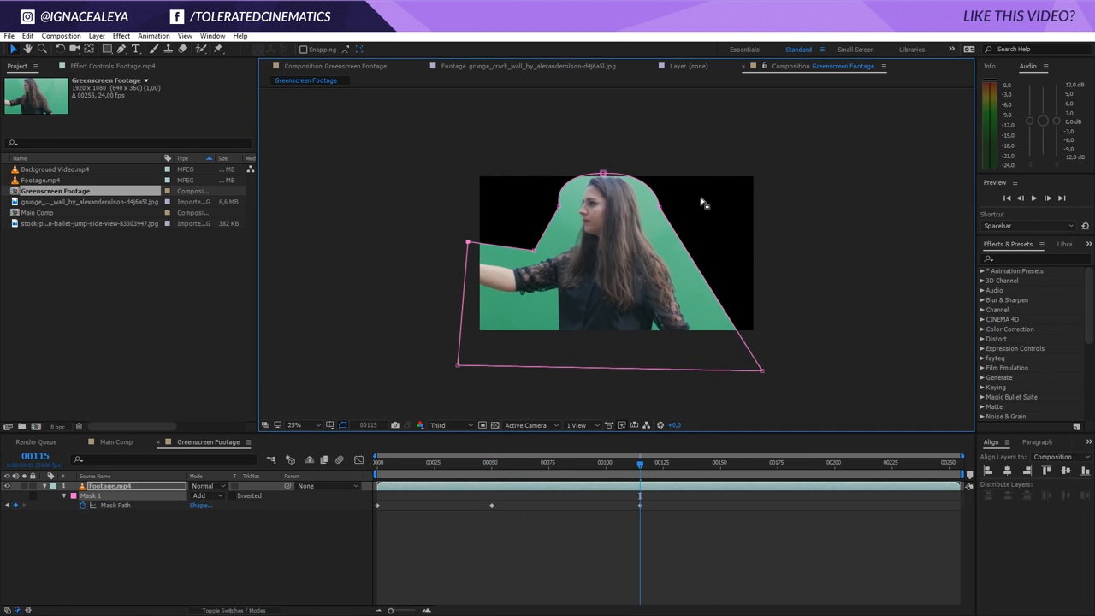
Step: Reshape the mask at frame 254 to enclose the woman leaning back with her raised hand, and collapse the layer's properties
left_click_drag(646, 466, 962, 457)
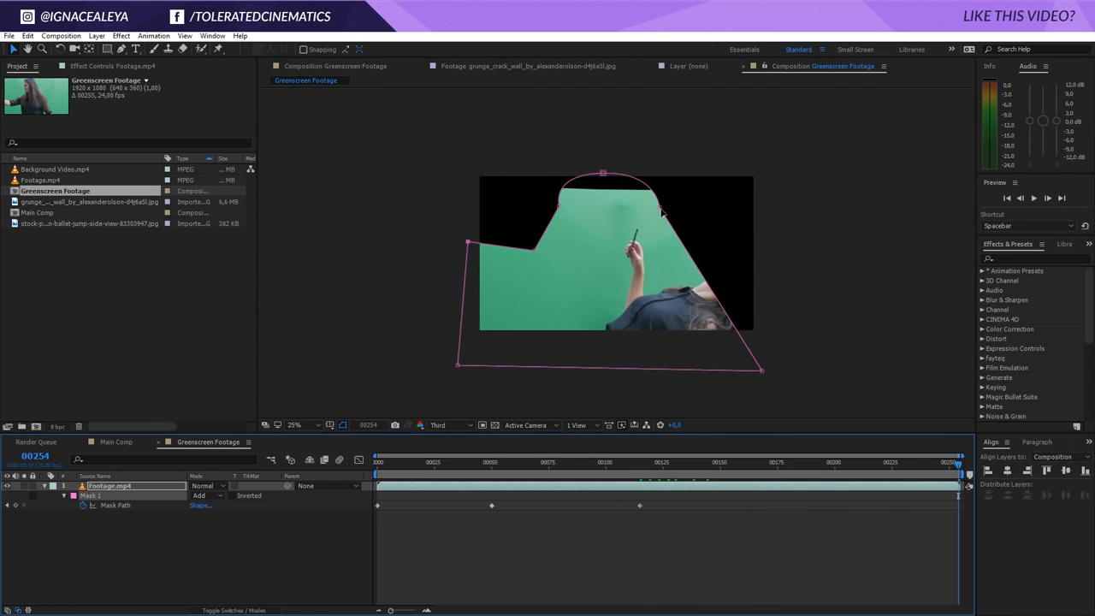
left_click_drag(659, 207, 802, 290)
left_click_drag(603, 173, 752, 239)
left_click_drag(559, 207, 656, 210)
left_click_drag(469, 250, 537, 313)
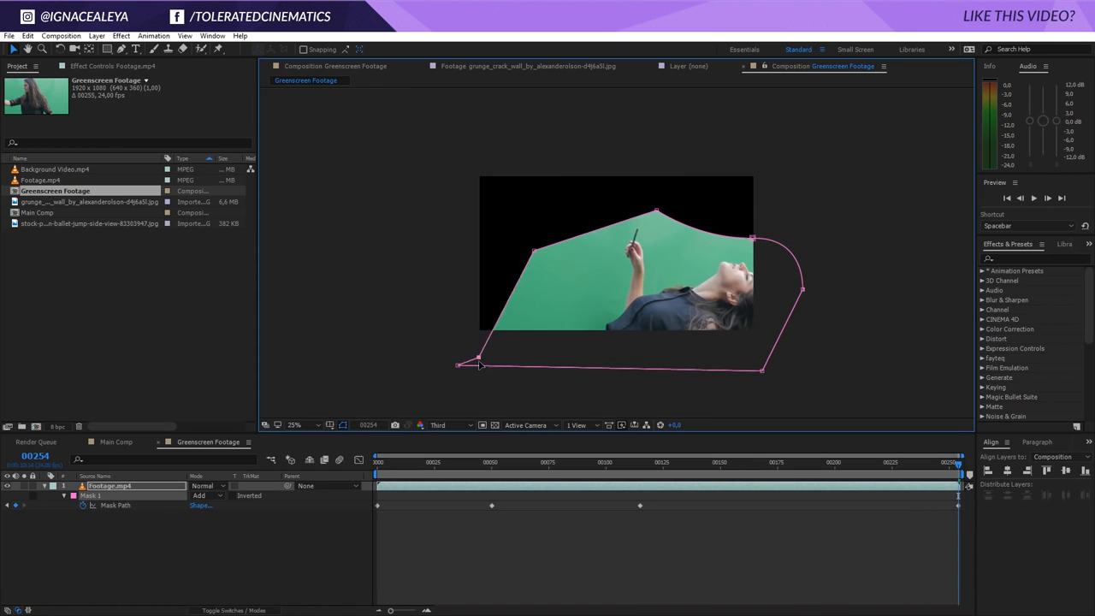
left_click_drag(534, 250, 599, 245)
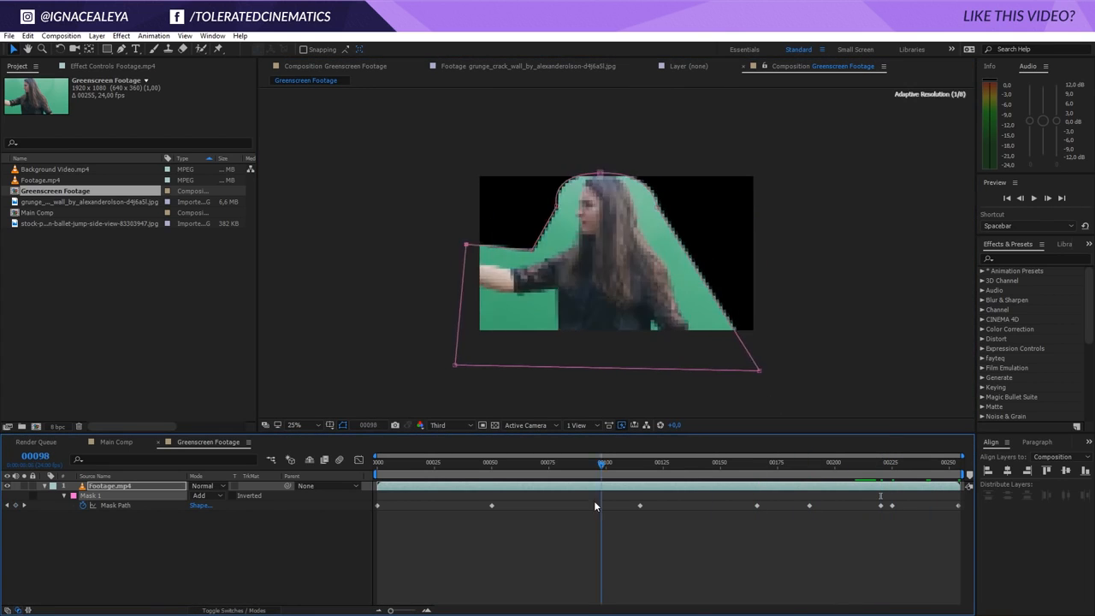
left_click_drag(594, 502, 988, 531)
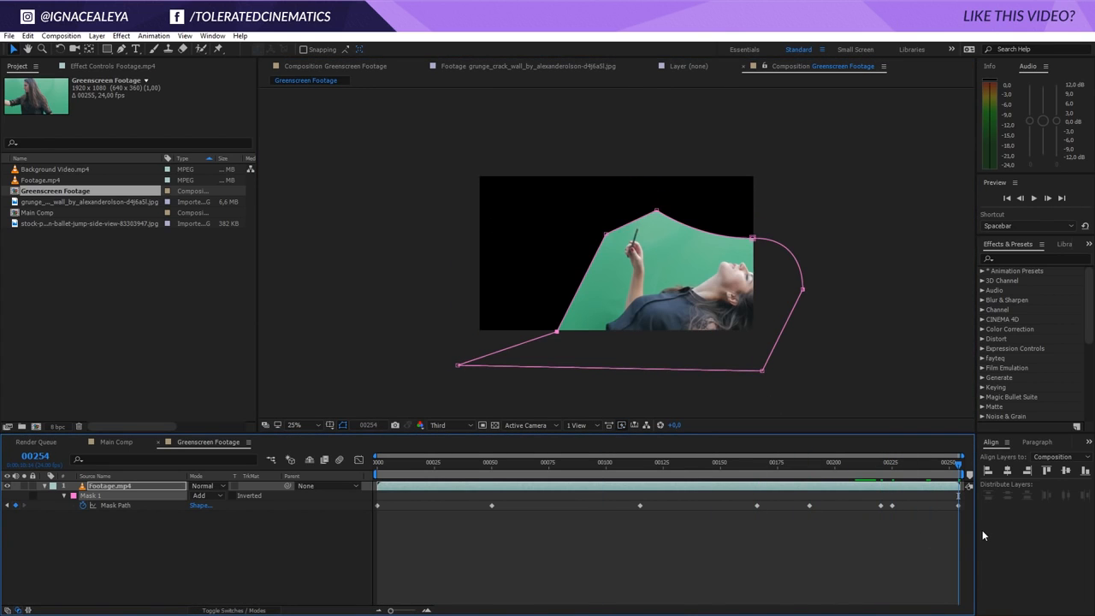
left_click(44, 485)
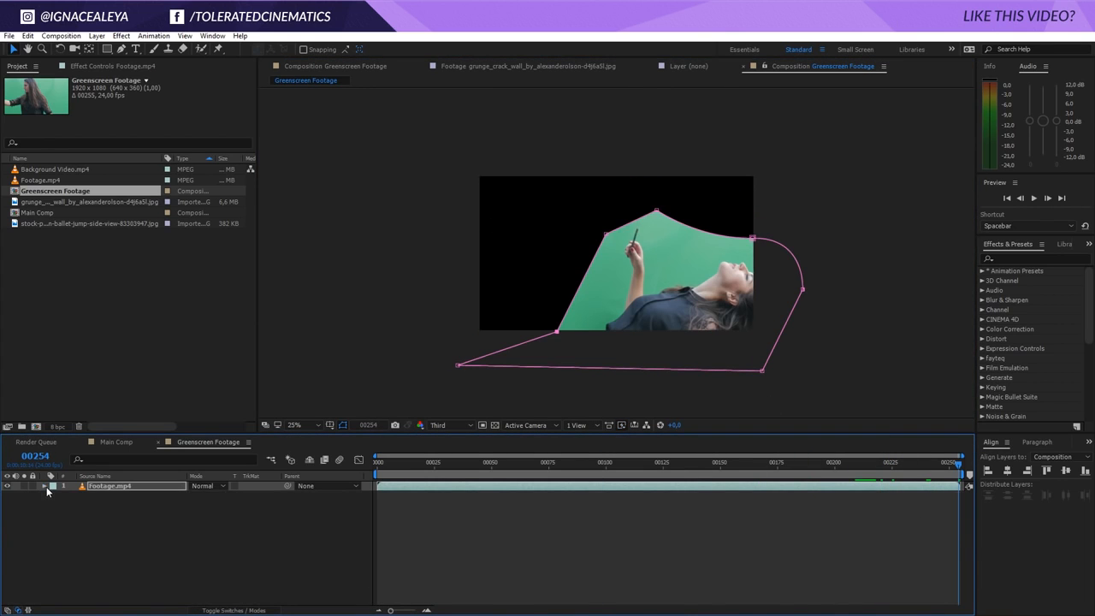
left_click(107, 523)
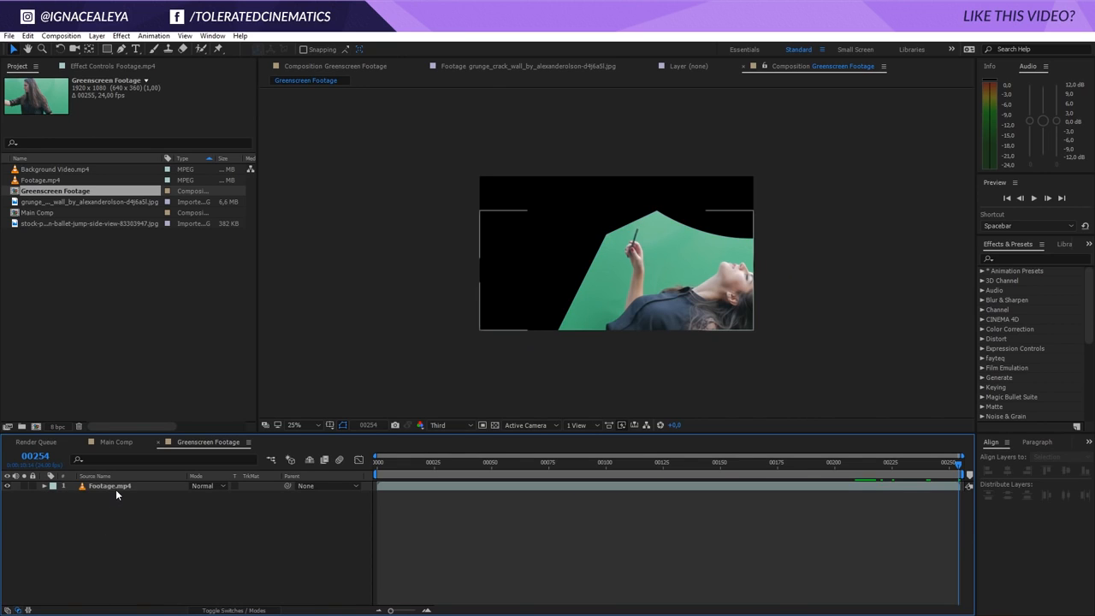
Step: Apply the Keylight (1.2) effect to the Footage.mp4 layer and sample the green backdrop beside the woman as Screen Colour
left_click(115, 487)
left_click(153, 36)
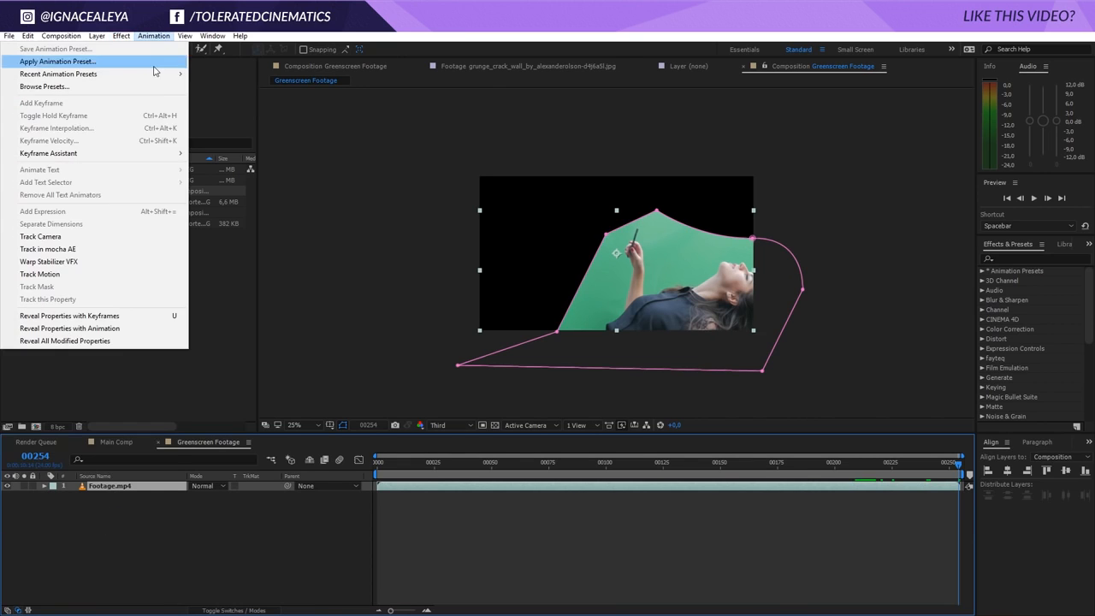
mouse_move(79, 234)
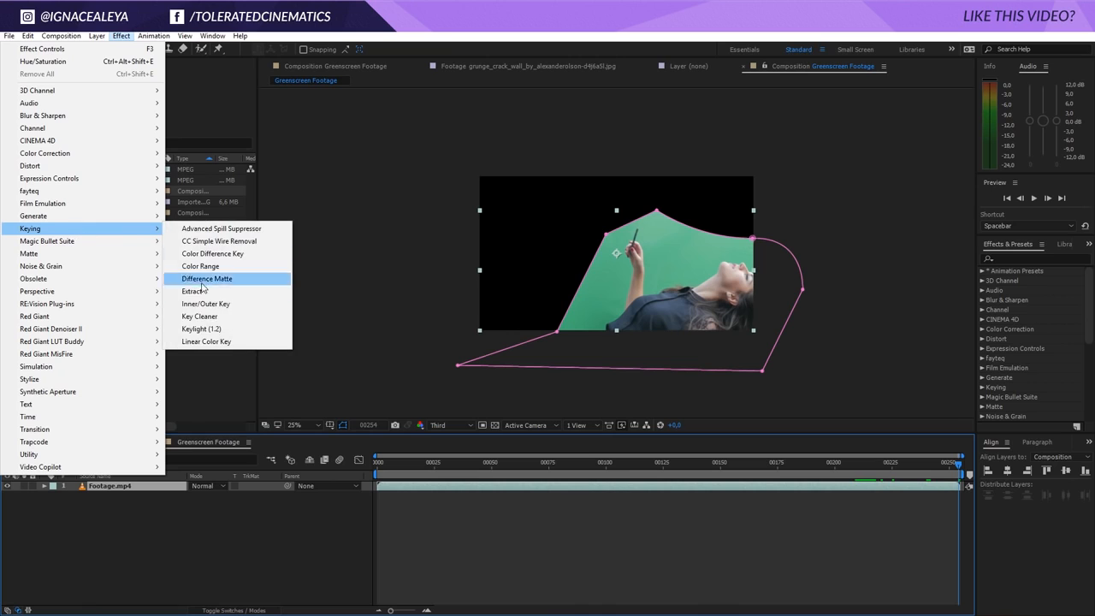
left_click(211, 332)
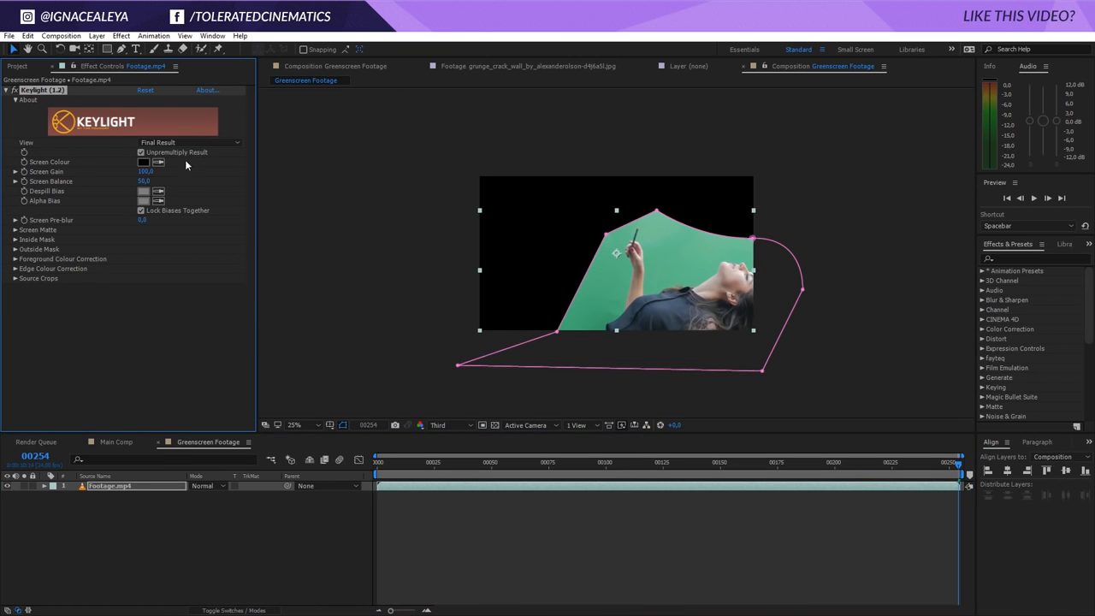
left_click(158, 162)
left_click(664, 279)
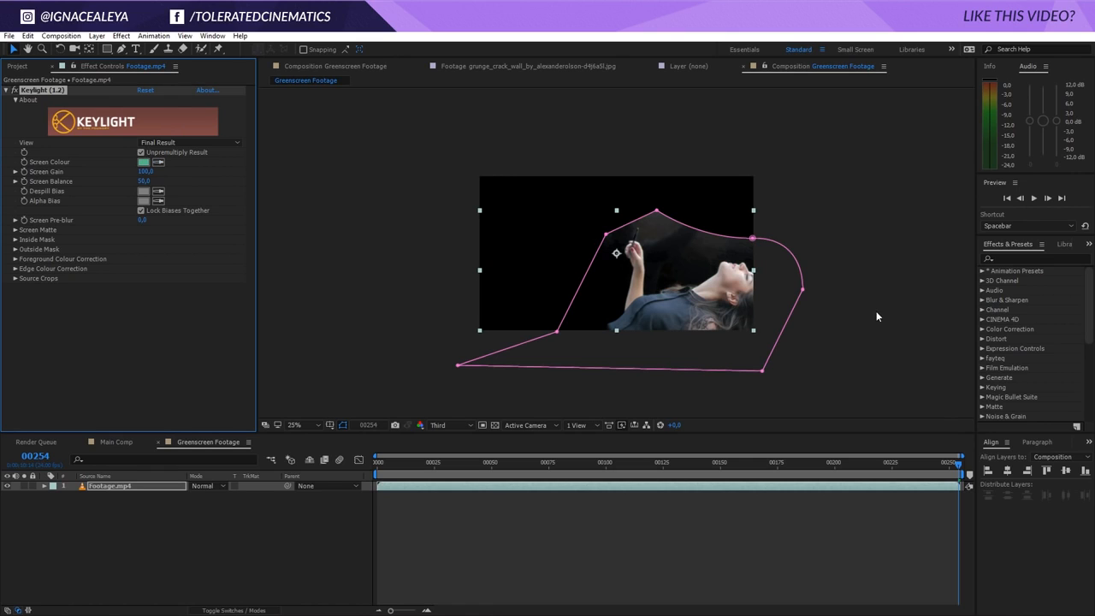
Step: Switch the Keylight view on the Footage.mp4 layer to Screen Matte
scroll(876, 313, "up", 2)
left_click_drag(838, 314, 703, 249)
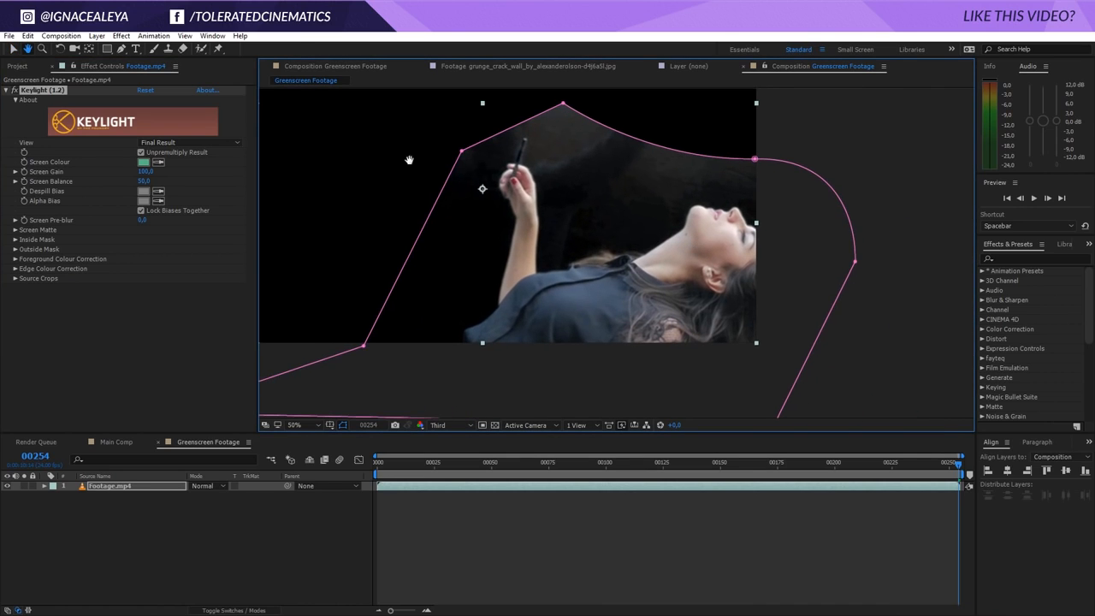
left_click(189, 142)
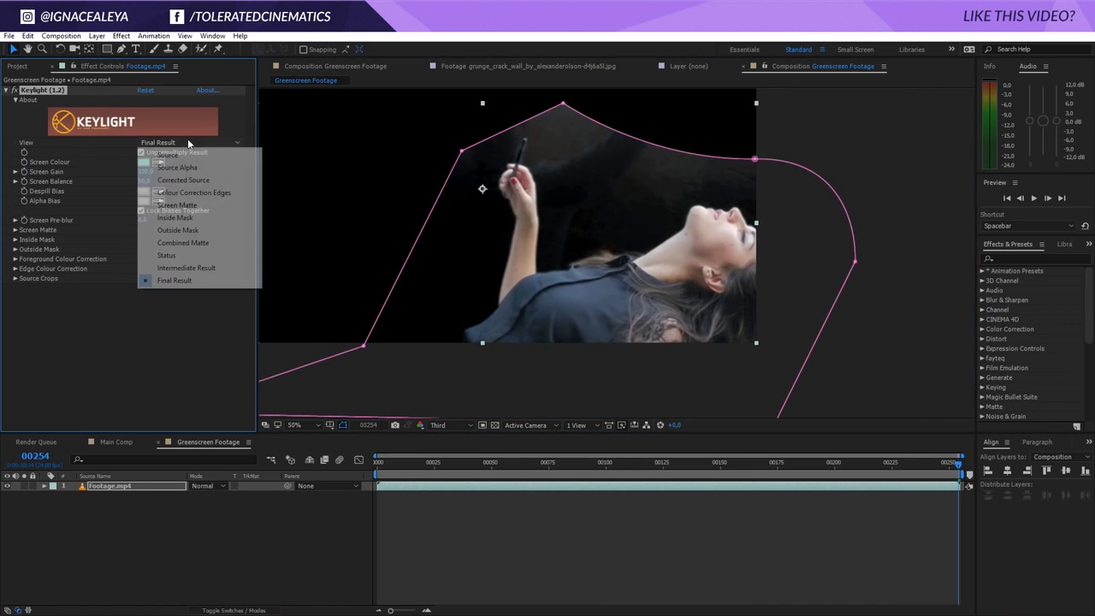
left_click(202, 207)
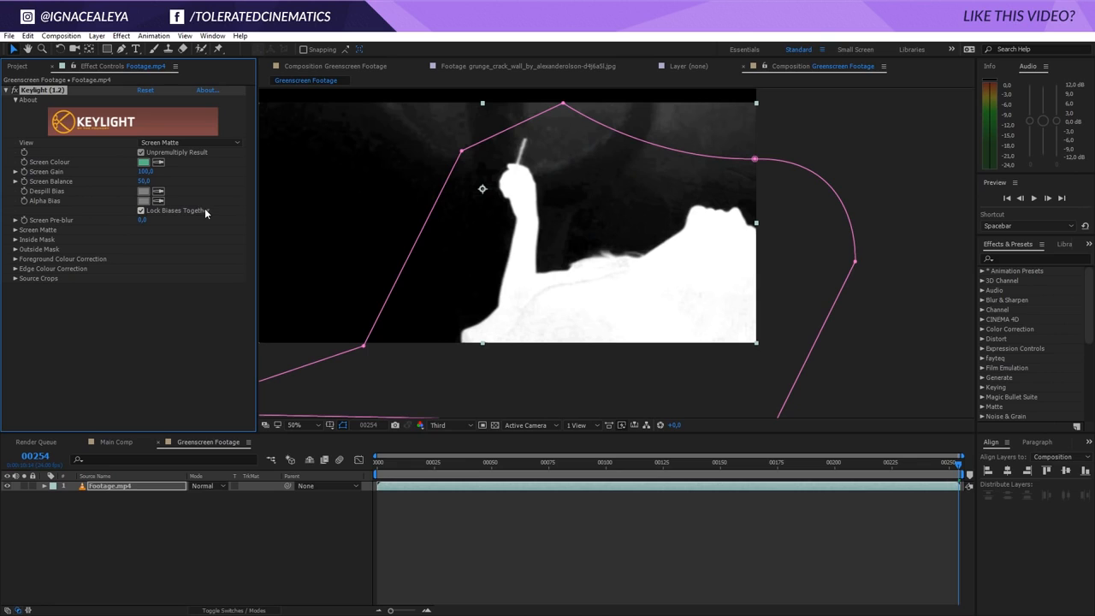
Step: Set Keylight's Screen Matte Clip Black to 35 and Clip White to 70
left_click(16, 230)
left_click_drag(143, 240, 156, 251)
left_click(144, 240)
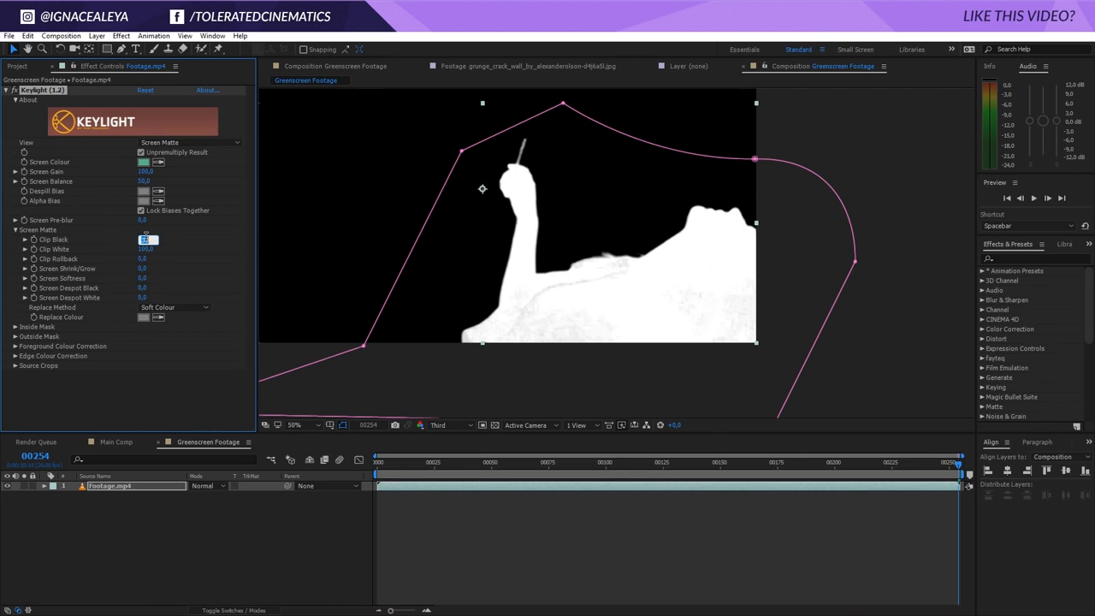
type("35")
key("Return")
left_click(143, 249)
type("75")
key("Return")
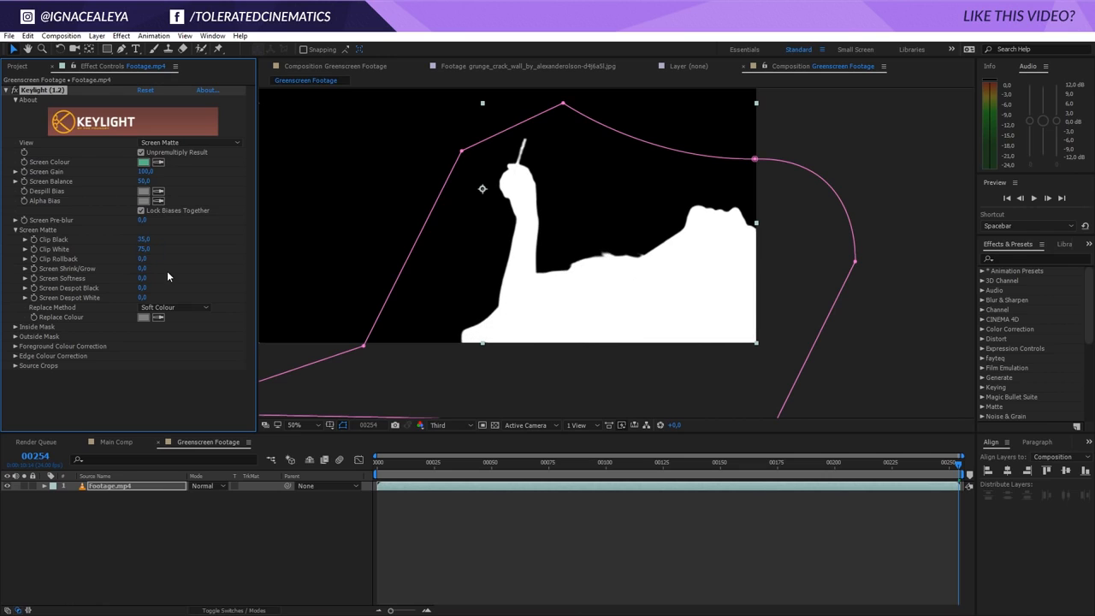
left_click(145, 249)
type("70")
key("Return")
Step: Check the woman's screen matte for holes and stray areas at frames 193, 131 and 38
left_click(897, 469)
left_click_drag(896, 469, 819, 468)
key("h")
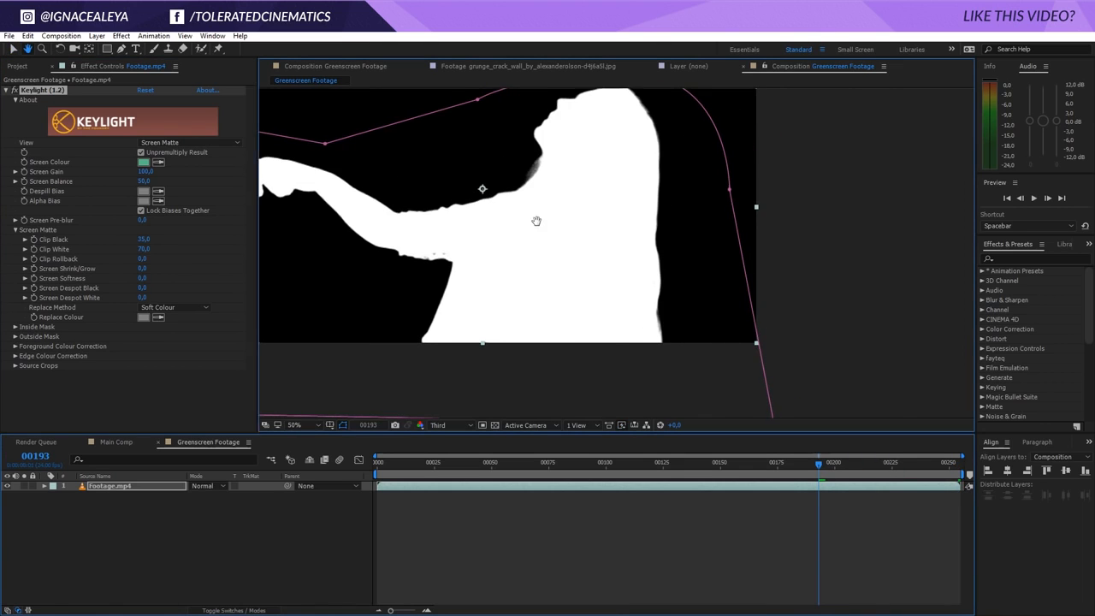
left_click_drag(535, 220, 671, 254)
key("v")
left_click_drag(819, 468, 676, 469)
key("space")
left_click_drag(652, 241, 719, 251)
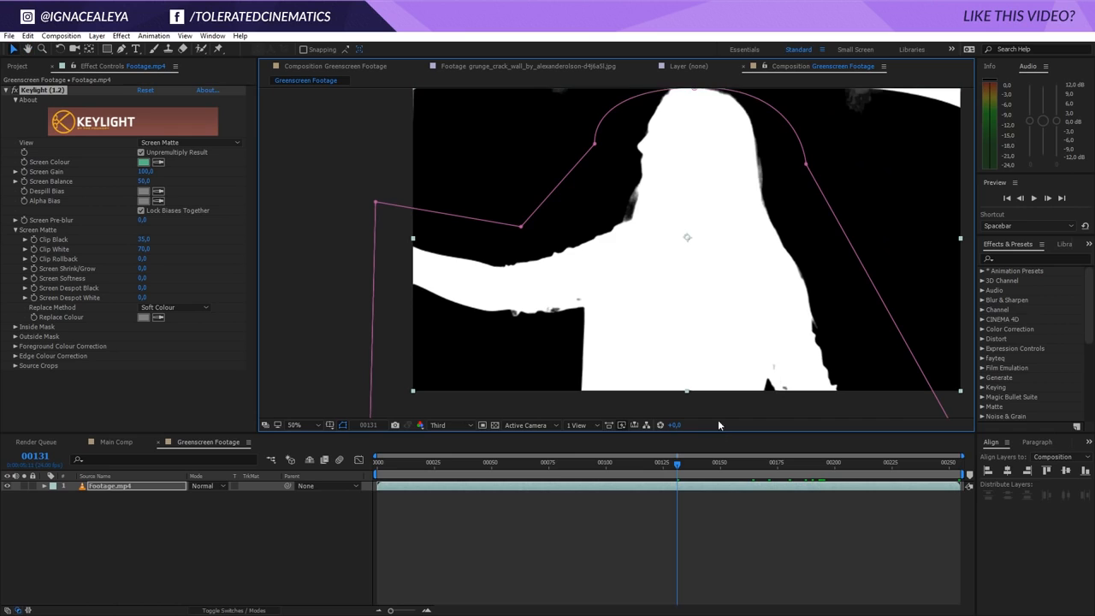
left_click_drag(680, 465, 468, 486)
Step: Return the Keylight view to Final Result and deselect the layer
left_click(184, 143)
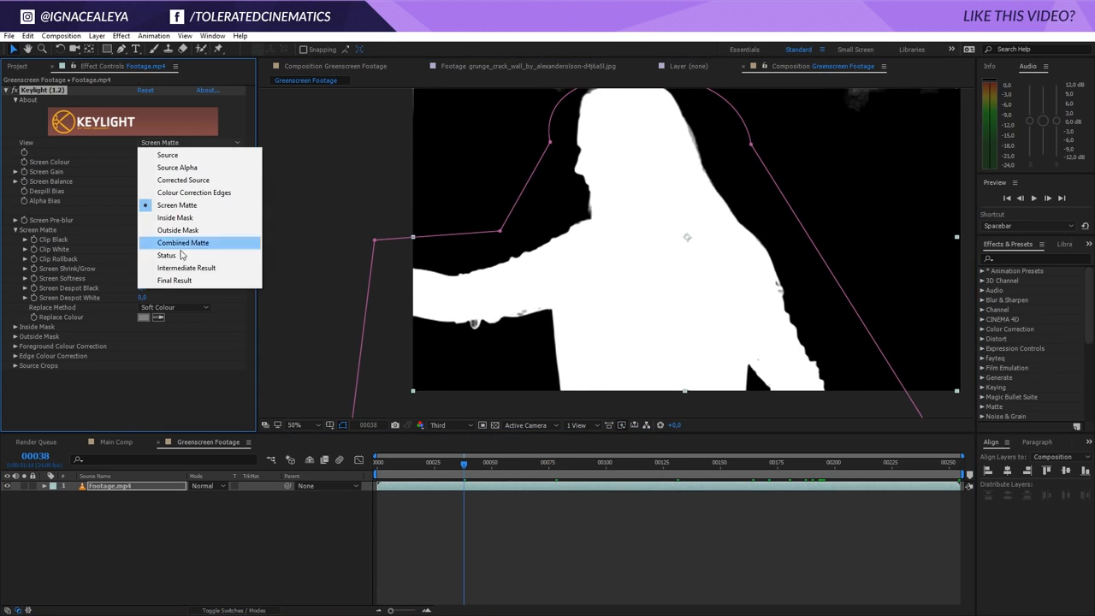
left_click(175, 280)
left_click(314, 522)
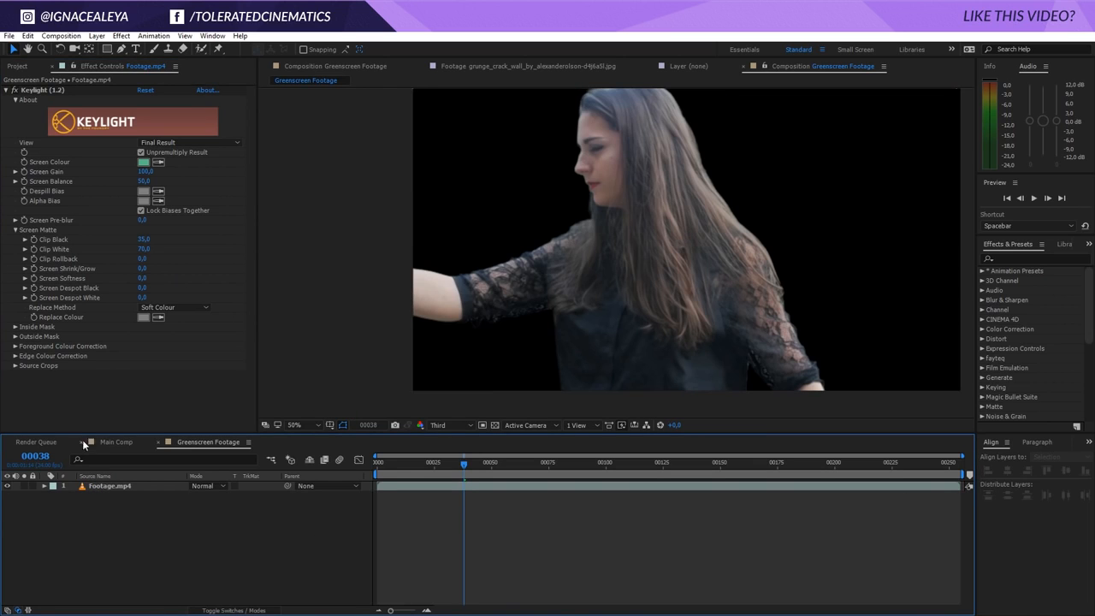
Step: Go to Main Comp and set the project's colour depth to 16 bits per channel
left_click(112, 441)
left_click(18, 66)
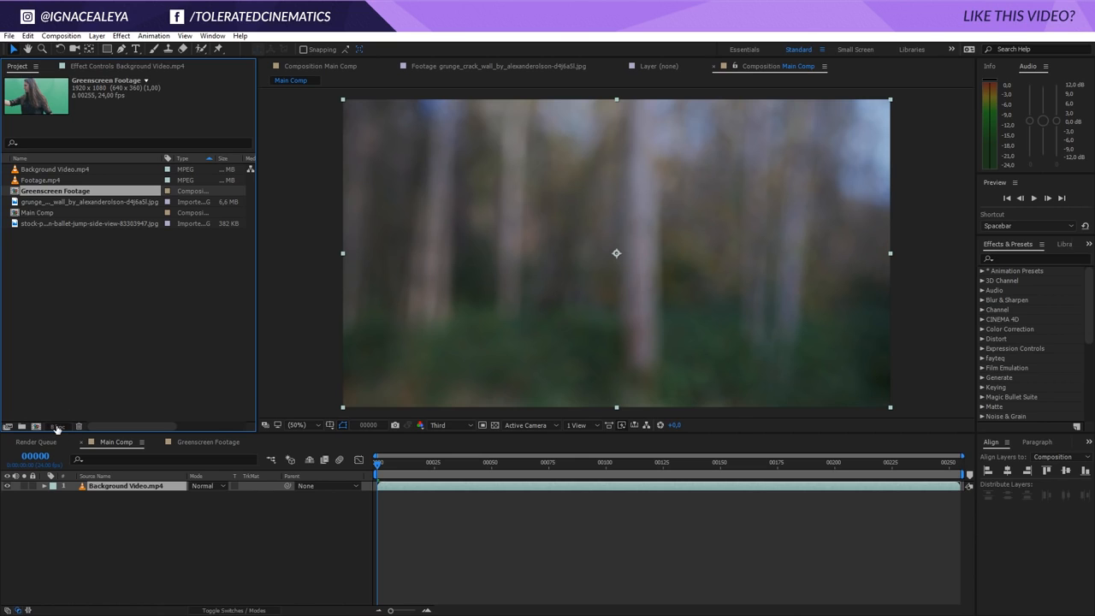
left_click(56, 426)
left_click(485, 241)
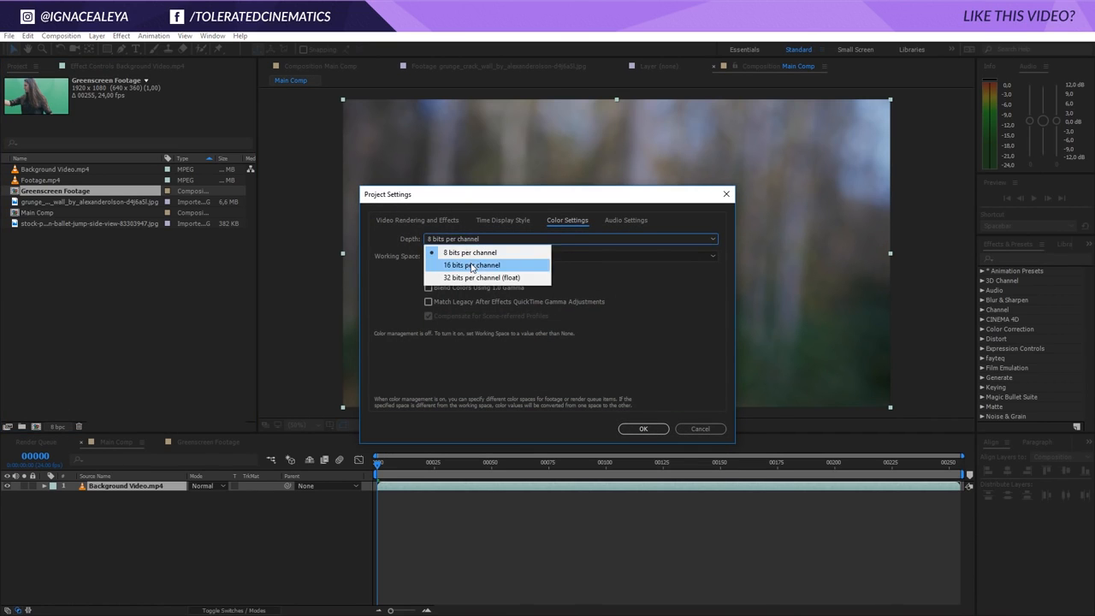
left_click(472, 265)
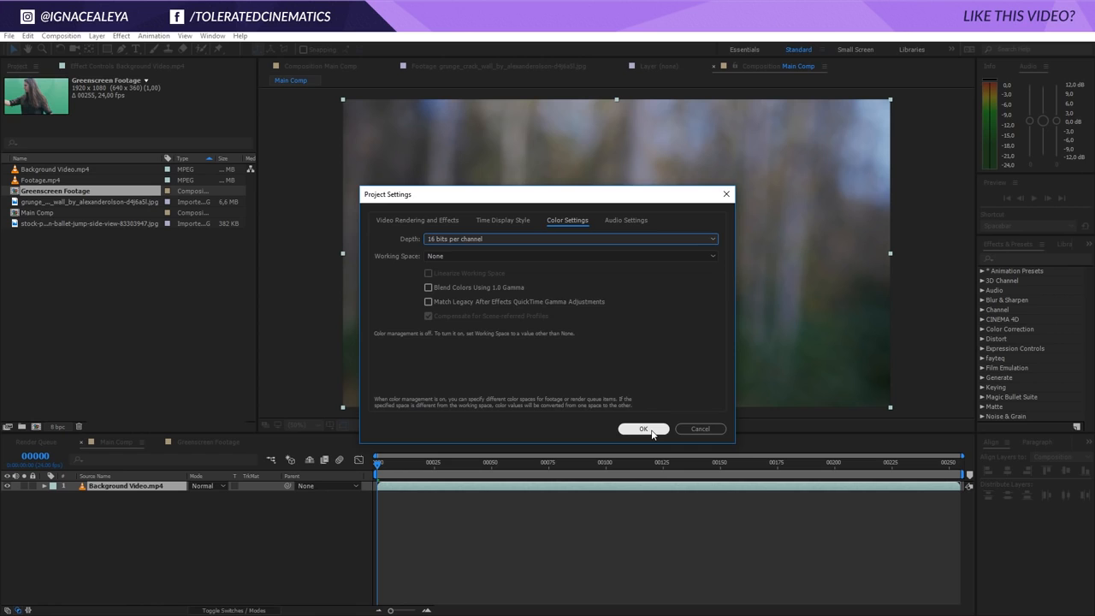
left_click(644, 428)
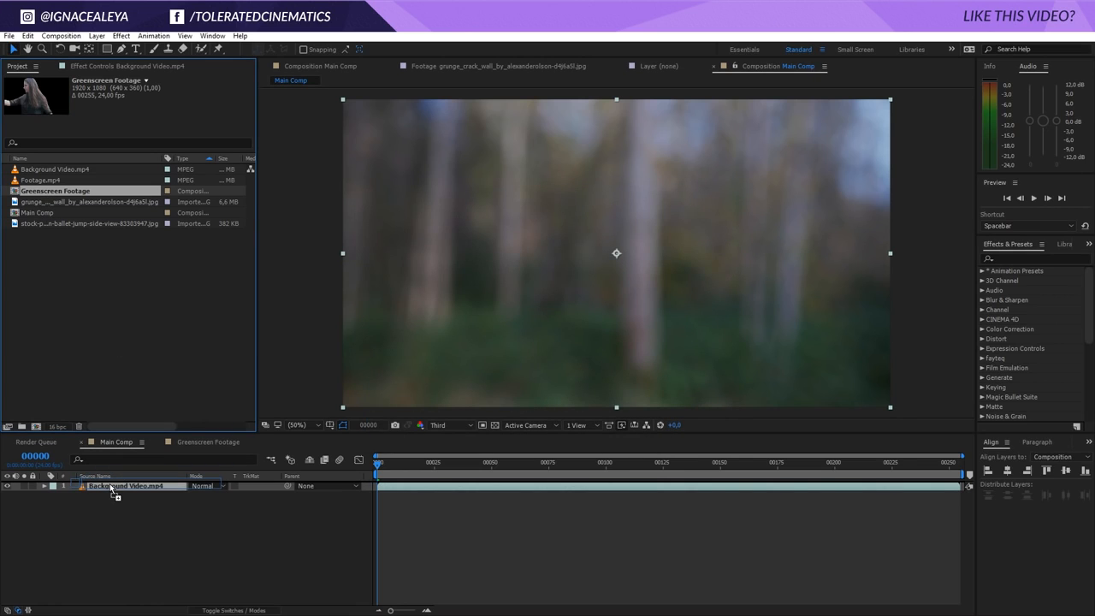
Step: Place the Greenscreen Footage composition above Background Video.mp4 in Main Comp, scaled to 106% and shifted slightly right
left_click_drag(110, 488, 115, 489)
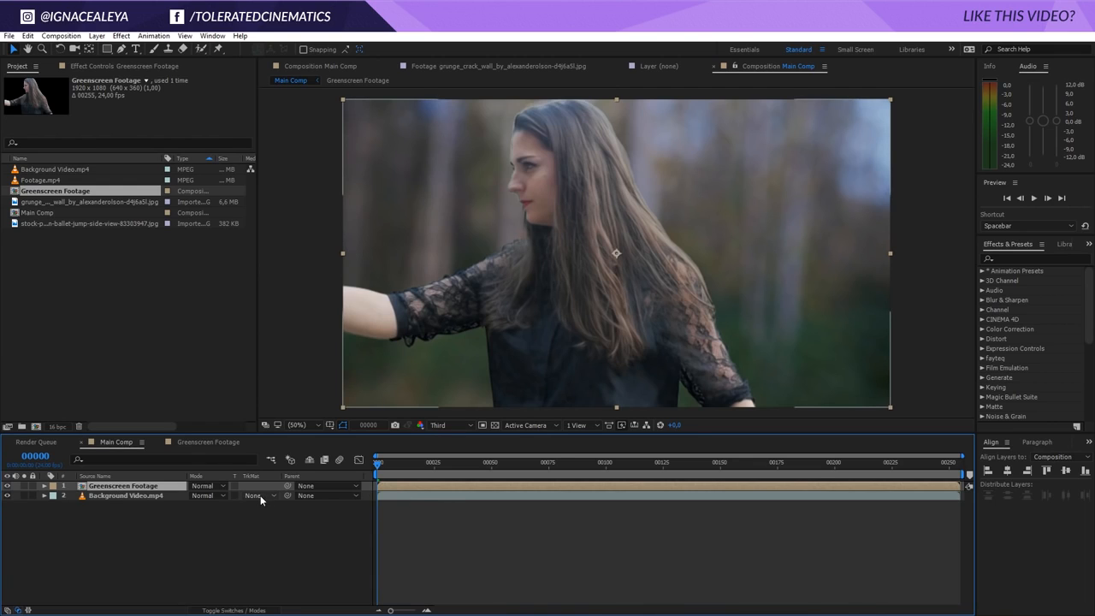
key("s")
left_click(227, 495)
key("shift+Up")
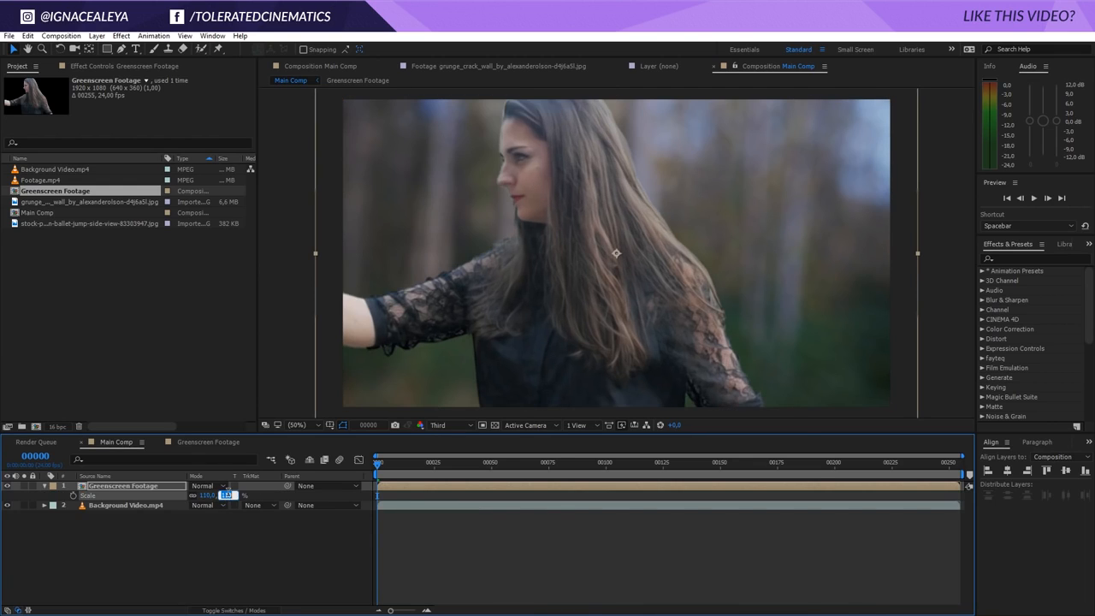
scroll(577, 174, "down", 2)
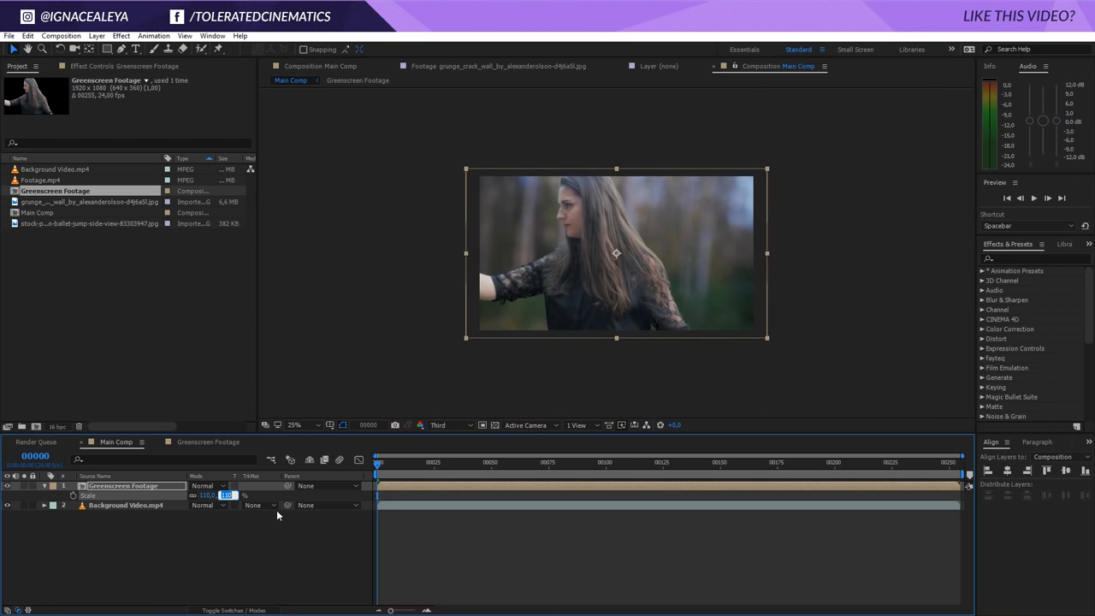
key("Down")
key("Down")
key("Down")
key("Down")
scroll(633, 284, "up", 2)
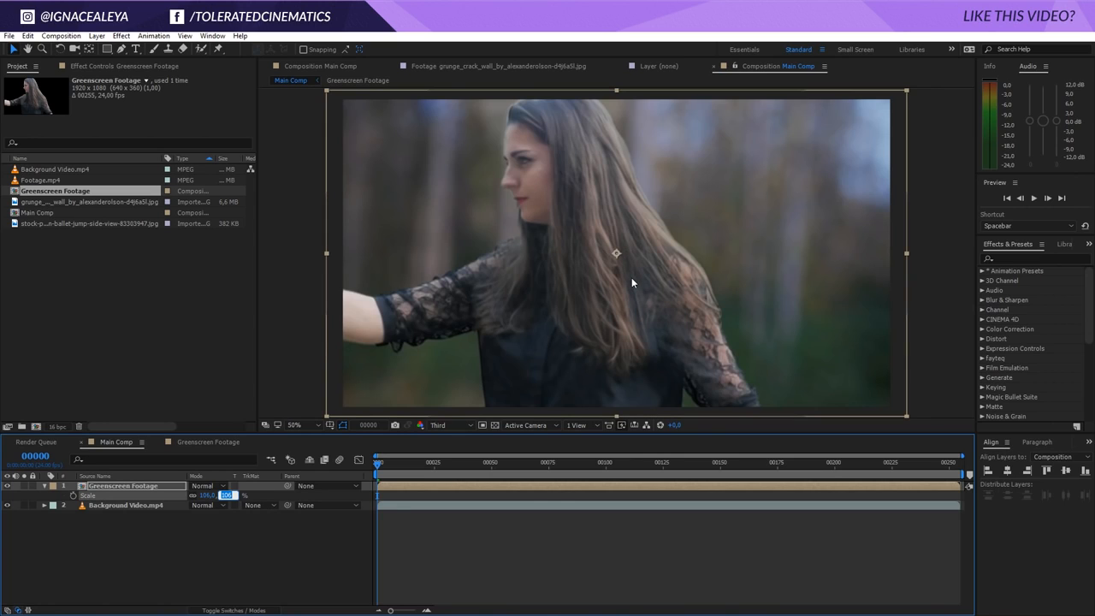
left_click_drag(616, 335, 630, 337)
Step: At frame 152, apply Curves to the Greenscreen Footage layer and lower the RGB curve's shadows while holding the highlights
left_click_drag(379, 465, 721, 519)
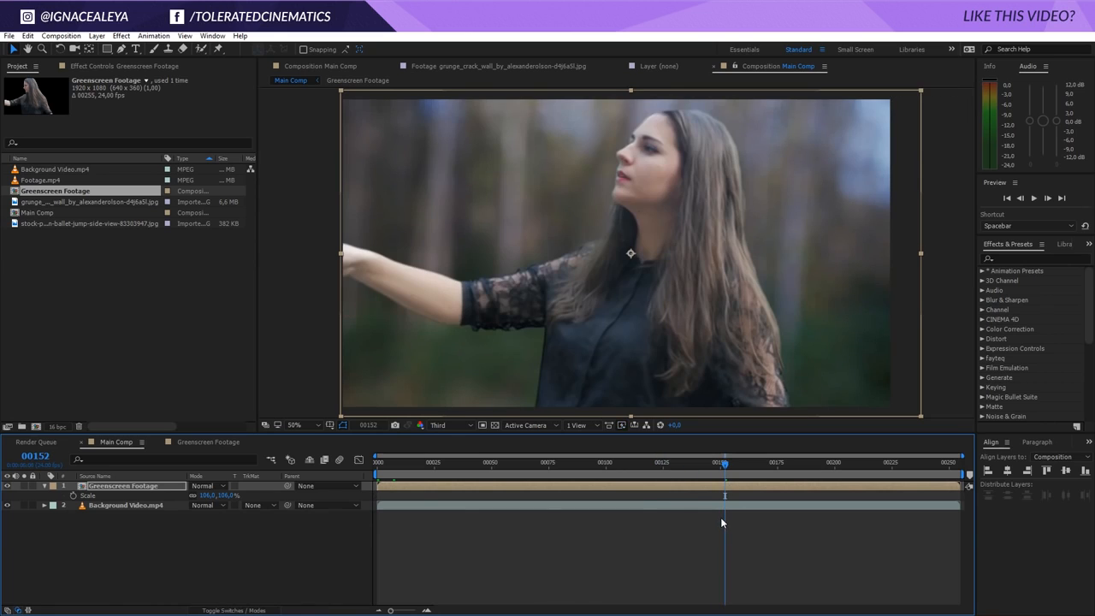
left_click(155, 489)
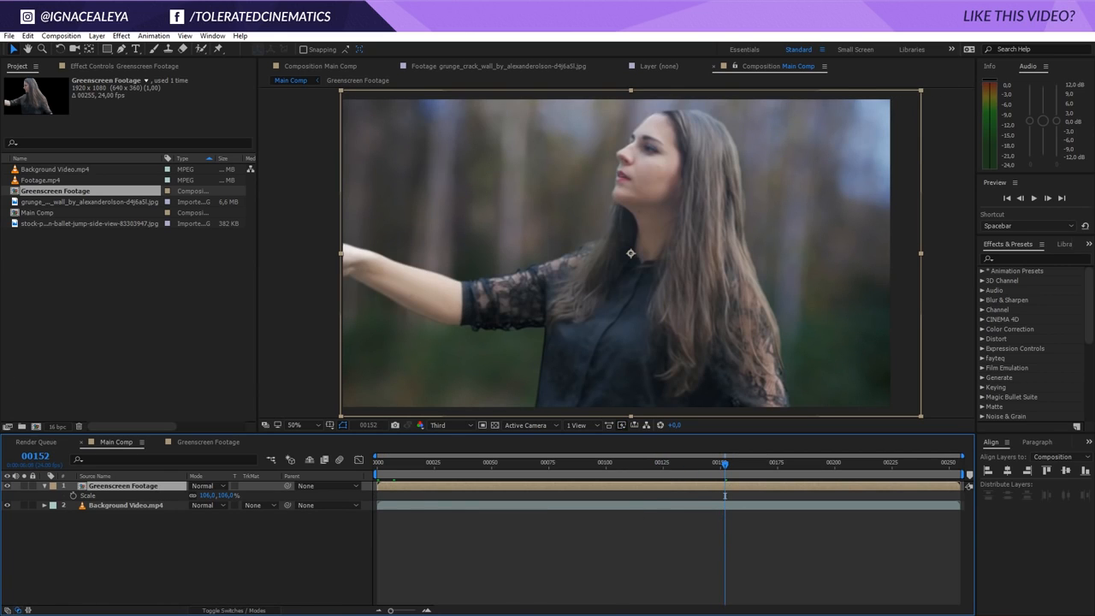
left_click(120, 36)
mouse_move(85, 150)
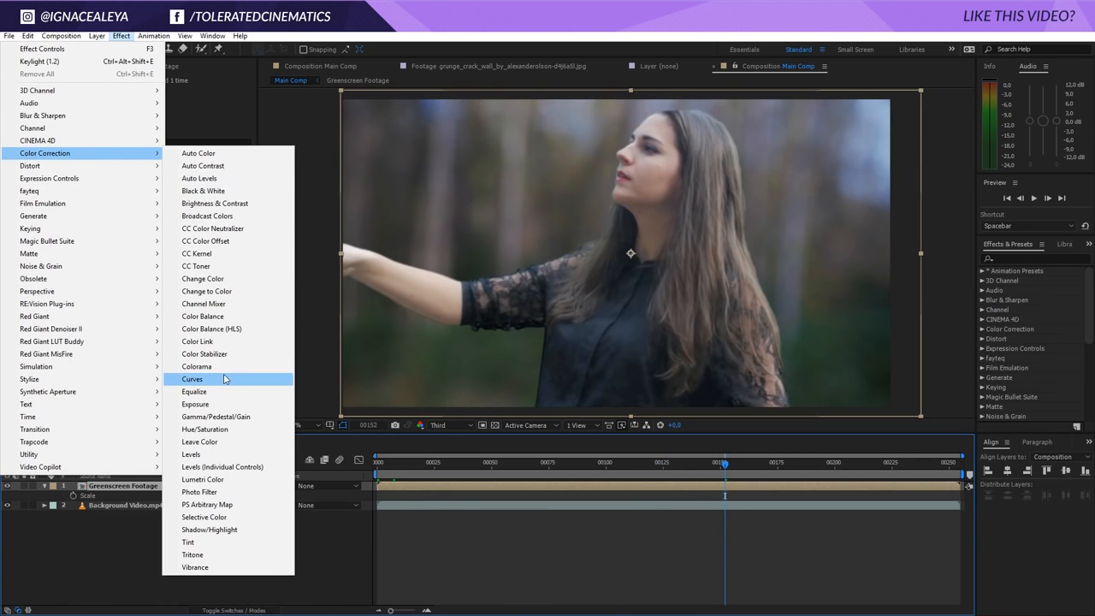
left_click(195, 379)
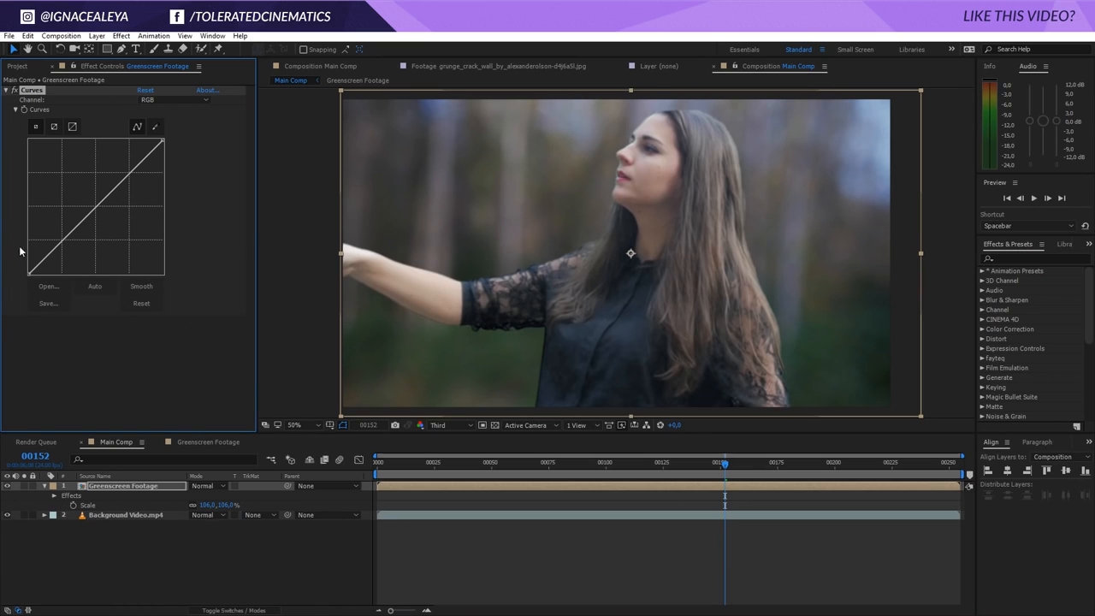
left_click_drag(60, 243, 63, 247)
left_click_drag(120, 191, 129, 174)
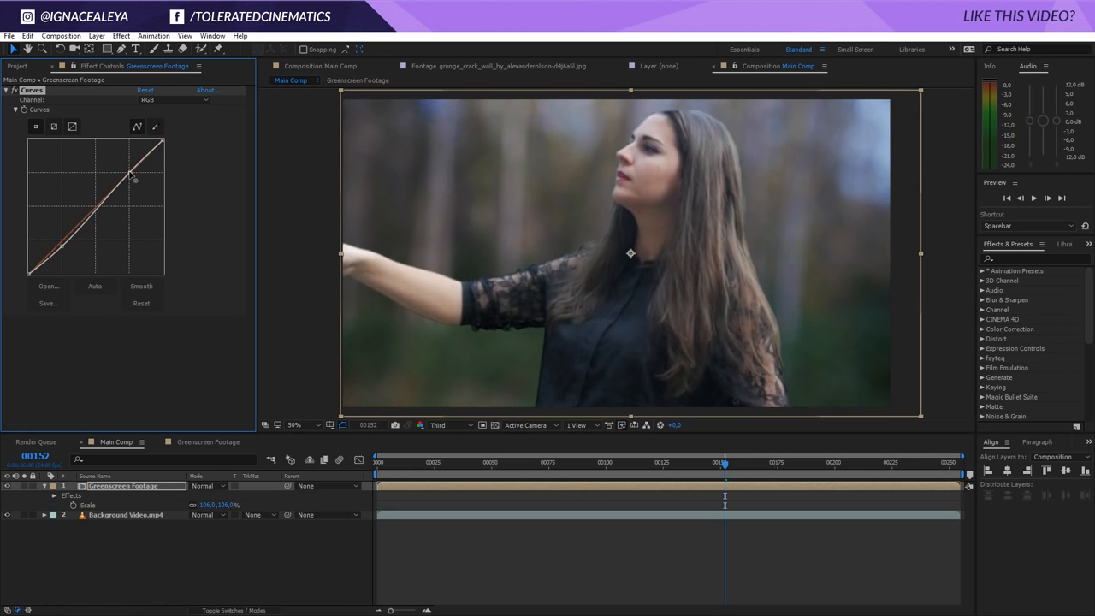
left_click_drag(61, 243, 64, 248)
Step: Lower the red channel's midtones slightly in Curves and lift the blue channel's shadows slightly
left_click(162, 100)
left_click(167, 122)
left_click_drag(93, 221, 91, 216)
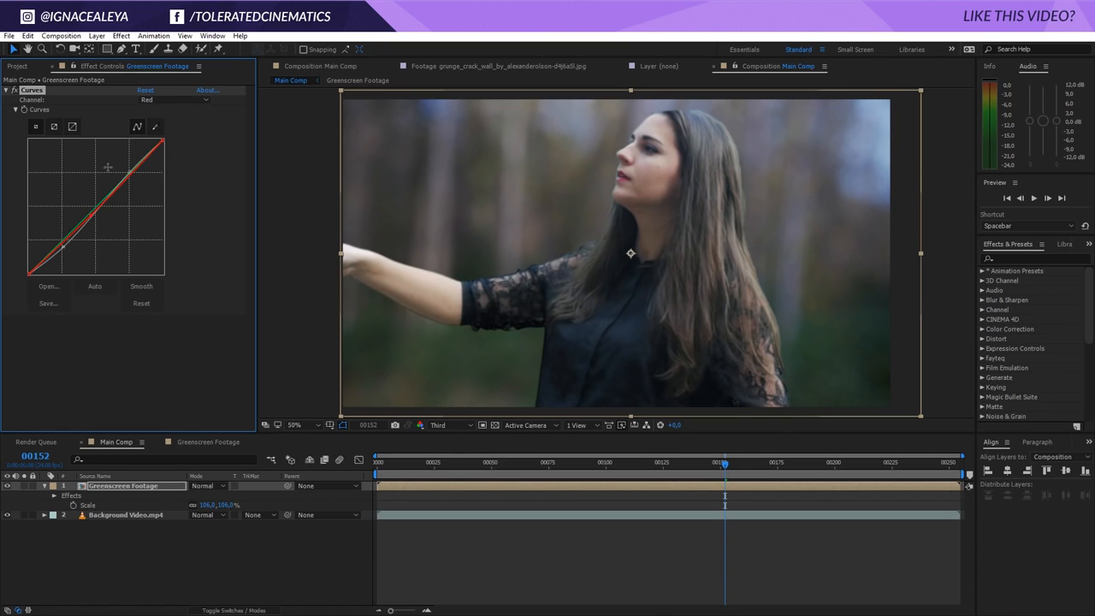
left_click(167, 99)
left_click(162, 148)
left_click_drag(92, 211, 122, 181)
left_click_drag(58, 239, 57, 244)
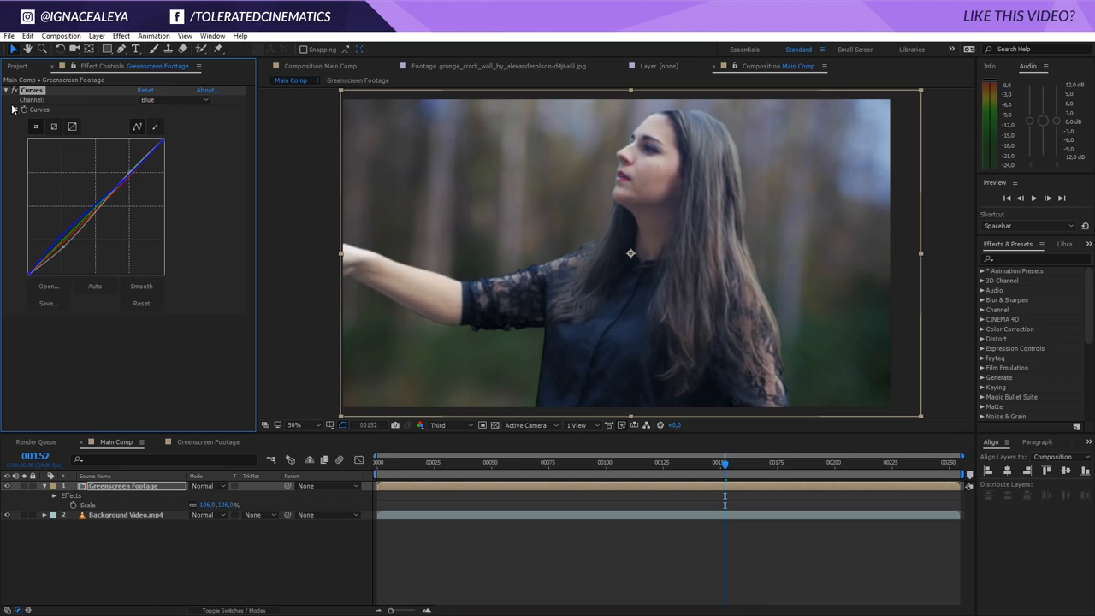
Step: Add a midtone point to the green curve and toggle the Curves effect to compare the layer before and after
left_click(172, 99)
left_click(171, 135)
left_click_drag(106, 196, 107, 197)
left_click(13, 90)
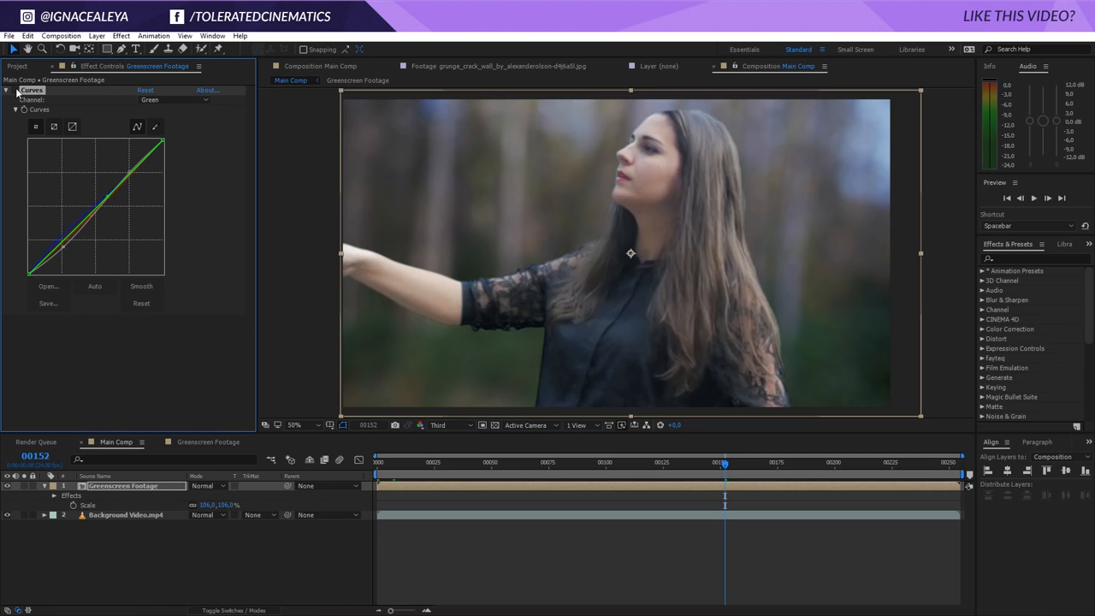
left_click(13, 90)
left_click(13, 89)
left_click(13, 90)
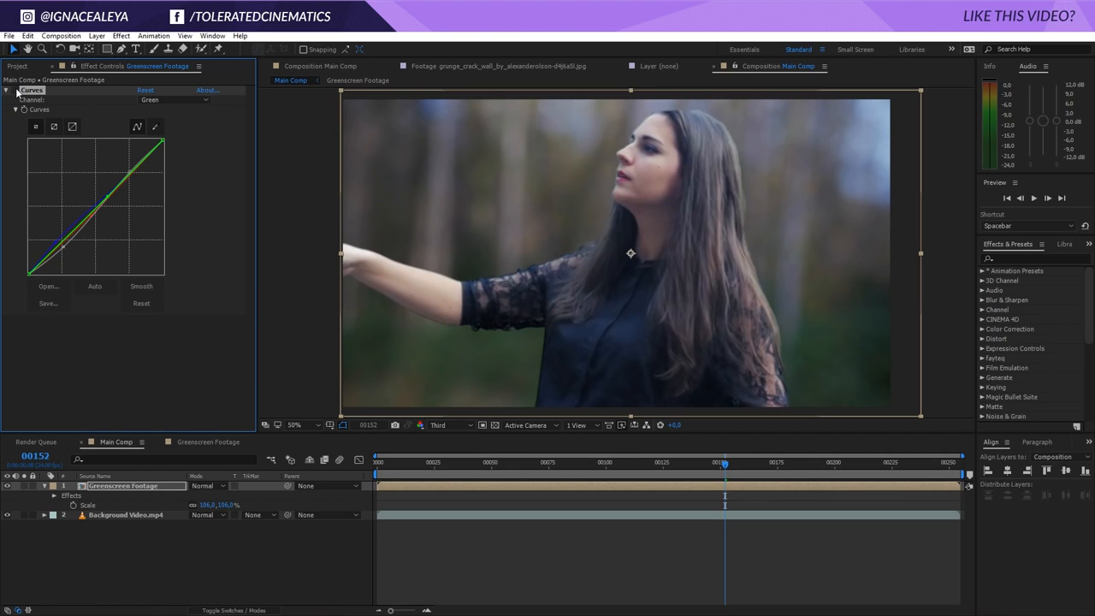
left_click(13, 89)
left_click(13, 89)
Step: Fine-tune the green channel's shadows in Curves and raise the red channel's midtone point slightly
scroll(590, 229, "down", 1)
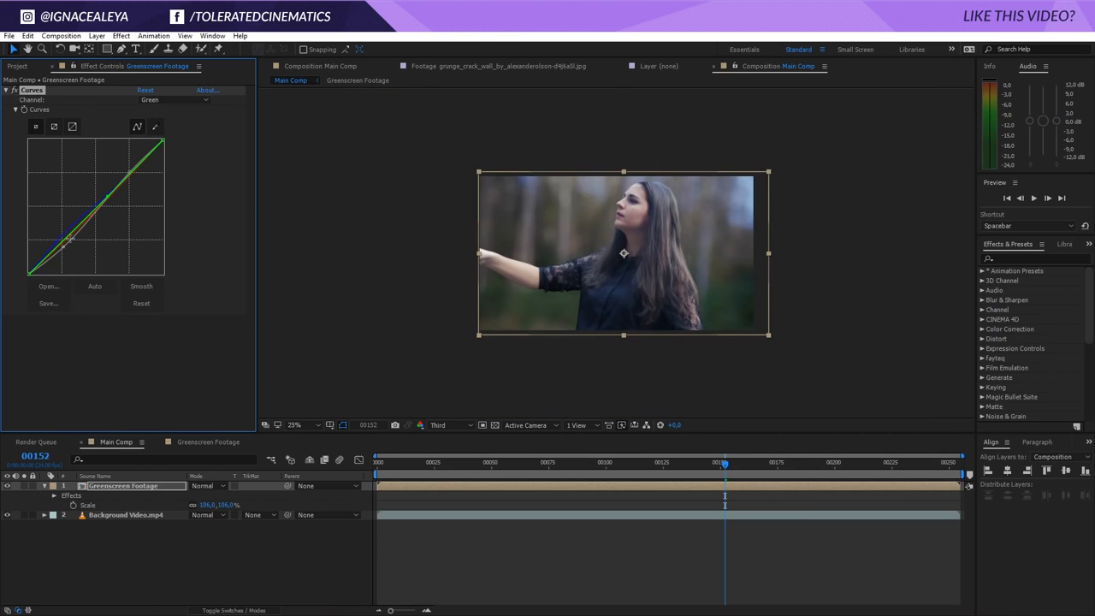
left_click_drag(61, 242, 62, 246)
key("period")
left_click(171, 99)
left_click(162, 122)
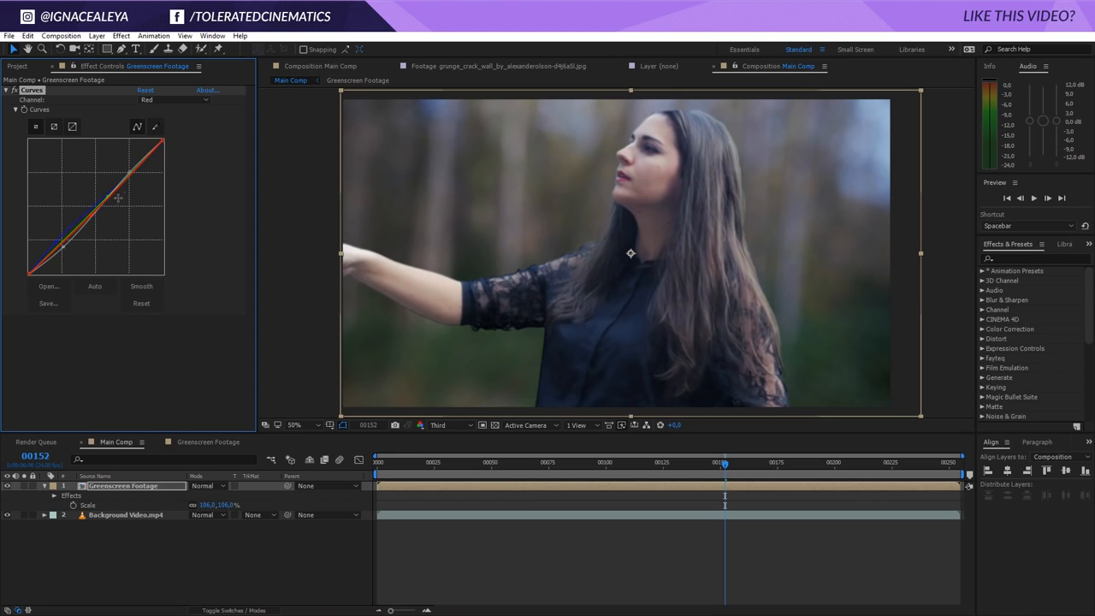
left_click_drag(92, 215, 90, 212)
Step: Apply the Tint effect to the Greenscreen Footage layer with Amount to Tint at 35%
left_click(120, 35)
mouse_move(77, 153)
left_click(231, 546)
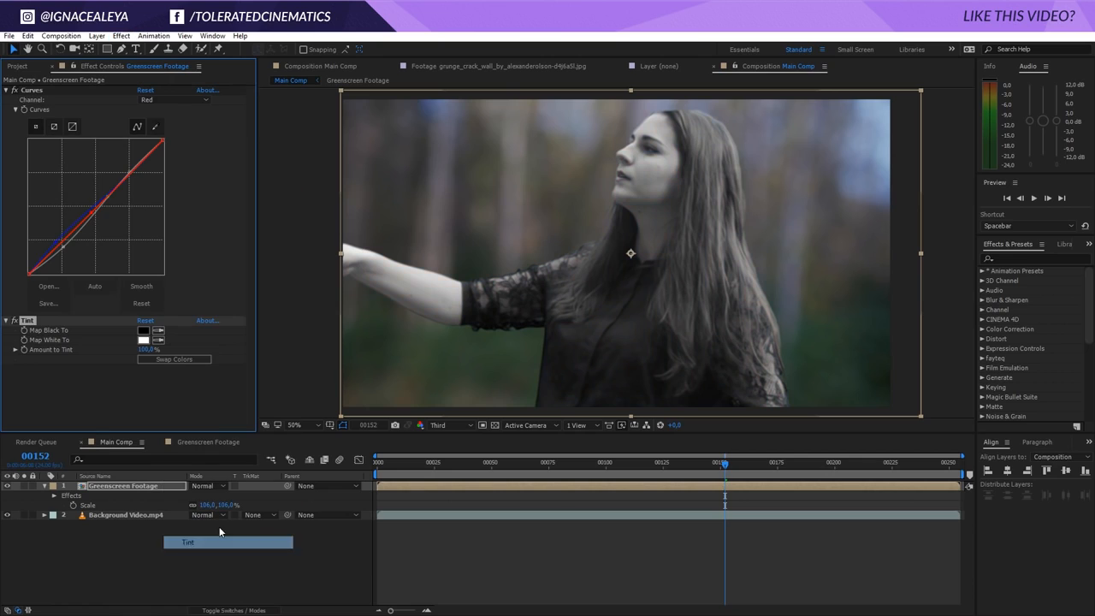
left_click(145, 350)
type("35")
key("Return")
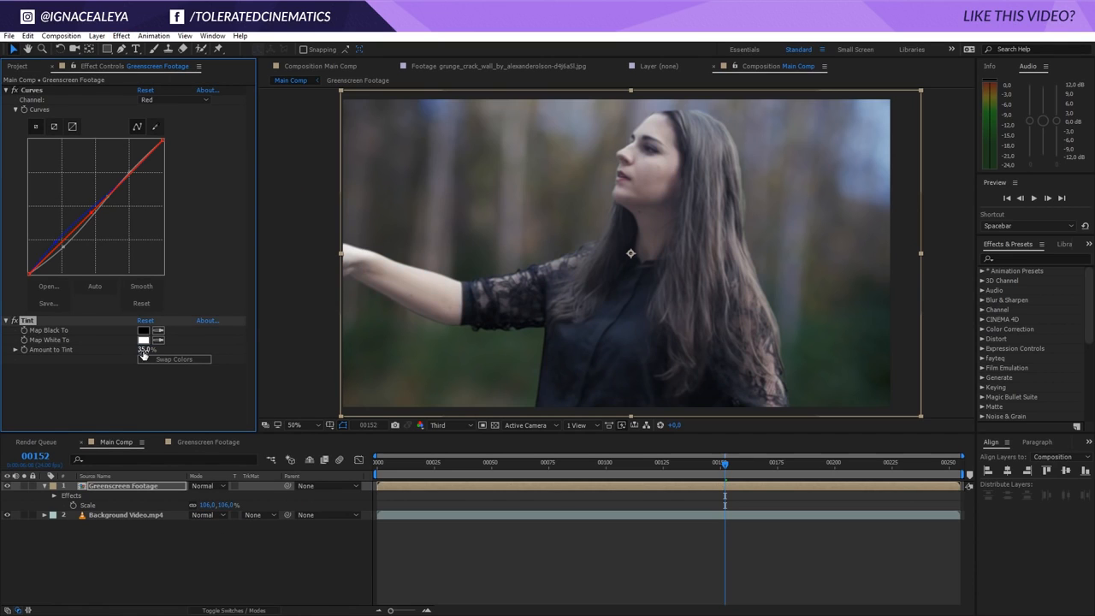
left_click(67, 379)
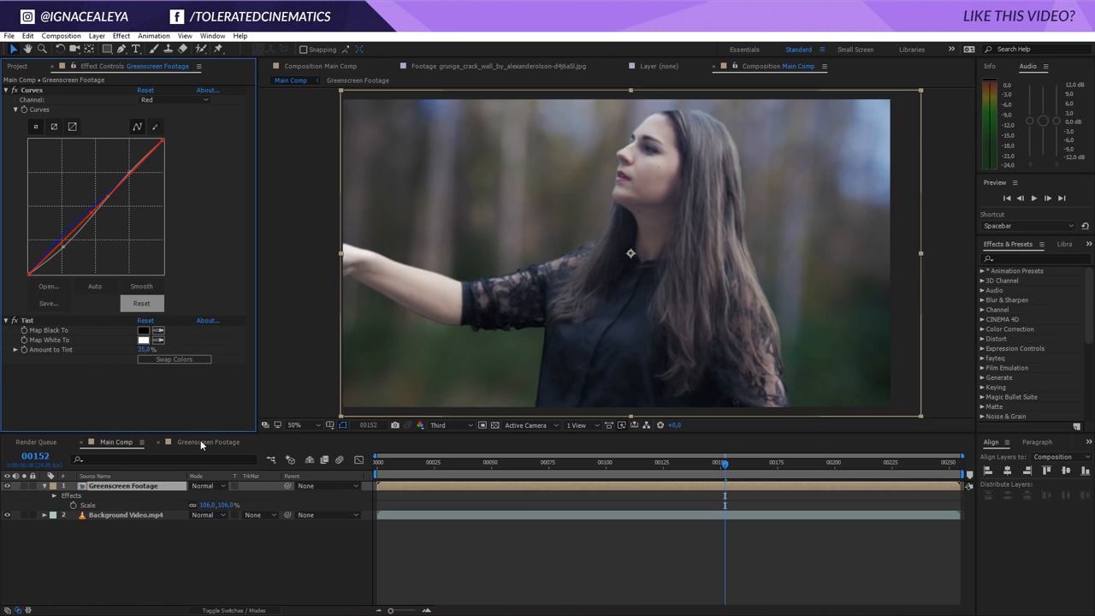
Step: In the Greenscreen Footage composition, set Keylight's Screen Shrink/Grow to -1 and Screen Softness to 1 on Footage.mp4
left_click(202, 441)
left_click(110, 487)
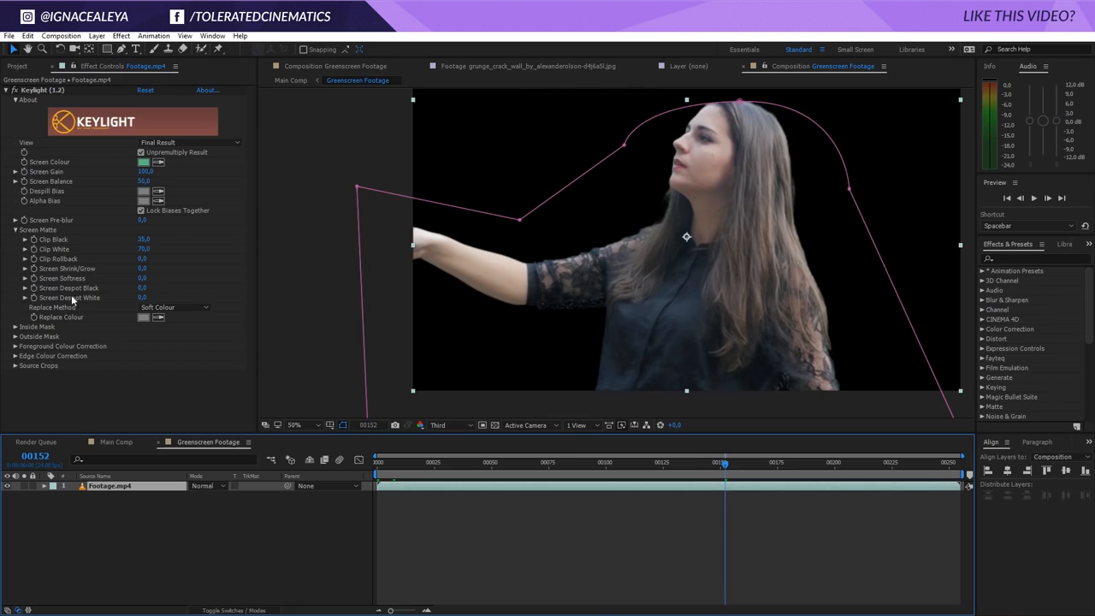
left_click(143, 268)
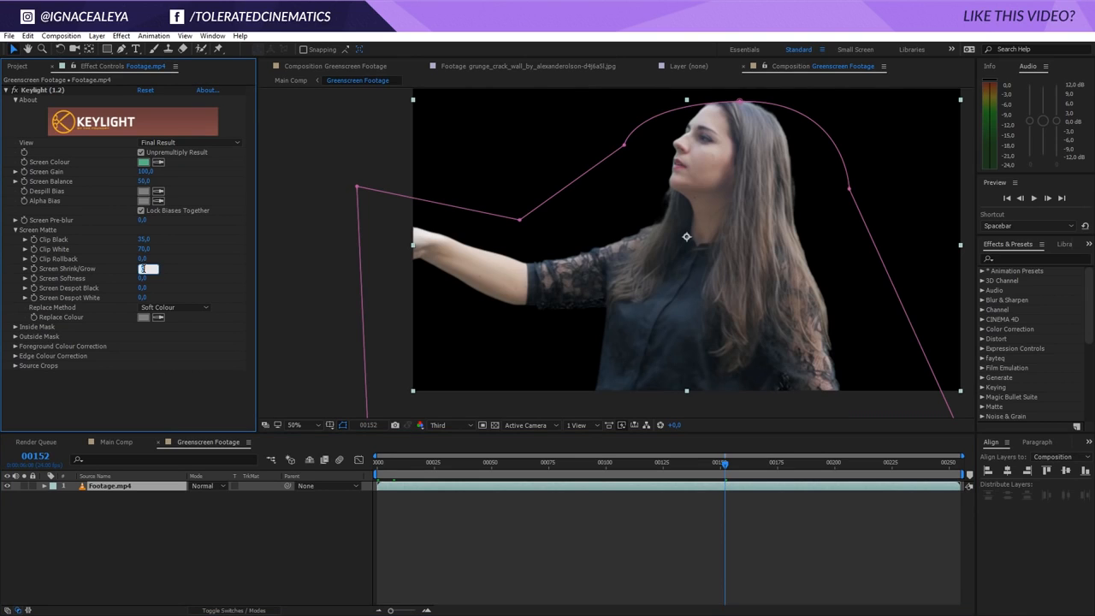
type("-1")
key("Return")
left_click(143, 279)
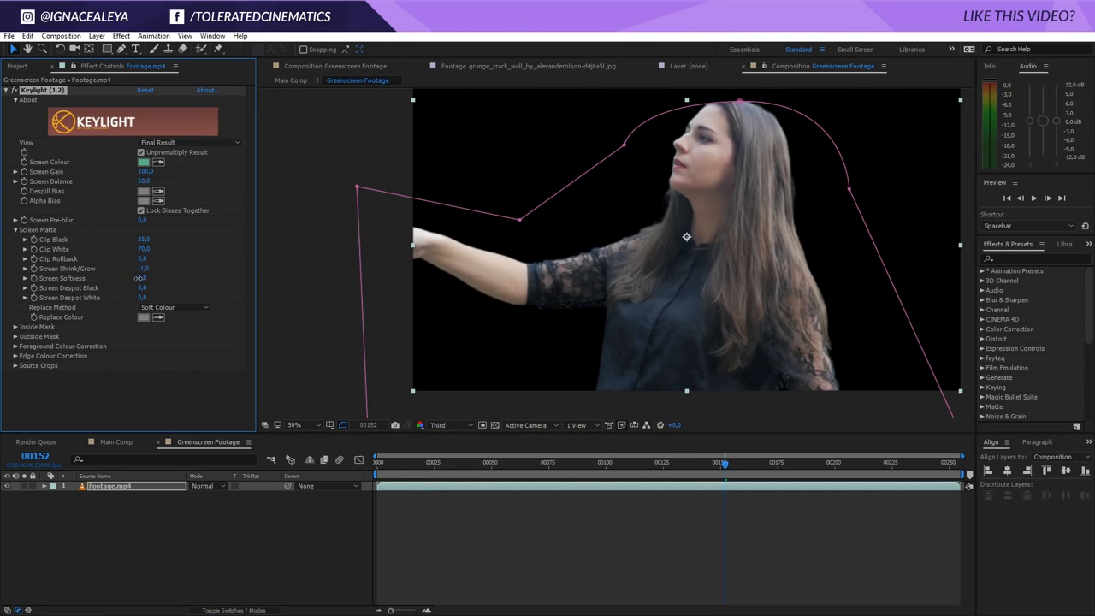
type("1")
key("Return")
Step: Apply Unsharp Mask to Footage.mp4 with an Amount of 75 and check the result in Main Comp
left_click(121, 36)
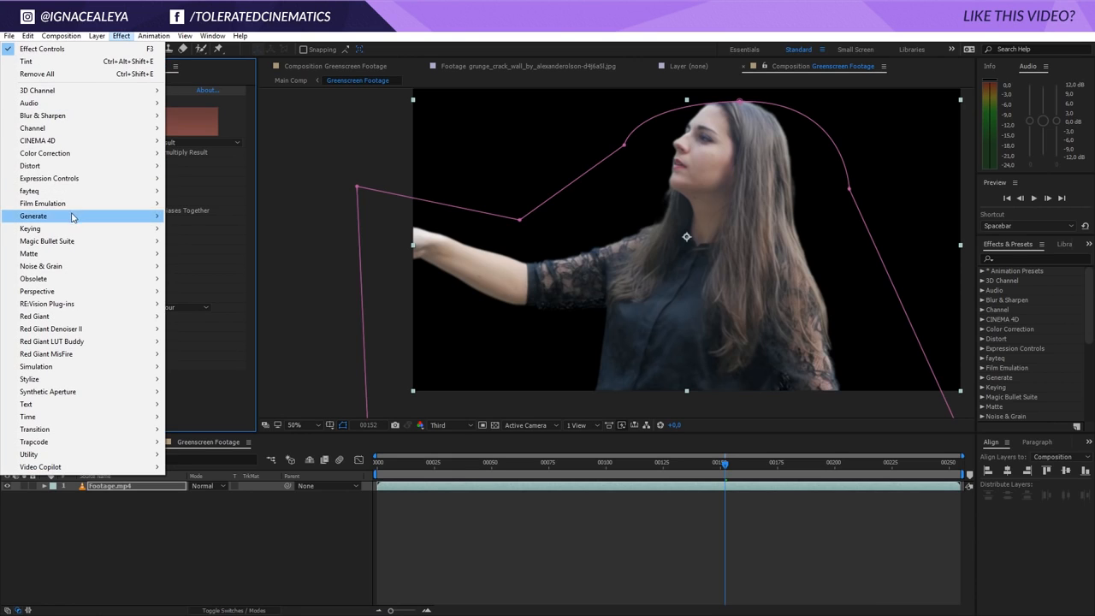
mouse_move(132, 123)
left_click(214, 291)
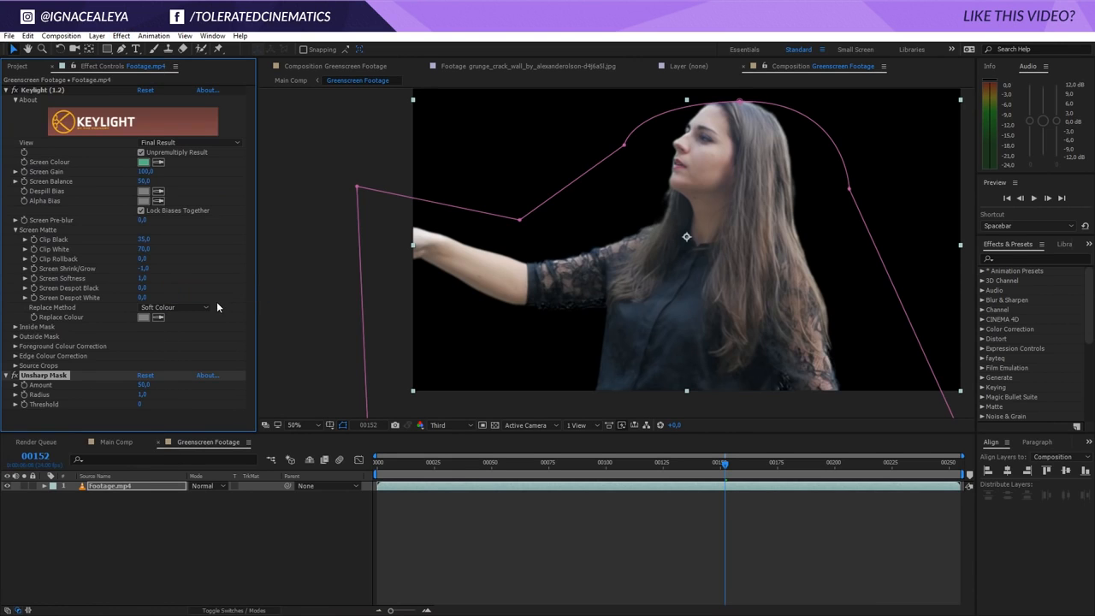
left_click(142, 385)
type("75")
key("Return")
left_click(141, 403)
left_click(128, 419)
left_click(116, 442)
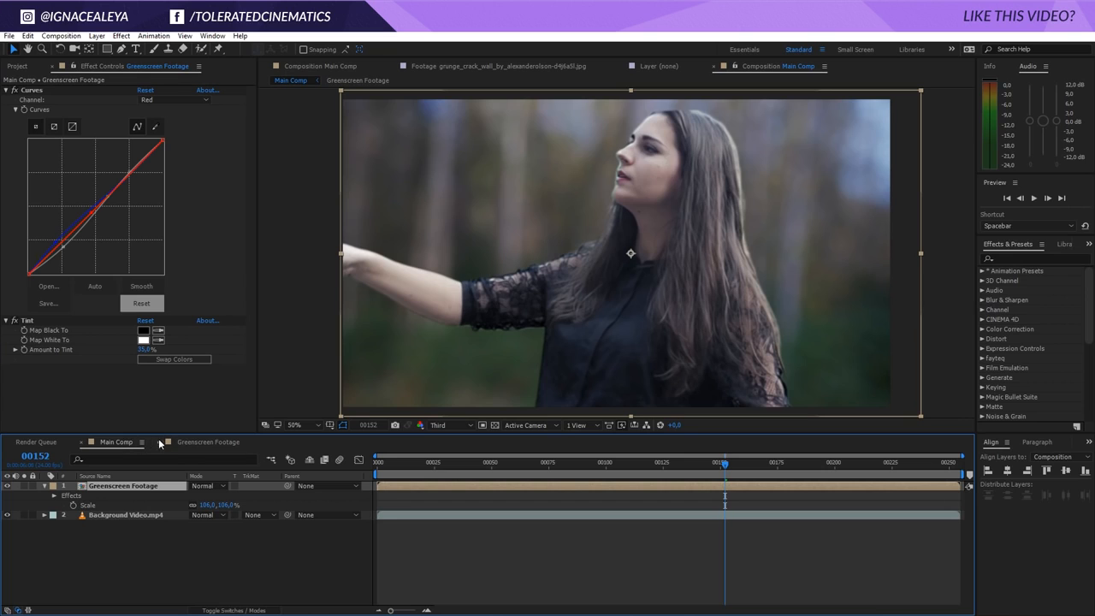
Step: Move Unsharp Mask above Keylight in the Footage.mp4 effect stack and return to Main Comp
left_click(198, 440)
left_click_drag(42, 375, 57, 91)
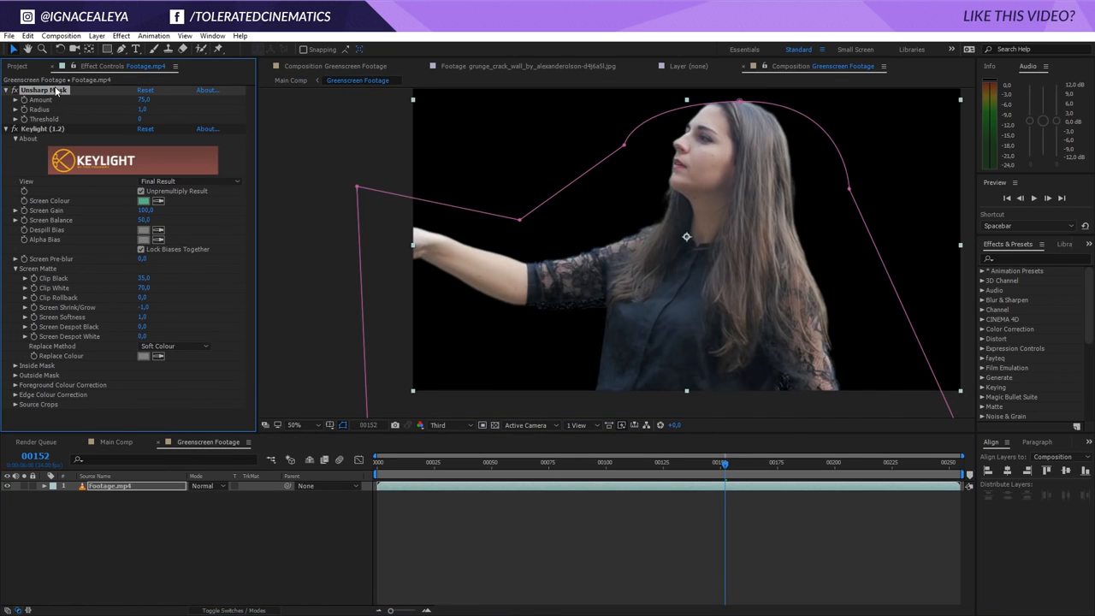
left_click(117, 442)
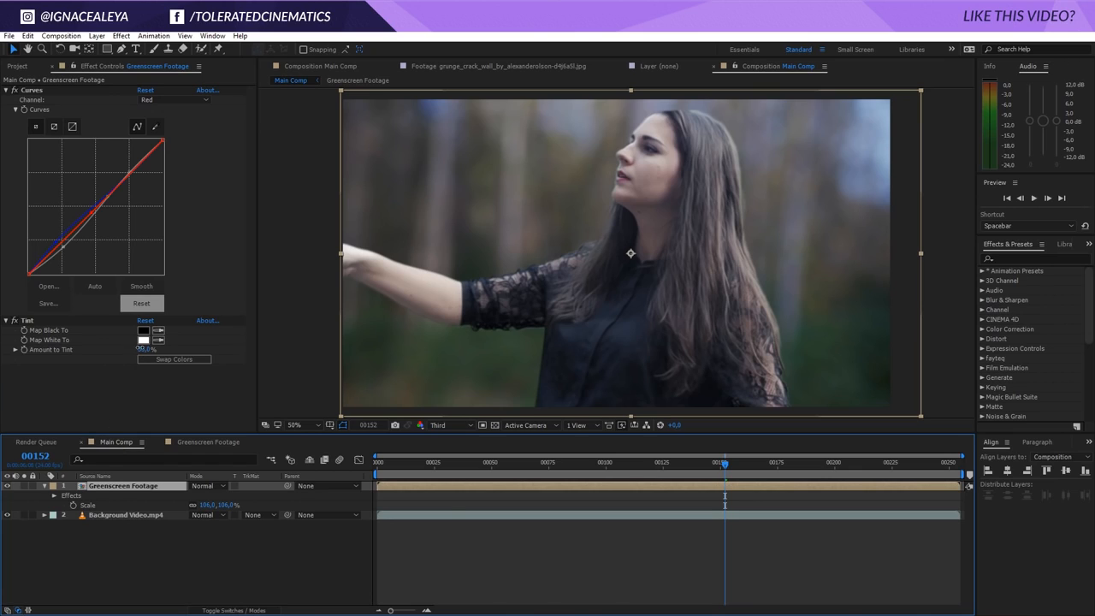
Step: Remove the Tint effect from the Greenscreen Footage layer and collapse the layer's properties
left_click(29, 320)
key("Delete")
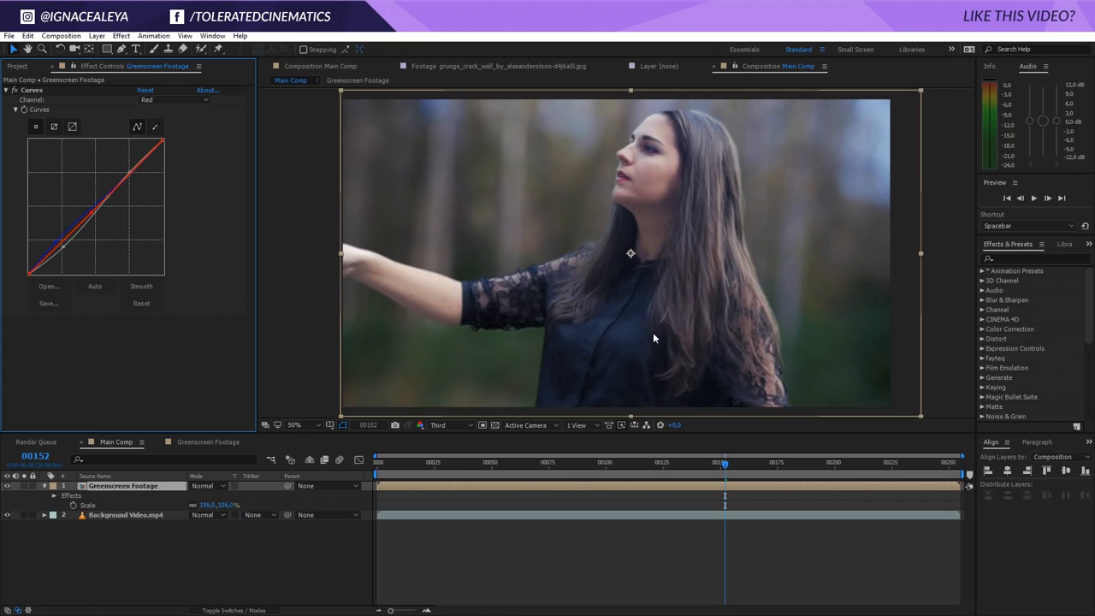
left_click(44, 485)
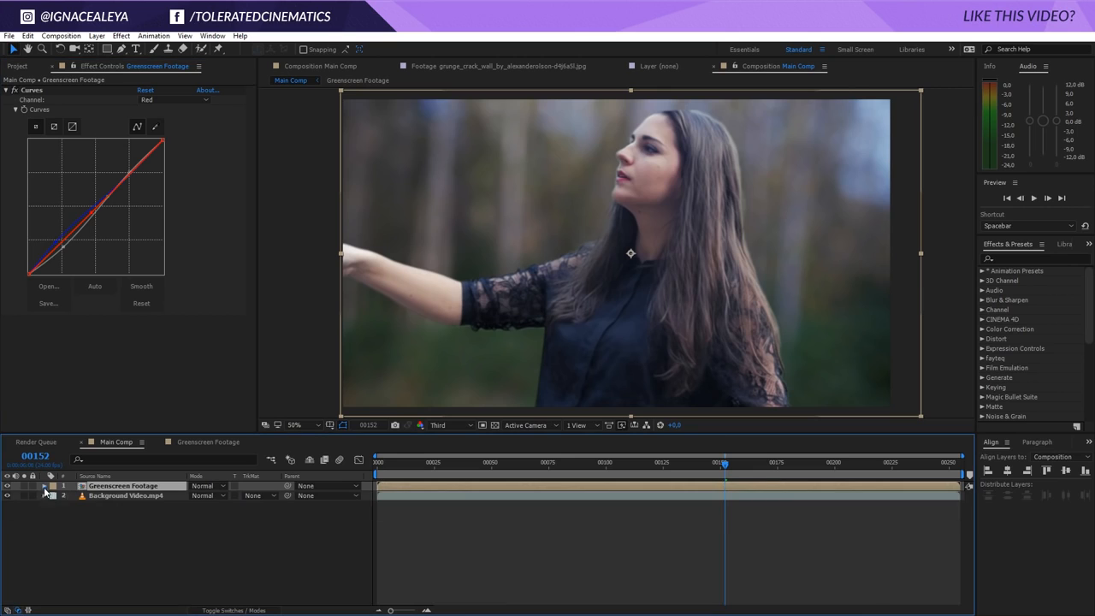
Step: Create a new 1920 x 1080, 24 fps composition named Transition Luma Key
left_click(17, 67)
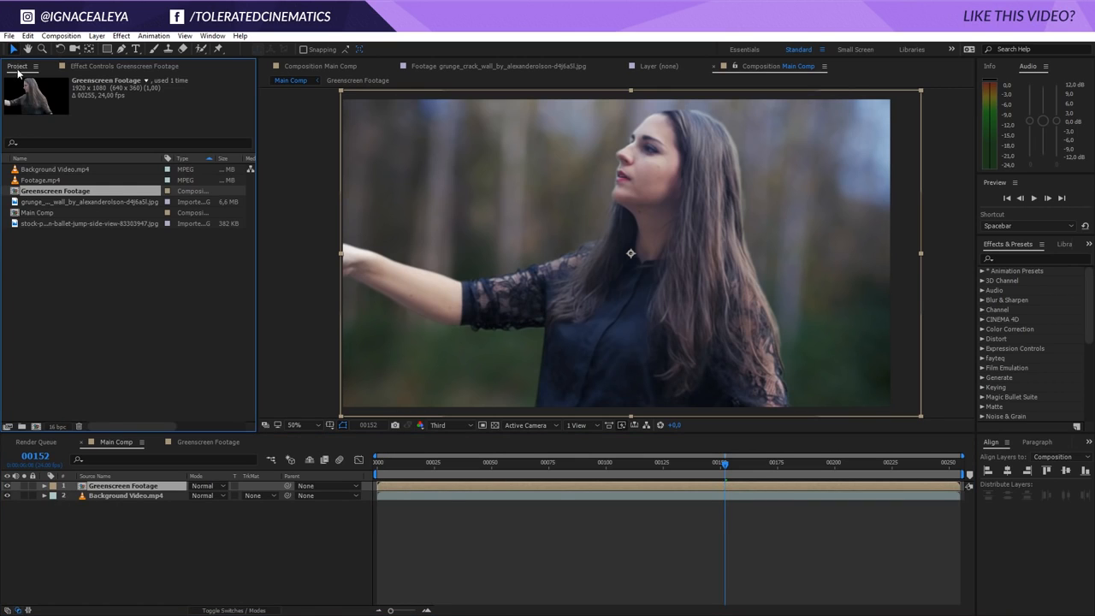
left_click(61, 36)
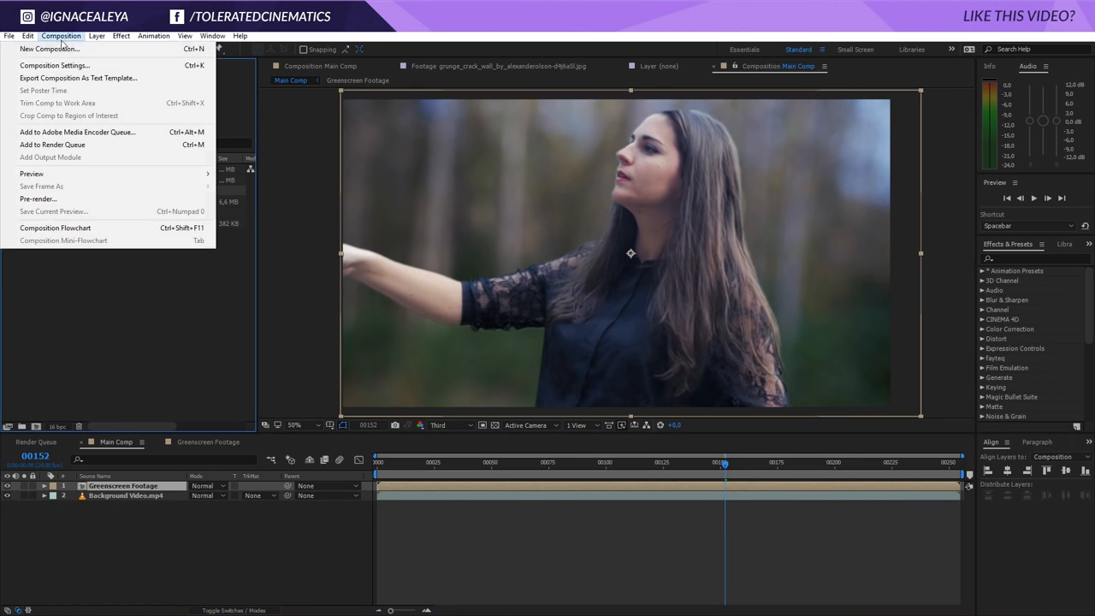
left_click(60, 47)
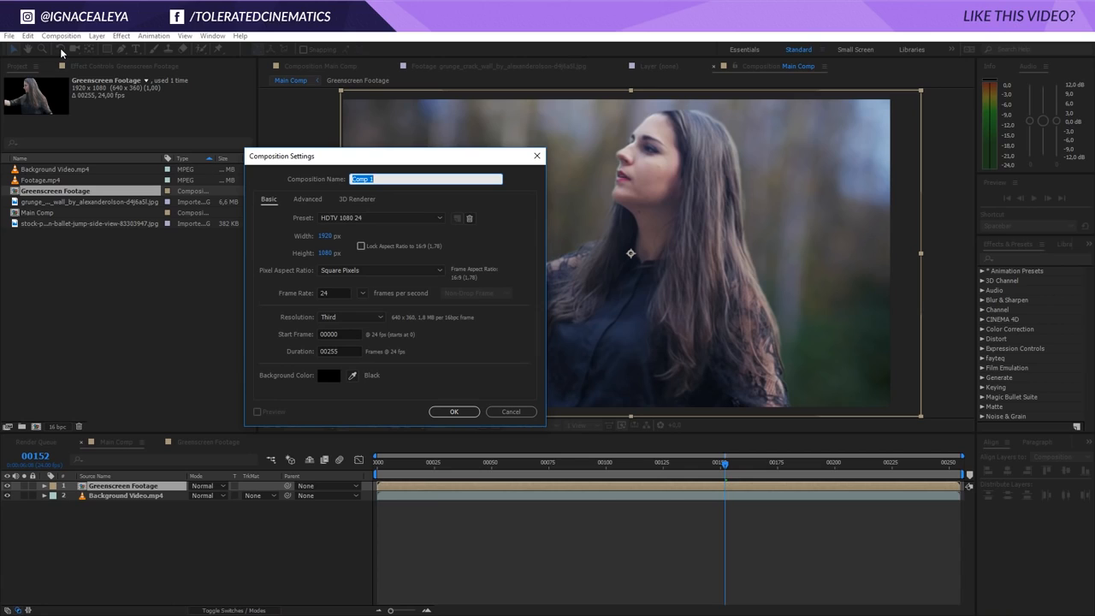
type("Transition Luma")
left_click(454, 411)
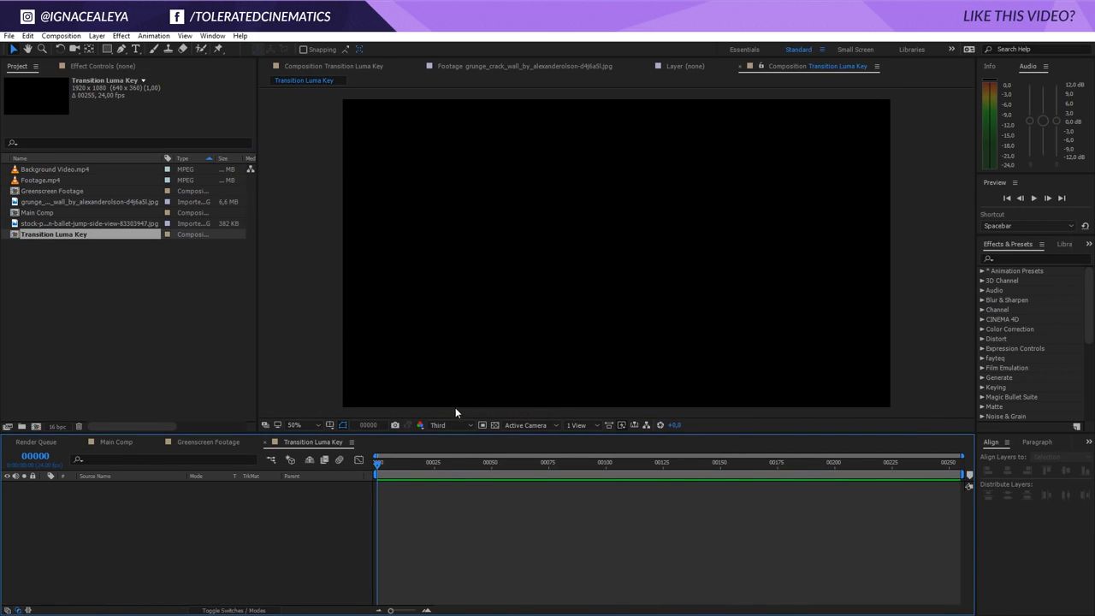
Step: Add a composition-sized black solid to Transition Luma Key
right_click(308, 491)
mouse_move(331, 499)
left_click(255, 528)
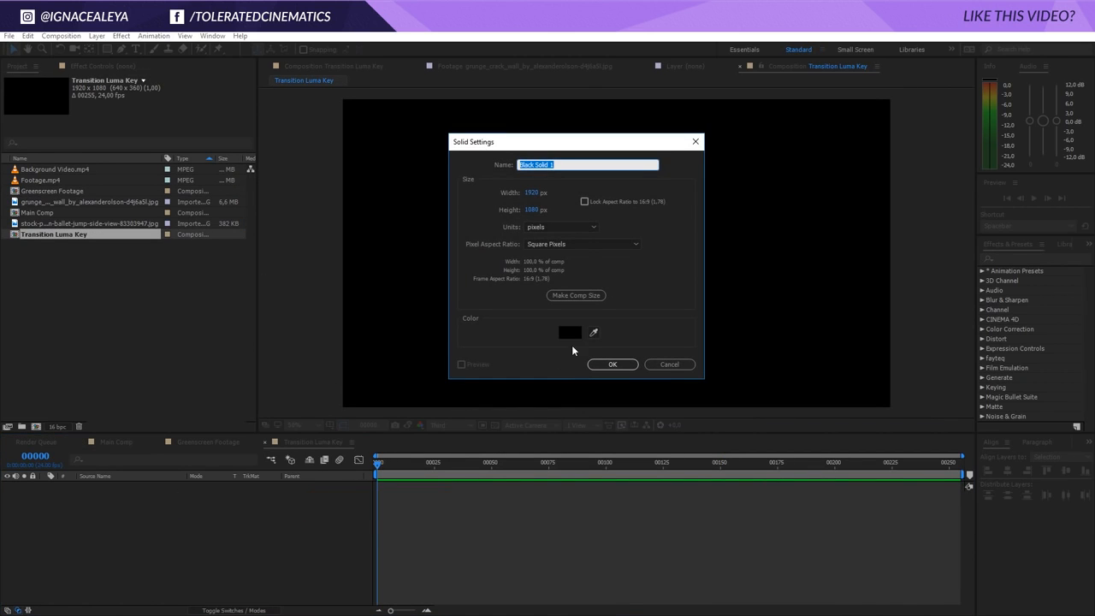
left_click(568, 333)
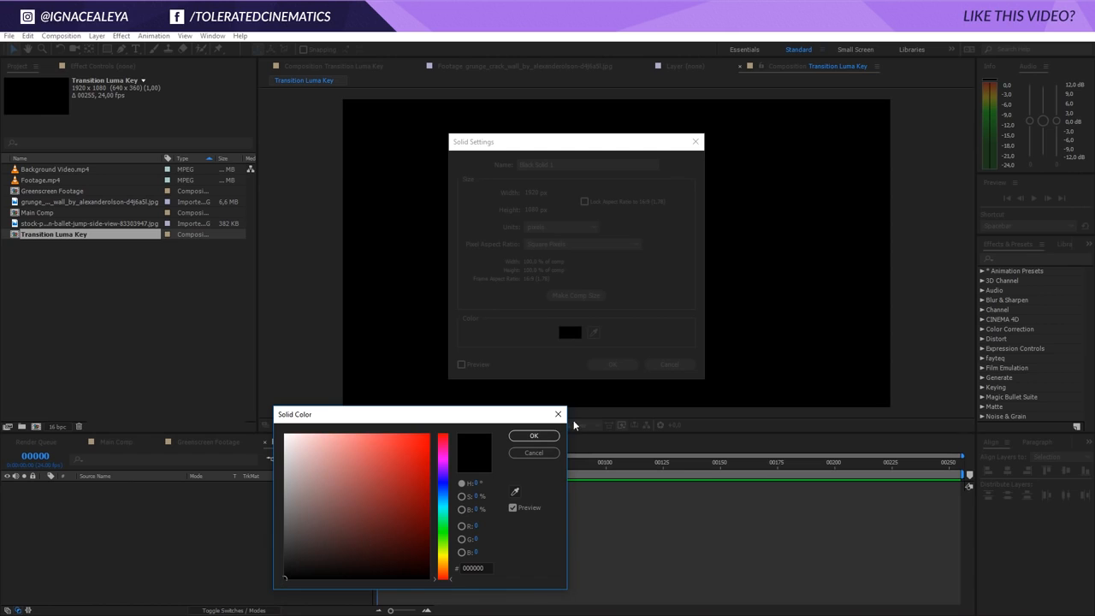
left_click(544, 437)
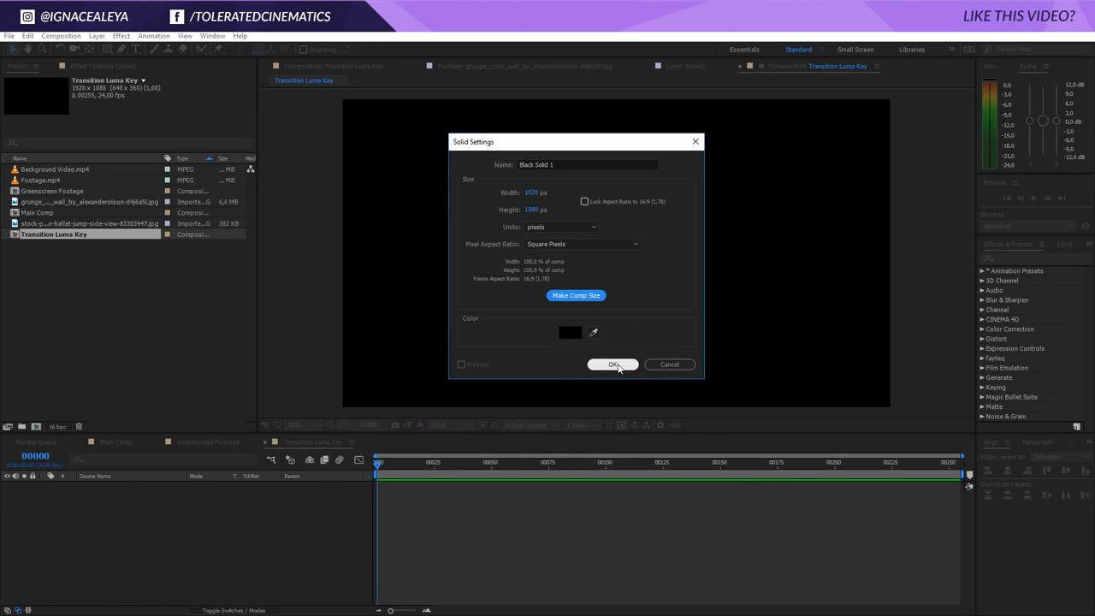
left_click(612, 365)
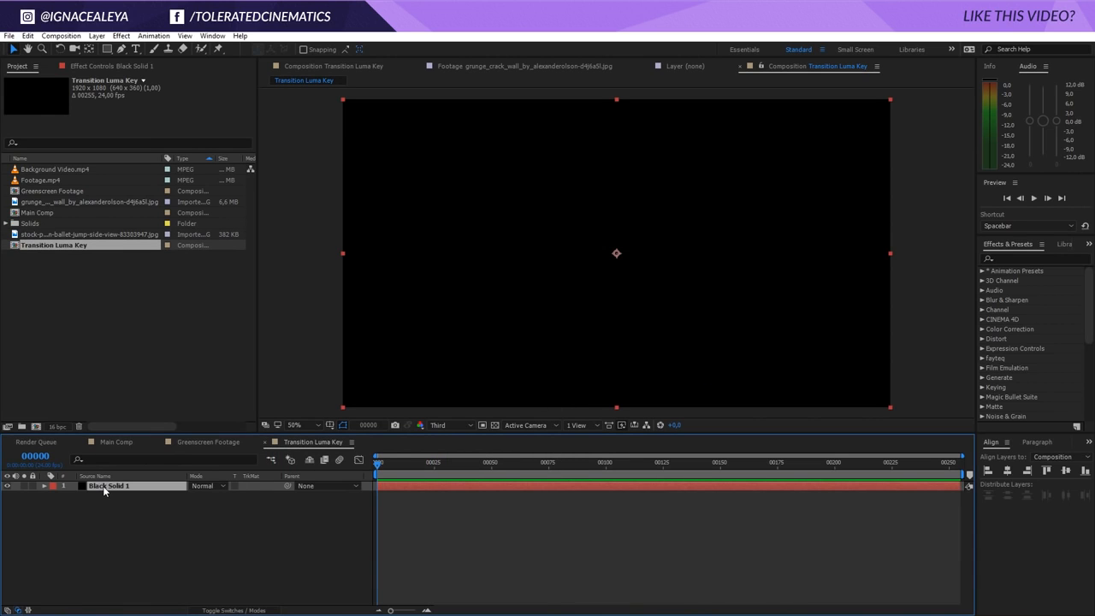
Step: Duplicate the black solid and change the upper copy's colour to white (FFFFFF) as a new solid
key("ctrl+d")
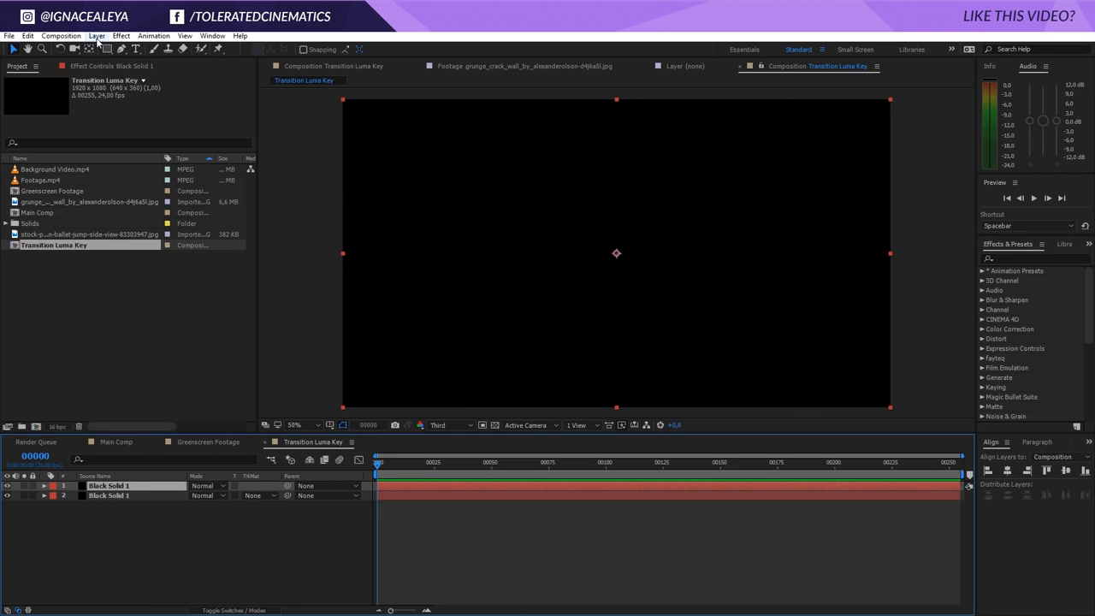
left_click(96, 35)
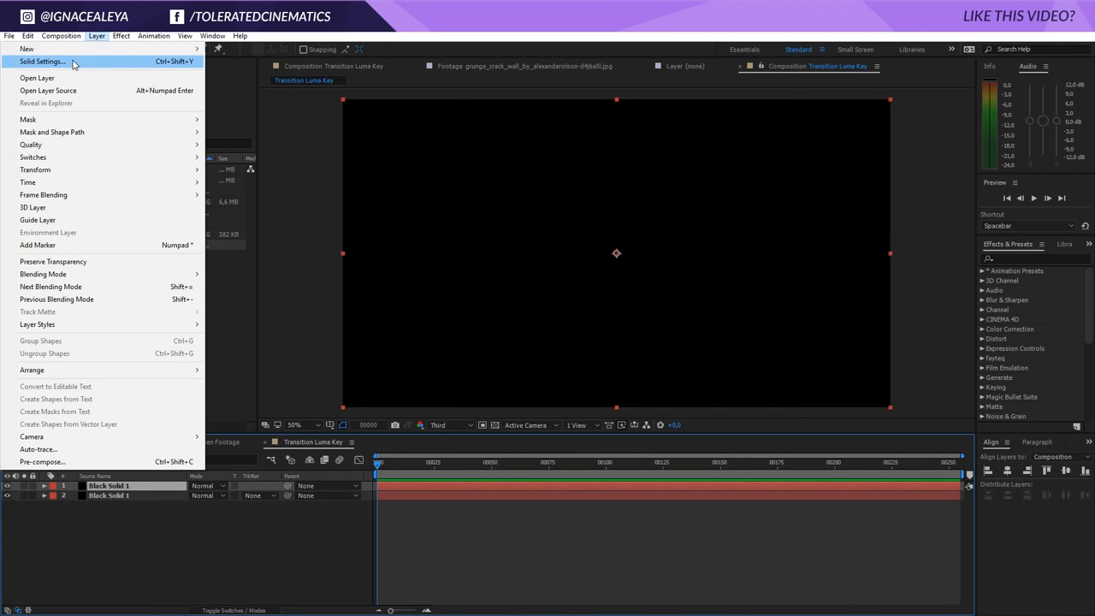
left_click(42, 61)
left_click(718, 328)
left_click_drag(330, 453, 242, 403)
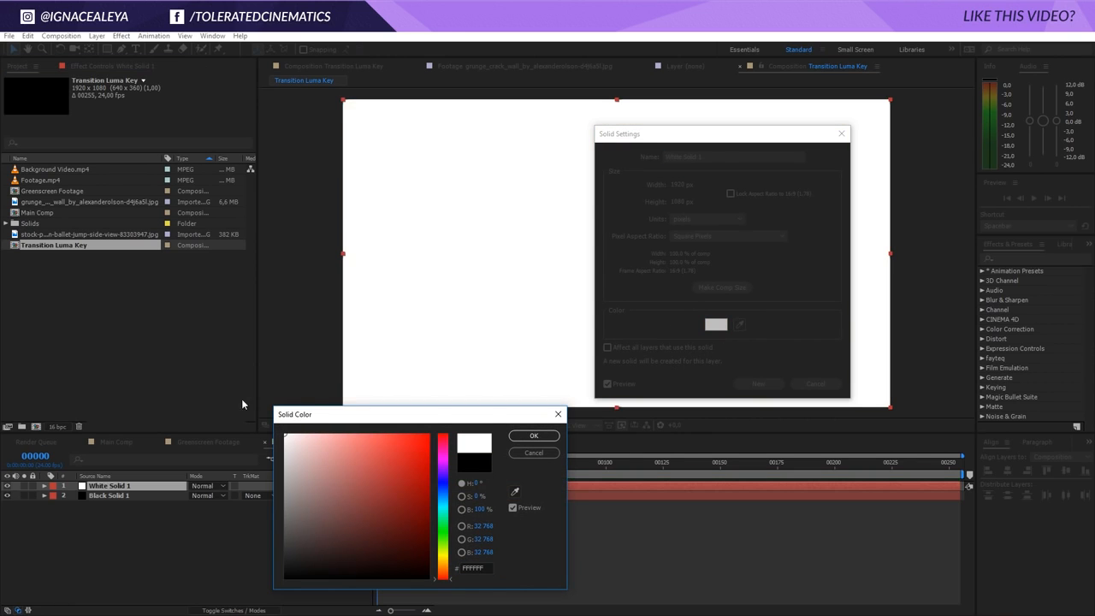
left_click(526, 436)
left_click(758, 383)
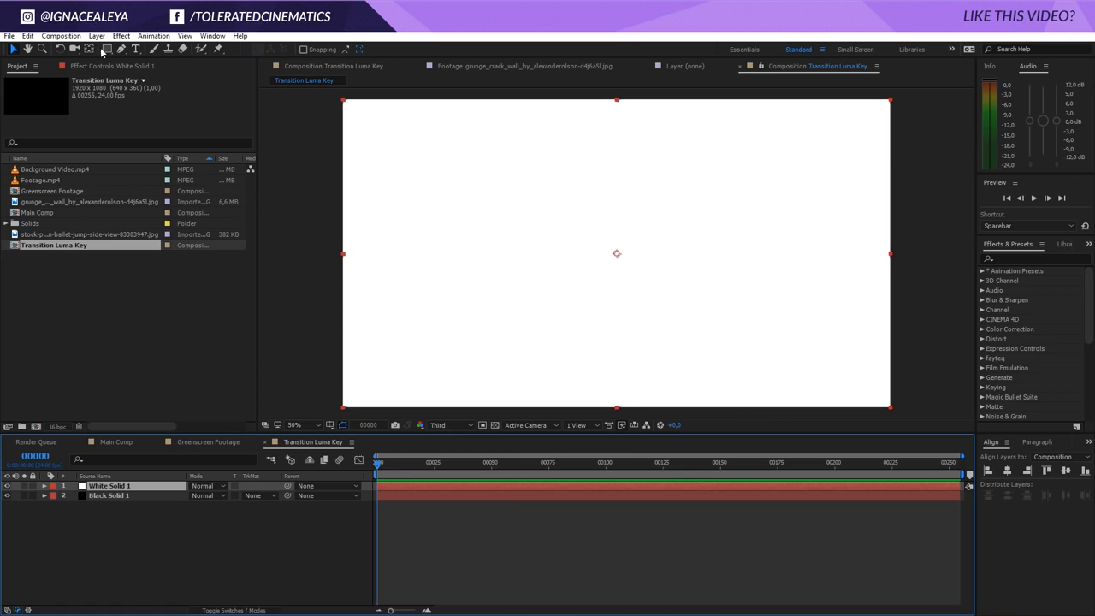
Step: Draw a small circular mask in the lower left of the white solid and keyframe its Mask Path at frame 35
left_click_drag(106, 49, 157, 75)
left_click_drag(459, 325, 481, 354)
key("space")
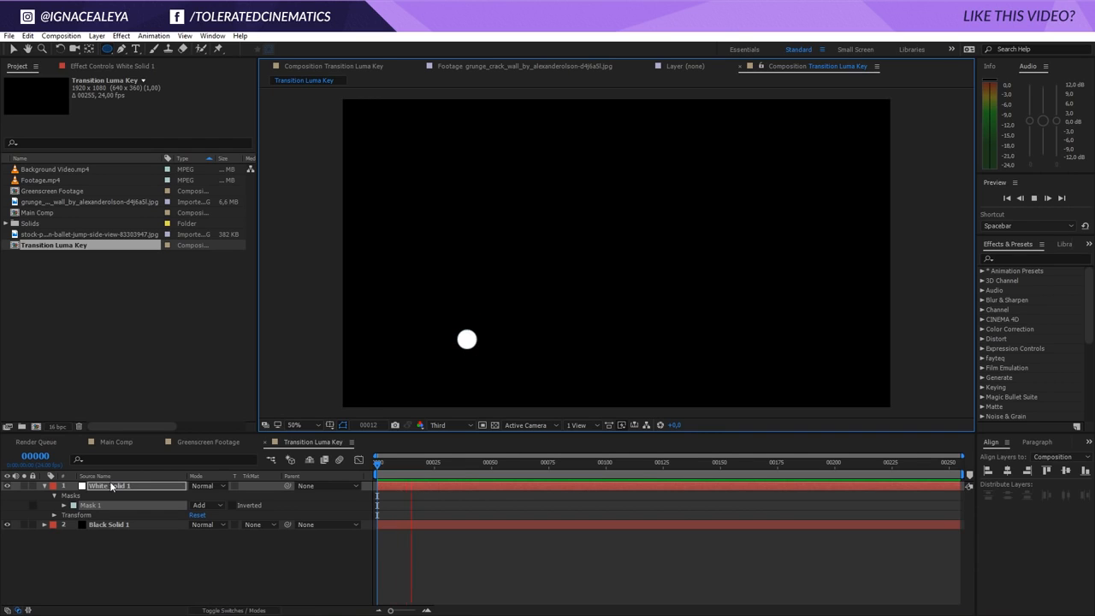
key("m")
left_click_drag(426, 467, 456, 472)
left_click(81, 503)
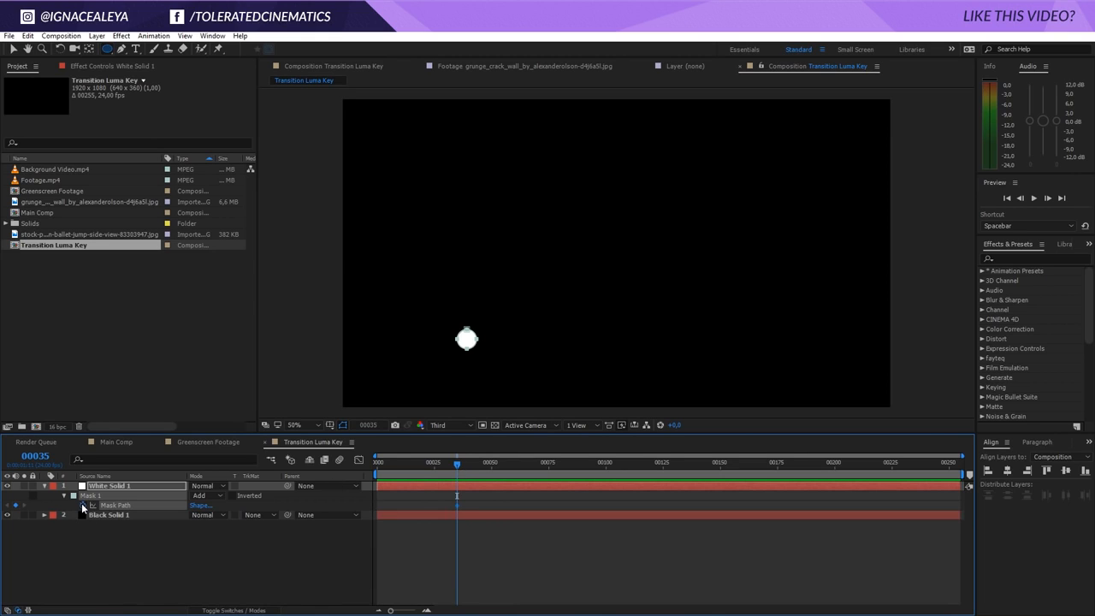
Step: At frame 165, enlarge the circular mask around its centre until it covers the whole frame
left_click_drag(477, 468, 756, 483)
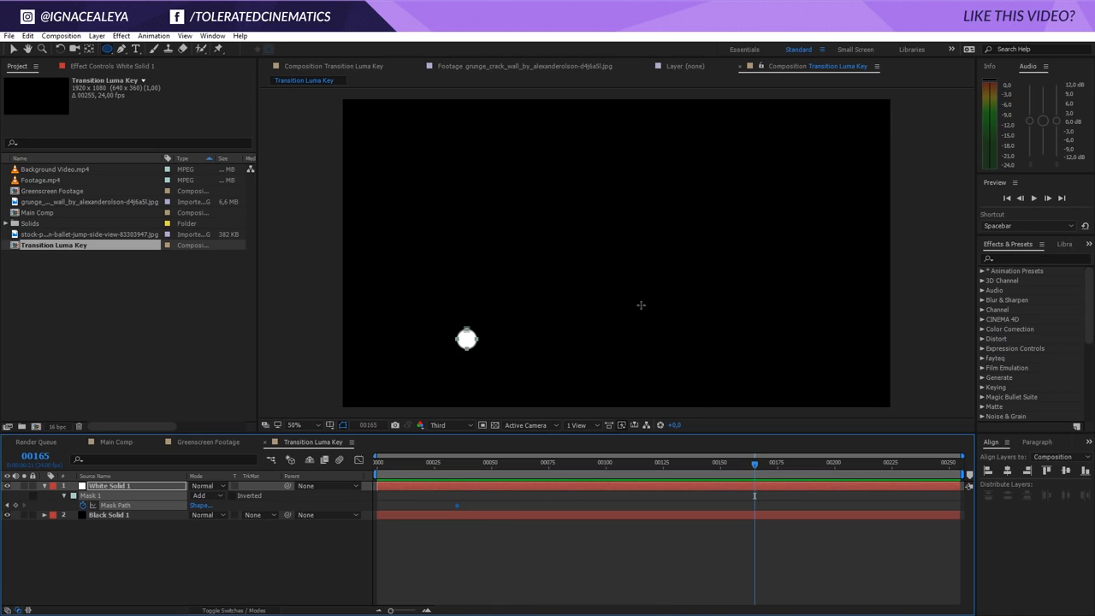
key("comma")
key("v")
left_click(541, 295)
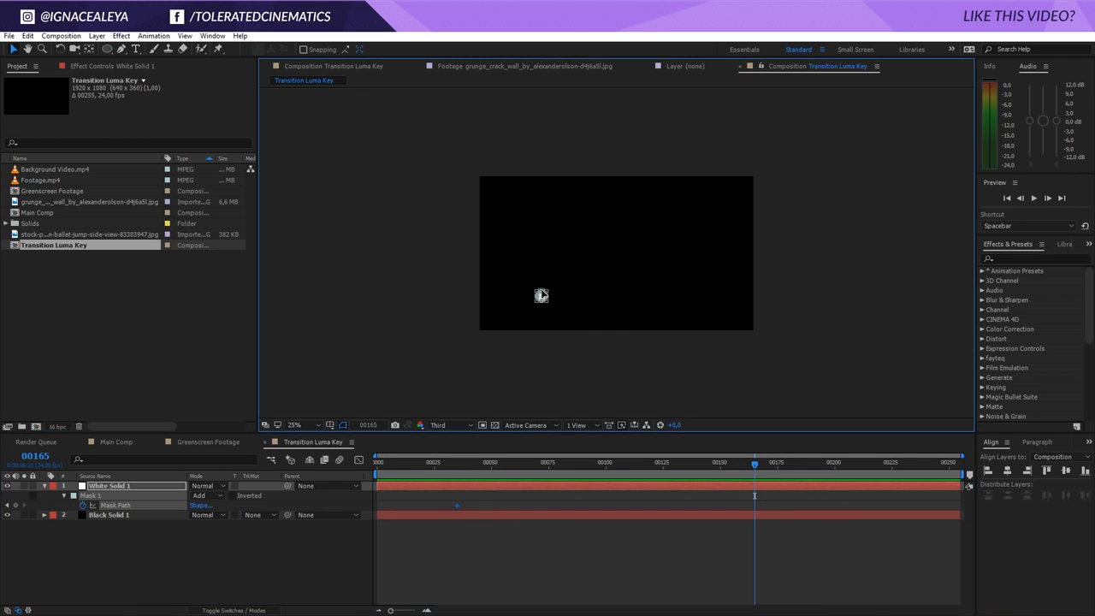
left_click_drag(541, 295, 904, 32)
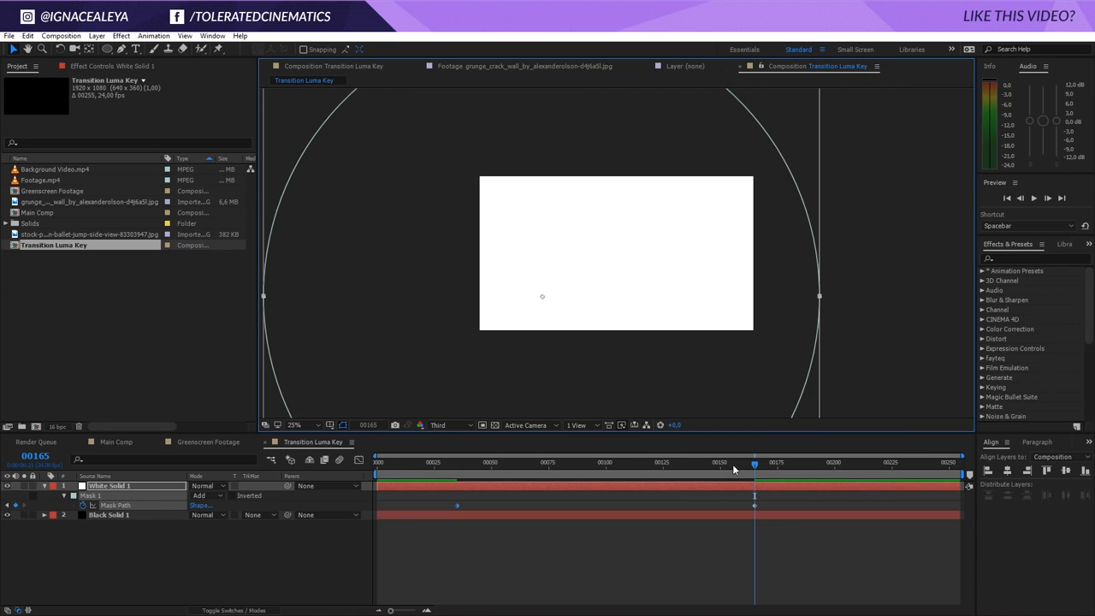
Step: Go back to frame 35 and enable keyframing for the white solid's Mask Expansion and Mask Feather
left_click_drag(754, 465, 454, 507)
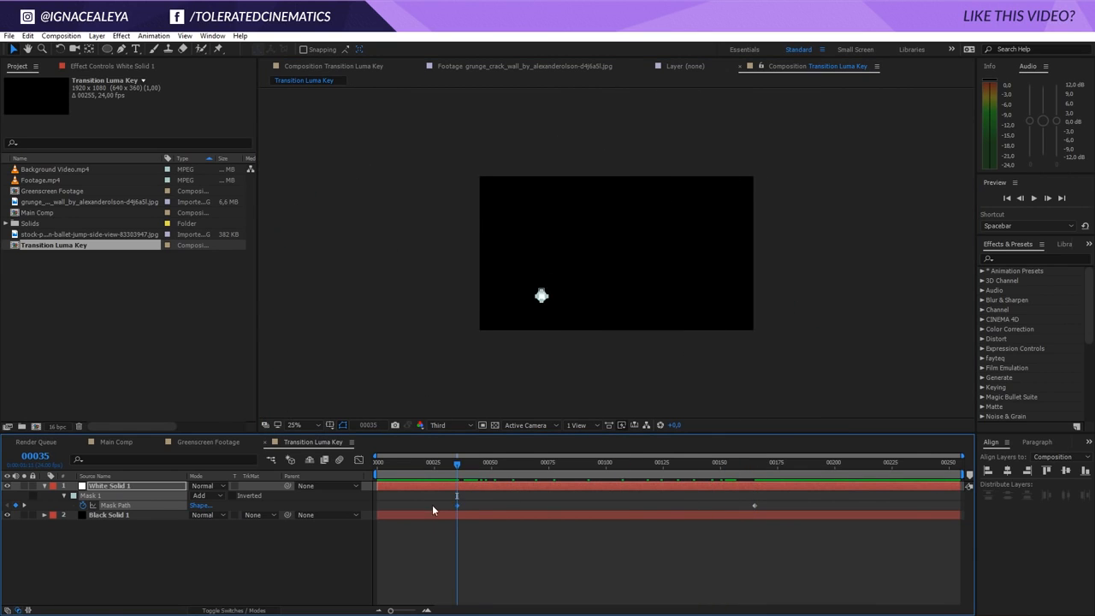
scroll(475, 344, "up", 2)
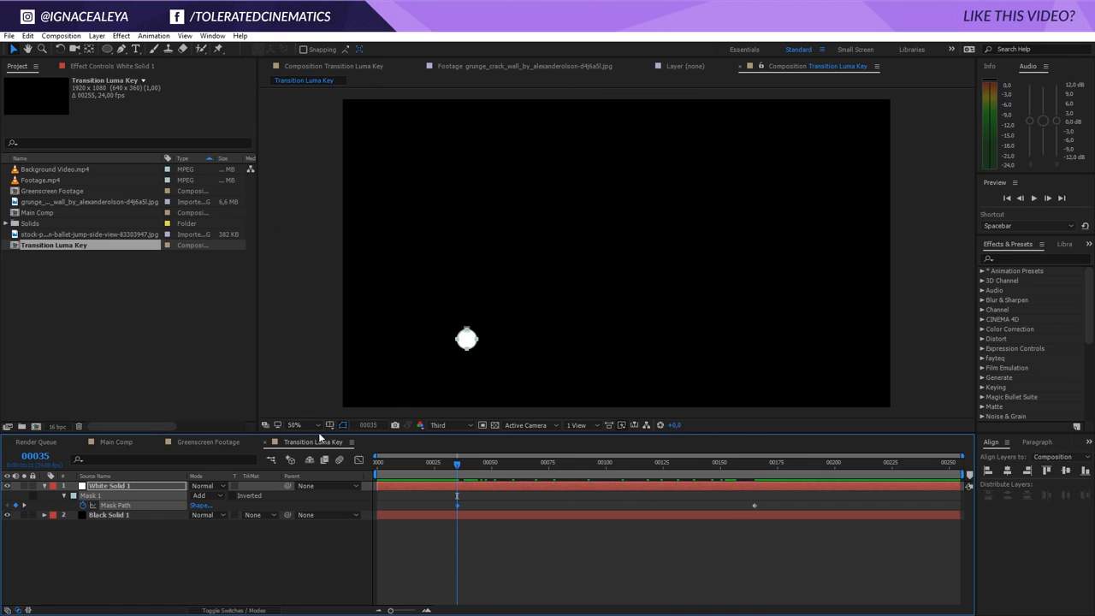
left_click(171, 485)
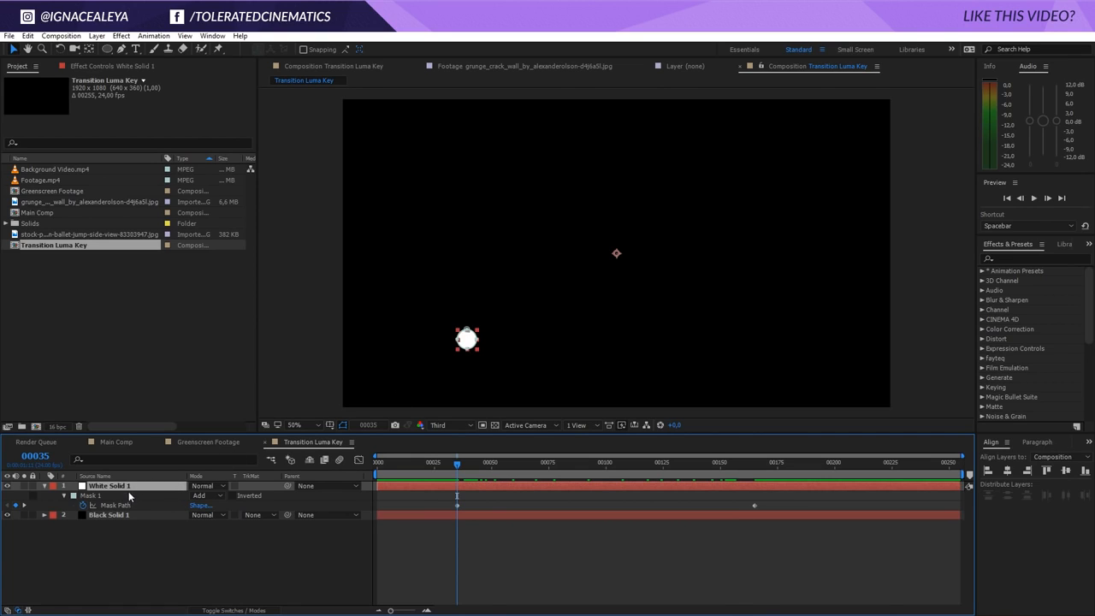
key("m")
key("m")
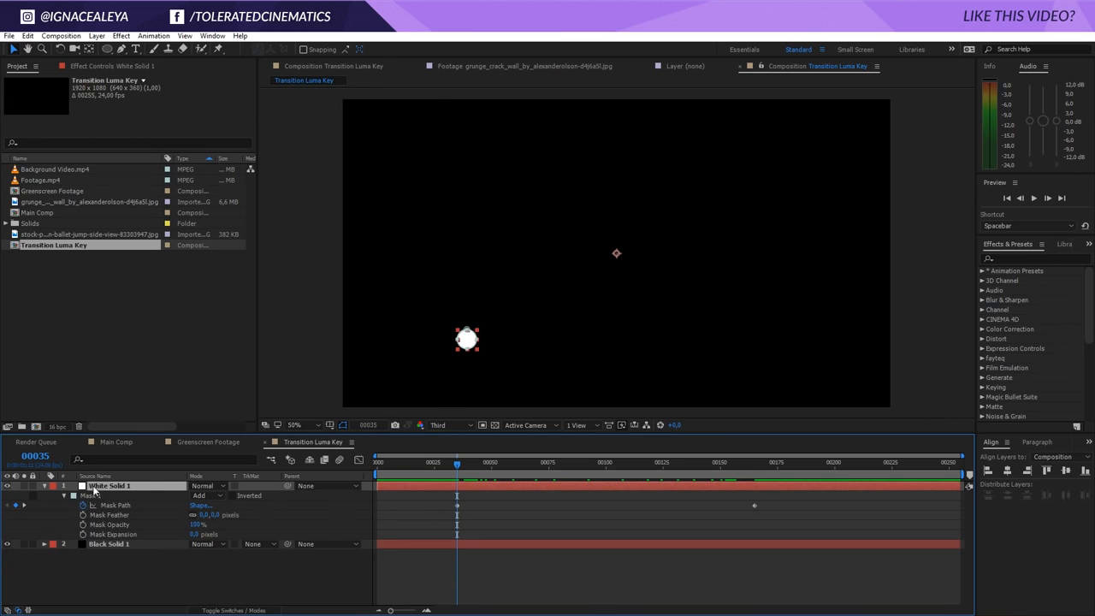
left_click(83, 534)
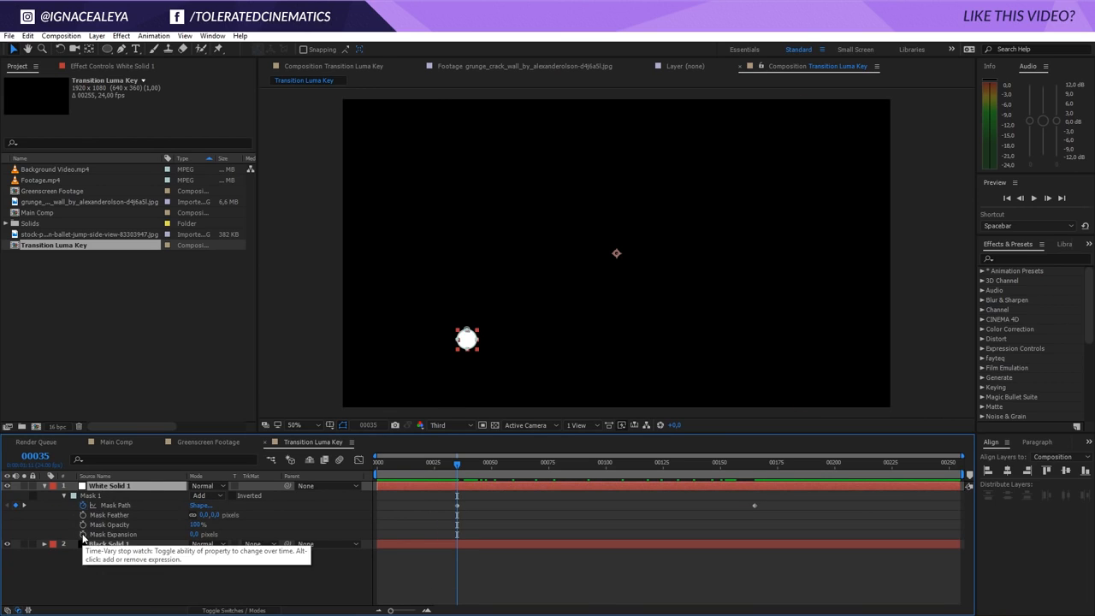
left_click(83, 515)
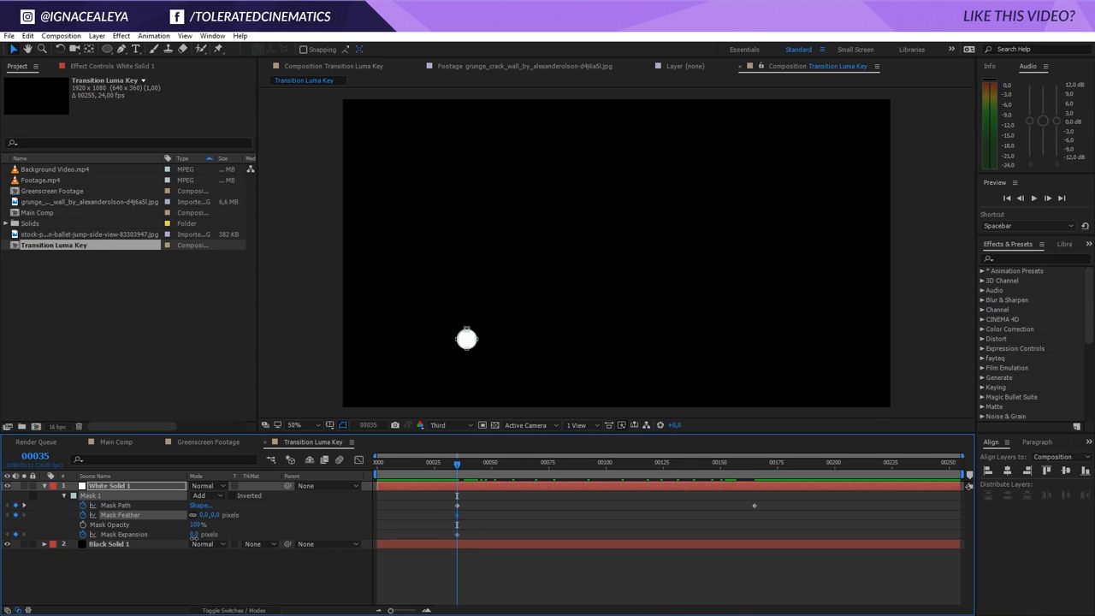
Step: At frame 35, set Mask Expansion to -37 pixels and Mask Feather to 130 pixels
left_click_drag(194, 536, 175, 540)
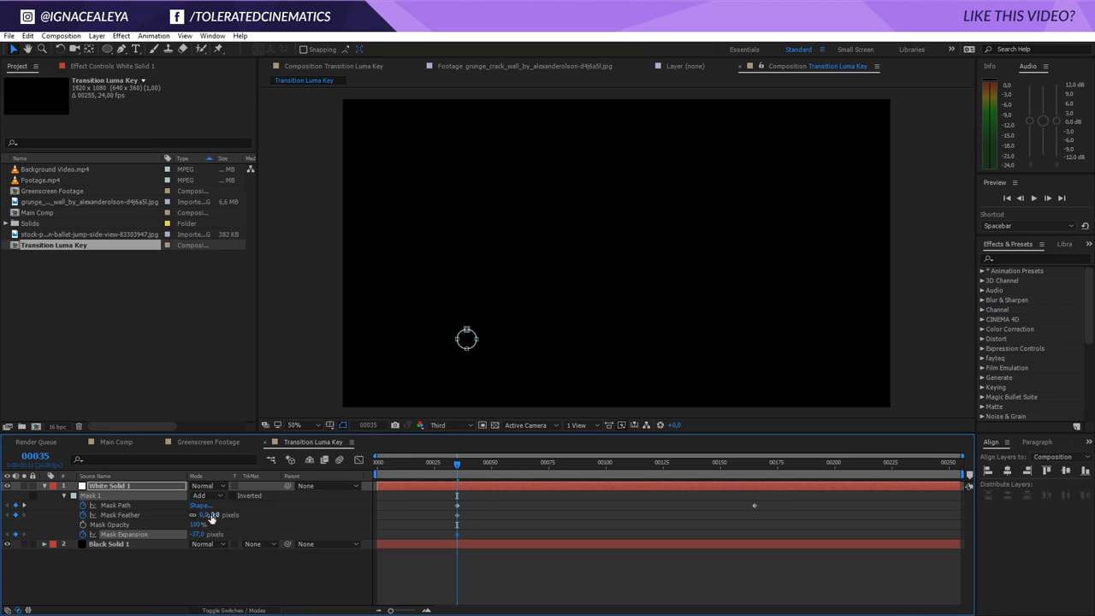
left_click(210, 515)
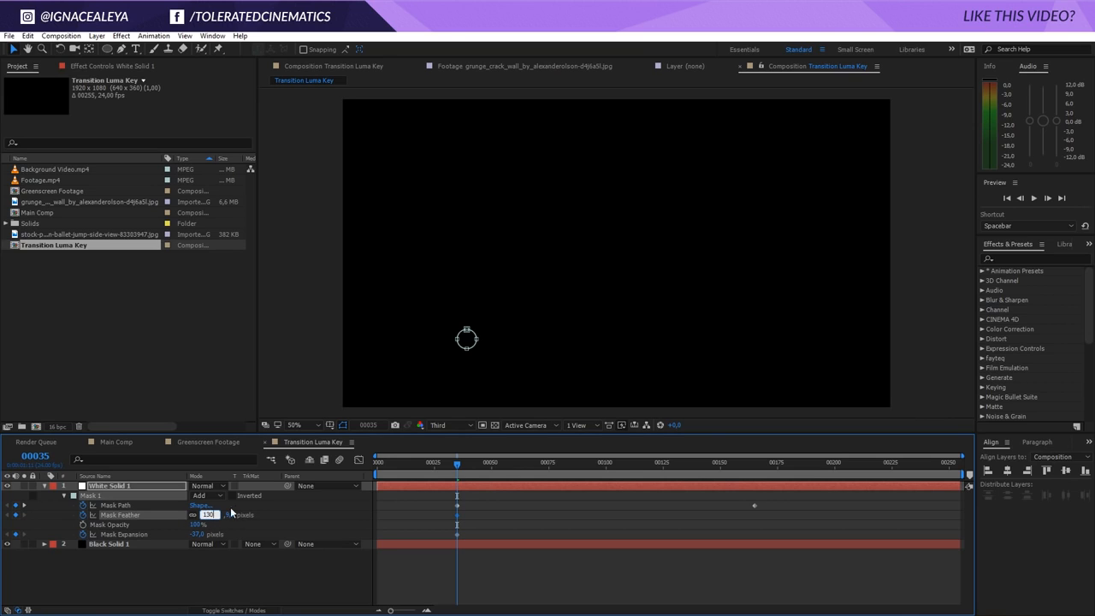
key("Return")
Step: At frame 52, set Mask Feather to 1000 pixels and Mask Expansion to 0 pixels
left_click_drag(461, 464, 496, 470)
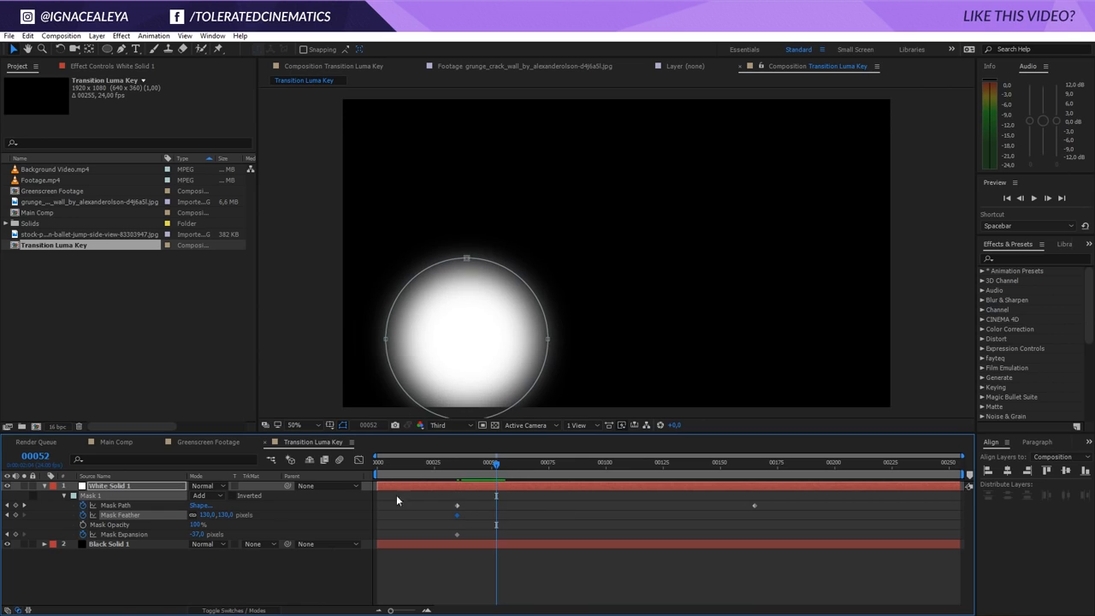
left_click(227, 515)
type("1000")
key("Return")
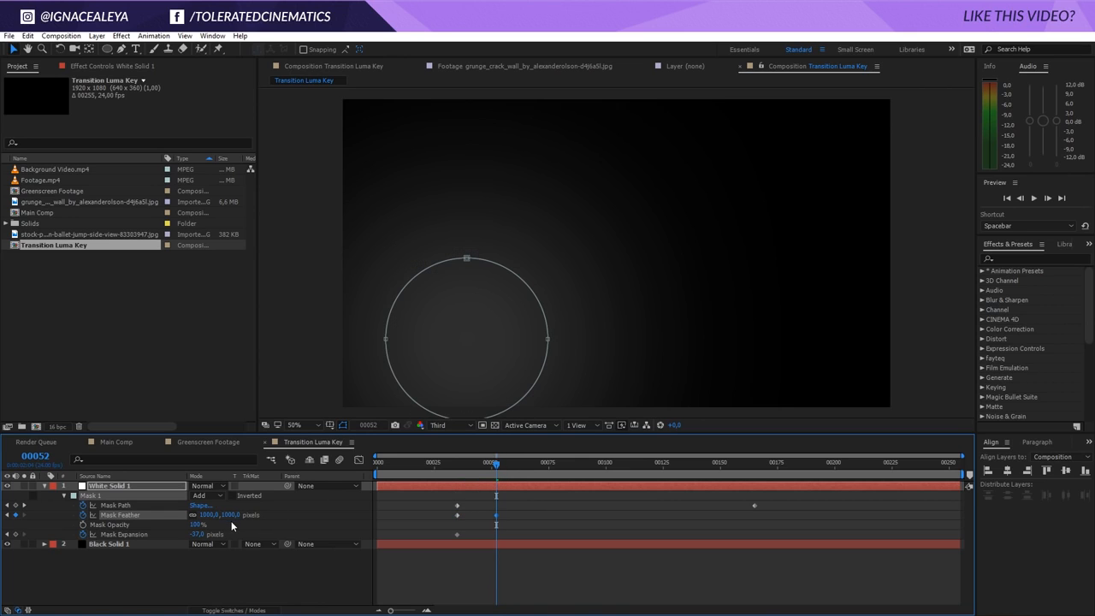
left_click(196, 534)
type("25")
key("Return")
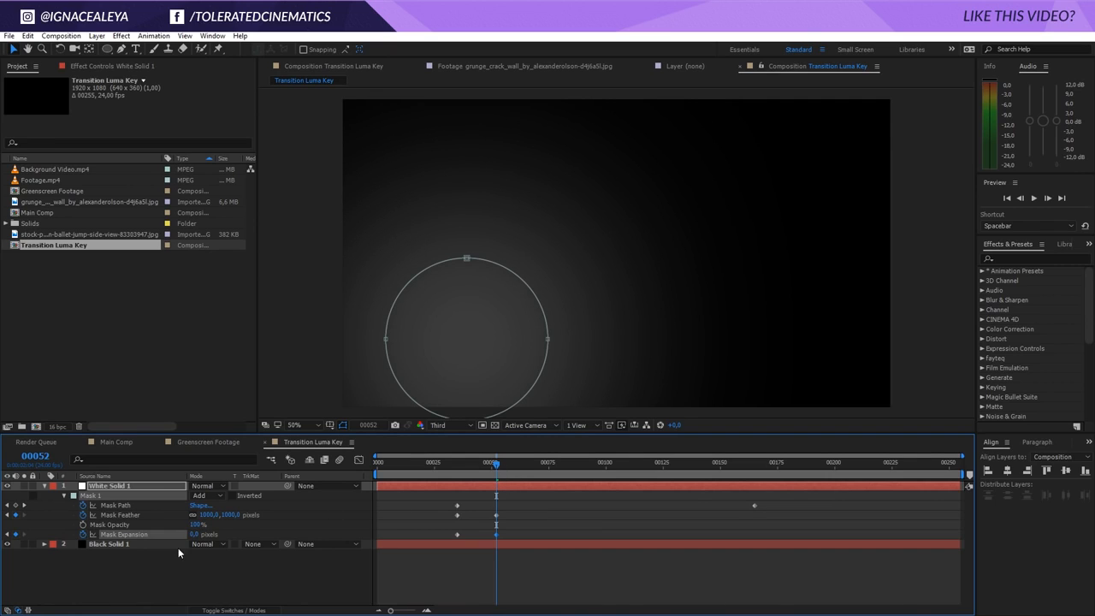
Step: Try a Mask Expansion of 500 pixels for the white solid at frame 52
left_click(194, 533)
type("500")
key("Return")
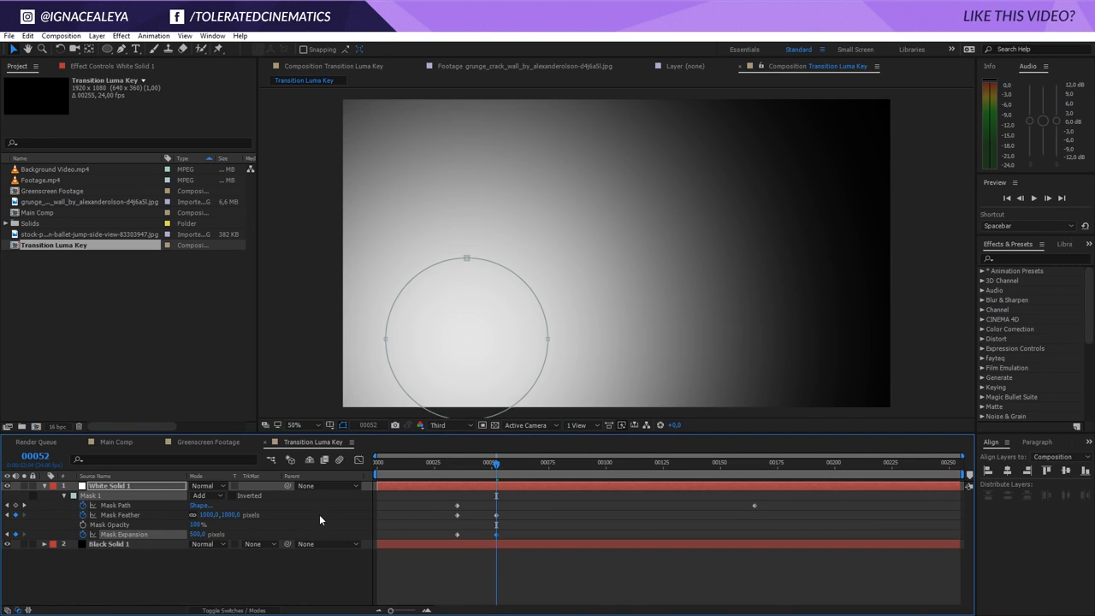
Step: Set the white solid's Mask Expansion to 100 pixels at frame 52 and scrub through the mask animation
left_click(196, 534)
type("100")
key("Return")
left_click_drag(496, 465, 703, 522)
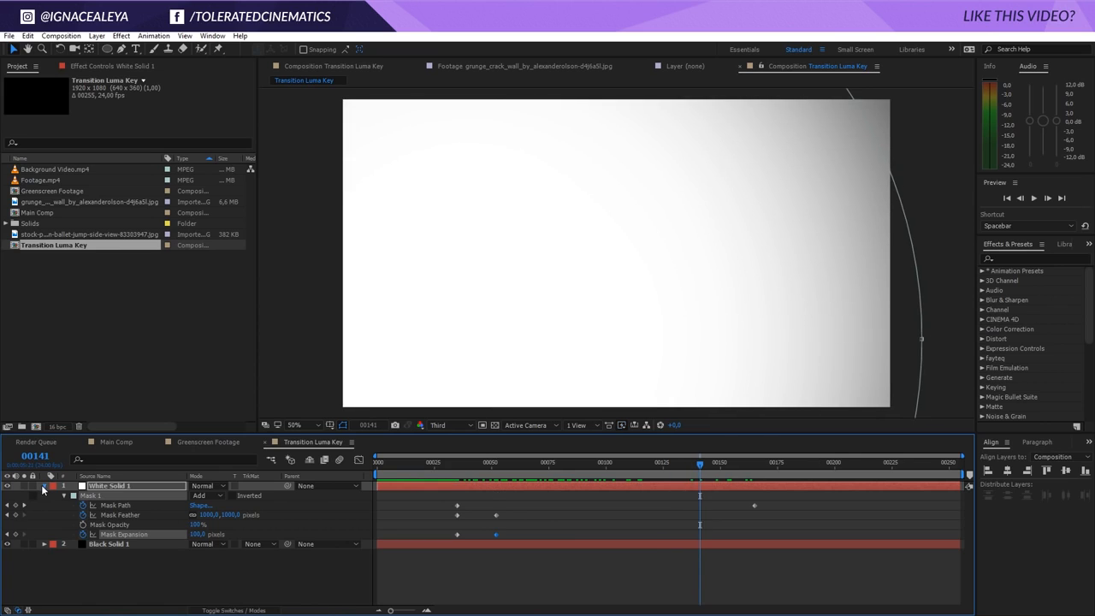
Step: Collapse the white solid's properties and add an adjustment layer named Displacement above both solids
left_click(44, 486)
left_click(92, 536)
right_click(93, 535)
mouse_move(173, 435)
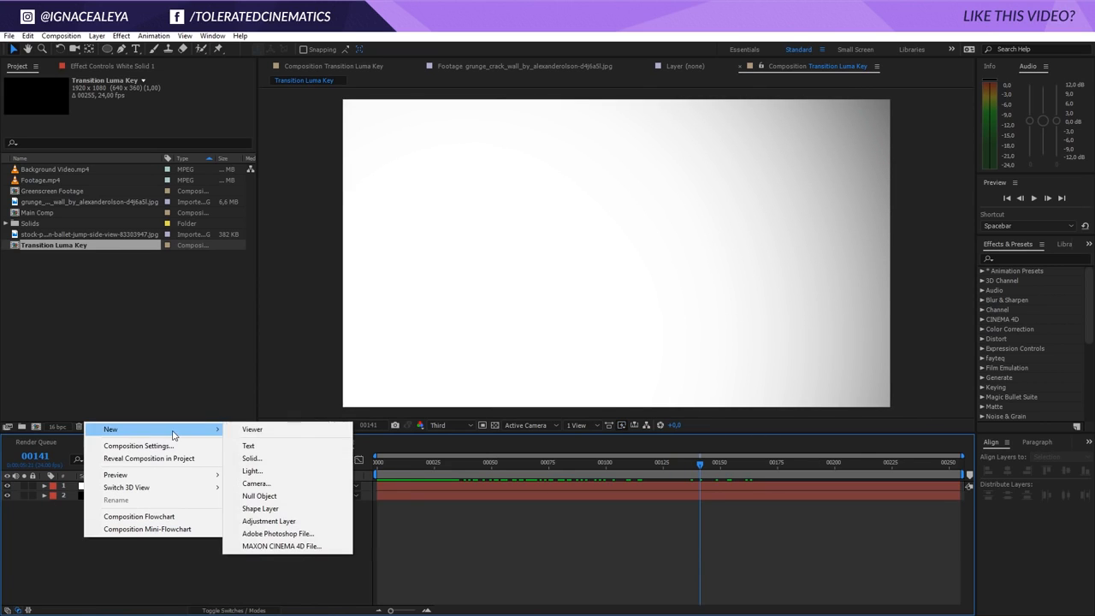
left_click(286, 521)
key("Return")
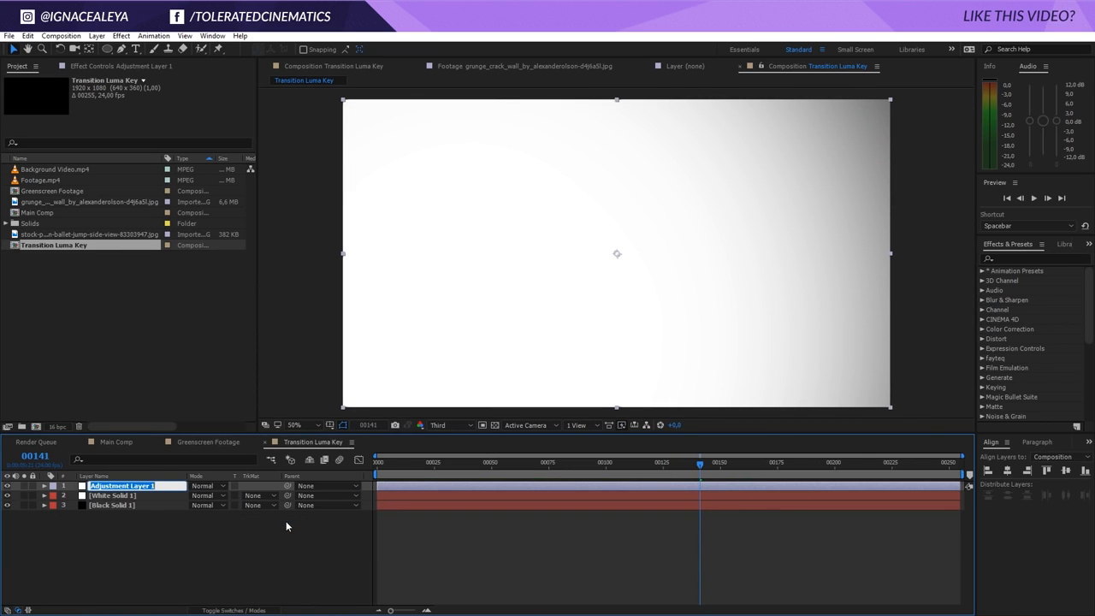
type("Dispalcement")
key("Return")
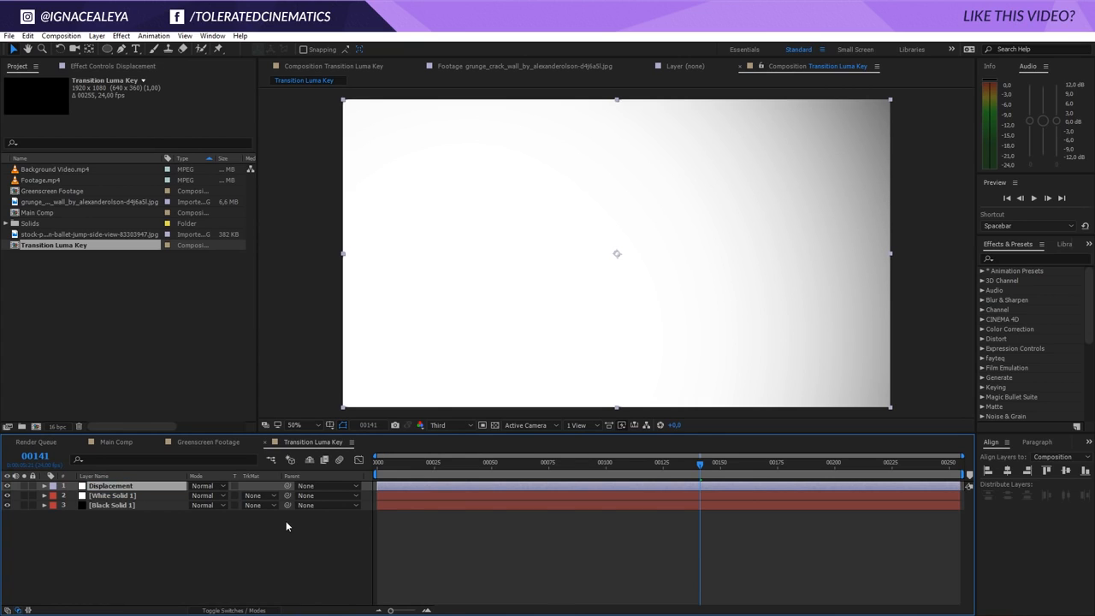
Step: Apply Turbulent Displace to the Displacement layer and set its Amount to 101 and Size to 84
left_click(1062, 257)
type("urbu")
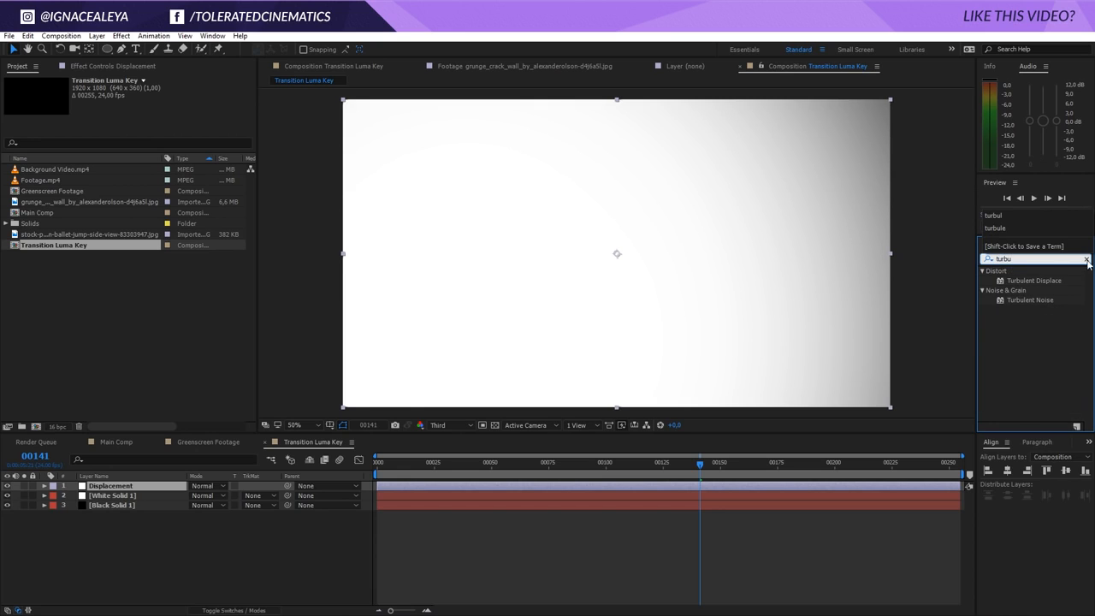
left_click_drag(1033, 281, 596, 485)
left_click_drag(520, 463, 507, 458)
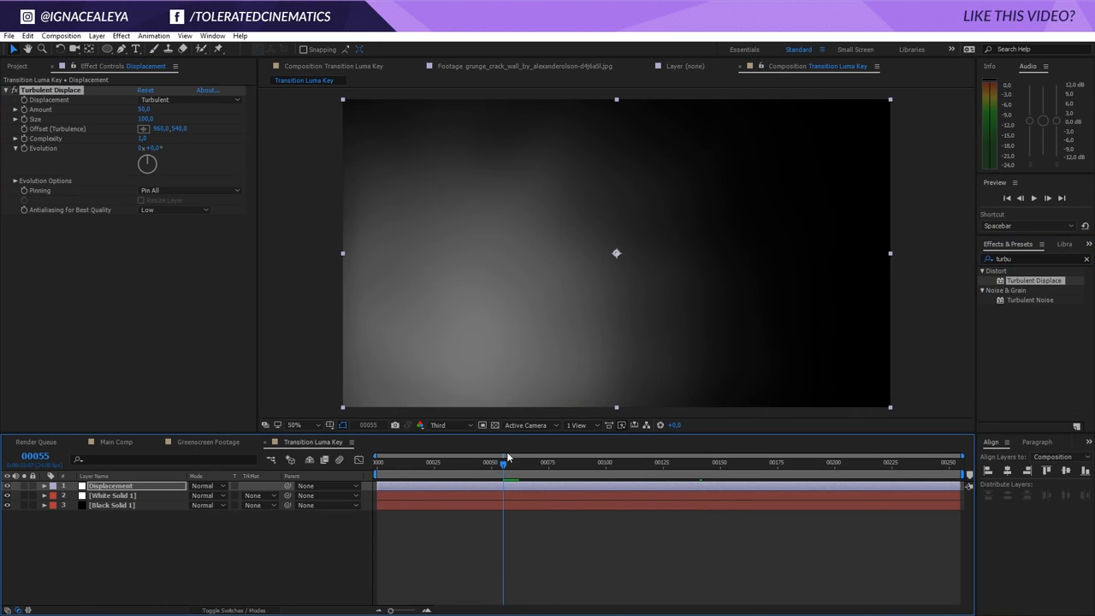
left_click(15, 92)
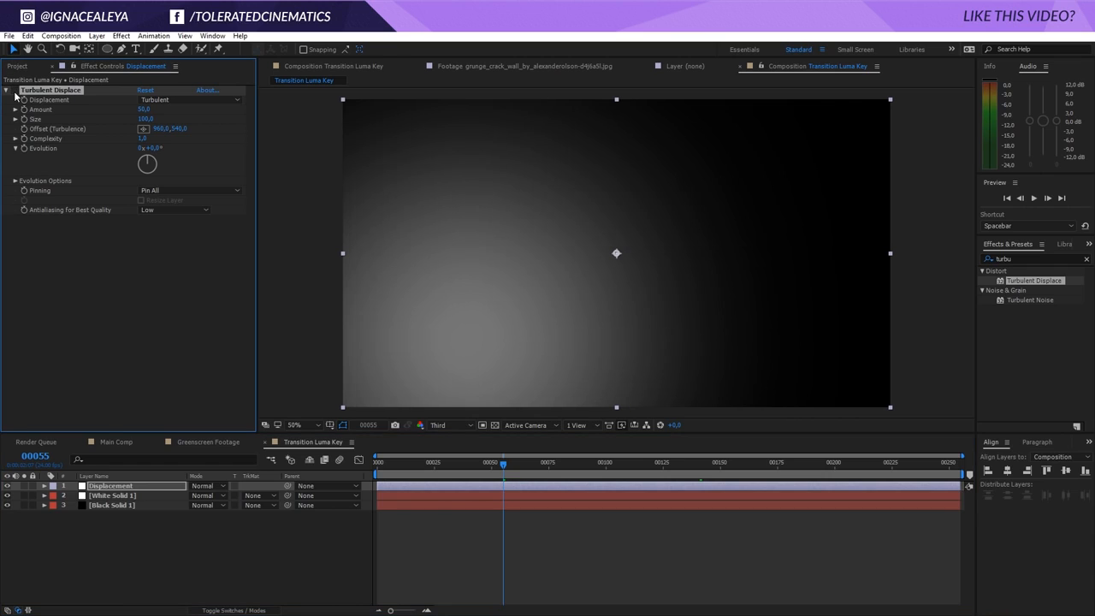
left_click_drag(145, 119, 167, 125)
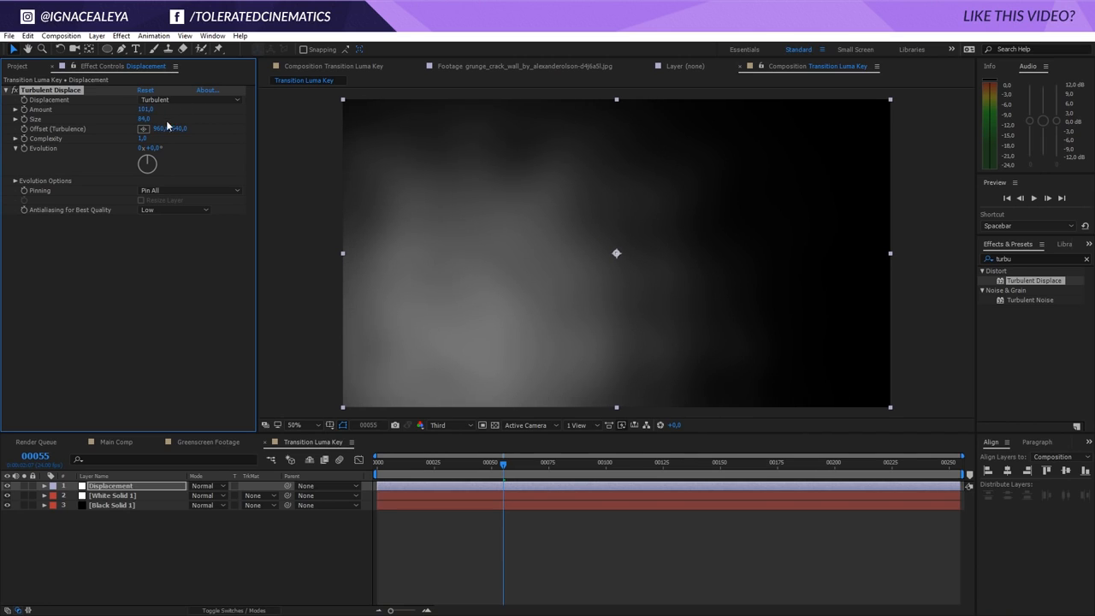
Step: Drive the Turbulent Displace Evolution with the expression time*250 and preview the animation
left_click(24, 148, "alt")
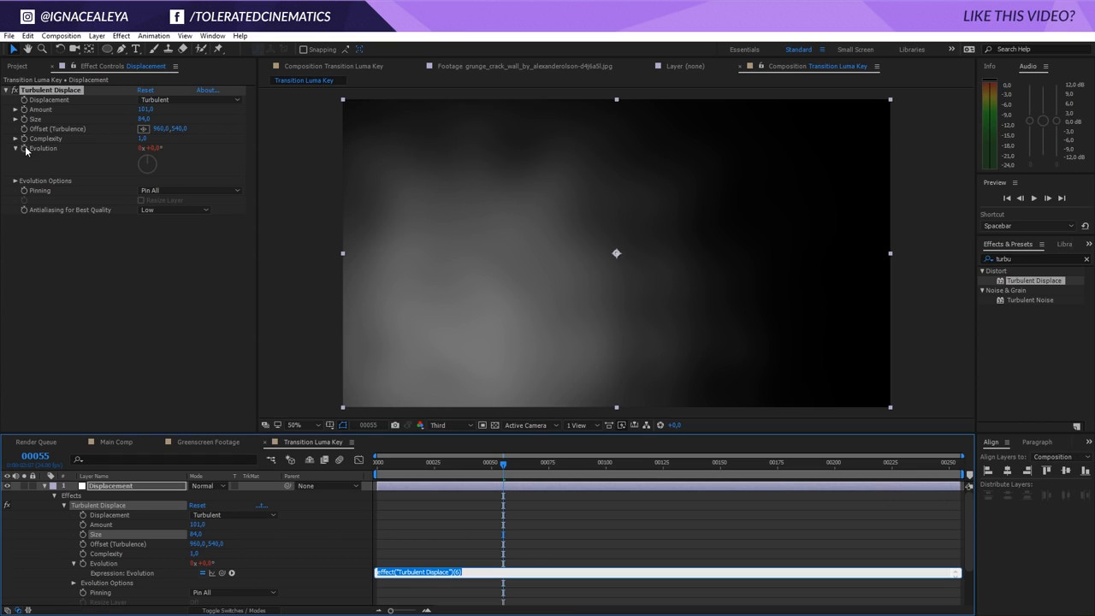
type("time*250")
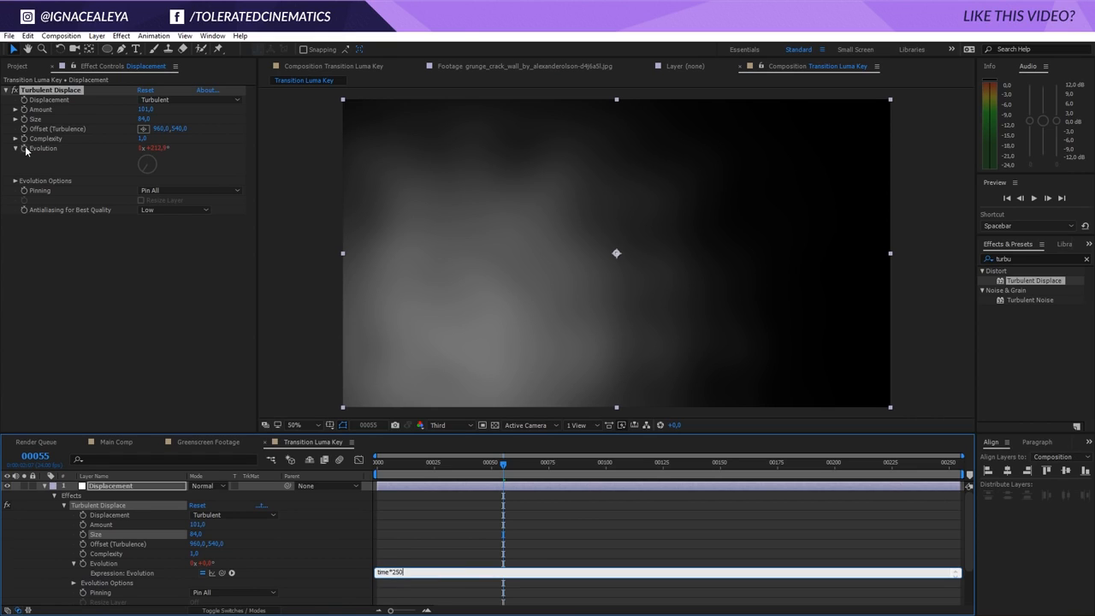
left_click(48, 157)
key("space")
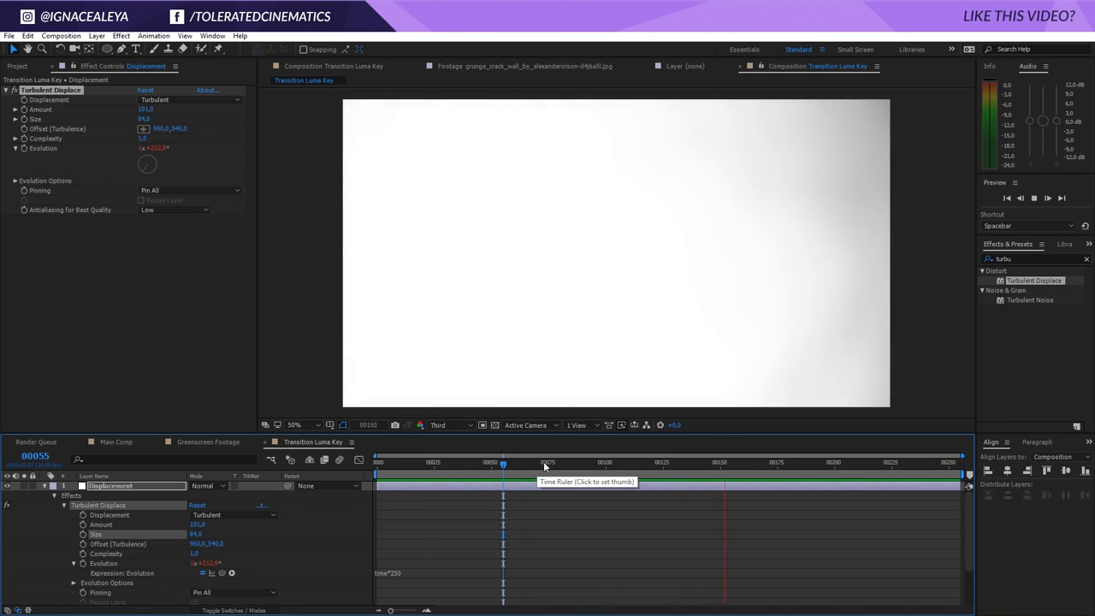
mouse_move(543, 461)
left_mouse_down()
mouse_move(601, 464)
mouse_move(557, 463)
left_mouse_up()
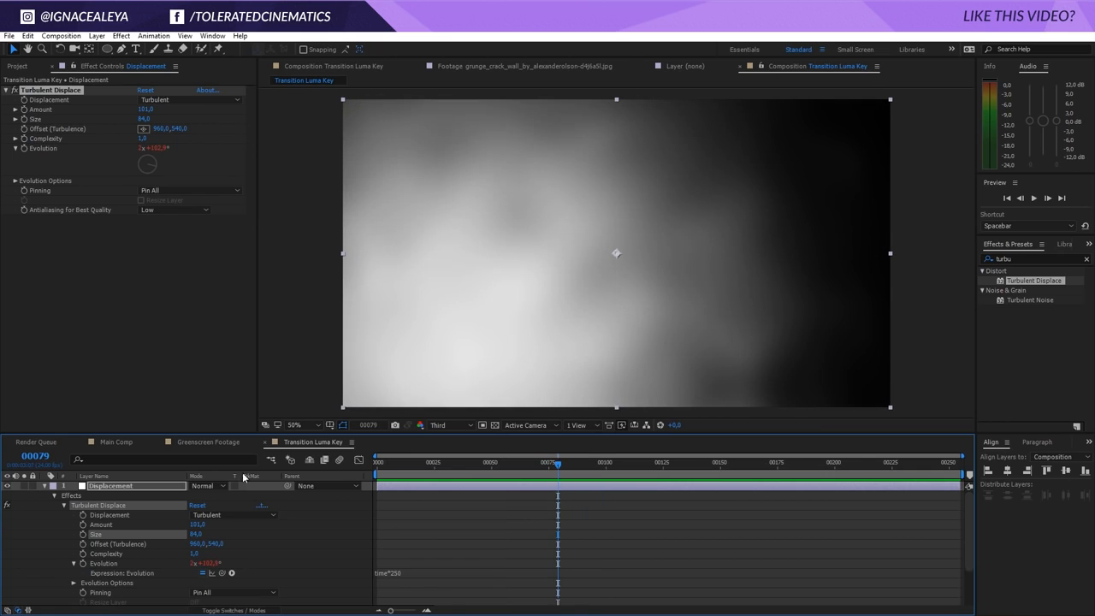
Step: Pre-compose the Displacement layer and both solids into a composition named Luma Matte Transition
left_click(45, 486)
left_click_drag(115, 530, 161, 488)
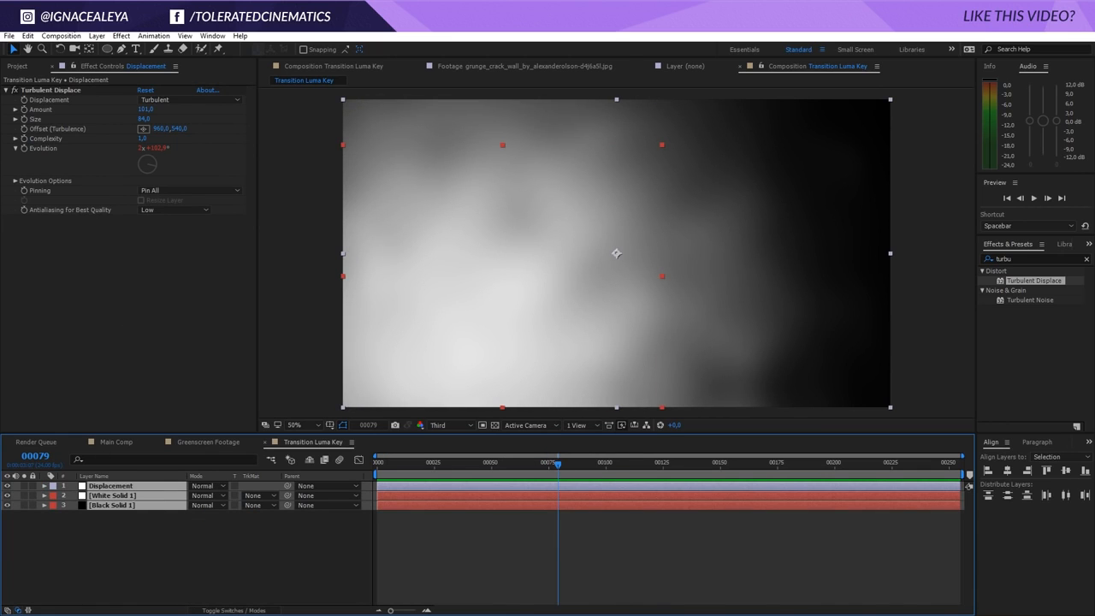
left_click(96, 35)
left_click(39, 462)
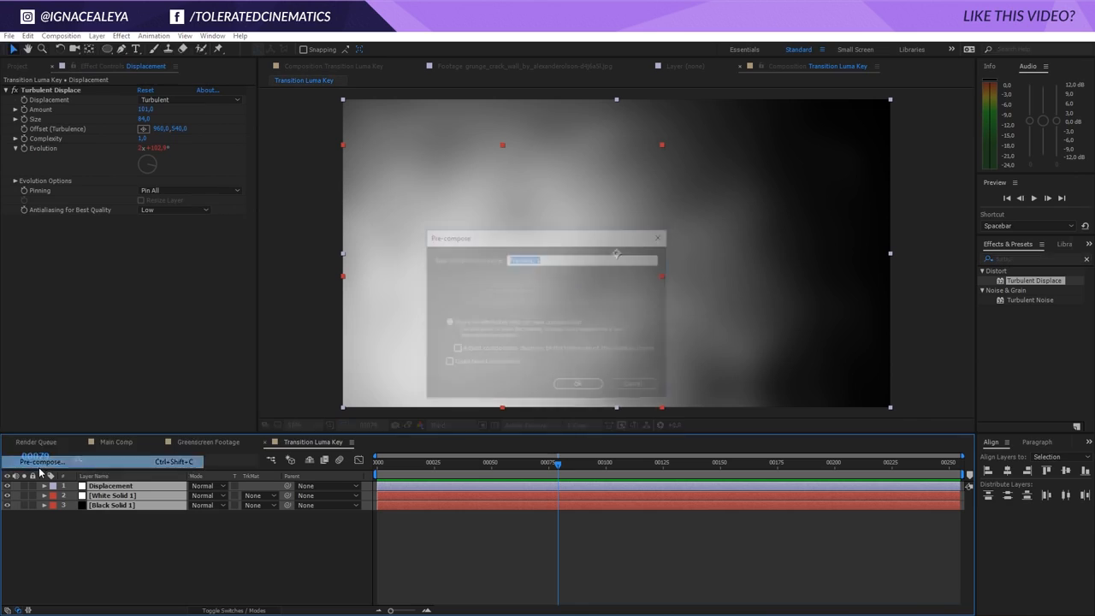
type("Luma Matte T")
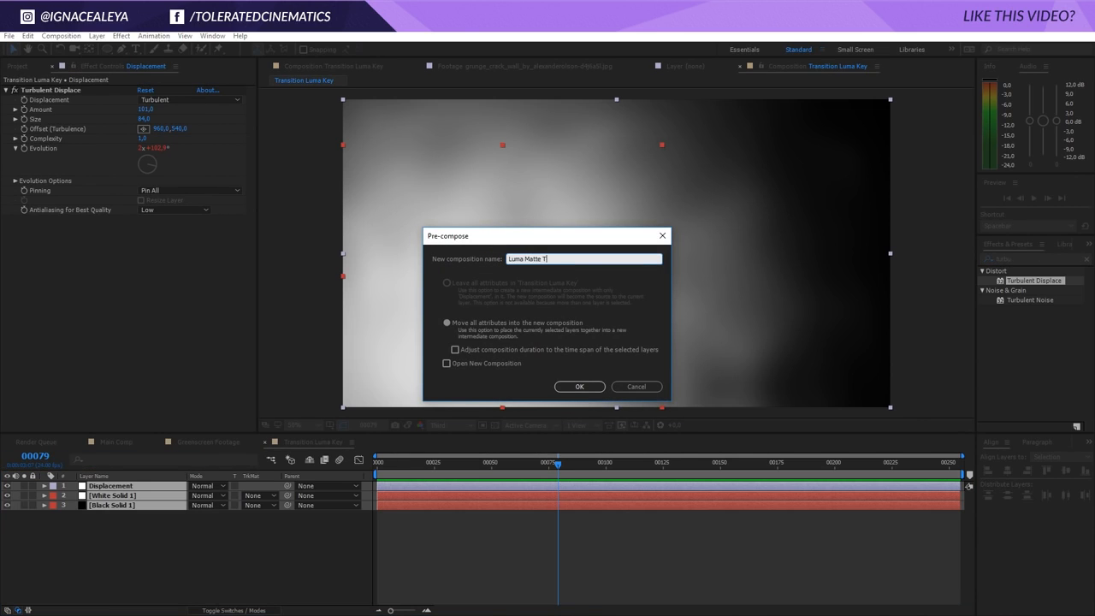
type("ransition")
key("Return")
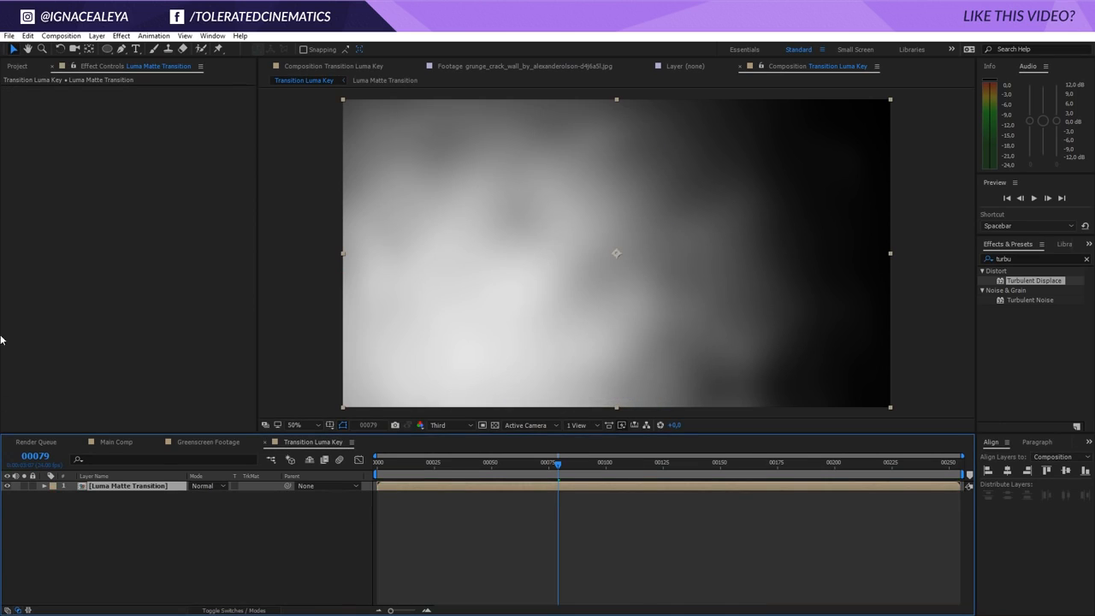
Step: Add the grunge crack wall image to the Transition Luma Key composition beneath the Luma Matte Transition layer
left_click(16, 65)
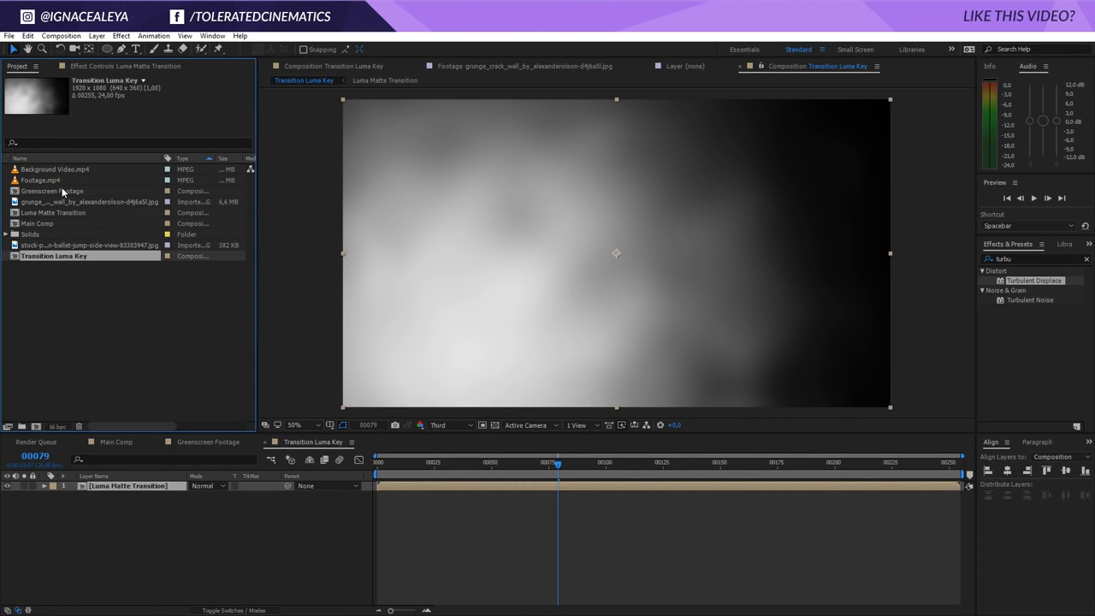
left_click_drag(47, 203, 107, 502)
left_click(110, 485)
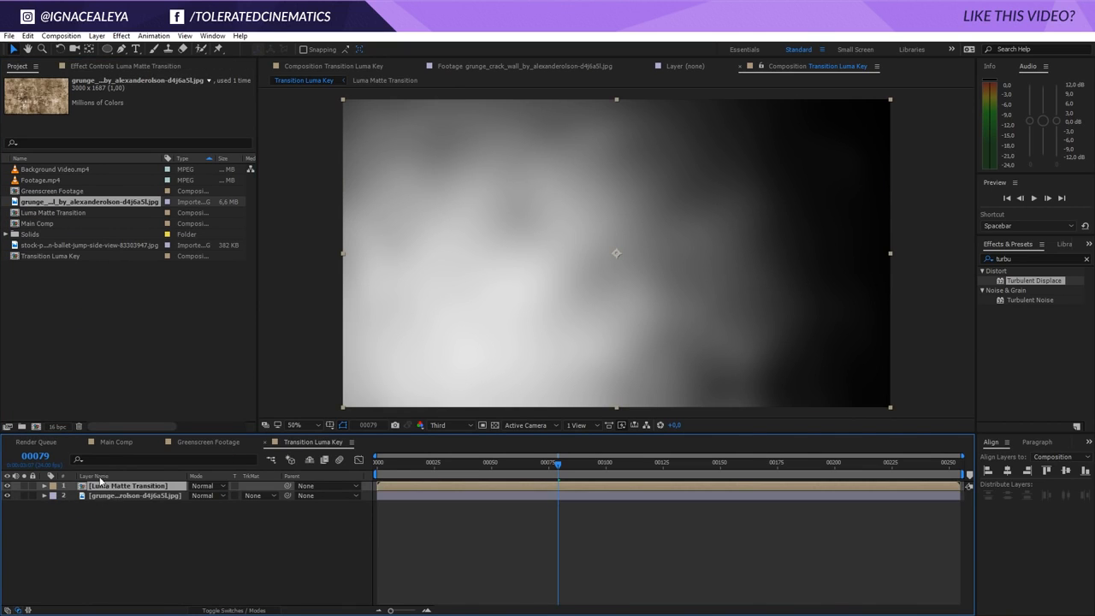
Step: Apply the Tint effect to the grunge wall layer to turn it black and white
left_click(113, 495)
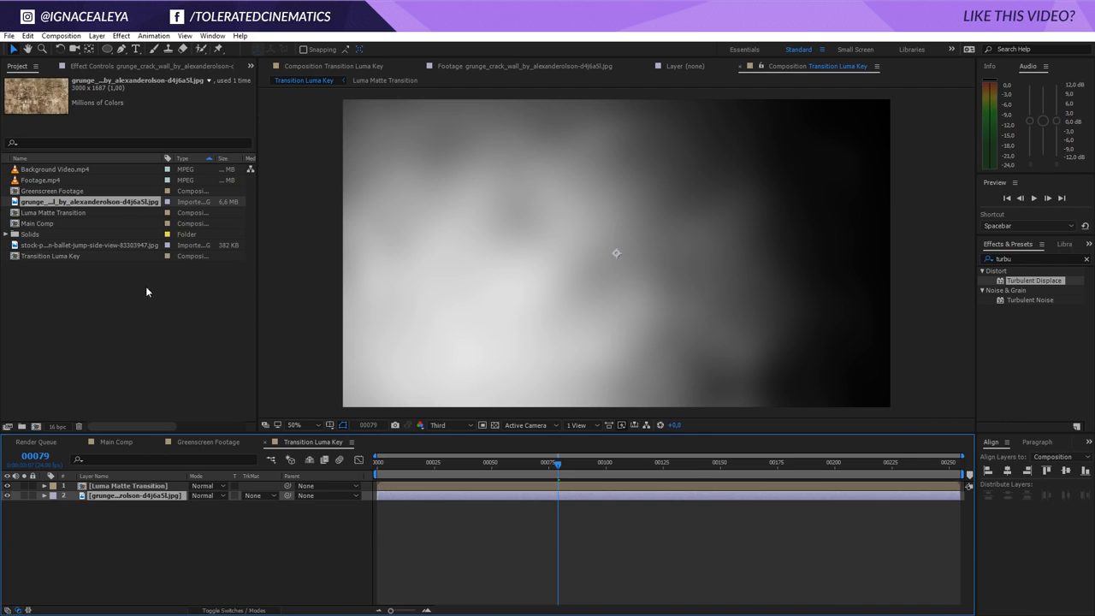
left_click(121, 36)
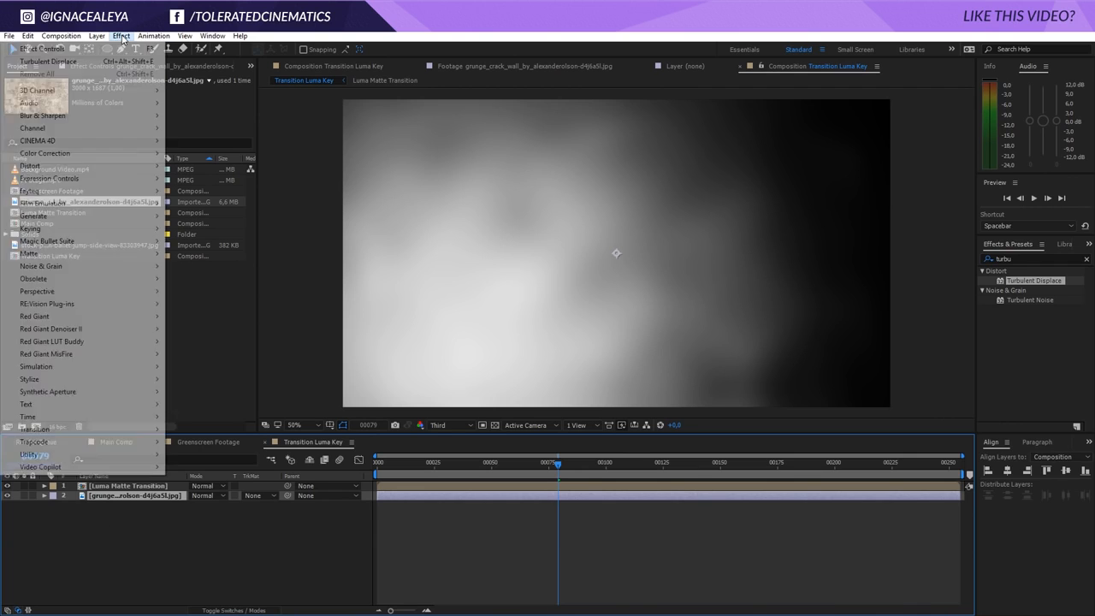
mouse_move(79, 154)
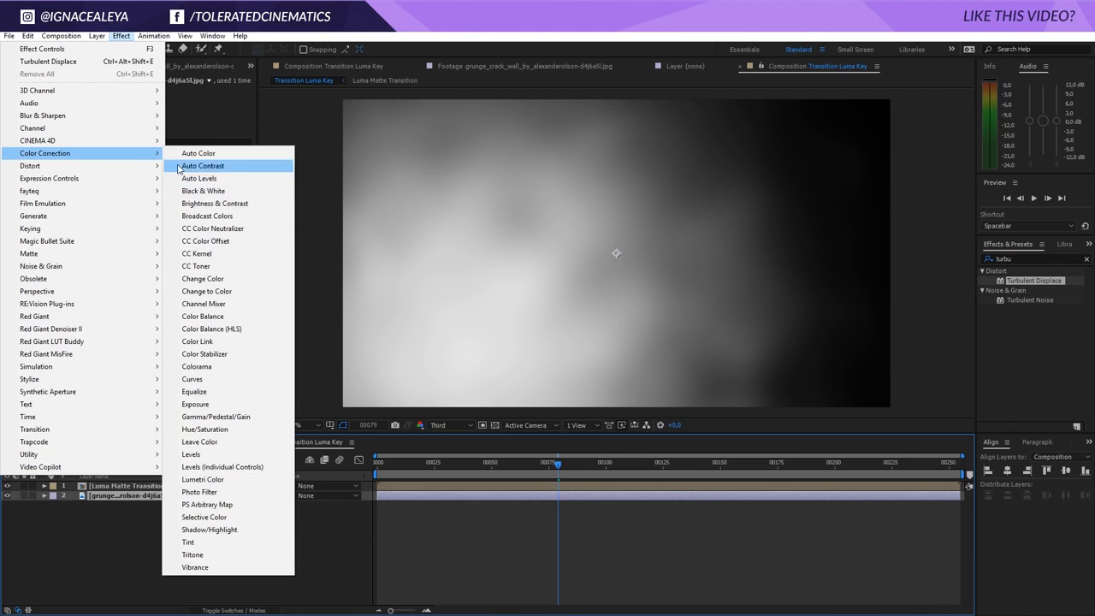
left_click(224, 543)
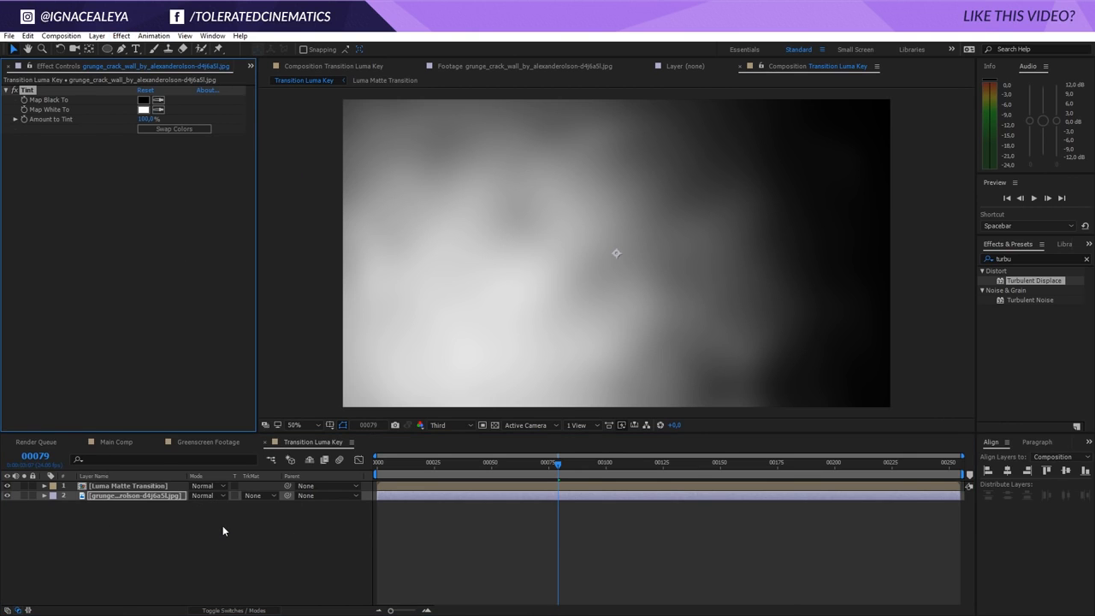
Step: Try the Lighter Color blending mode on the Luma Matte Transition layer
left_click(191, 485)
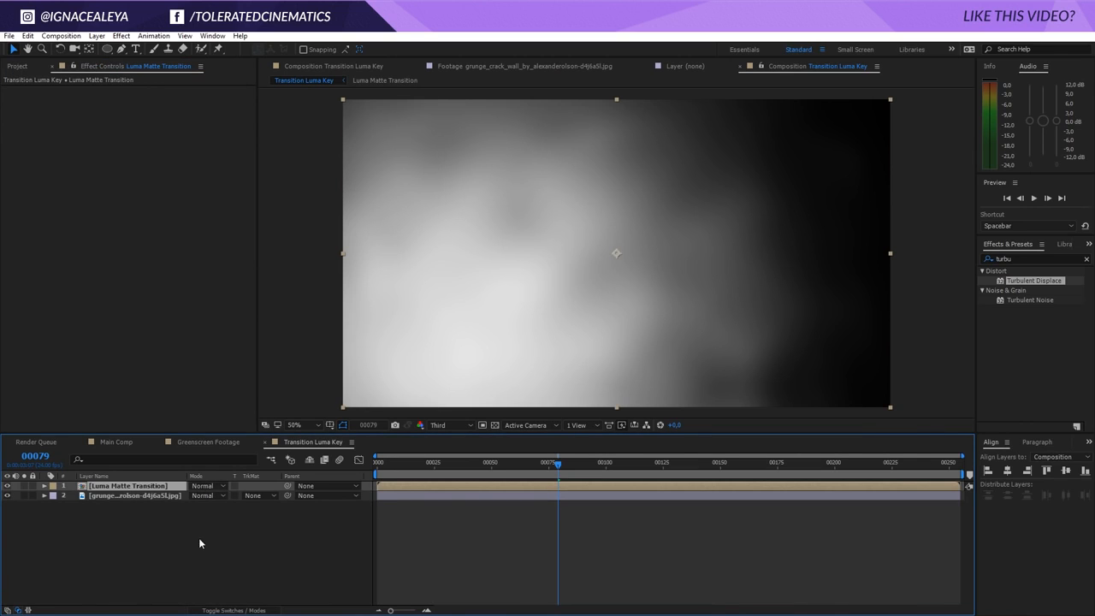
left_click(234, 610)
left_click(234, 611)
left_click(233, 611)
left_click(233, 611)
left_click(206, 486)
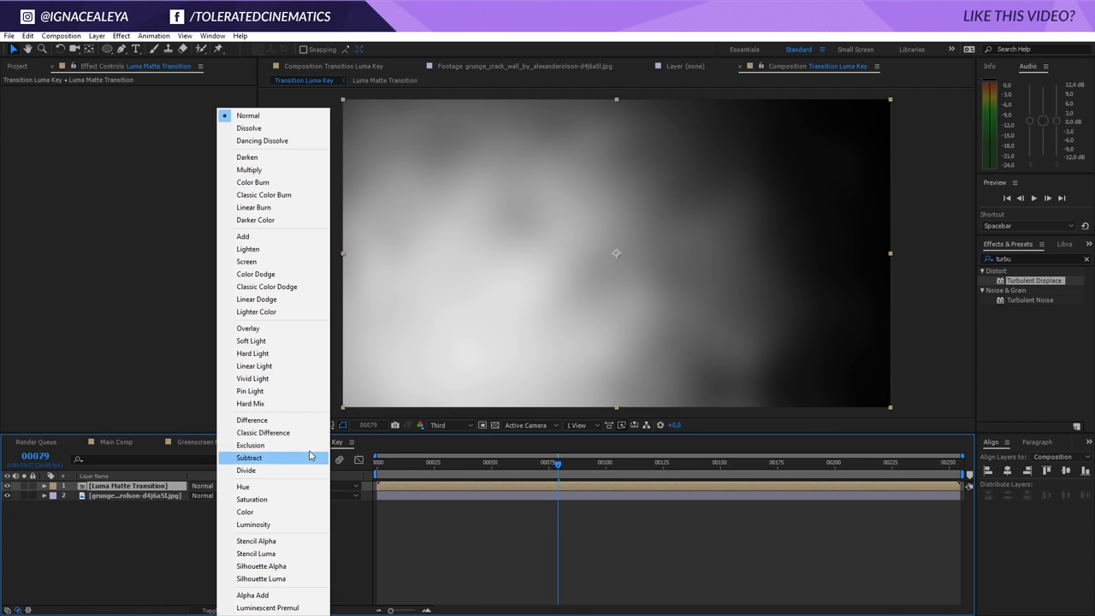
left_click(283, 313)
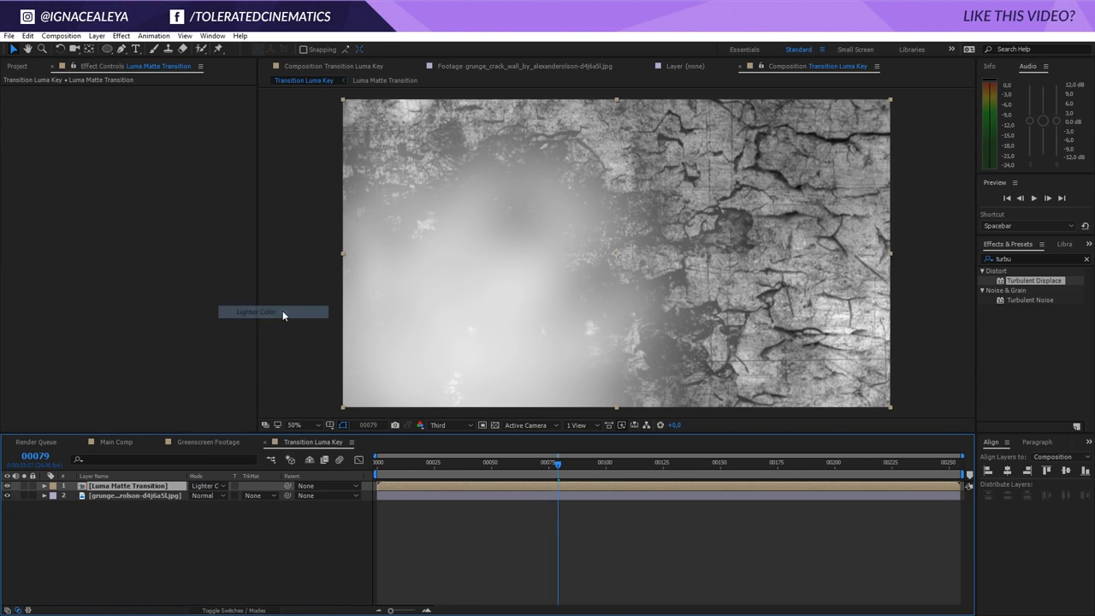
Step: Set the Luma Matte Transition layer's blending mode to Linear Light and scrub through the textured transition
left_click(208, 486)
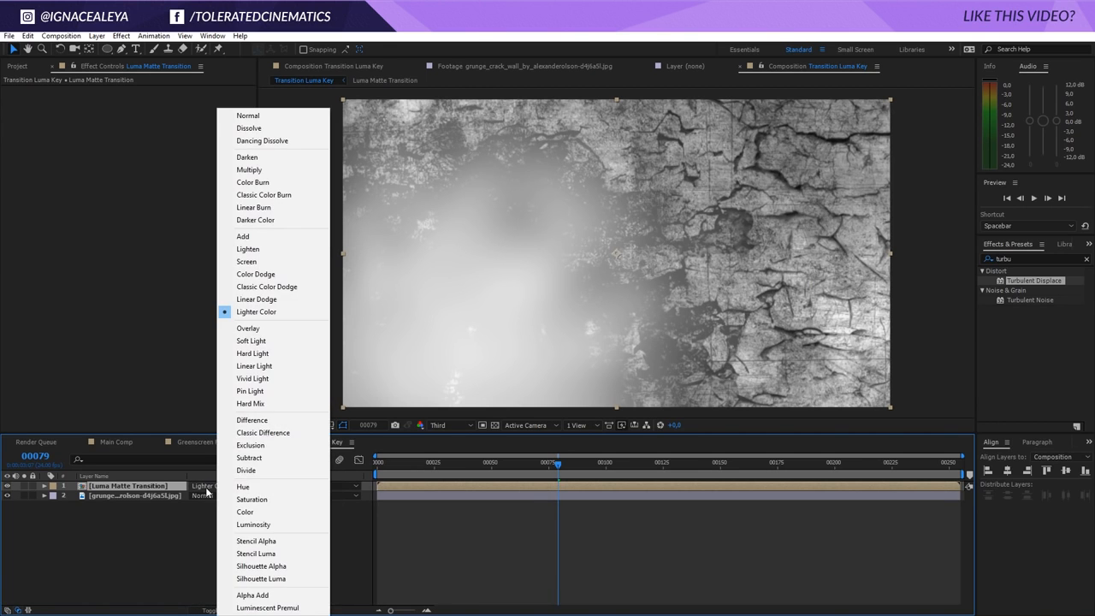
left_click(254, 365)
left_click(267, 534)
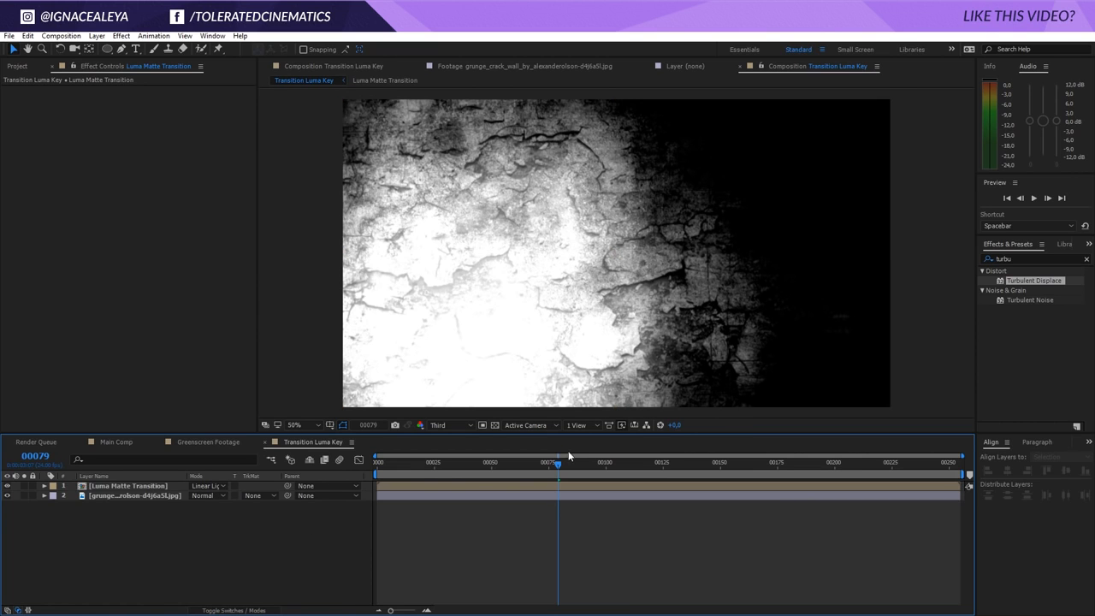
left_click(552, 465)
left_click_drag(552, 464, 620, 509)
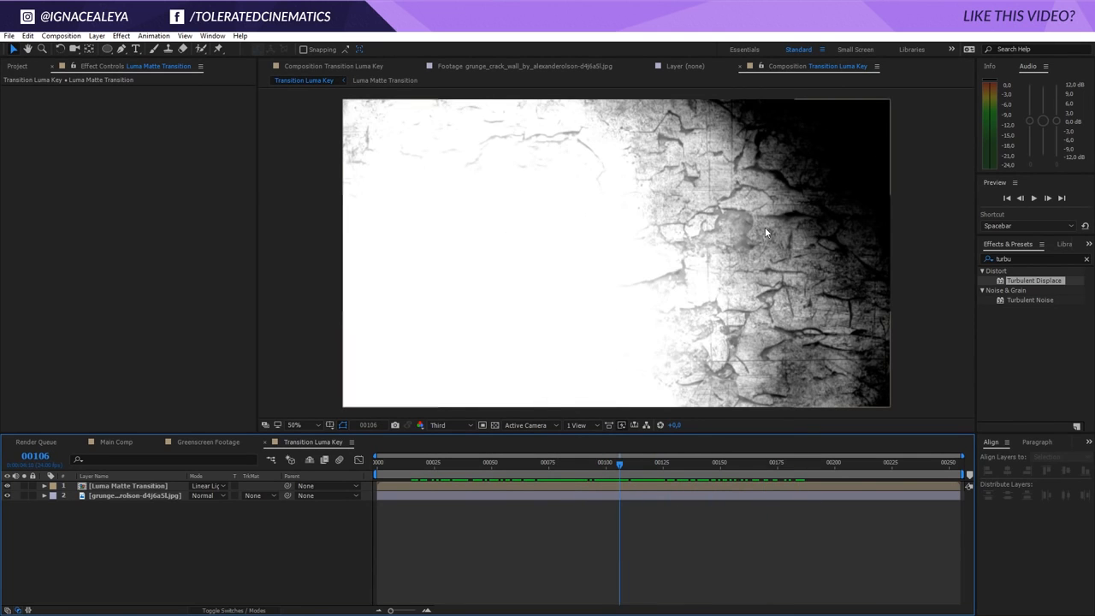
left_click(154, 496)
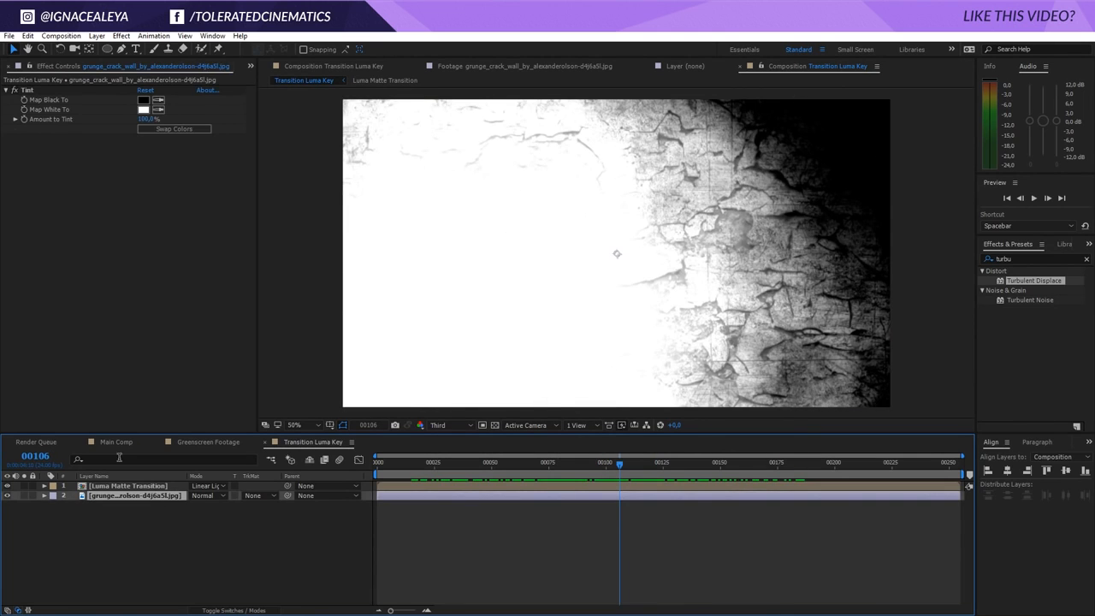
left_click(120, 35)
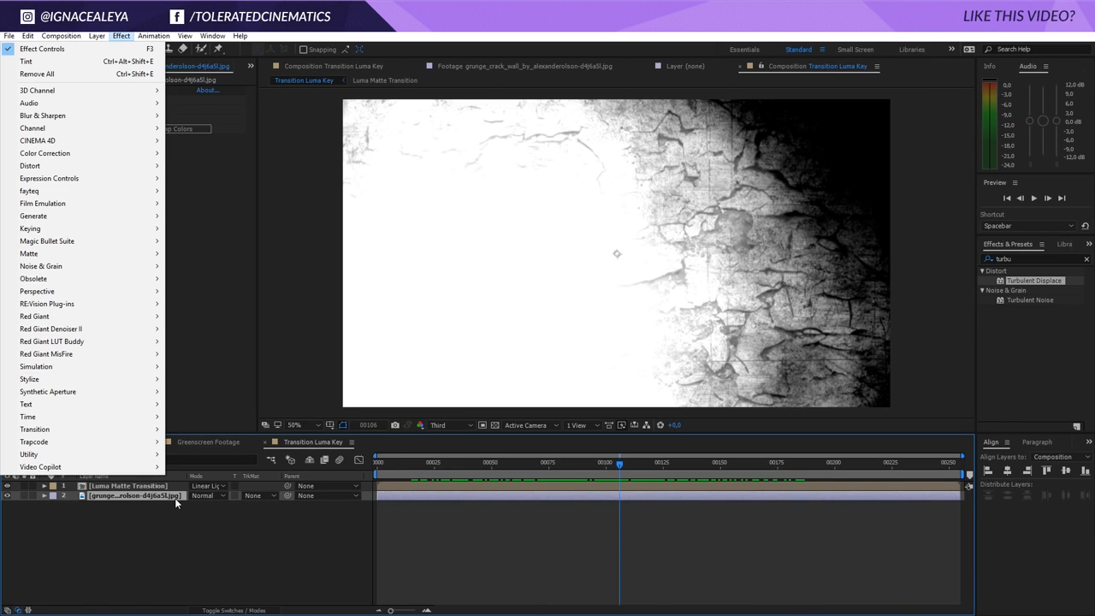
left_click(181, 515)
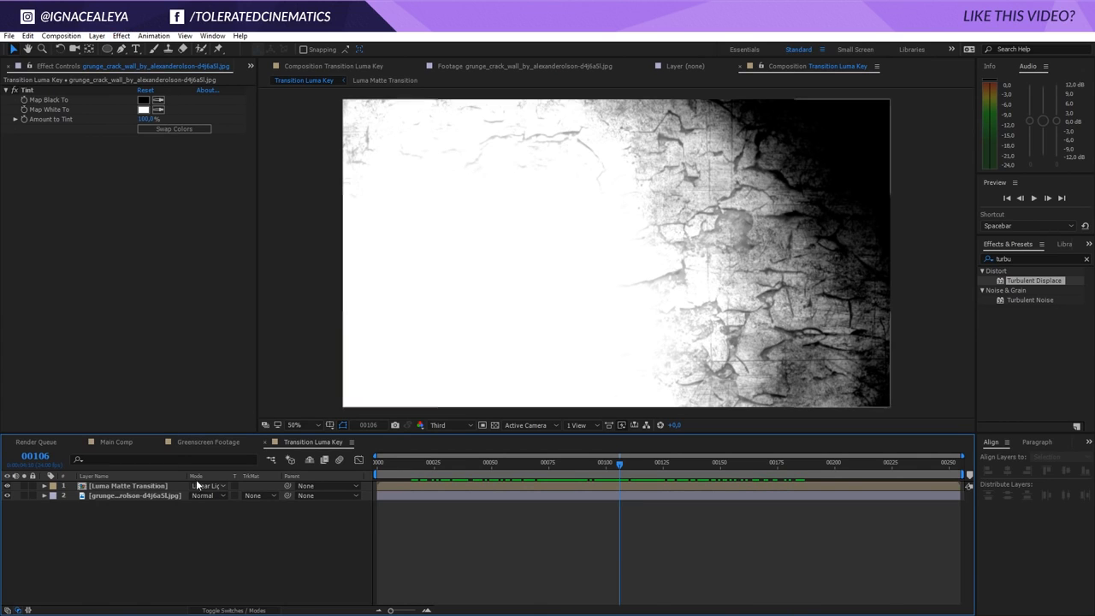
Step: Add the Luma Matte Transition composition to Main Comp as a layer above Greenscreen Footage
left_click(127, 442)
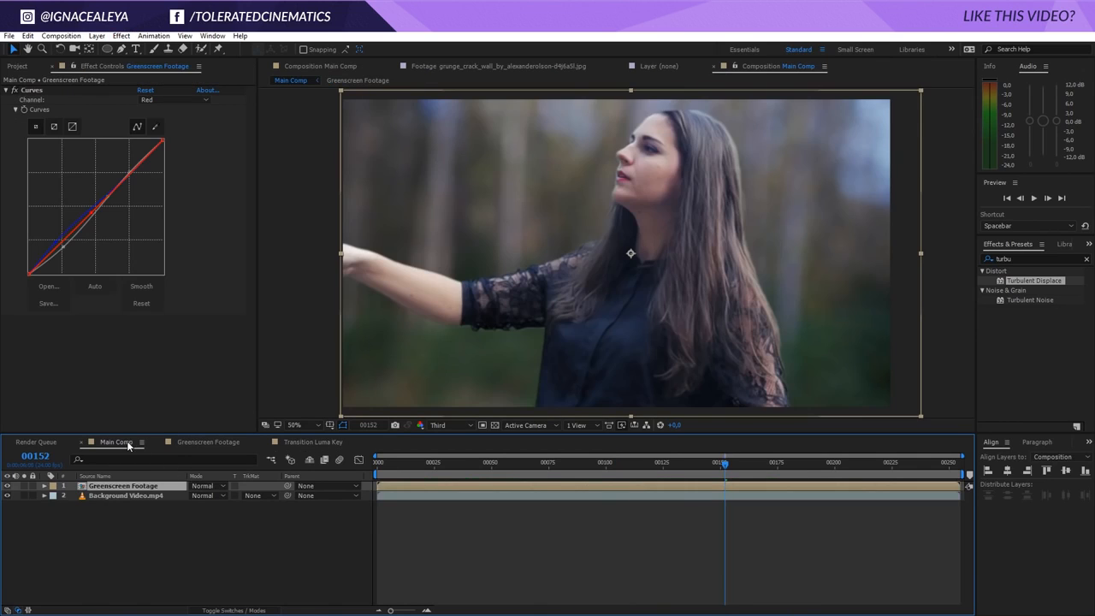
left_click(16, 67)
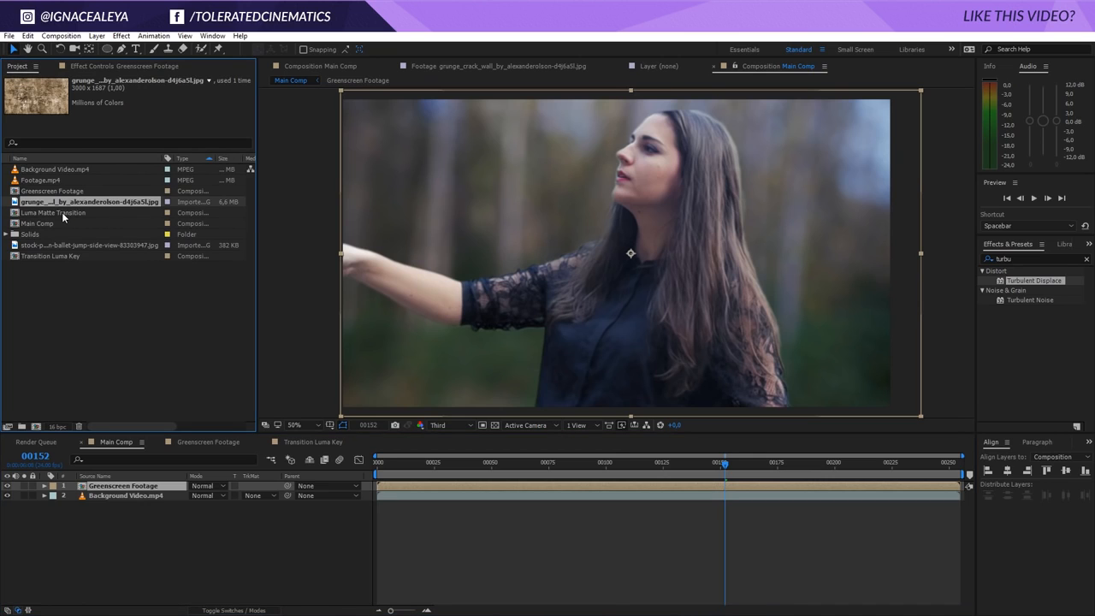
left_click_drag(61, 212, 143, 496)
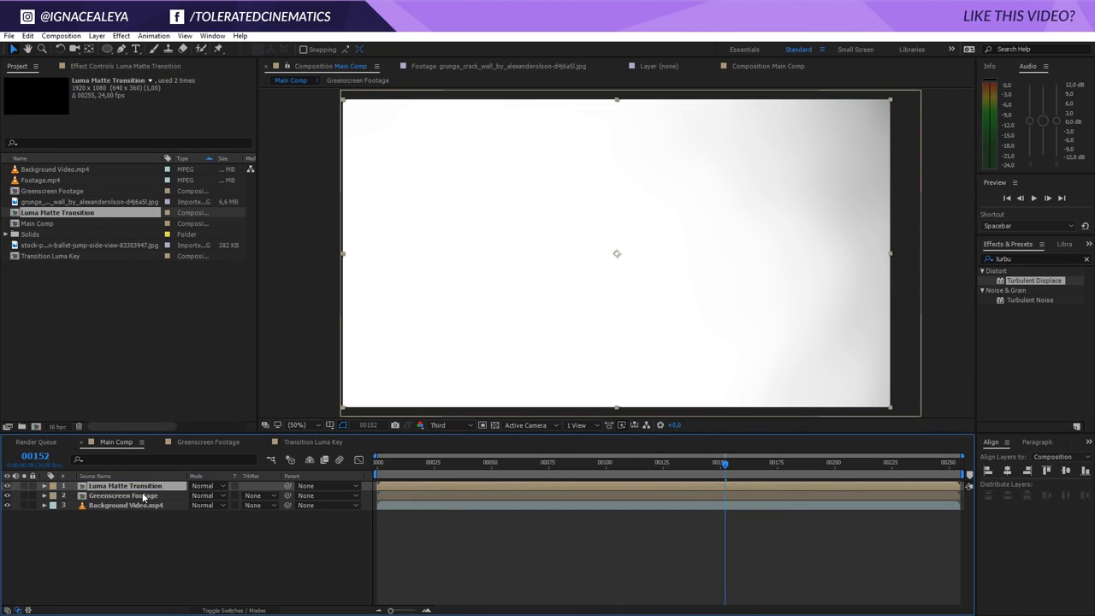
Step: Try the Luma Matte "Luma Matte Transition" track matte on the Greenscreen Footage layer and scrub through the result
left_click(142, 496)
left_click_drag(450, 468, 610, 509)
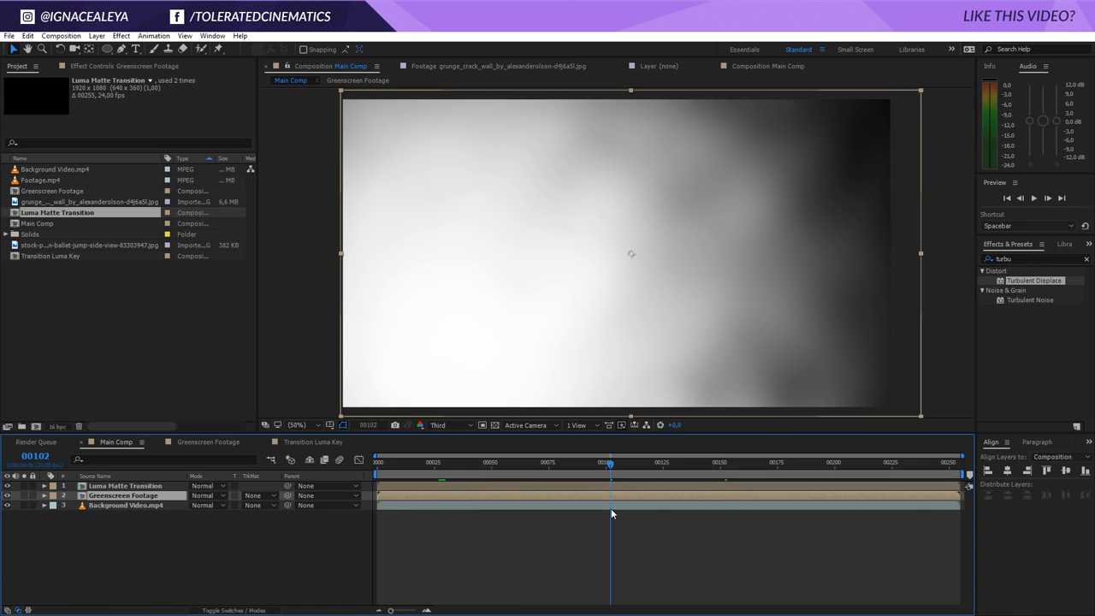
left_click_drag(610, 512, 477, 530)
left_click(260, 499)
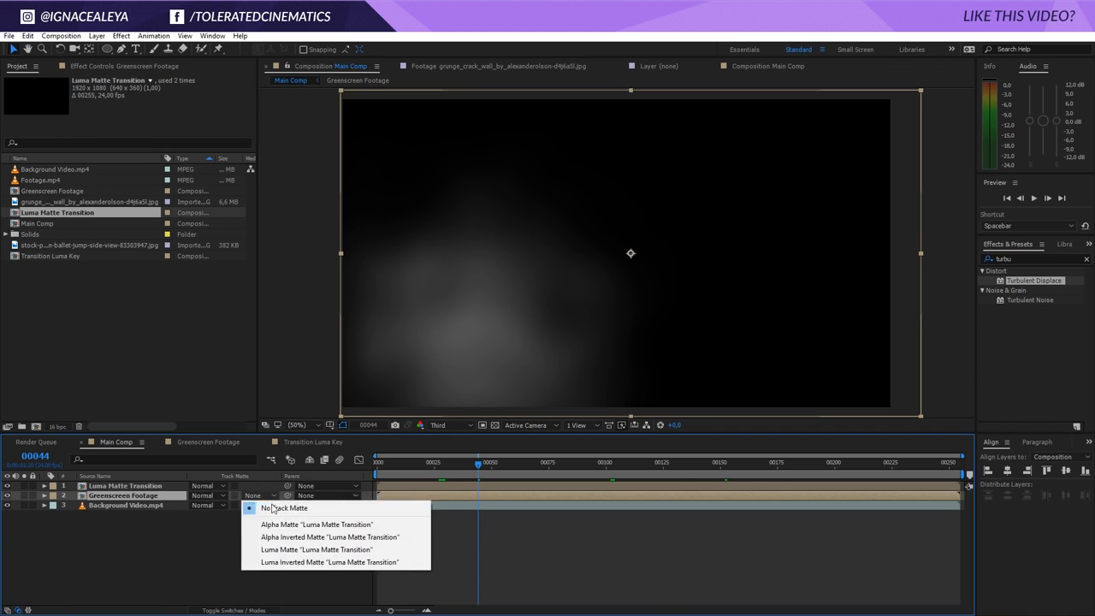
left_click(280, 552)
left_click(471, 466)
left_click_drag(449, 467, 644, 489)
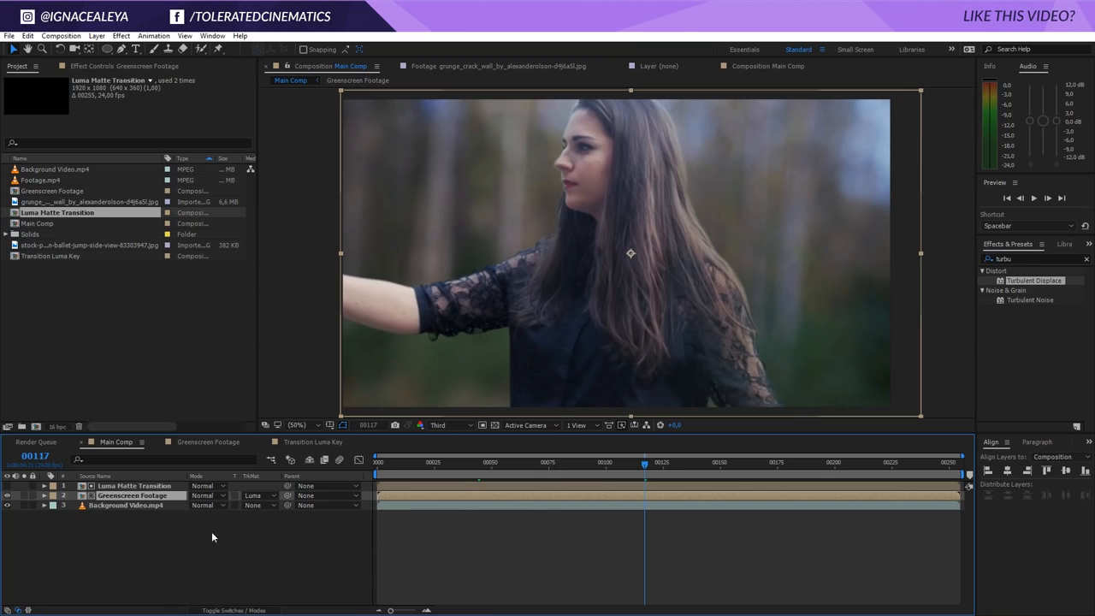
Step: Set the Greenscreen Footage layer's track matte to Luma Inverted Matte "Luma Matte Transition" and scrub through the transition
left_click(274, 501)
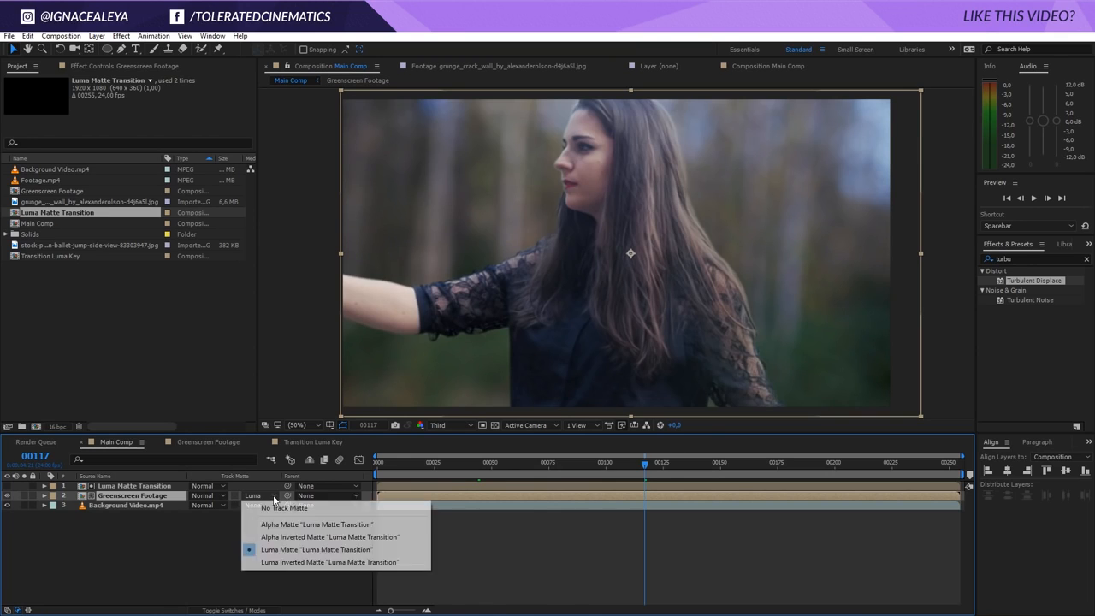
left_click(275, 565)
left_click_drag(405, 467, 656, 481)
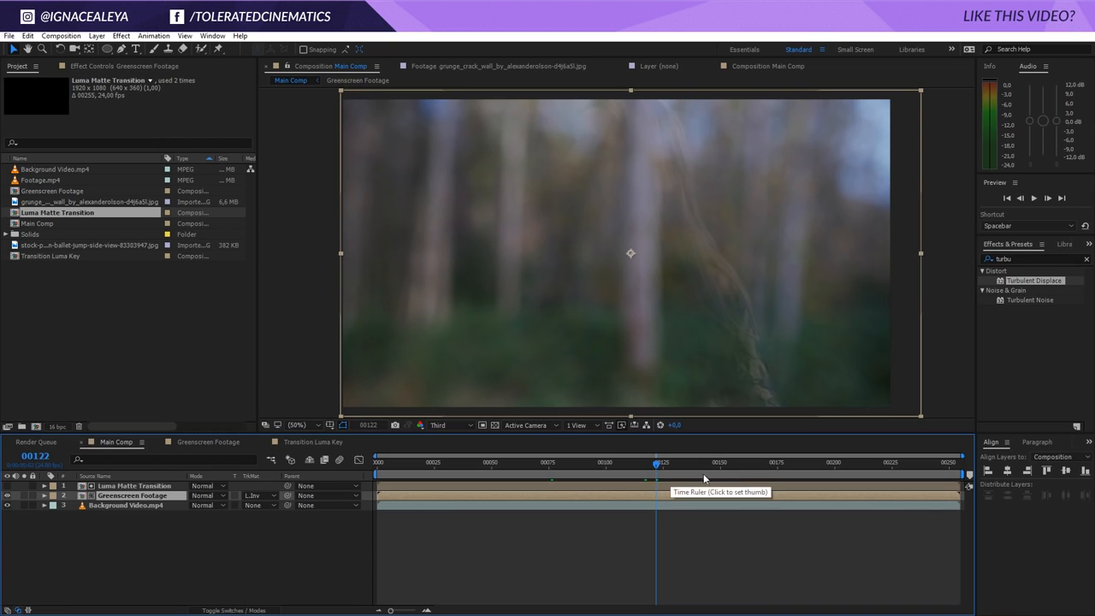
left_click(595, 466)
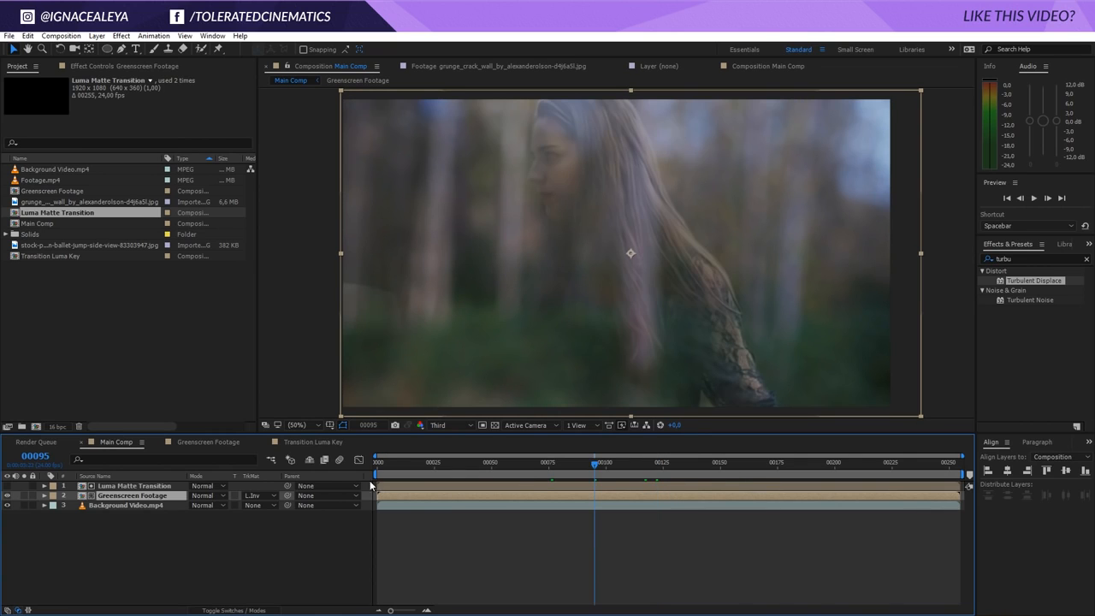
Step: Apply the Curves effect to the Luma Matte Transition layer and shape a steep S-curve to raise the matte's contrast
left_click(147, 487)
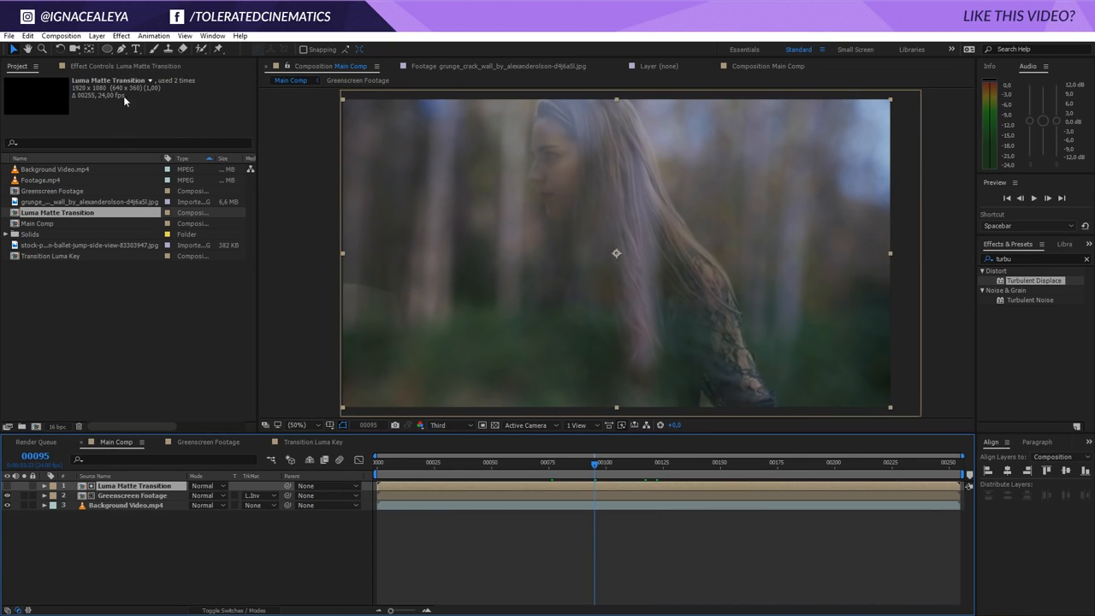
left_click(121, 36)
mouse_move(85, 153)
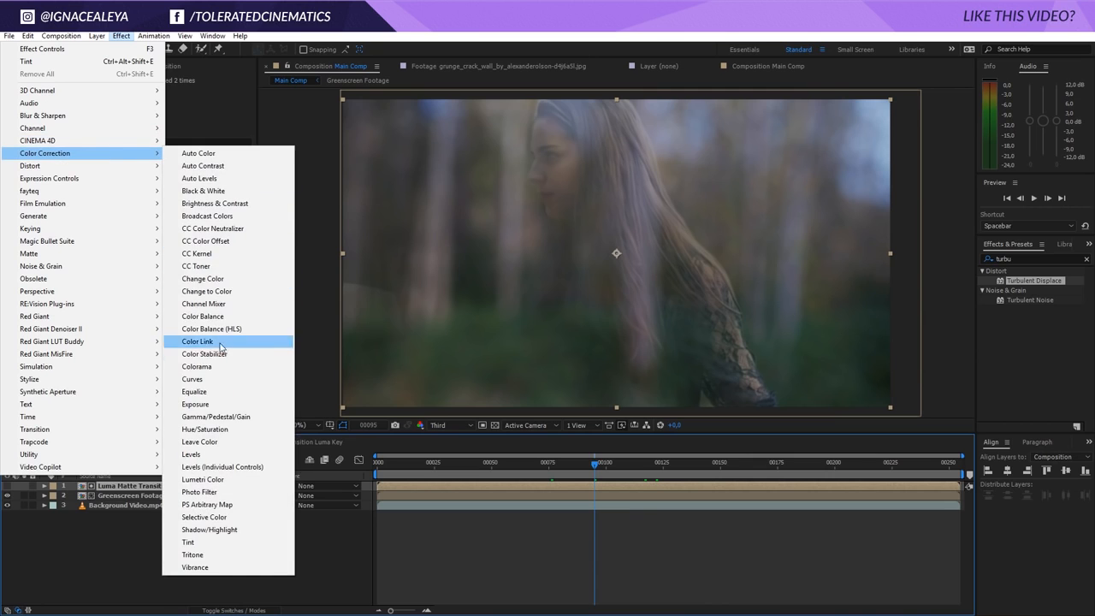
left_click(193, 379)
left_click_drag(73, 230, 108, 200)
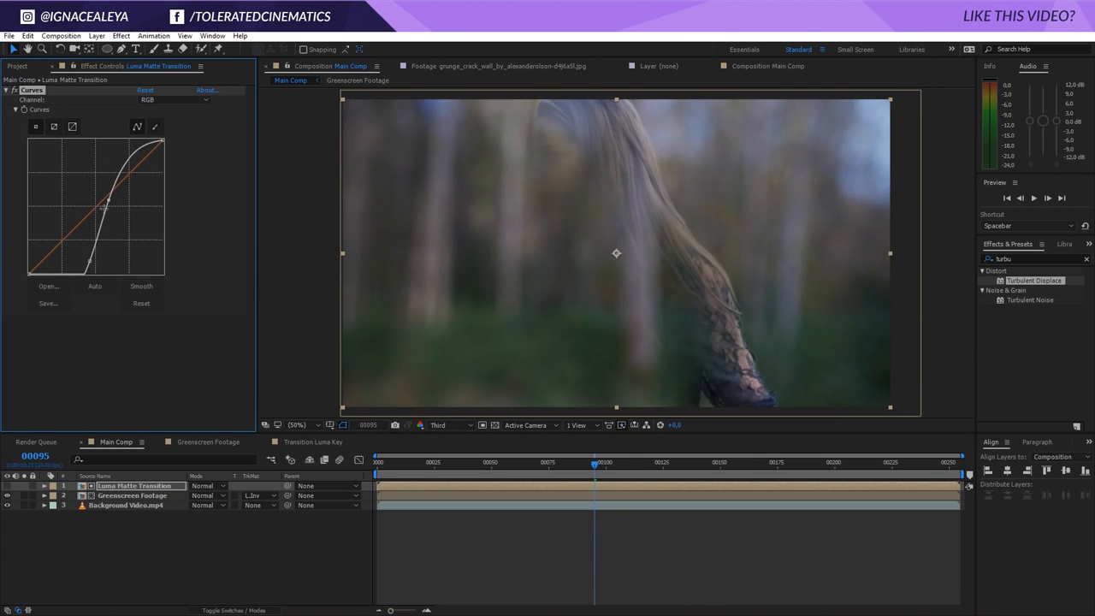
left_click_drag(90, 260, 85, 257)
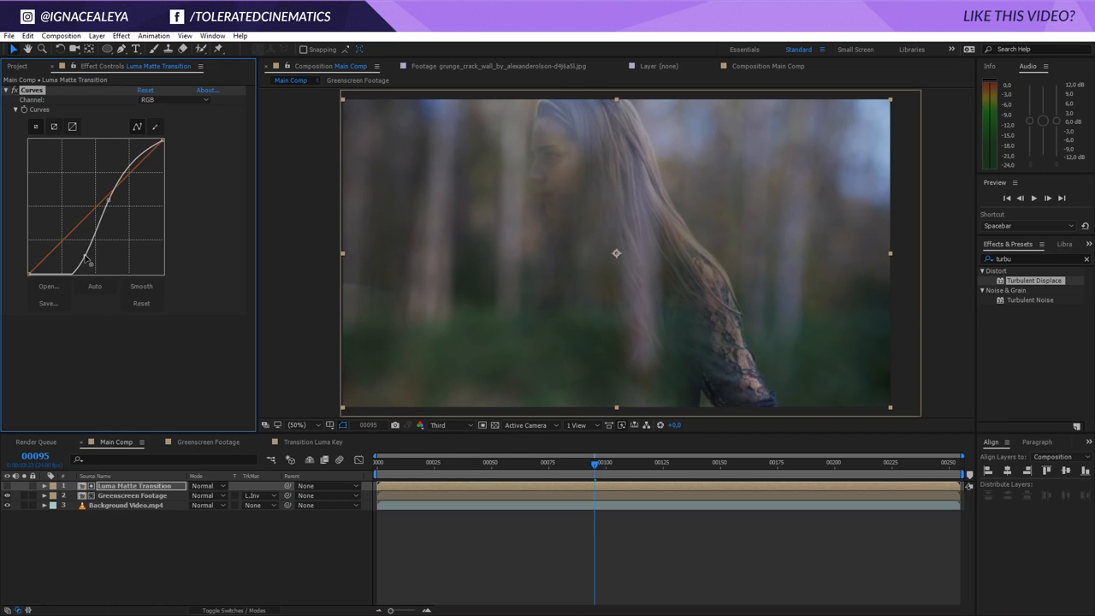
left_click_drag(109, 202, 116, 163)
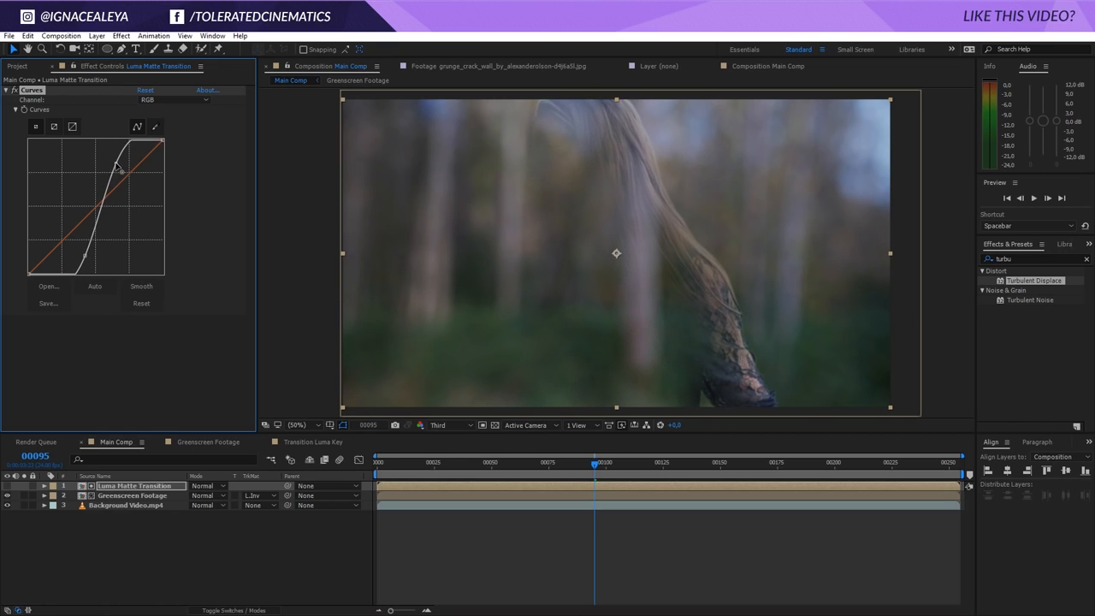
left_click_drag(581, 464, 539, 468)
Step: Replace the source of the Luma Matte Transition layer in Main Comp with the Transition Luma Key composition
left_click(116, 444)
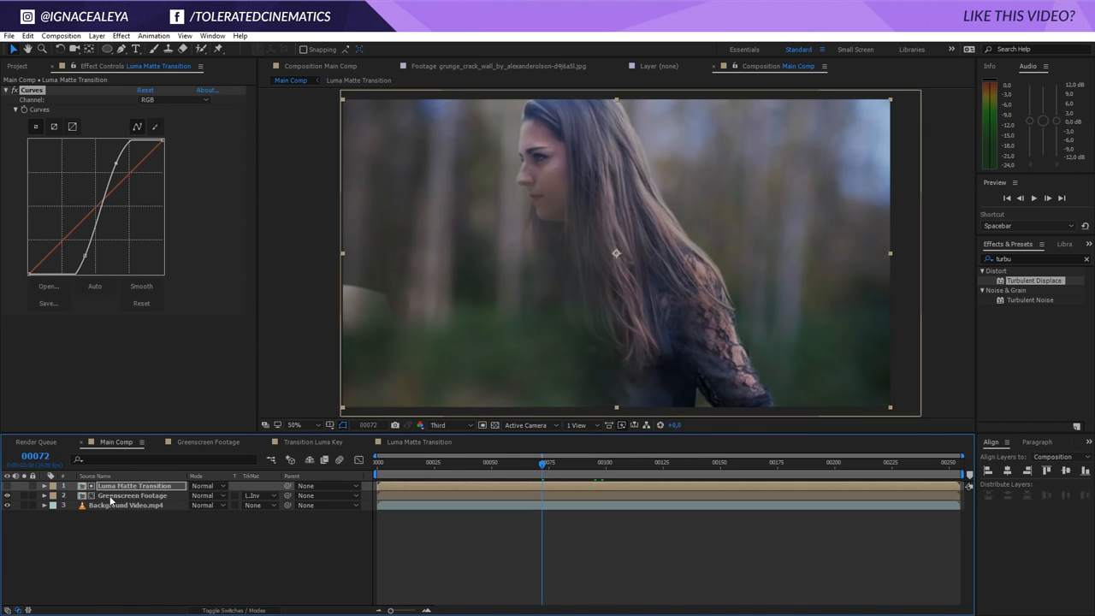
left_click(121, 488)
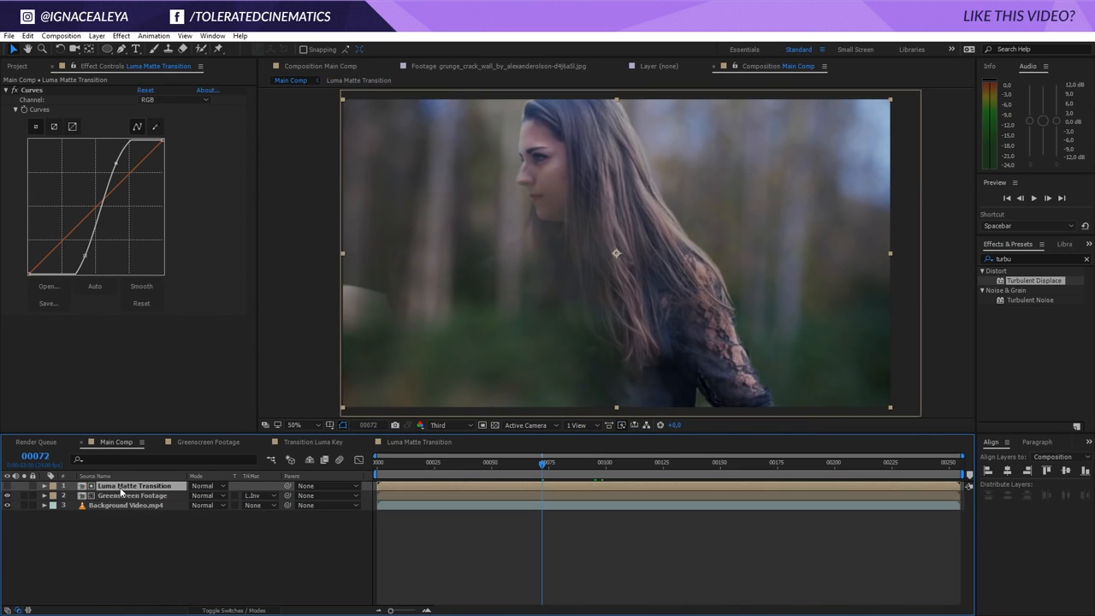
left_click(17, 68)
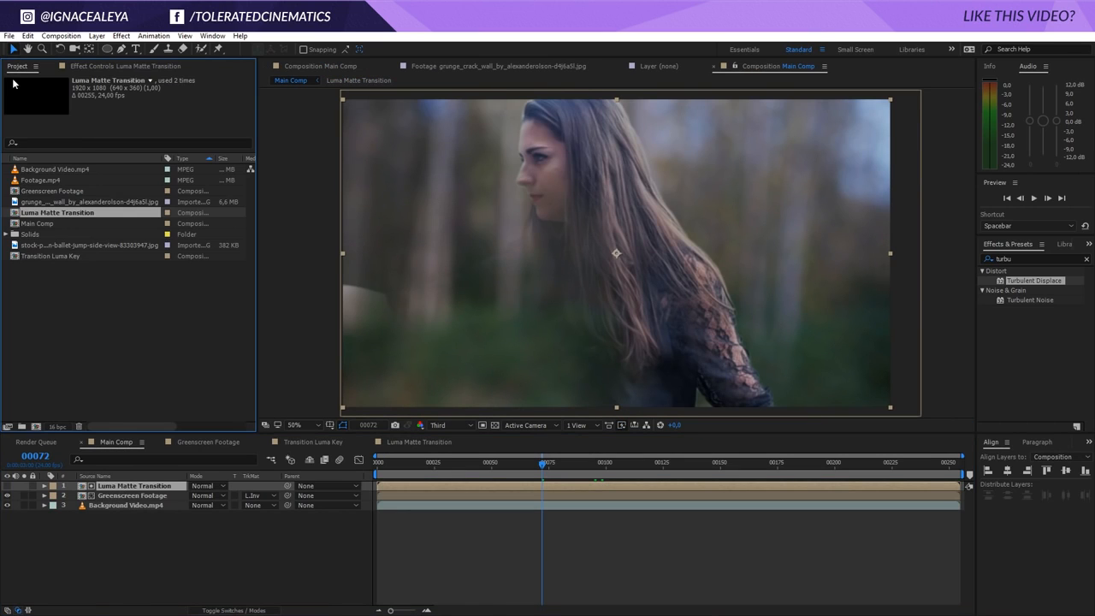
left_click(48, 257)
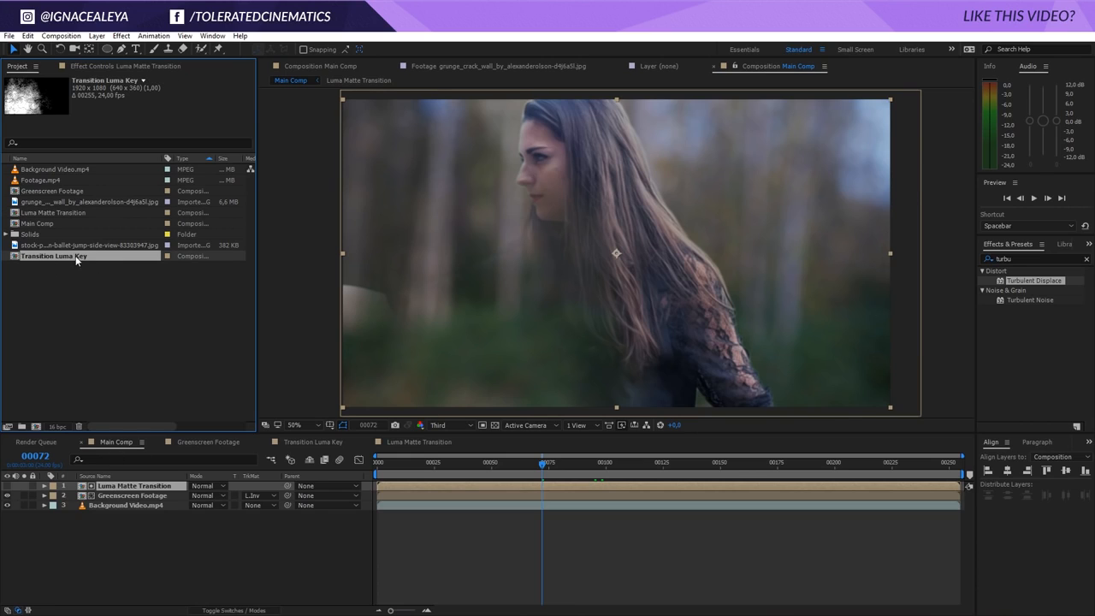
left_click_drag(75, 261, 152, 488)
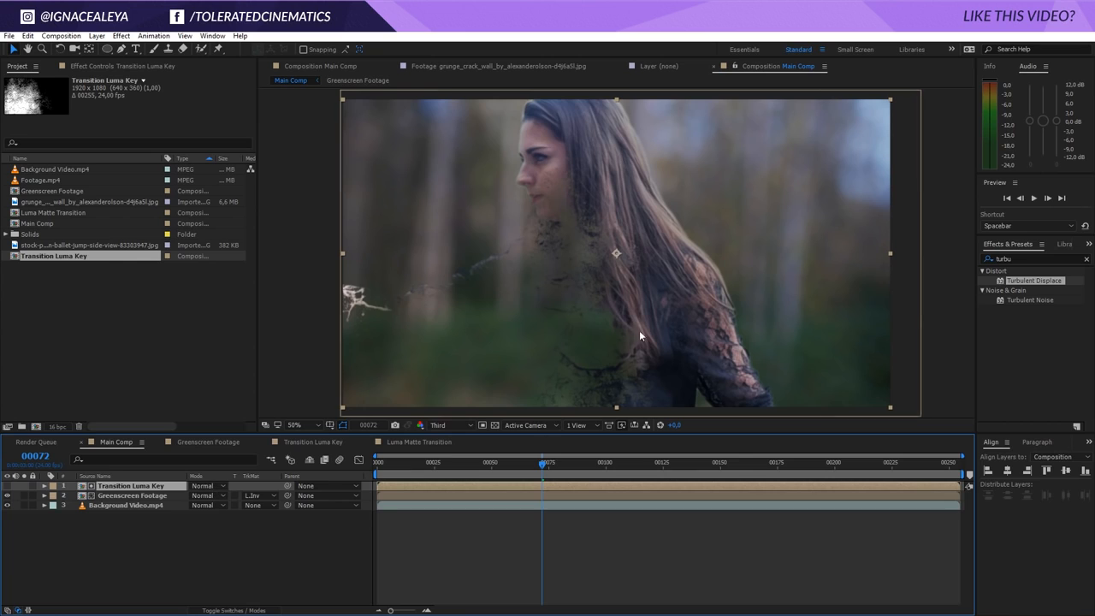
Step: Soften the upper part of the Transition Luma Key layer's S-curve, lower its shadow point slightly, and scrub through the transition
left_click(111, 66)
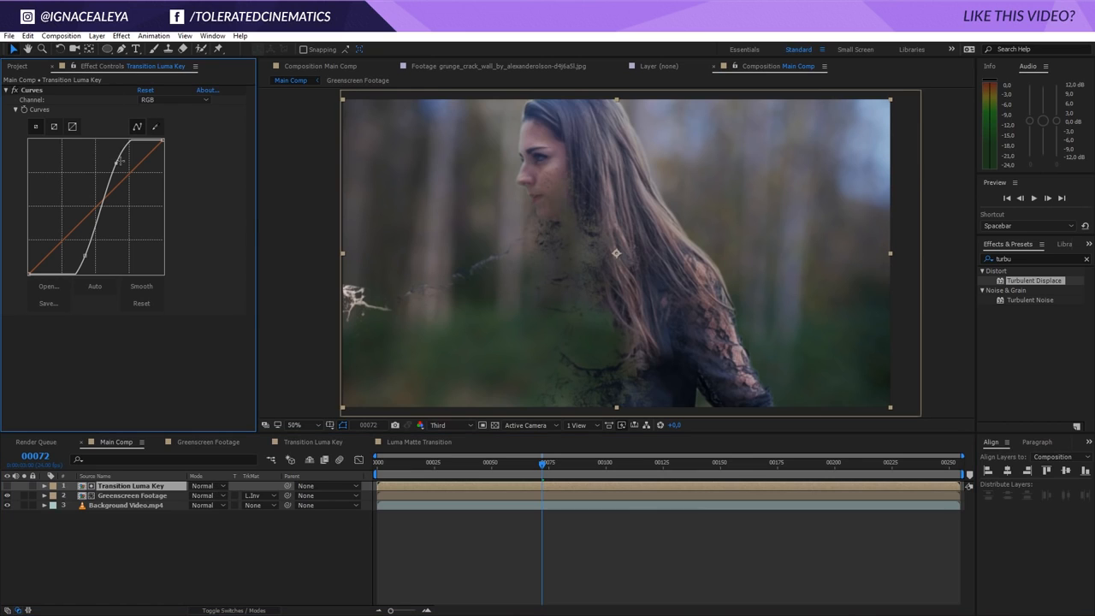
left_click_drag(120, 161, 124, 168)
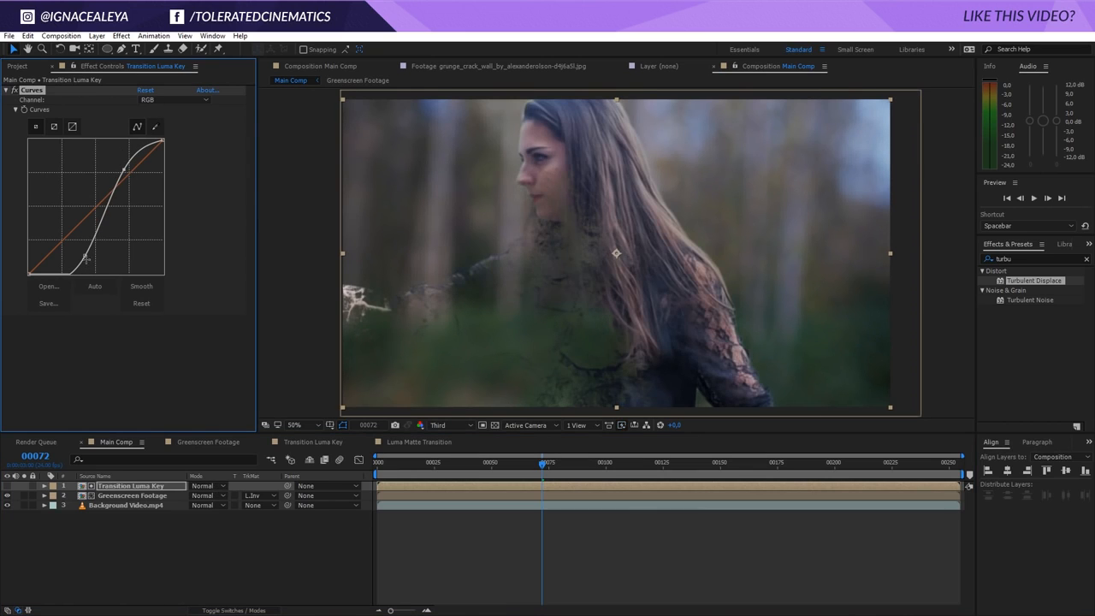
mouse_move(86, 257)
left_mouse_down()
mouse_move(77, 242)
mouse_move(89, 259)
left_mouse_up()
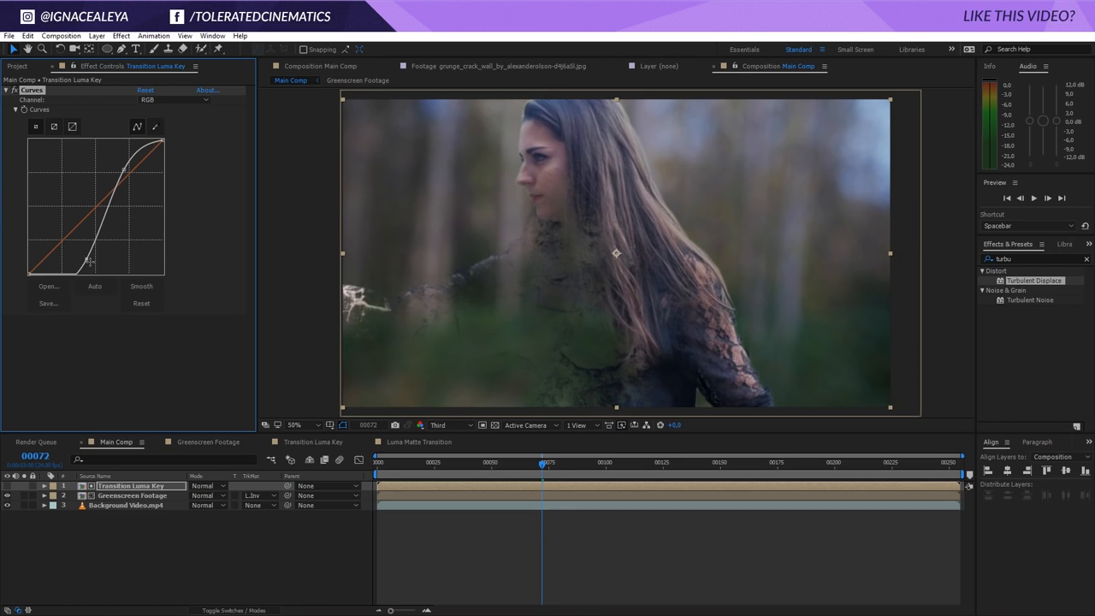
mouse_move(519, 467)
left_mouse_down()
mouse_move(440, 471)
mouse_move(527, 480)
left_mouse_up()
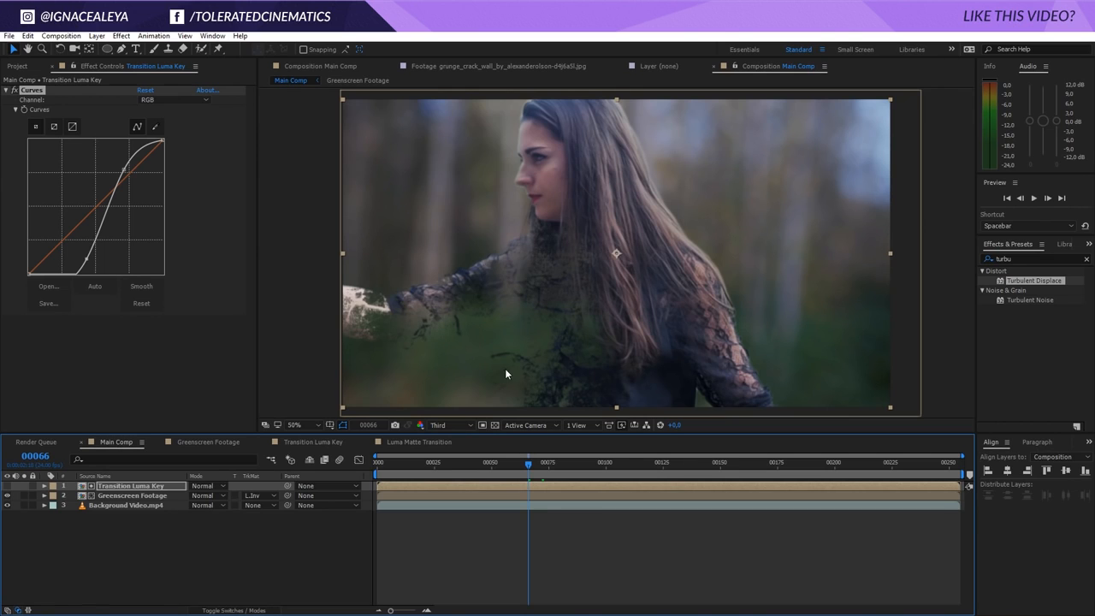
left_click_drag(529, 477, 582, 469)
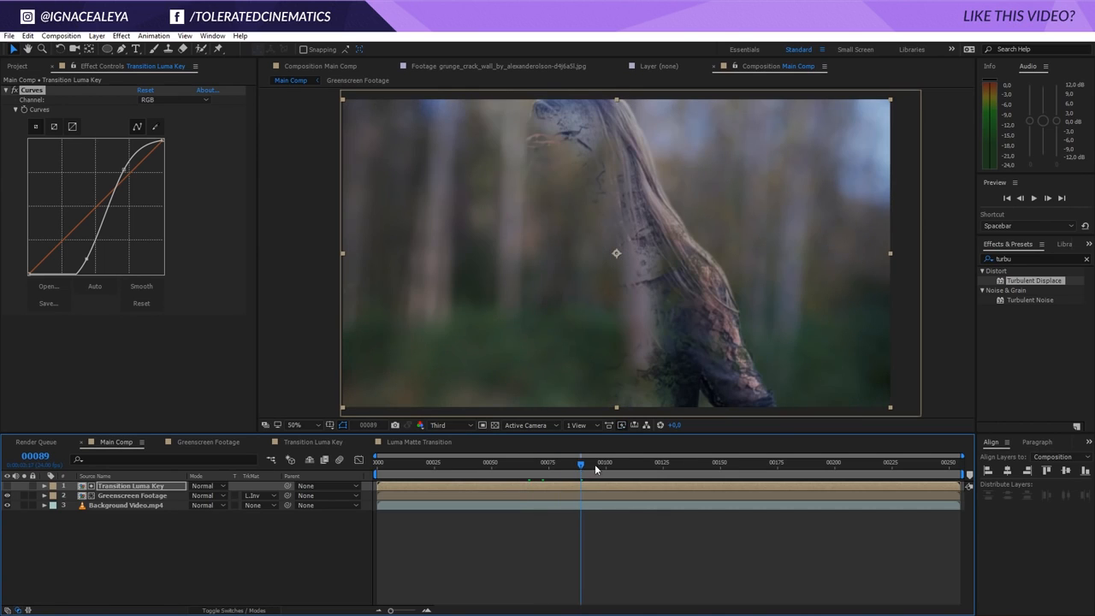
Step: Apply Gaussian Blur with a Blurriness of 10 to the Transition Luma Key layer and check the softened matte edges
left_click(153, 496)
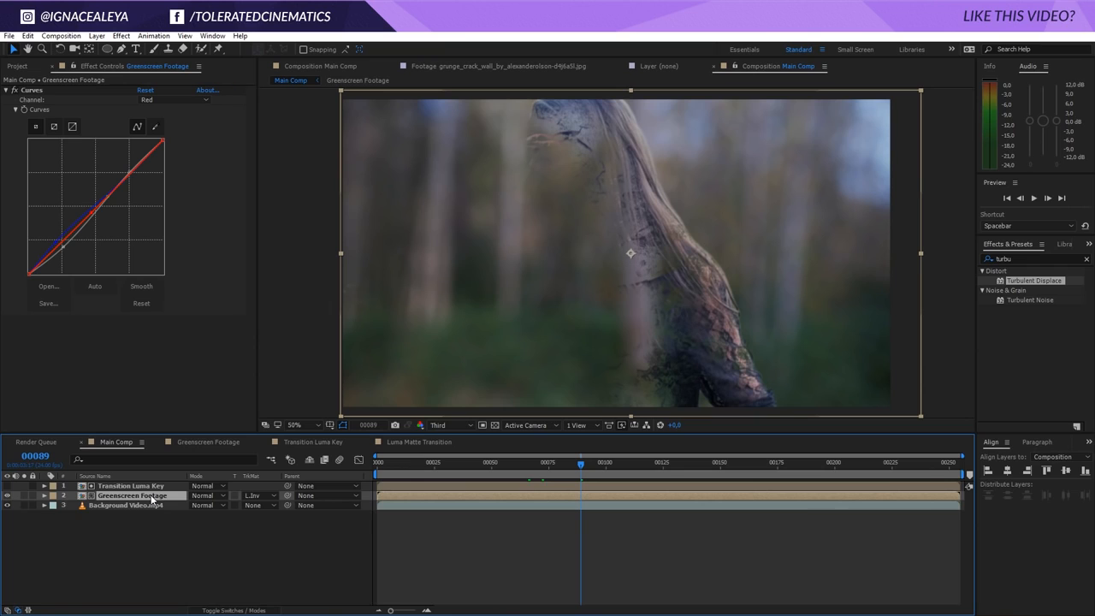
left_click(154, 487)
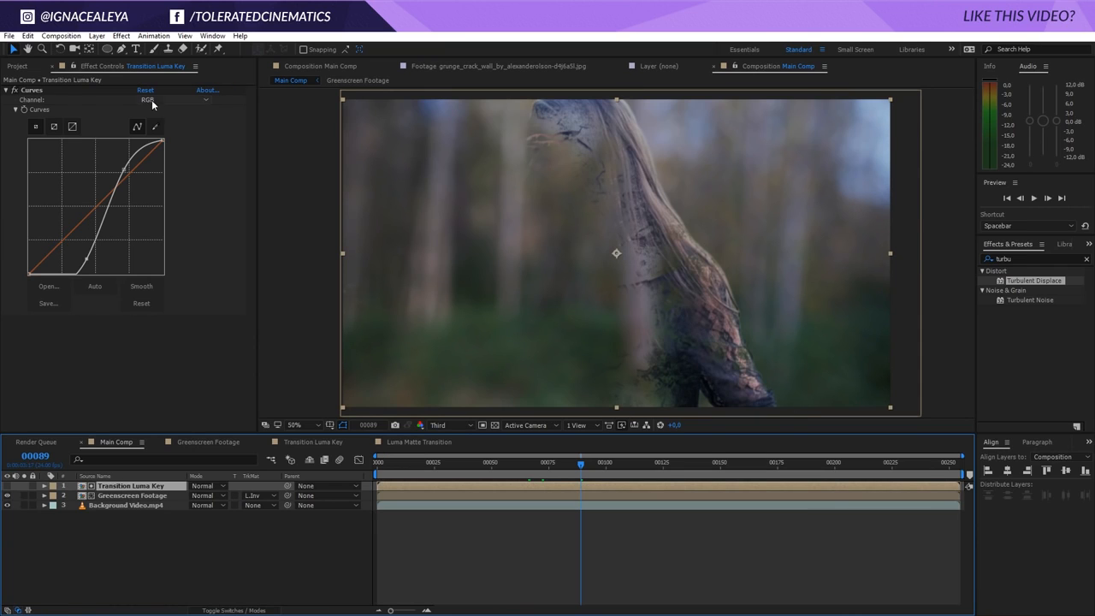
left_click(121, 36)
mouse_move(118, 126)
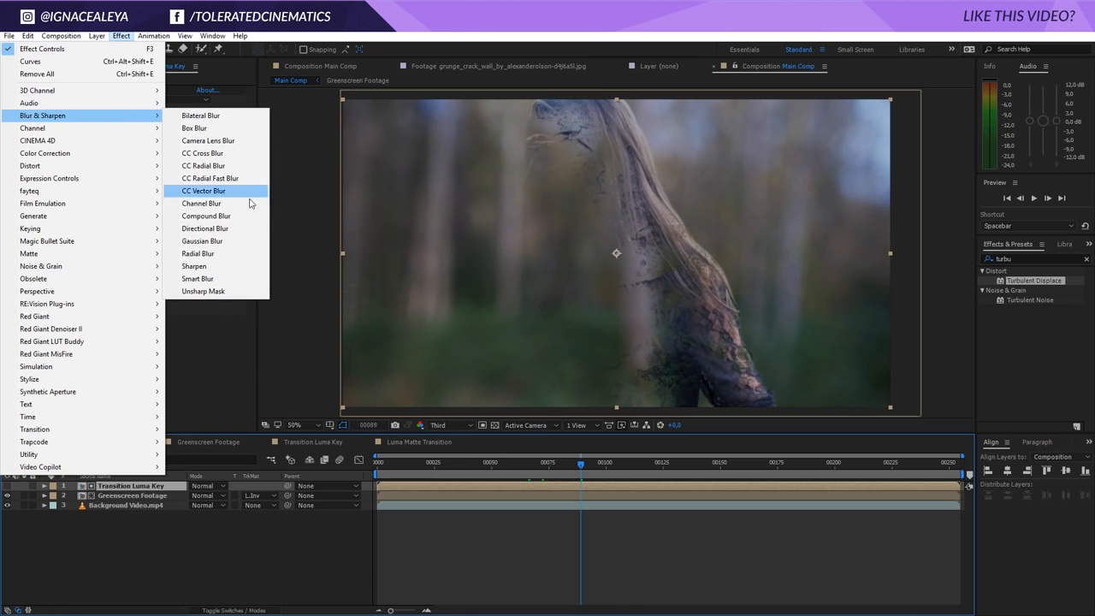
left_click(221, 241)
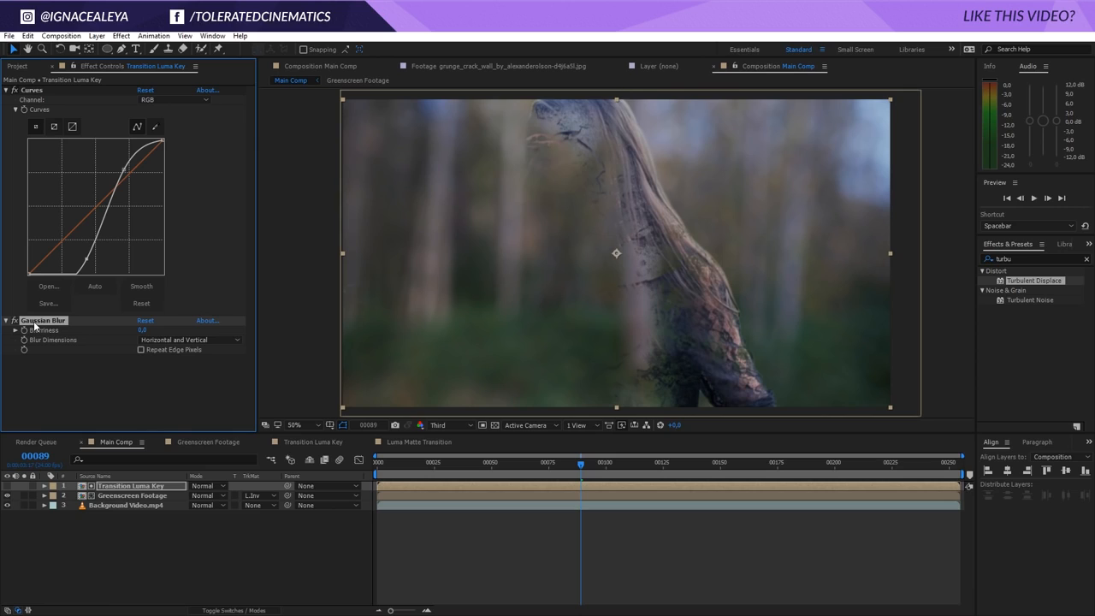
left_click(144, 330)
key("Return")
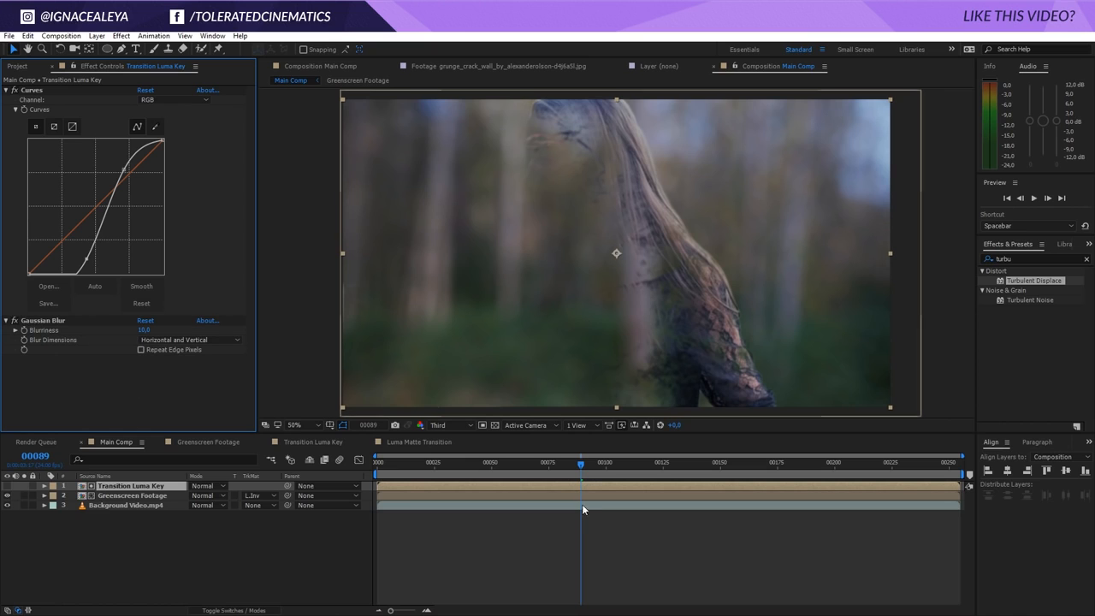
left_click_drag(581, 463, 517, 472)
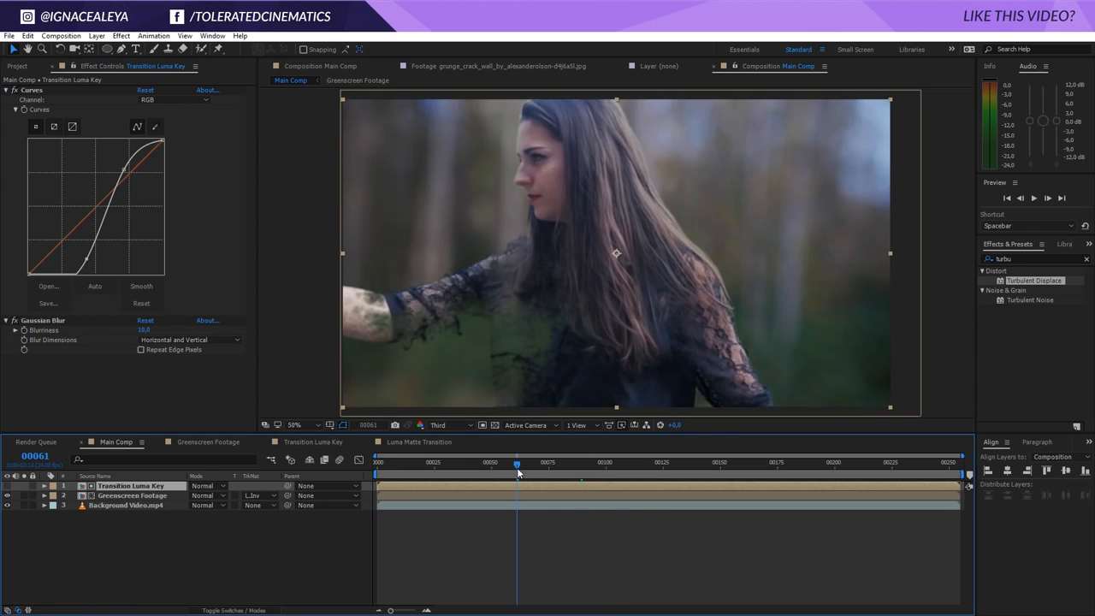
left_click(539, 464)
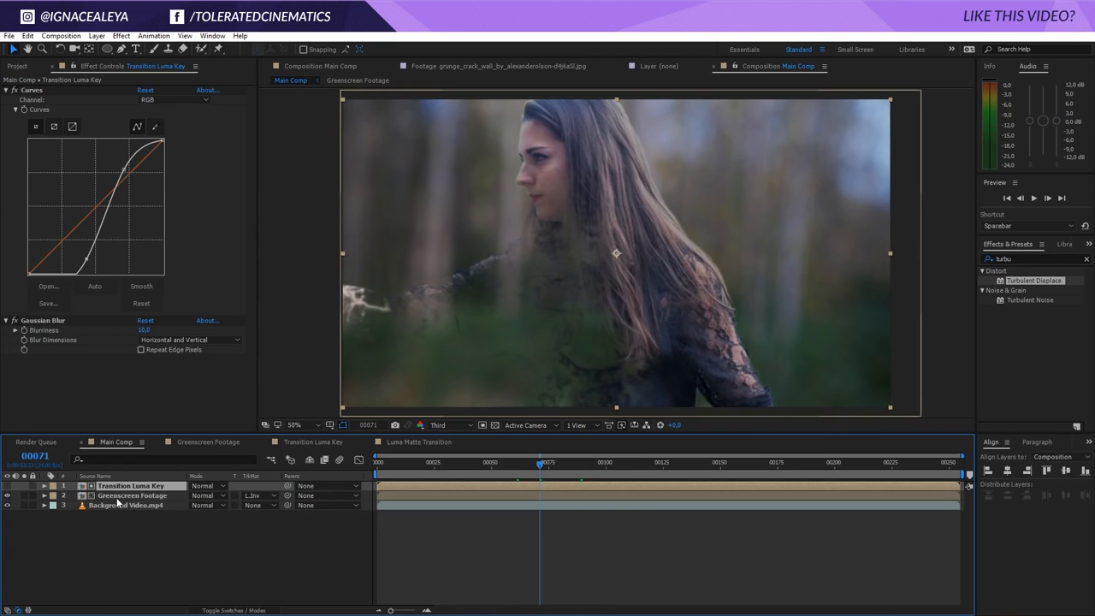
Step: Apply the Fill effect to the Greenscreen Footage layer
left_click(120, 498)
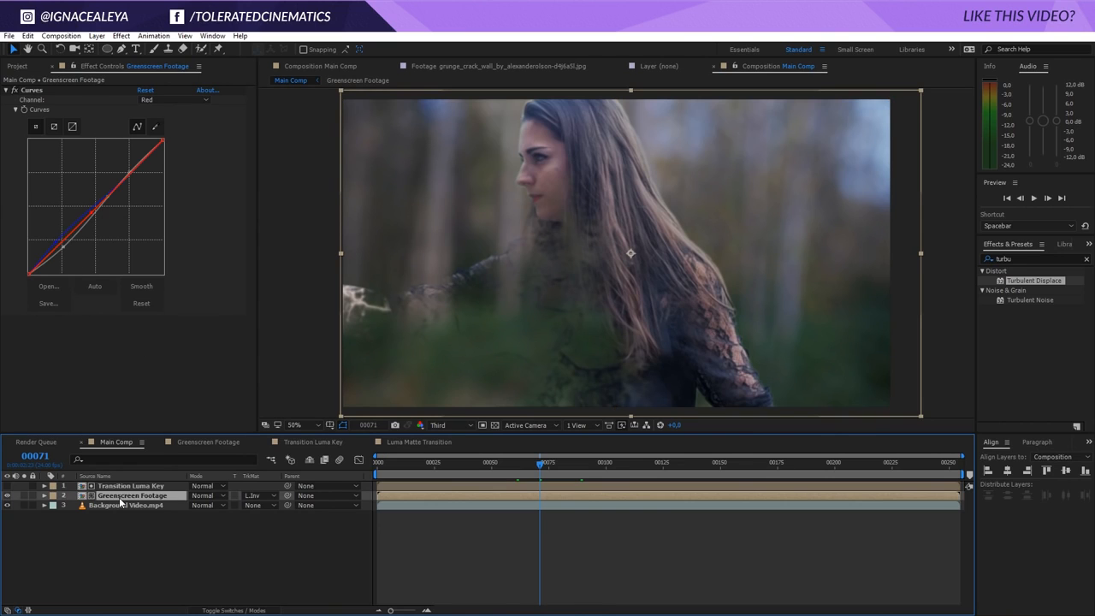
left_click(120, 35)
mouse_move(49, 217)
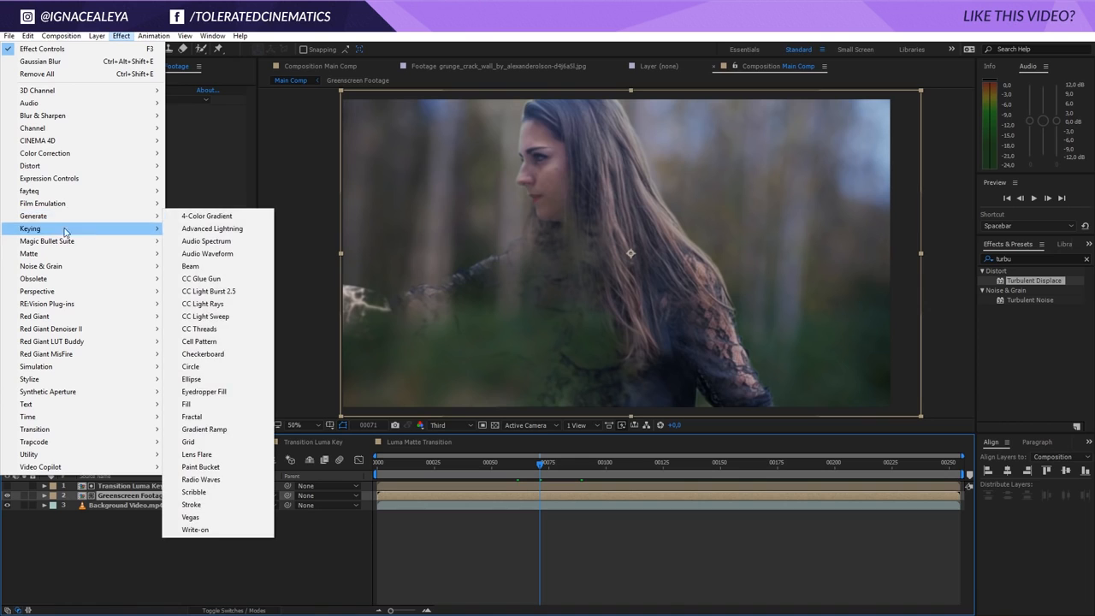
left_click(214, 406)
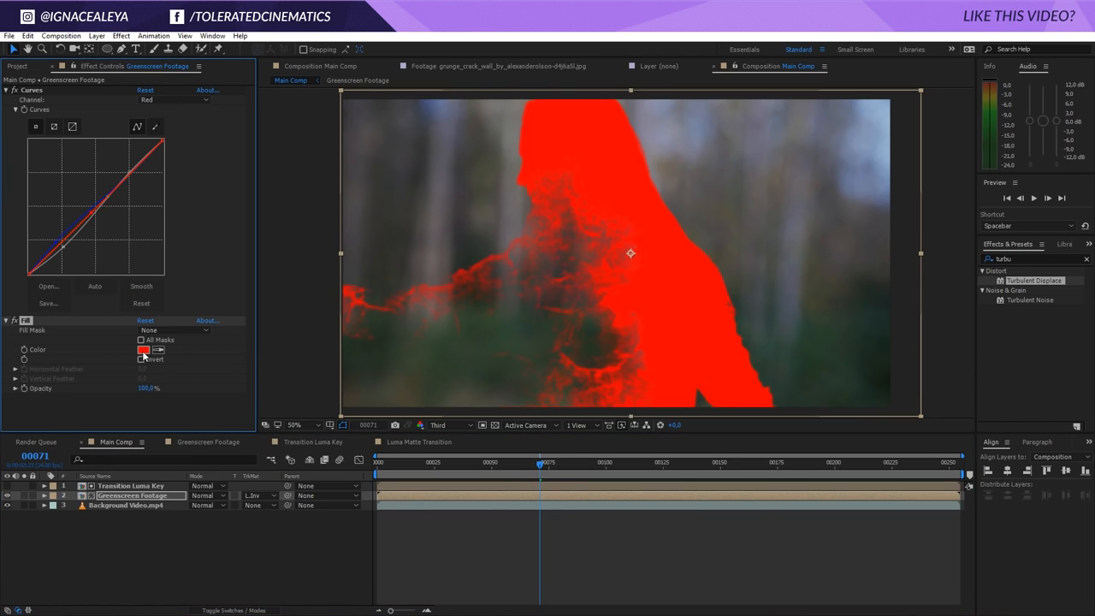
Step: Set the Fill color on the Greenscreen Footage layer to a very dark, nearly black reddish brown
left_click(143, 350)
left_click(416, 557)
left_click(399, 569)
left_click(443, 573)
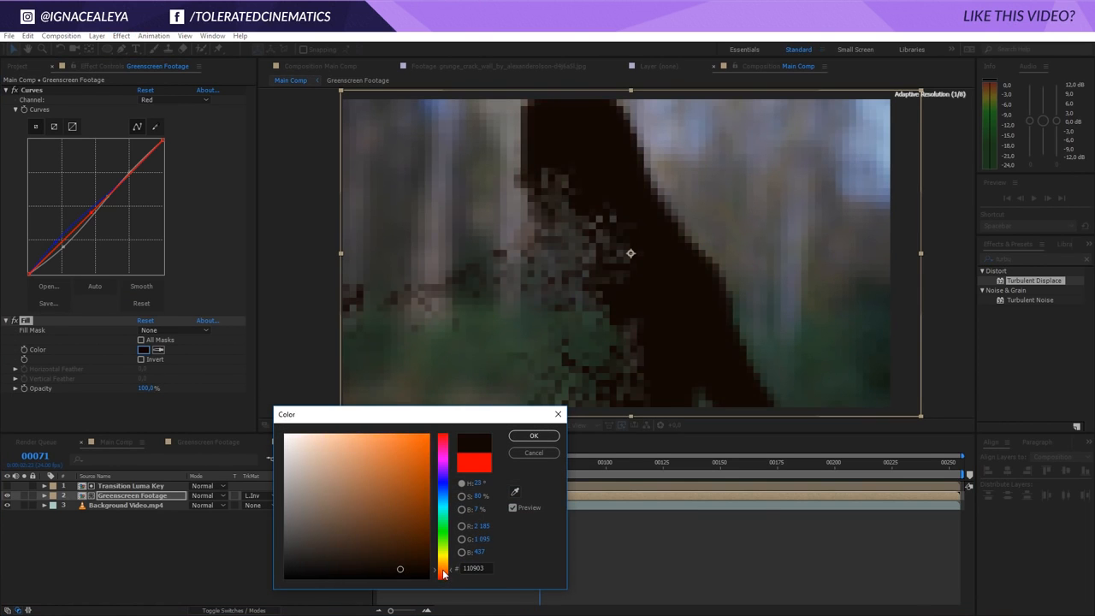
left_click_drag(443, 573, 376, 571)
left_click_drag(378, 570, 379, 568)
left_click(534, 436)
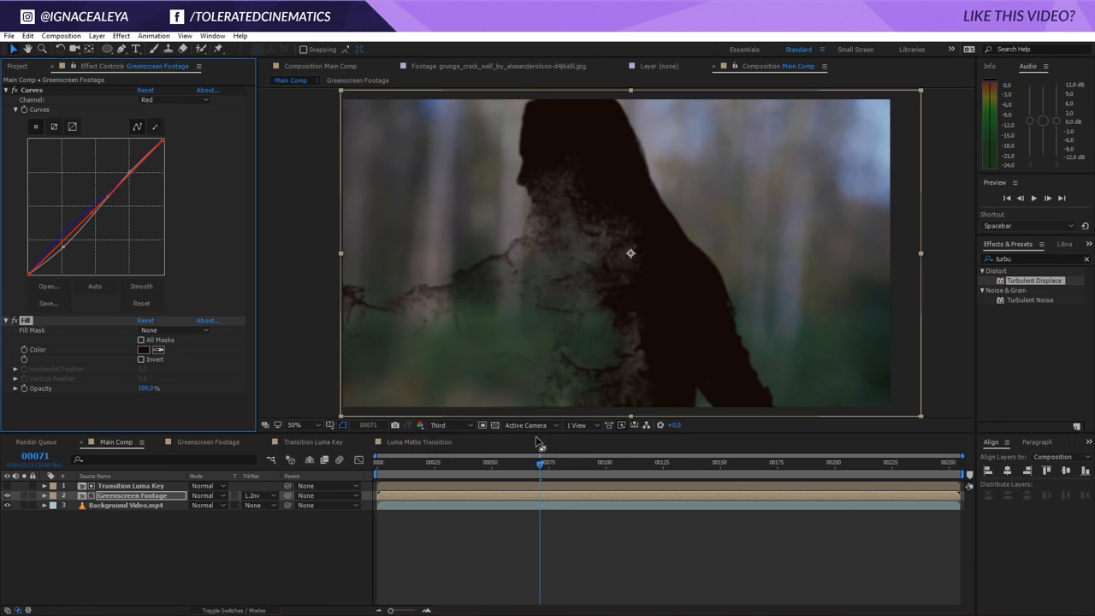
left_click(523, 537)
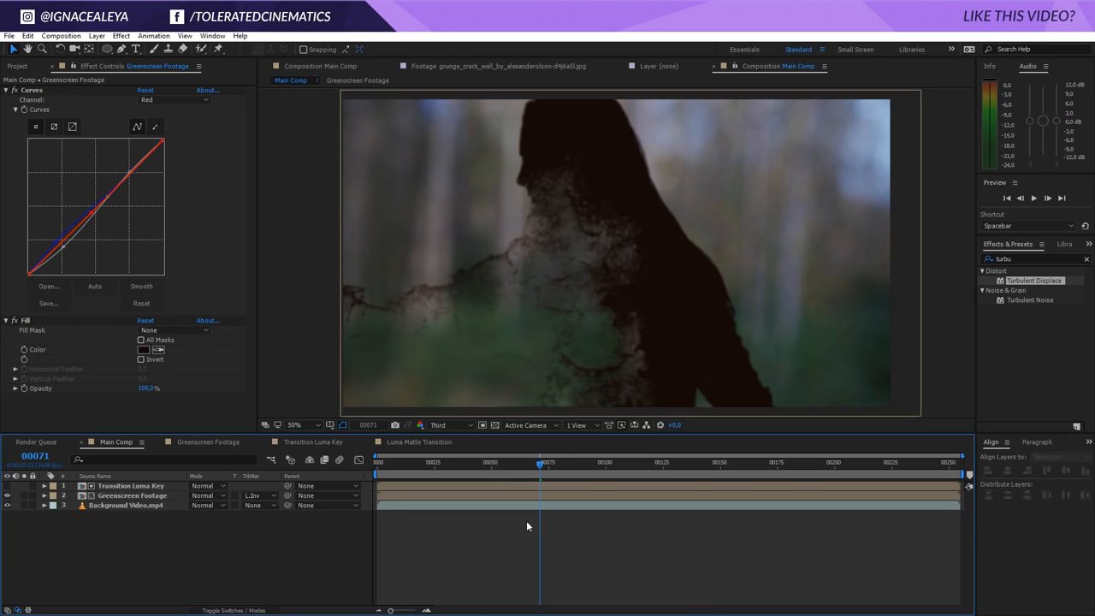
left_click(160, 497)
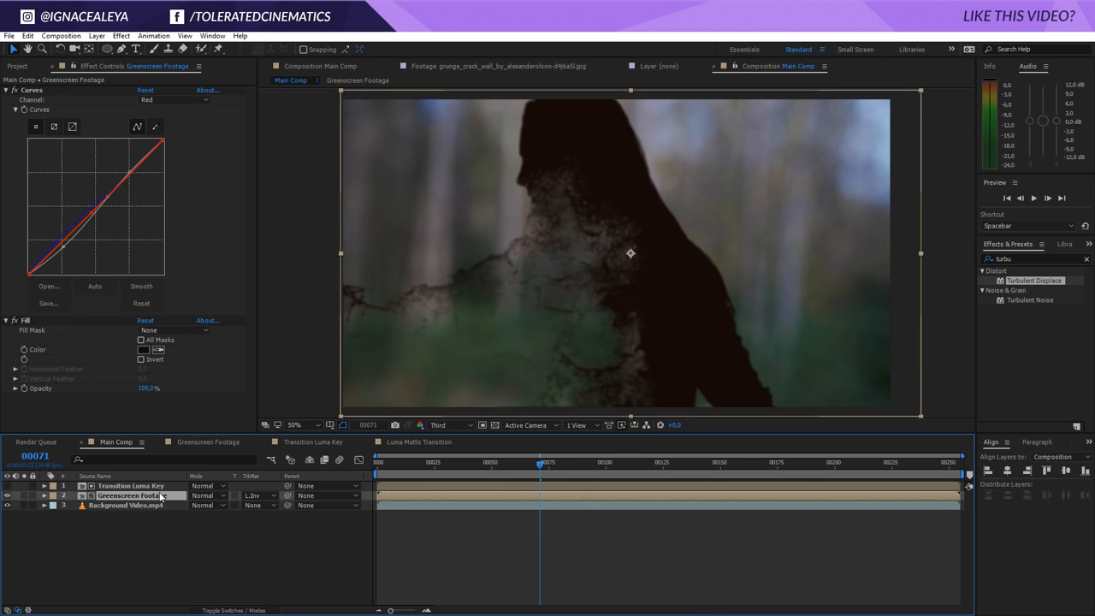
Step: Duplicate the Transition Luma Key and Greenscreen Footage layers together and give the upper copies a Brown label
left_click(117, 485, "ctrl")
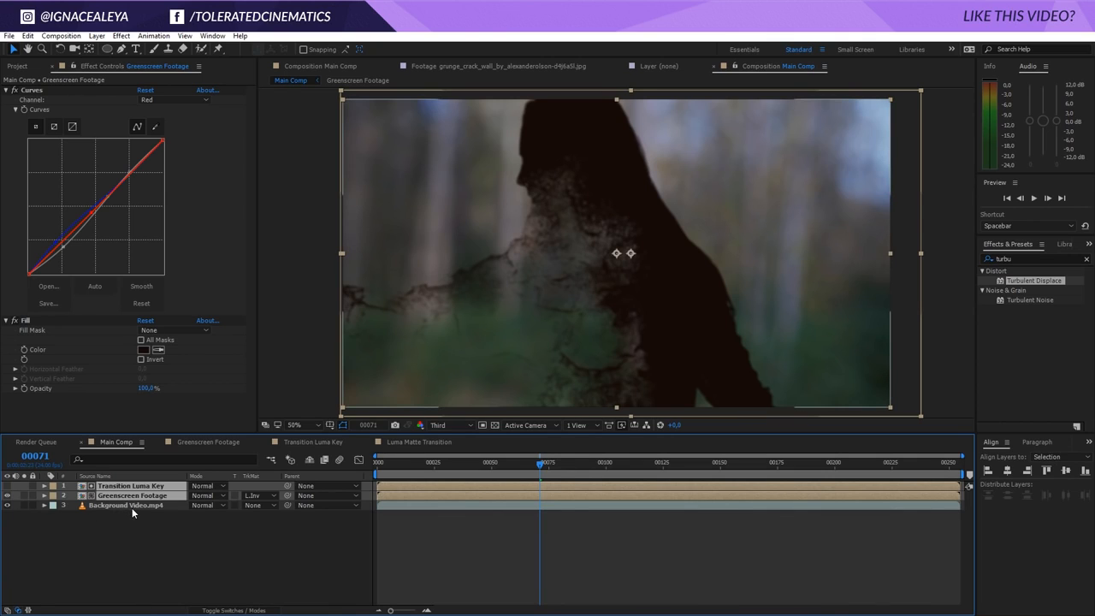
key("ctrl+d")
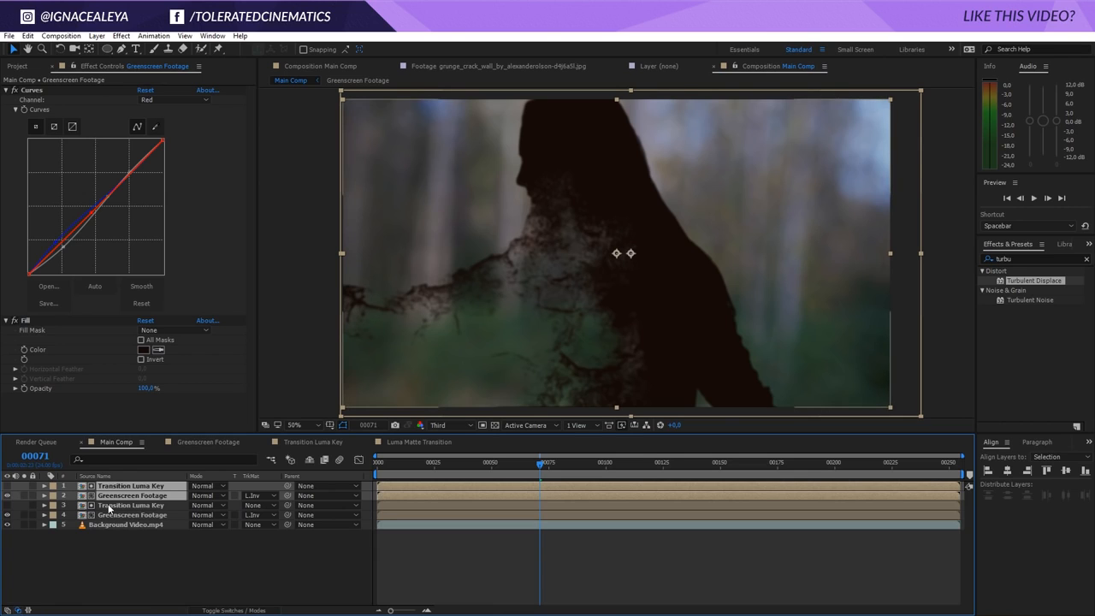
left_click(55, 499)
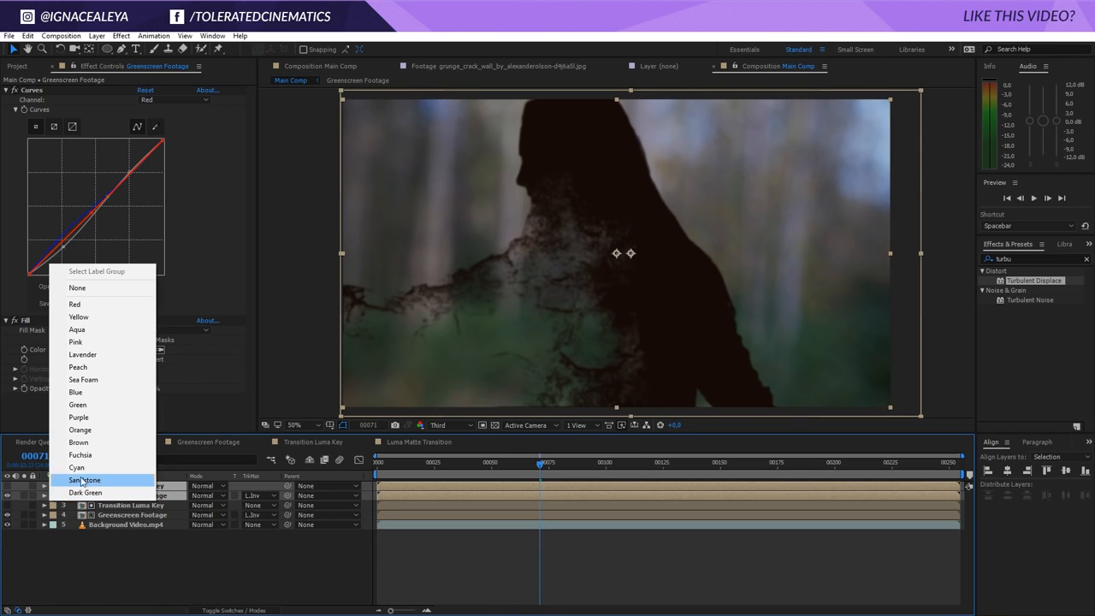
left_click(108, 445)
left_click(86, 550)
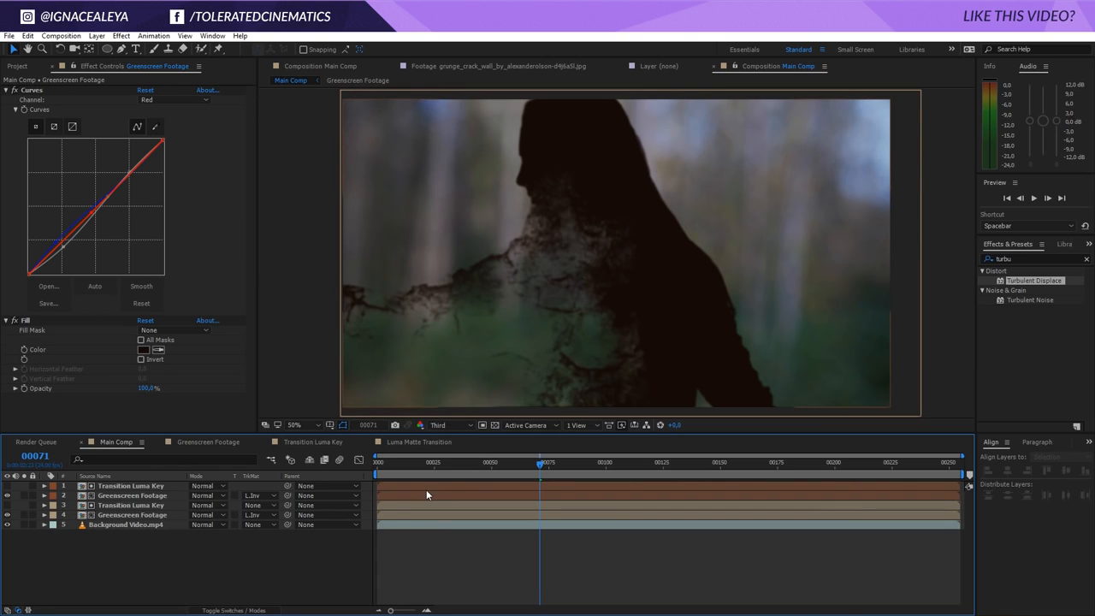
Step: Delete the Fill effect from the upper, brown-labelled Greenscreen Footage layer
left_click(136, 496)
left_click(26, 320)
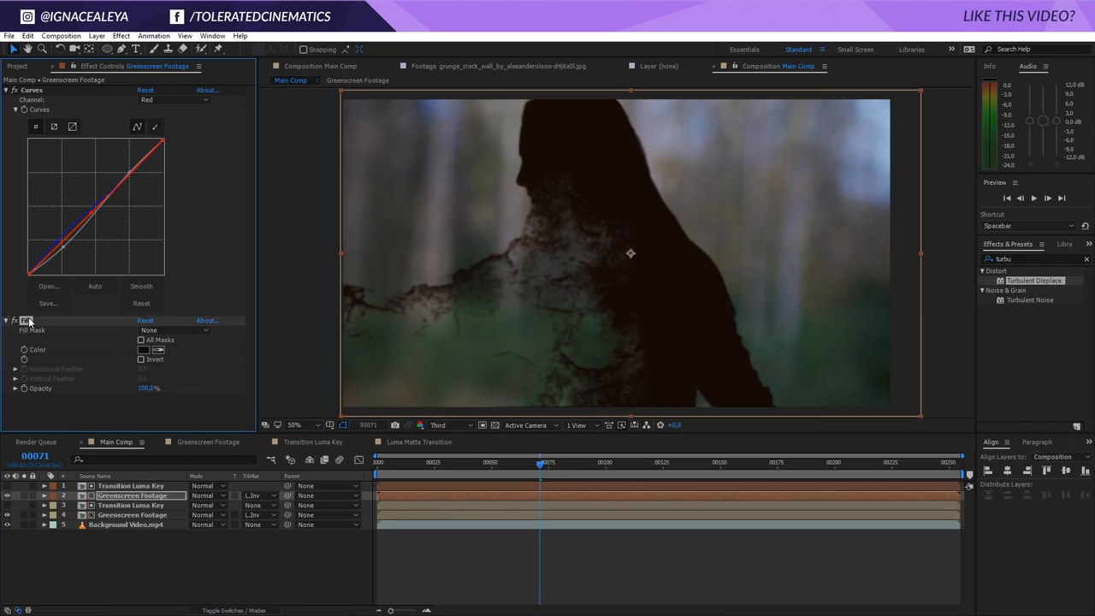
key("Delete")
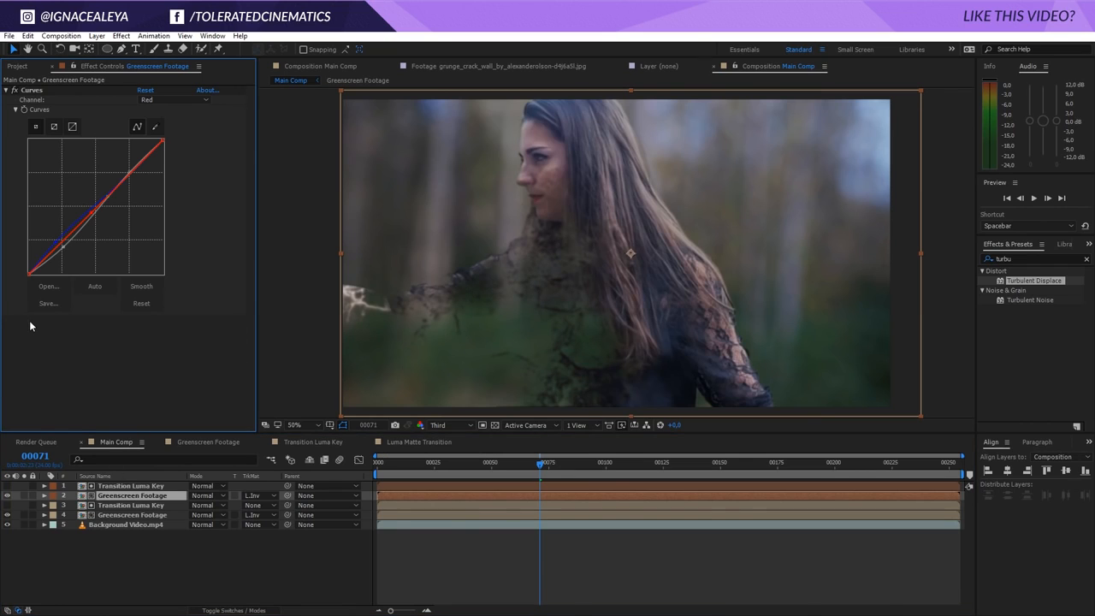
Step: Shift the lower Transition Luma Key layer a few frames later in time and scrub through the offset burnt edge
left_click(415, 485)
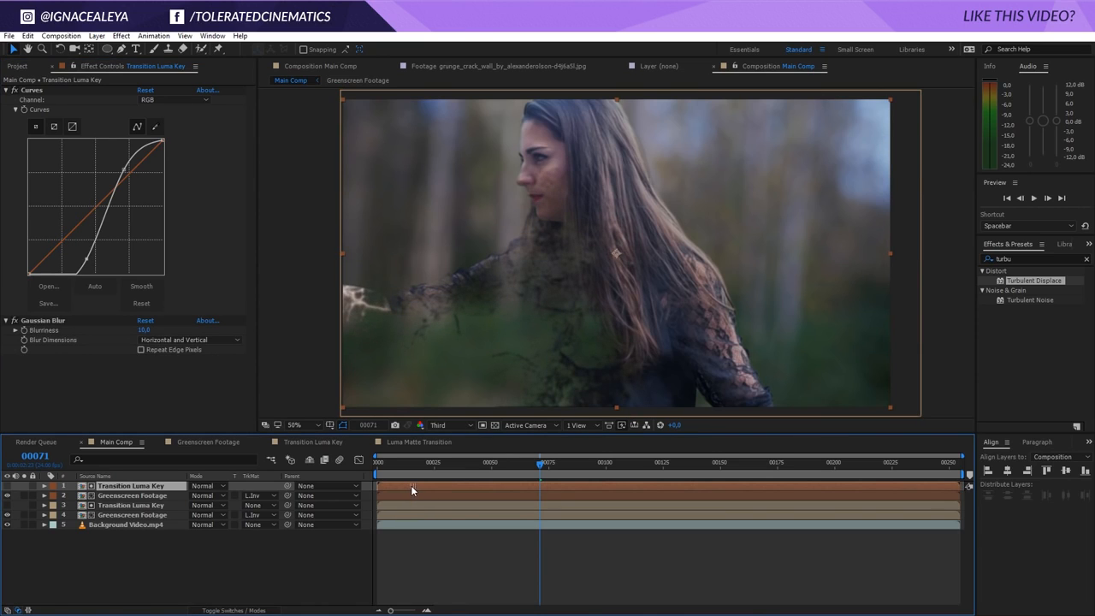
left_click(120, 515)
left_click(113, 505)
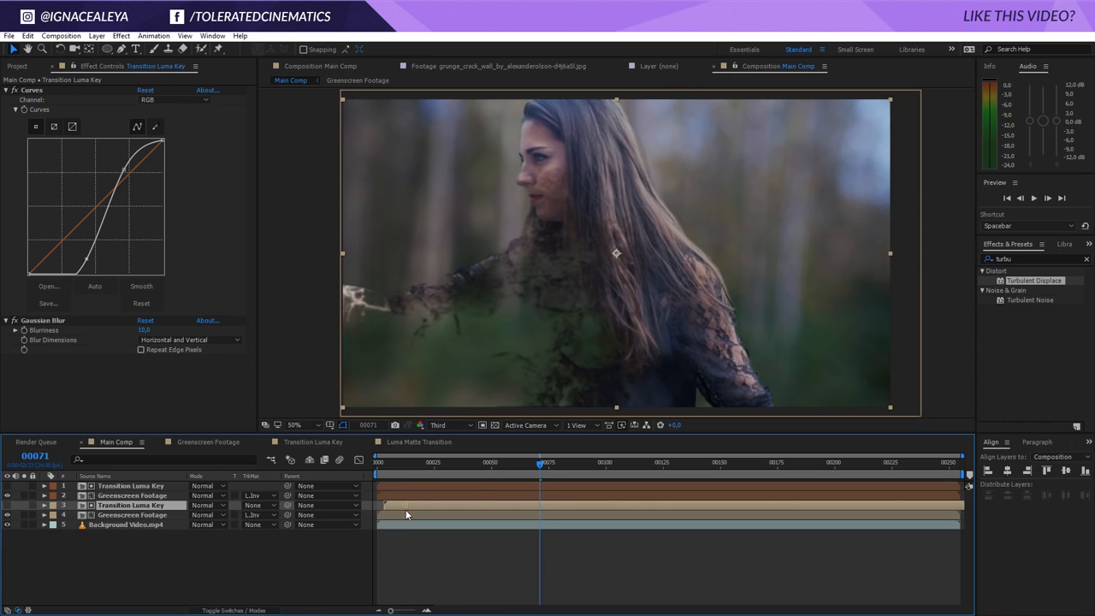
left_click_drag(539, 466, 566, 466)
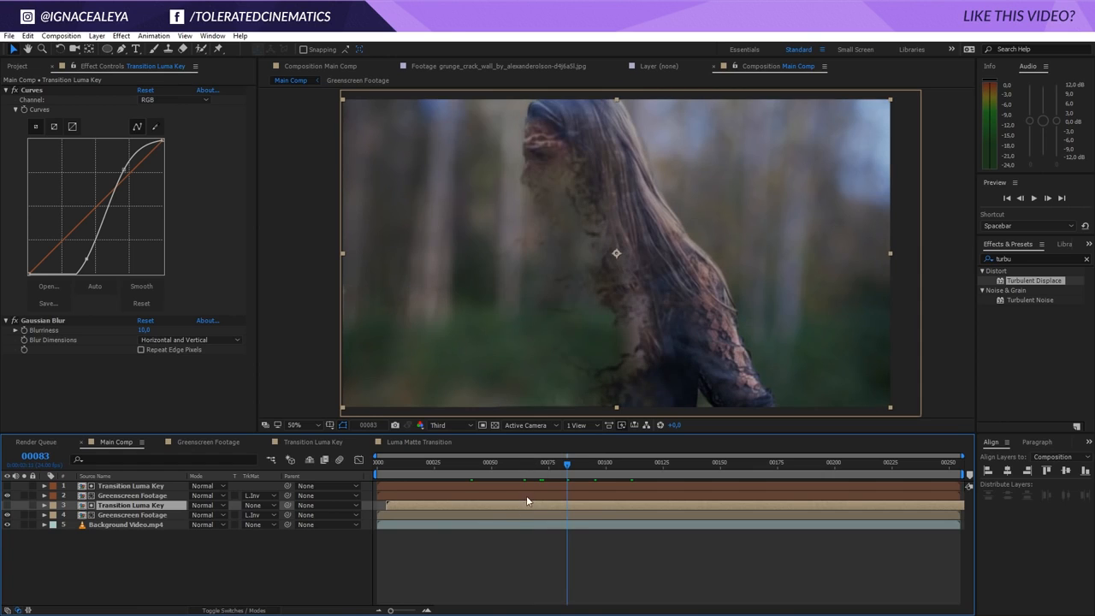
left_click_drag(502, 504, 511, 505)
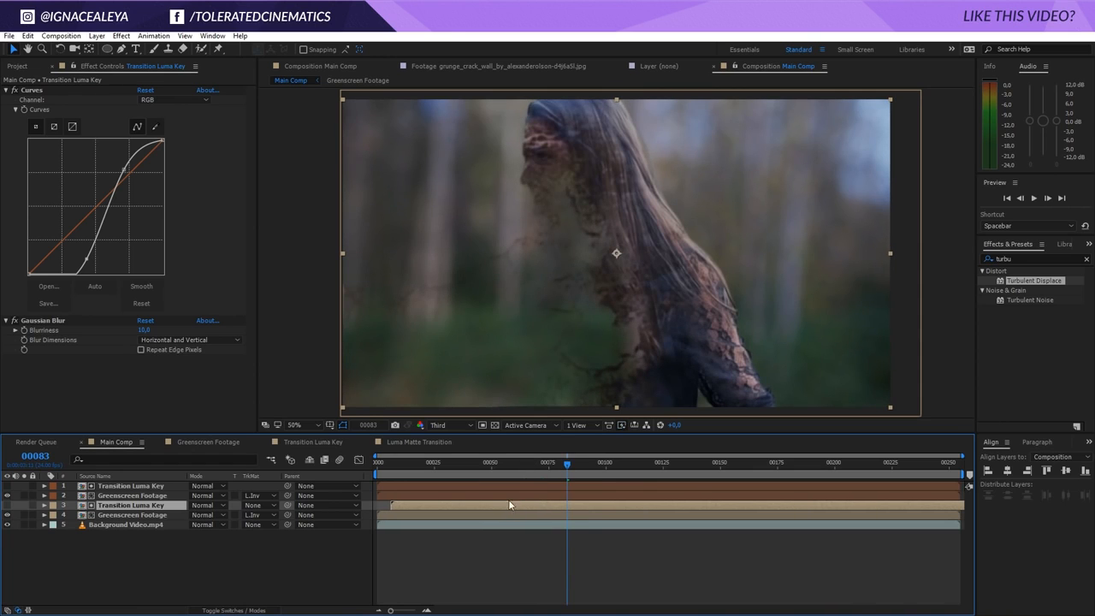
left_click_drag(530, 466, 567, 465)
Step: Steepen the RGB curve strongly on the upper Transition Luma Key layer and slightly on the lower one, nudging the lower layer a little earlier
left_click(142, 487)
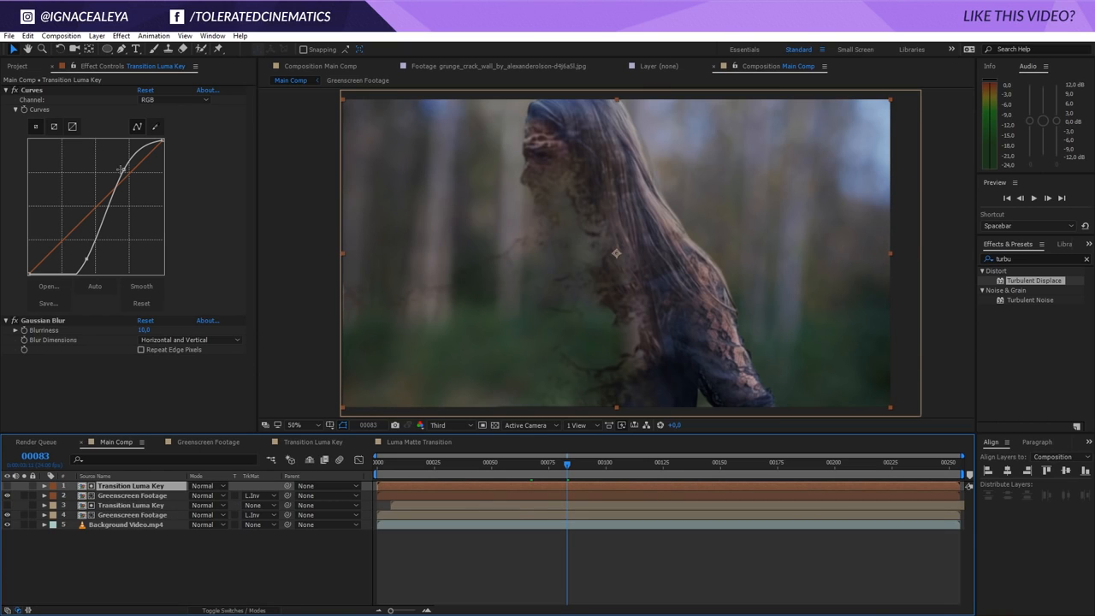
left_click_drag(121, 168, 105, 161)
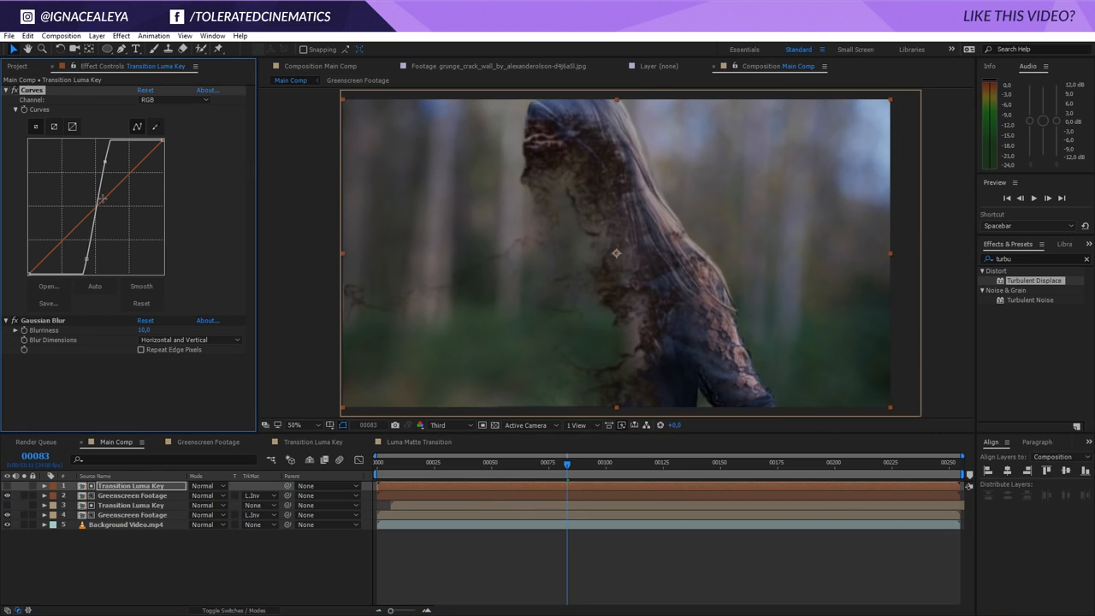
left_click(506, 506)
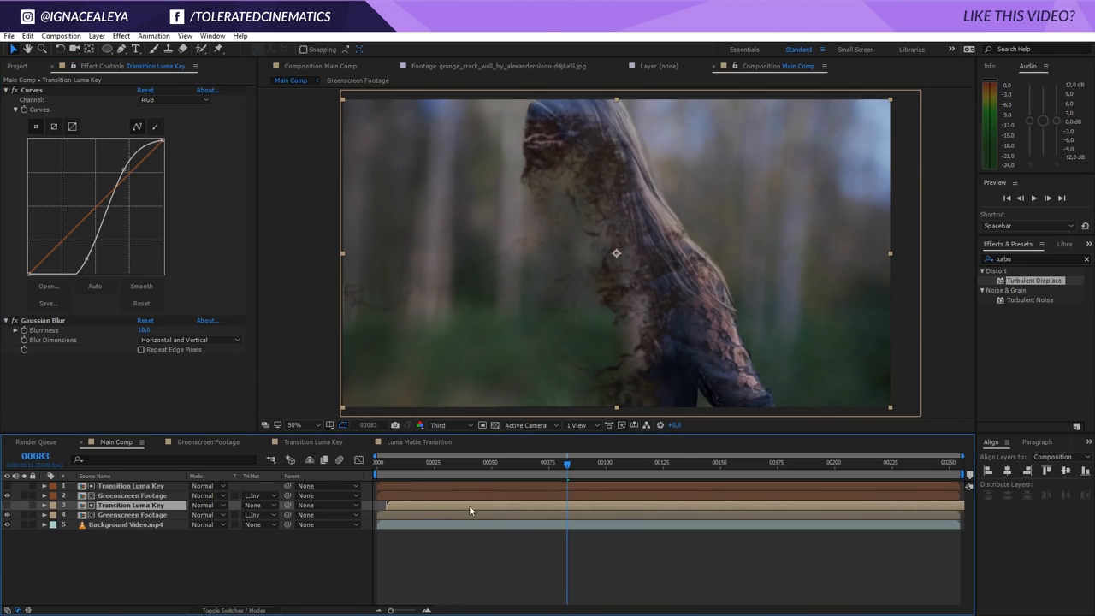
left_click_drag(125, 162, 117, 165)
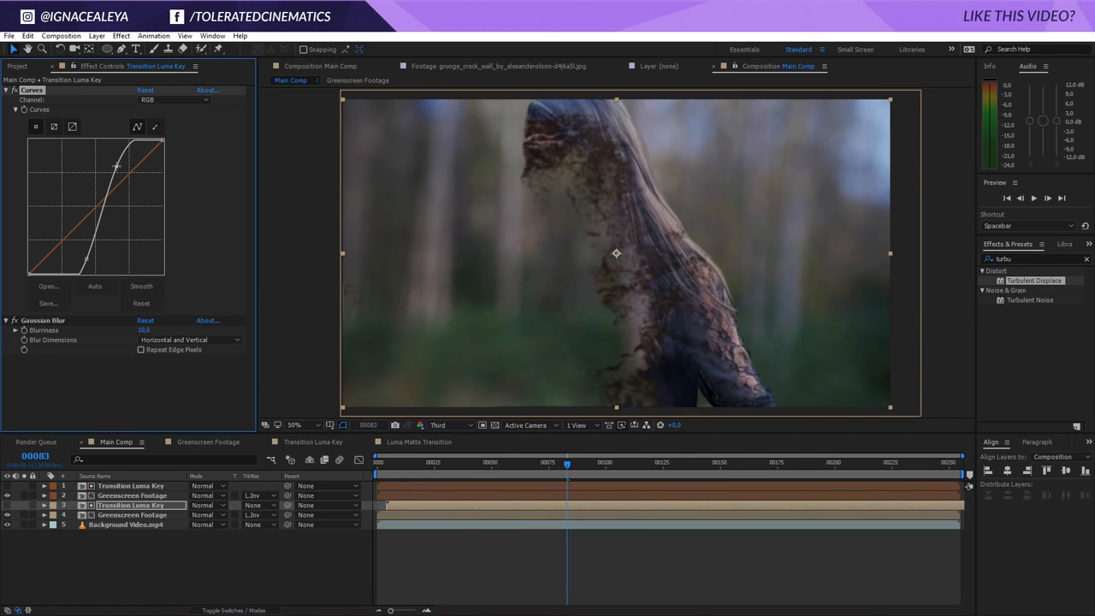
Step: Set Keylight's Clip White to 60 on Footage.mp4 in the Greenscreen Footage comp and preview the transition in Main Comp
key("space")
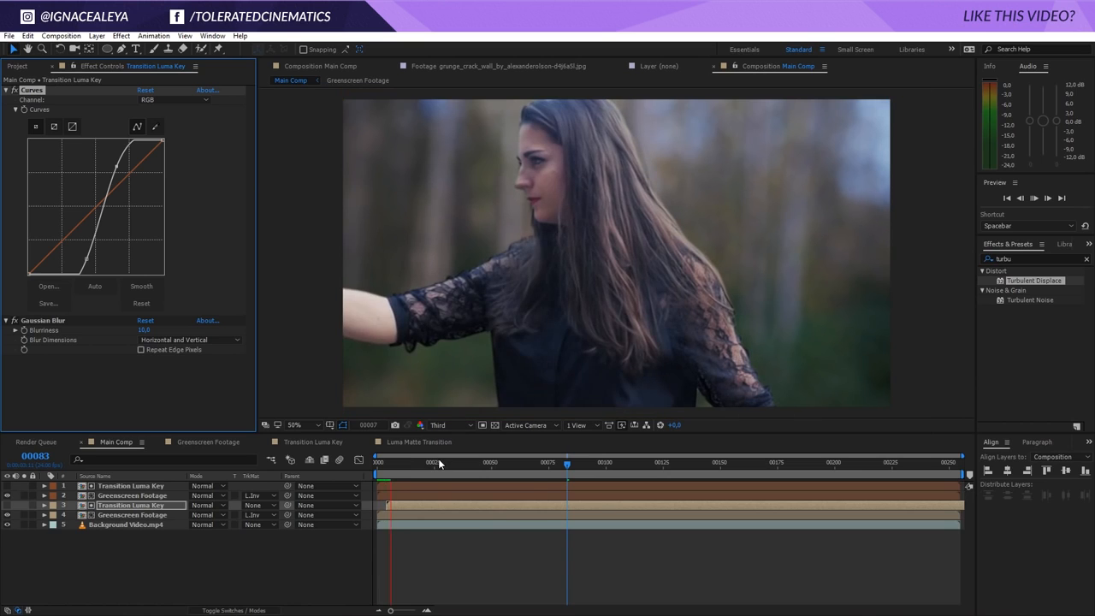
left_click_drag(556, 466, 502, 479)
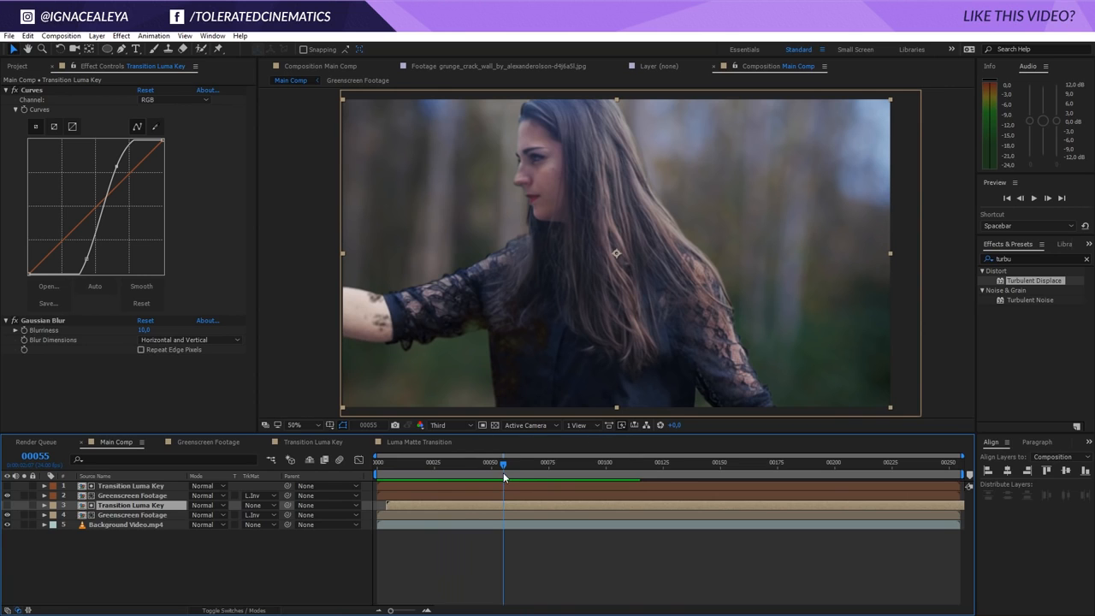
left_click_drag(503, 469, 478, 483)
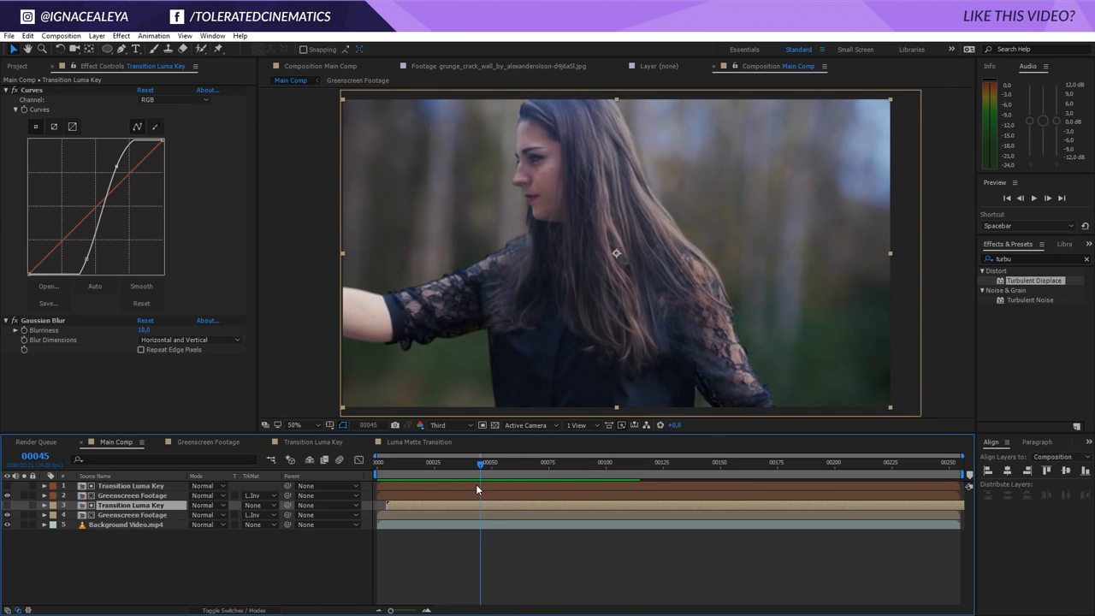
left_click(213, 442)
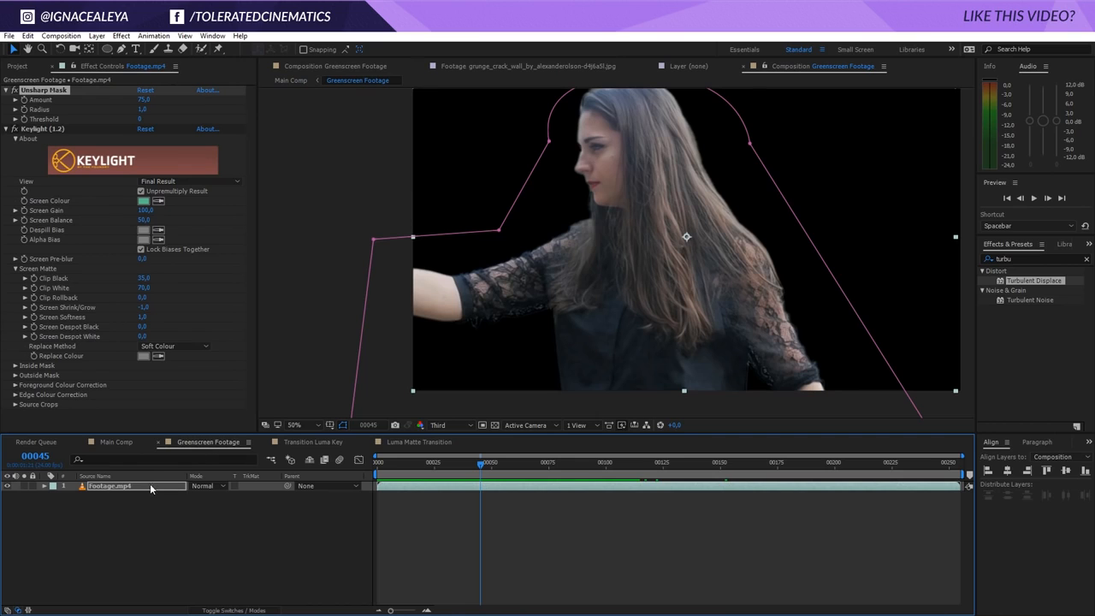
left_click(146, 288)
type("6")
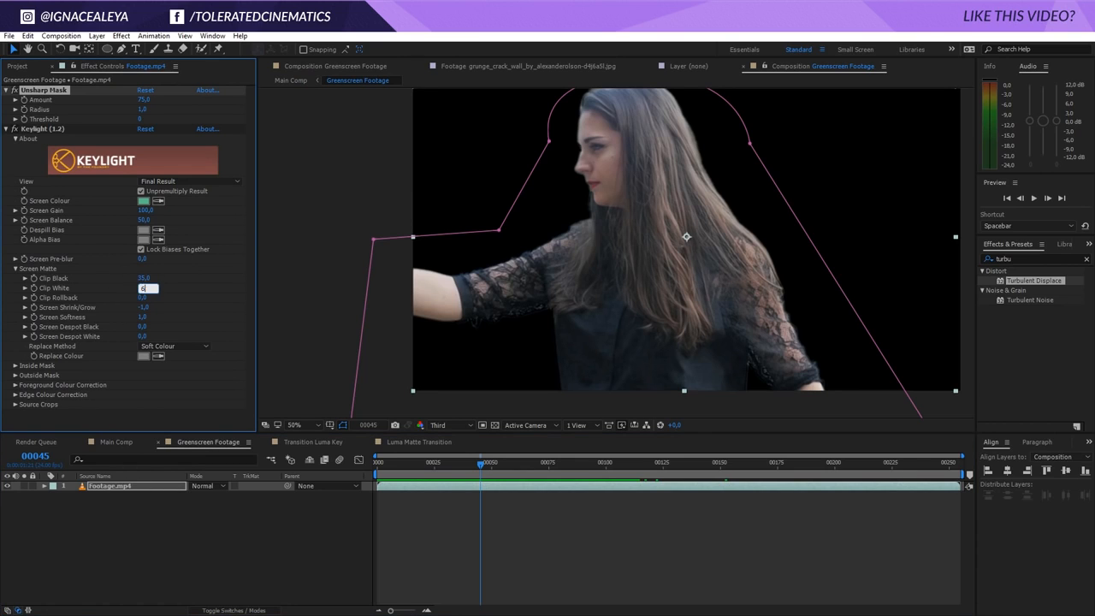
type("0")
key("Return")
left_click(113, 443)
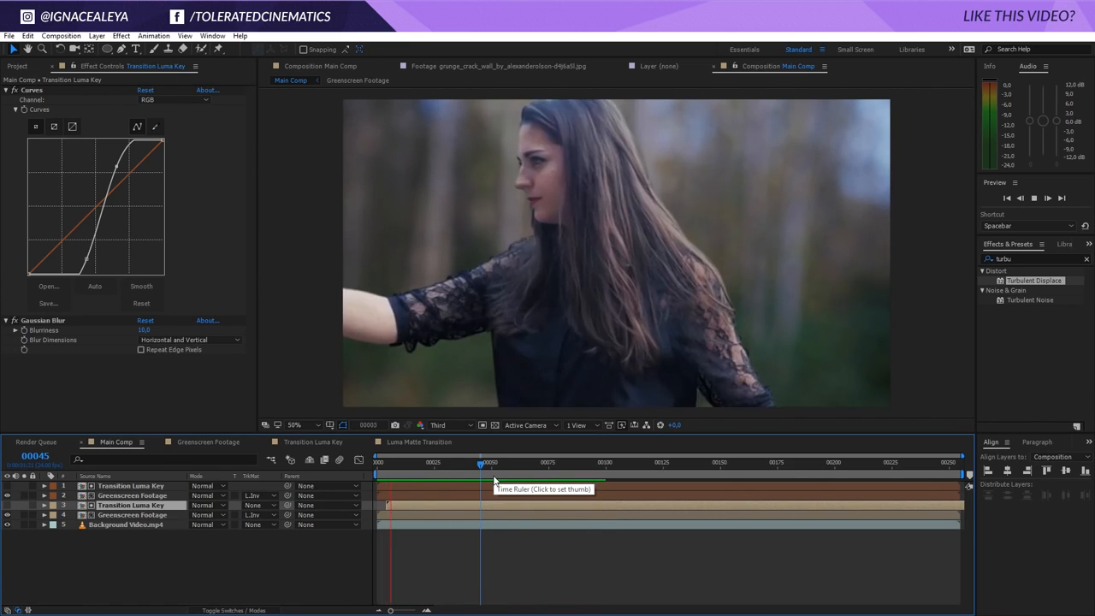
key("space")
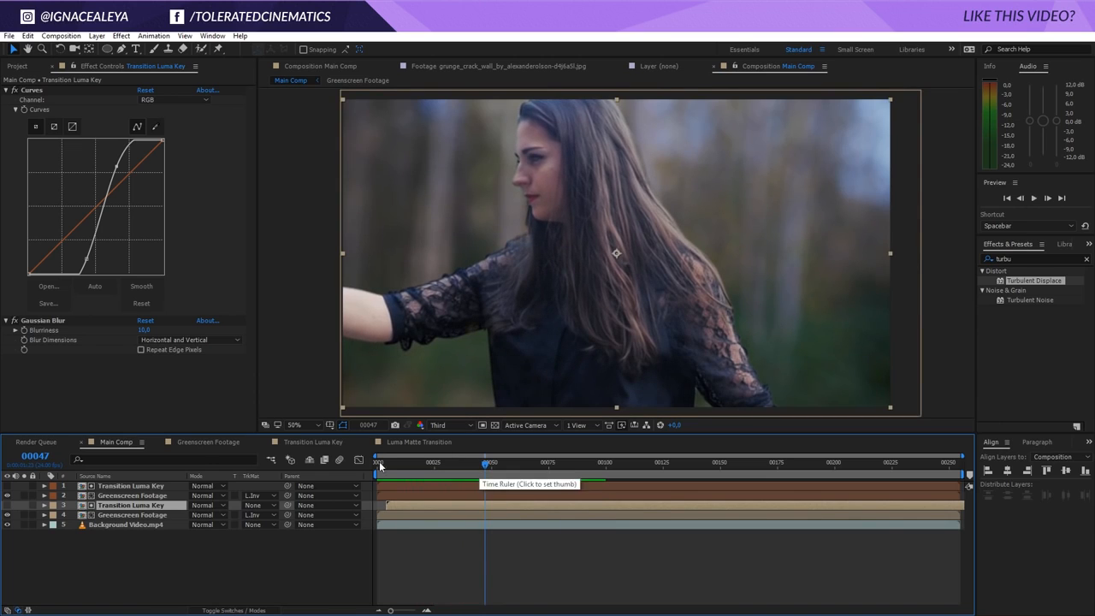
Step: Apply Remove Grain to Footage.mp4 in Greenscreen Footage, set its Viewing Mode to Final Output and place it above Unsharp Mask
left_click(208, 441)
left_click(122, 485)
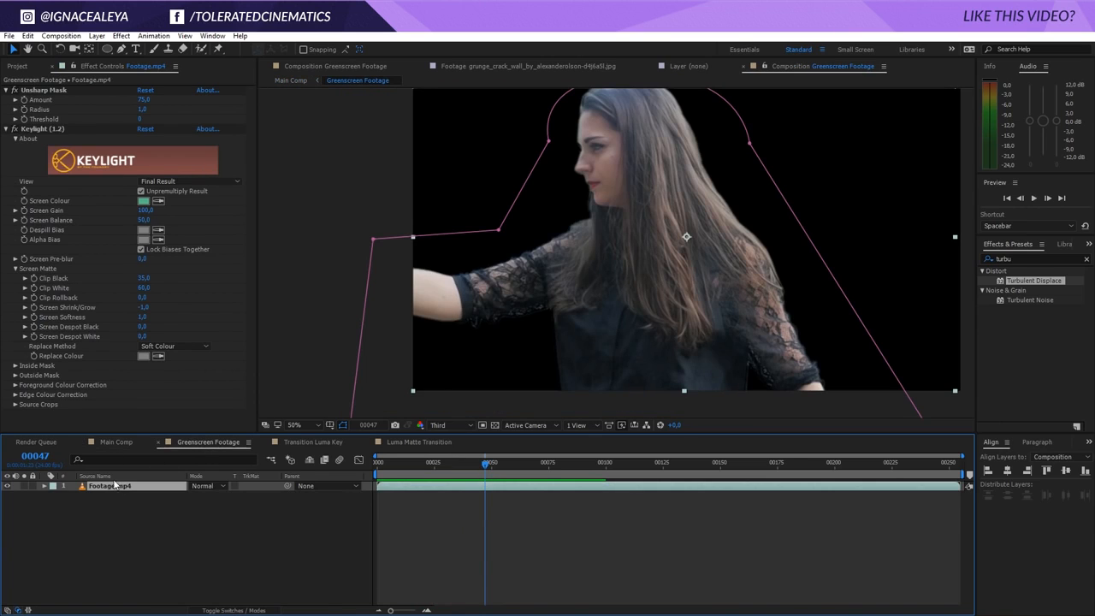
left_click(124, 38)
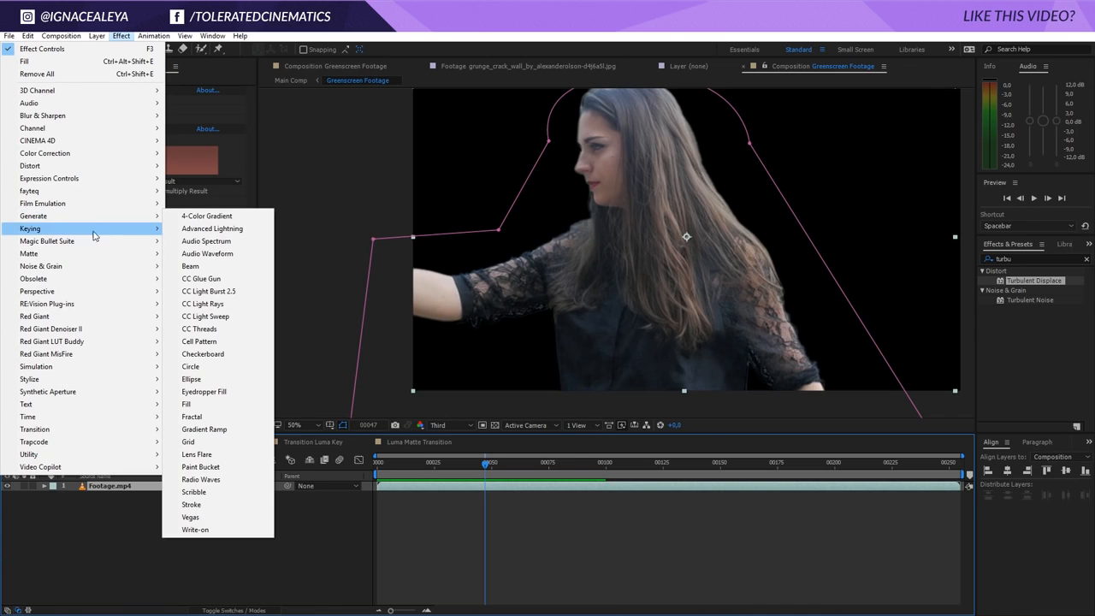
mouse_move(74, 268)
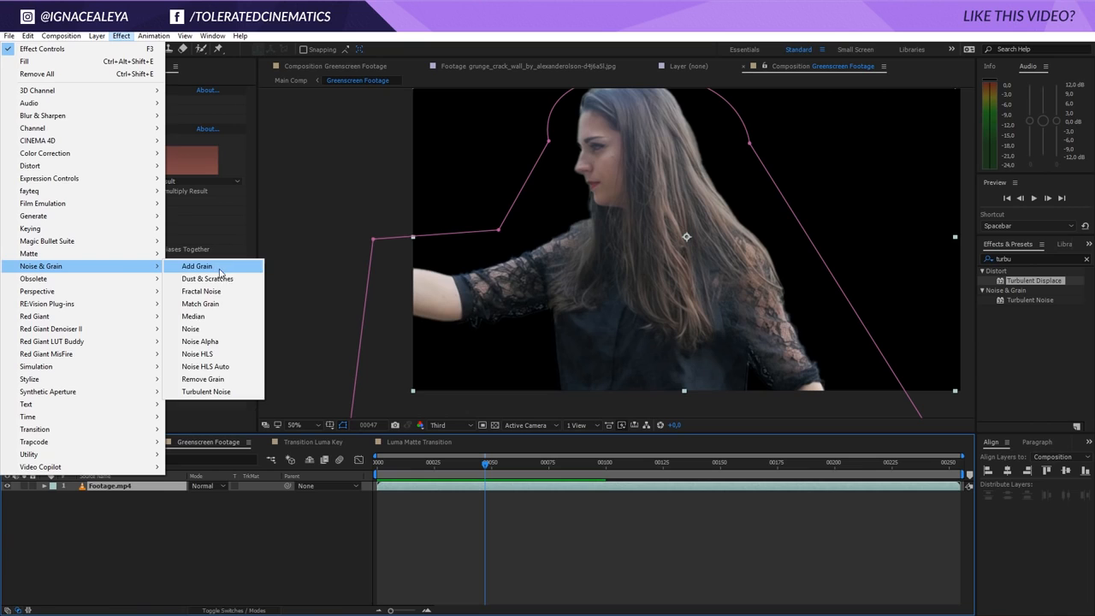
left_click(213, 385)
left_click(182, 359)
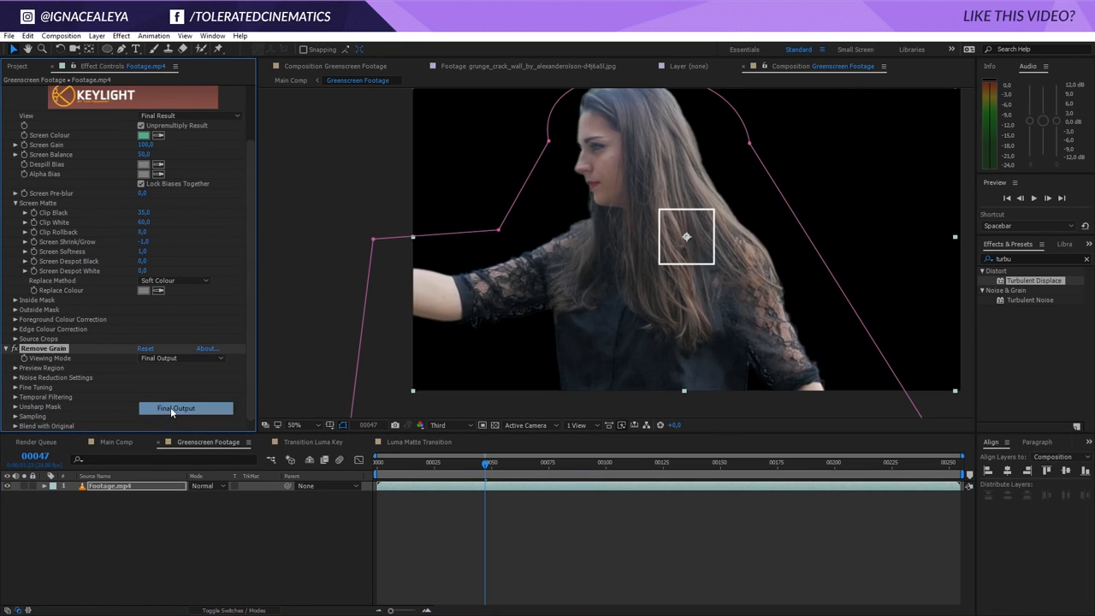
left_click(170, 407)
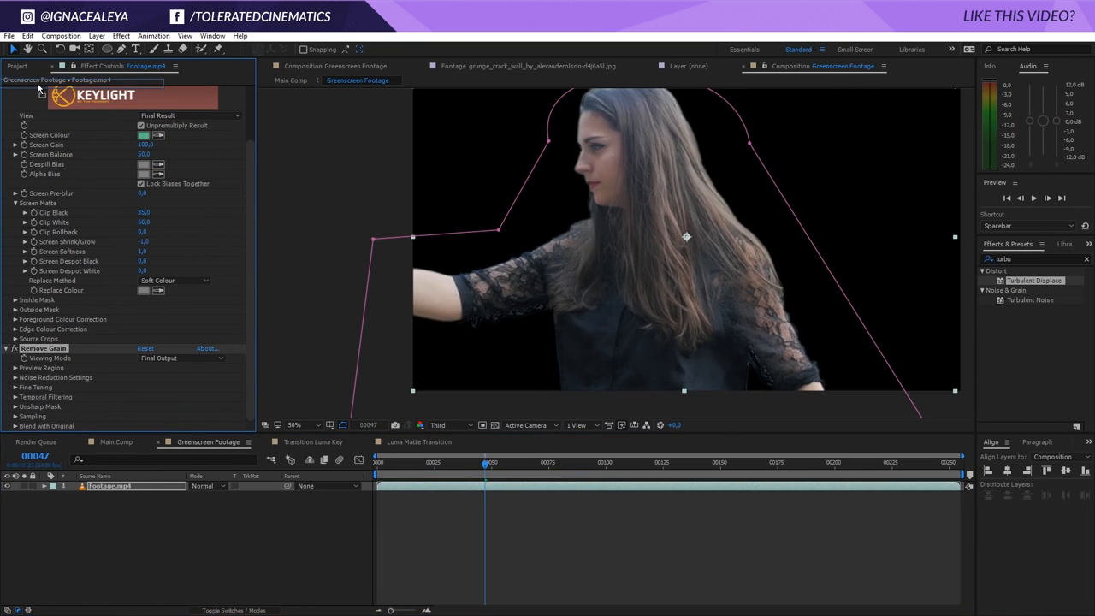
left_click_drag(40, 82, 41, 86)
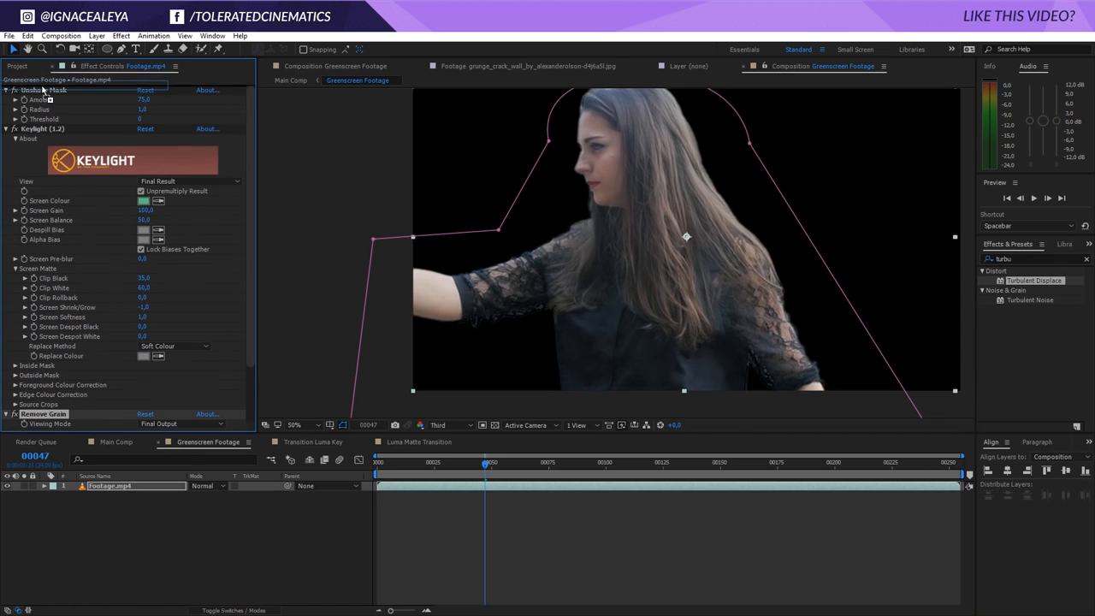
Step: Check the denoised footage in Main Comp, delete the Remove Grain effect from Footage.mp4 and return to Main Comp
left_click(121, 442)
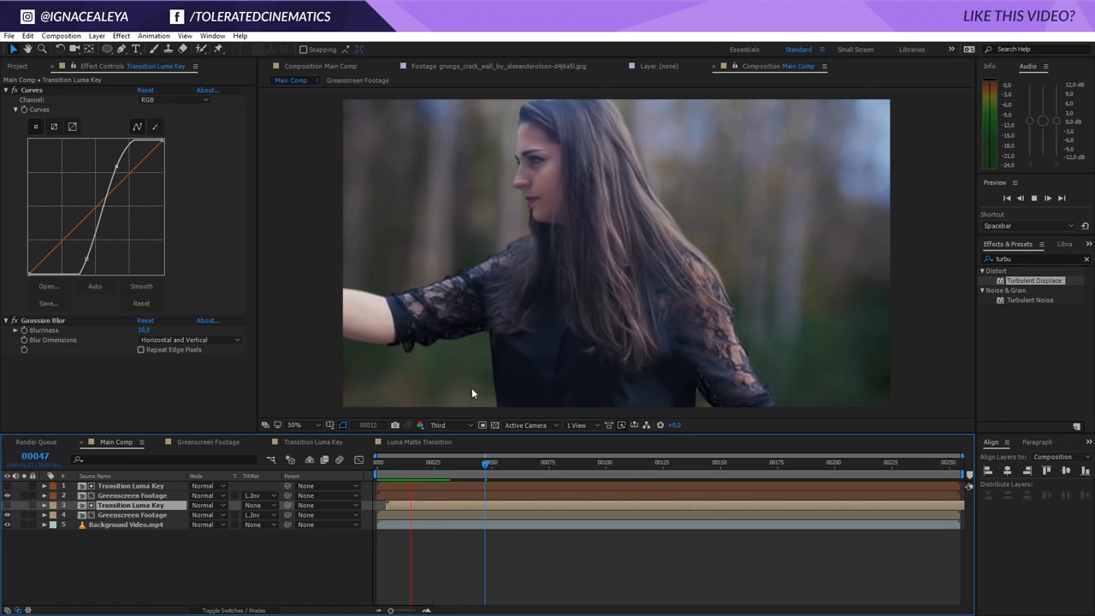
left_click(432, 462)
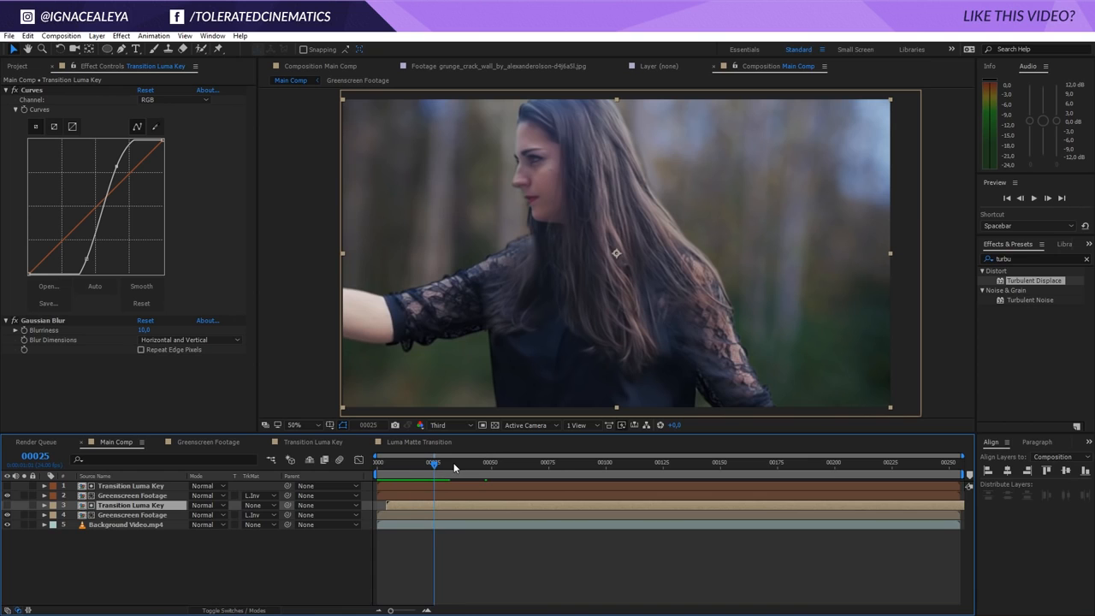
left_click_drag(439, 465, 488, 465)
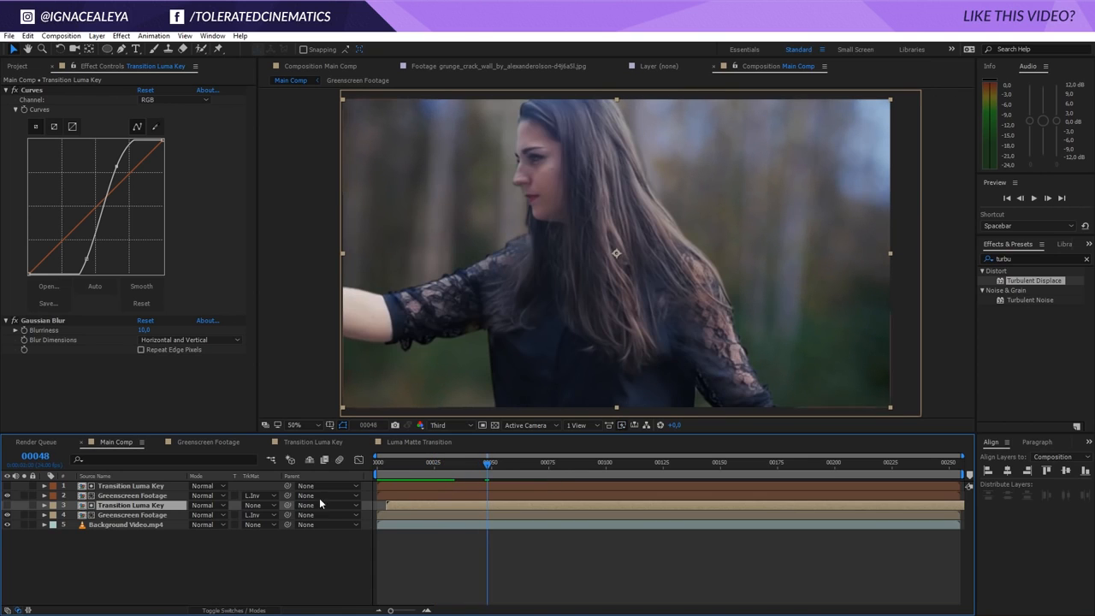
double_click(143, 514)
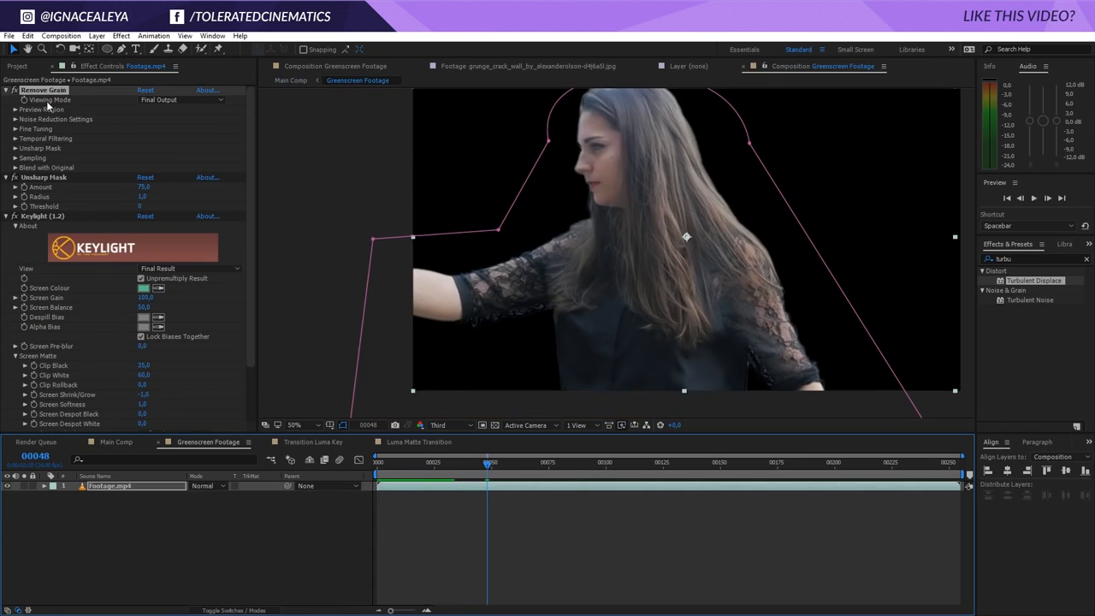
left_click(60, 92)
key("Delete")
left_click(134, 444)
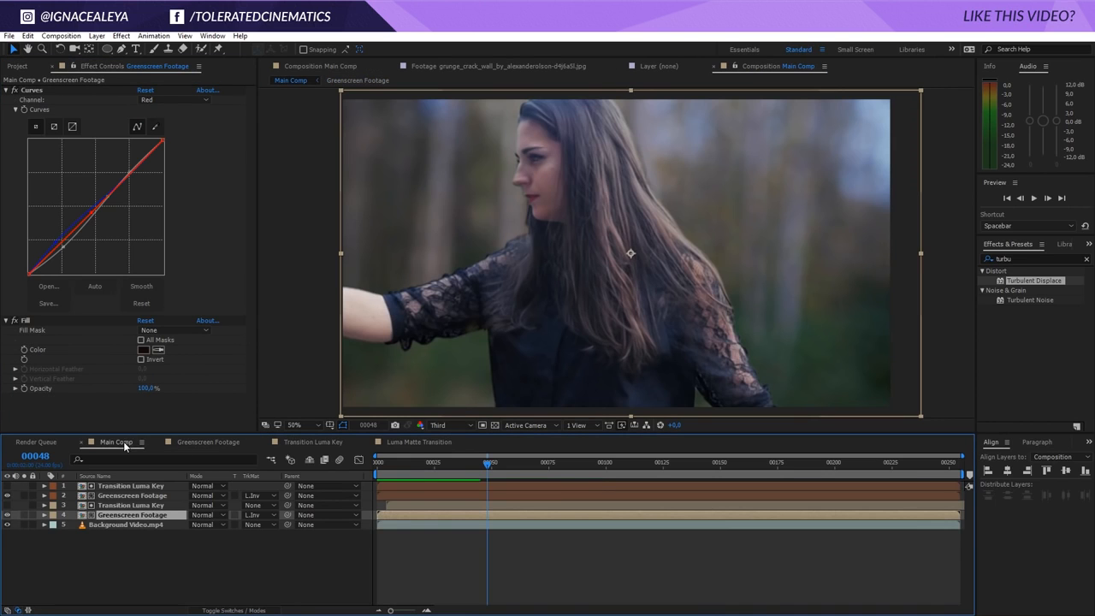
Step: Scrub Main Comp to frame 80 and create a new composition from the stock-photo skeleton ballet jump image
left_click_drag(523, 465, 560, 476)
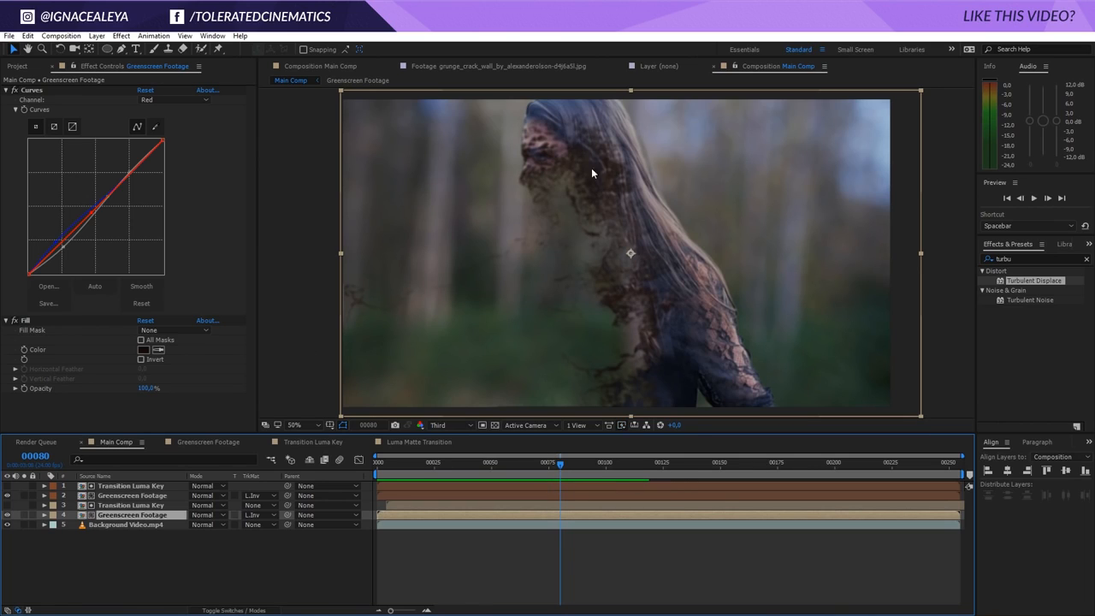
left_click(18, 67)
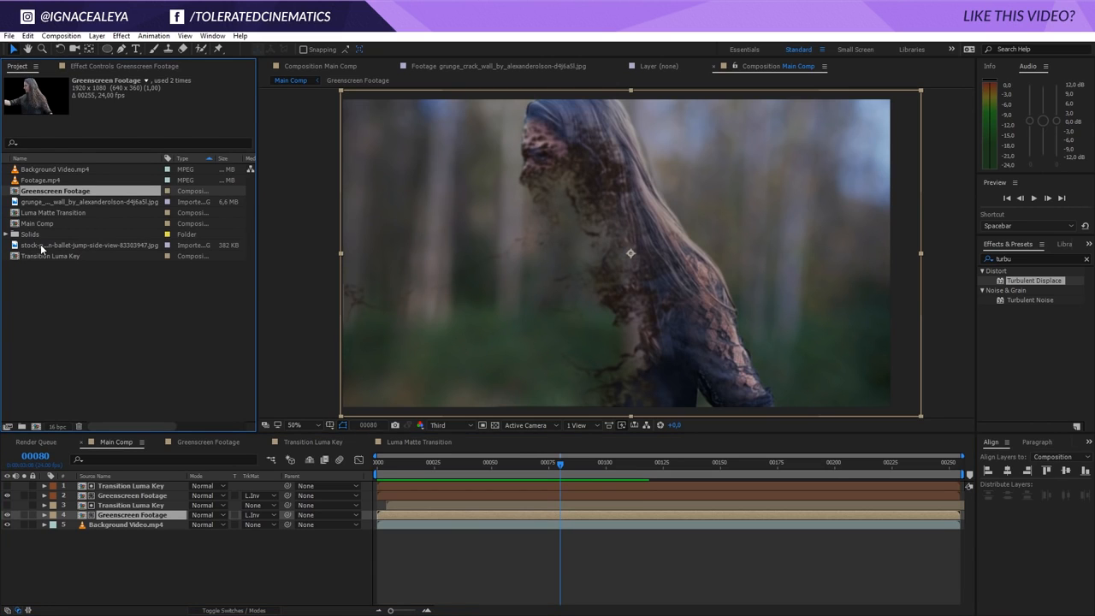
left_click_drag(41, 248, 36, 430)
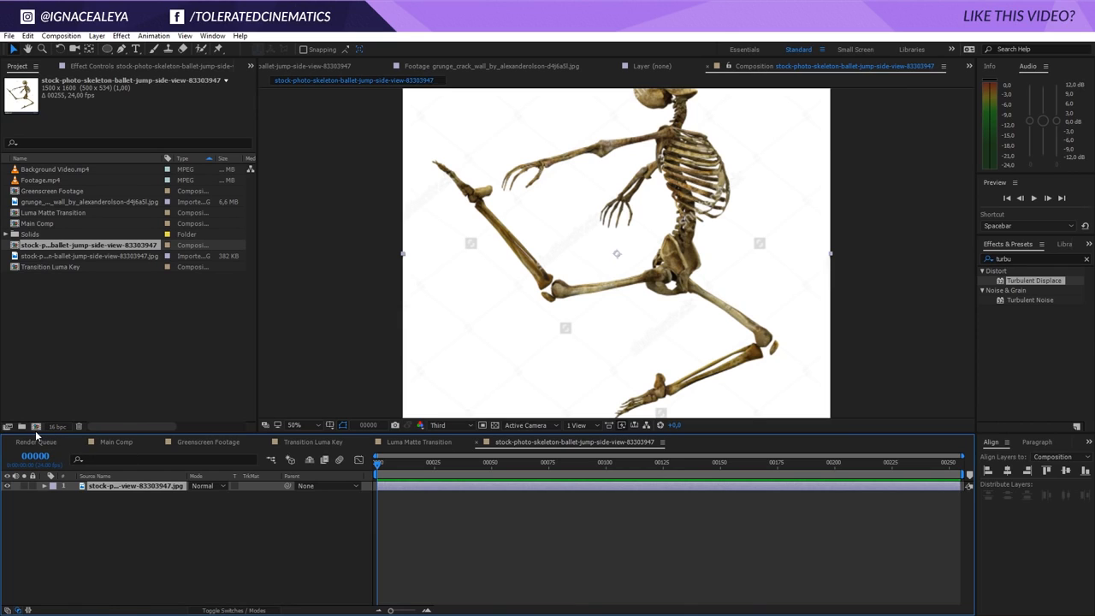
Step: Draw a rectangular mask around the entire skeleton image, reaching past its upper and side edges
left_click_drag(106, 50, 160, 50)
scroll(355, 202, "down", 2)
left_click_drag(452, 122, 785, 339)
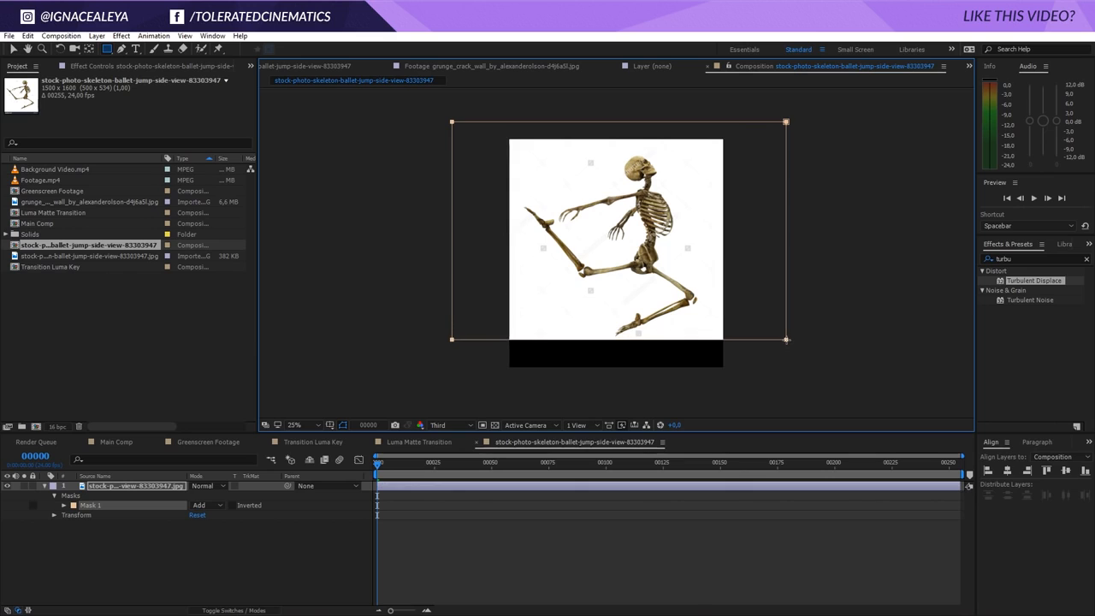
Step: Draw a closed Pen mask on the skeleton image layer around both arms and hands, following the front of the rib cage
left_click(179, 492)
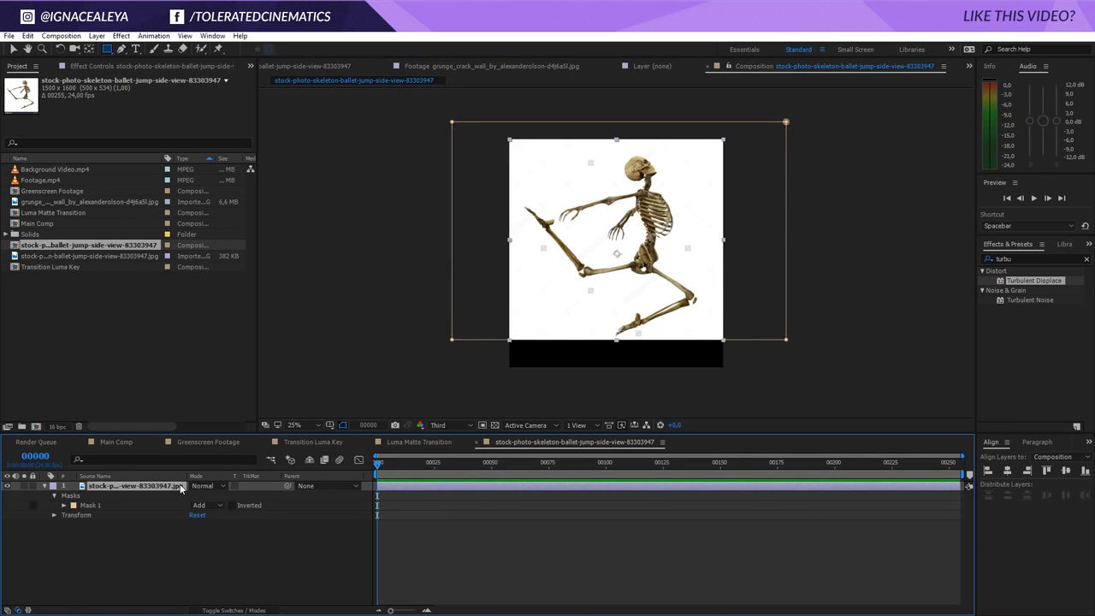
left_click(126, 50)
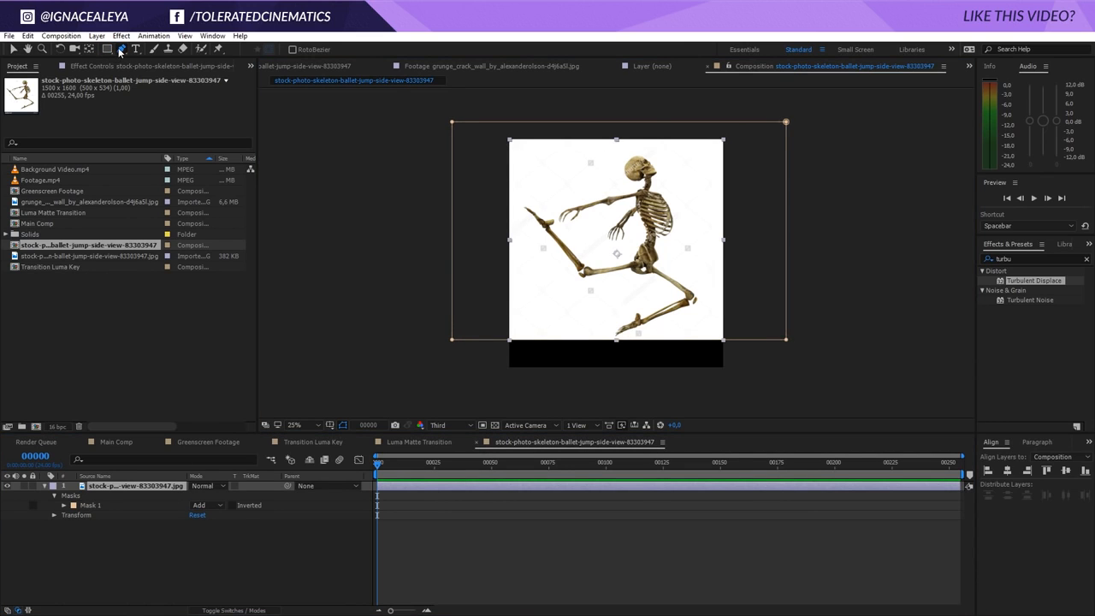
scroll(660, 183, "up", 2)
key("space")
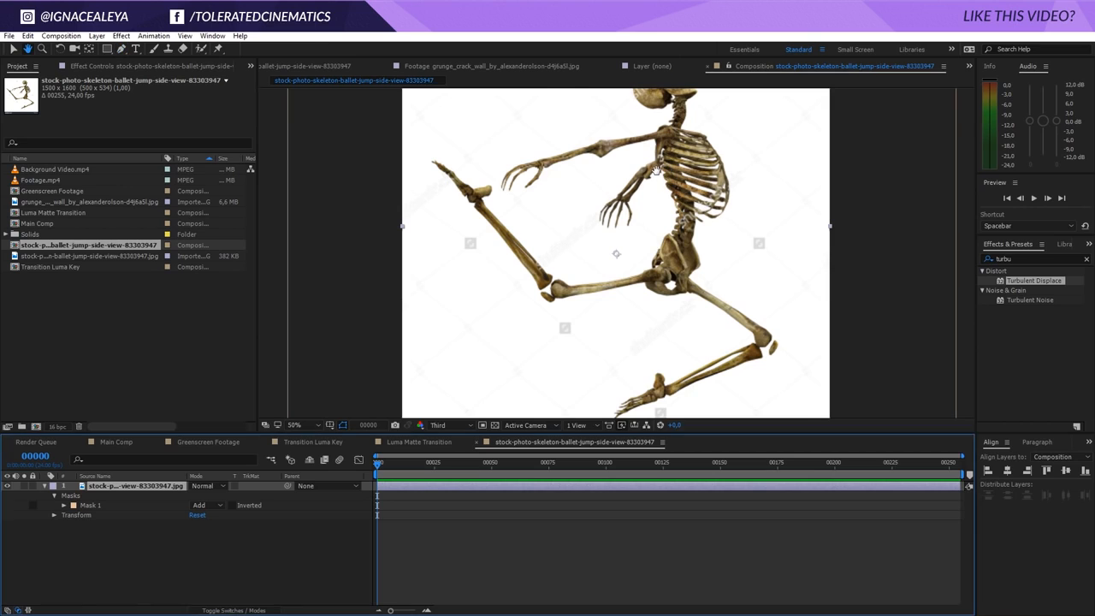
left_click_drag(655, 171, 639, 180)
left_click(618, 180)
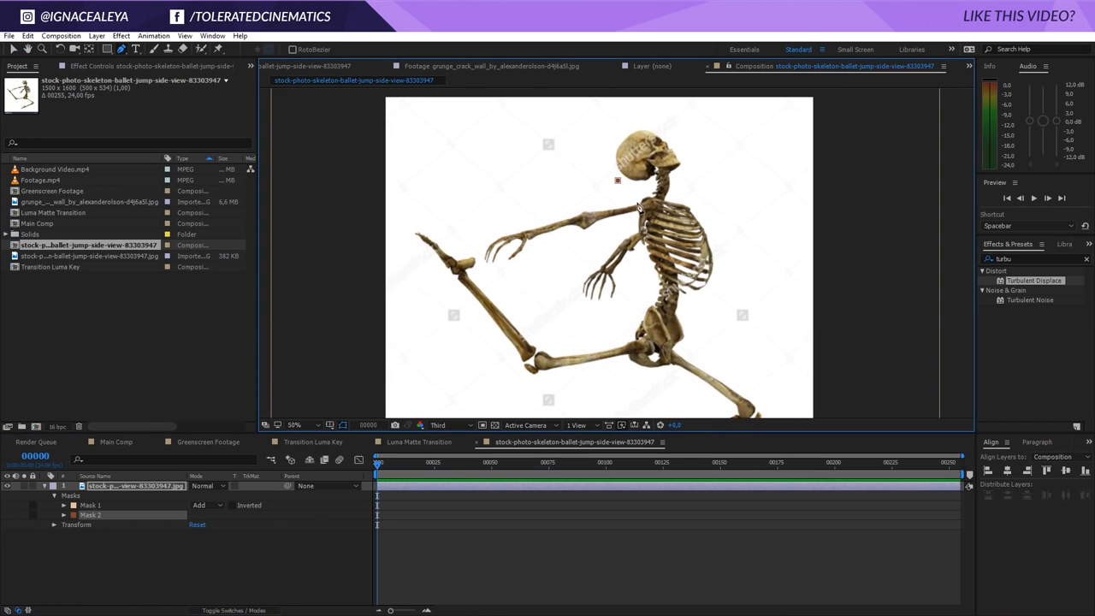
left_click(639, 208)
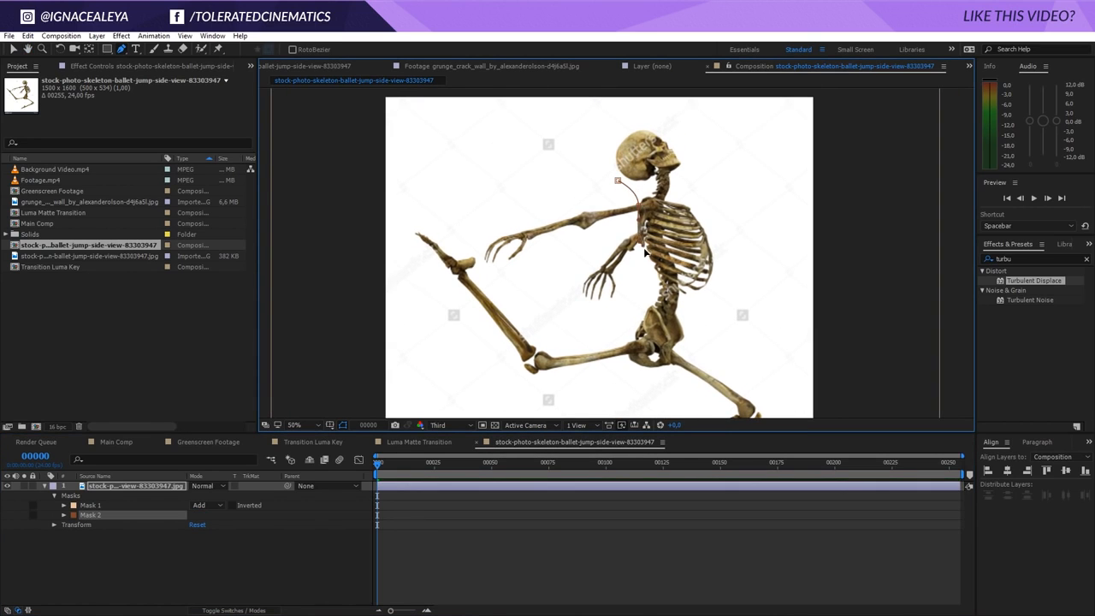
left_click(631, 283)
left_click(606, 319)
left_click(534, 319)
left_click(477, 265)
left_click(481, 212)
left_click(618, 180)
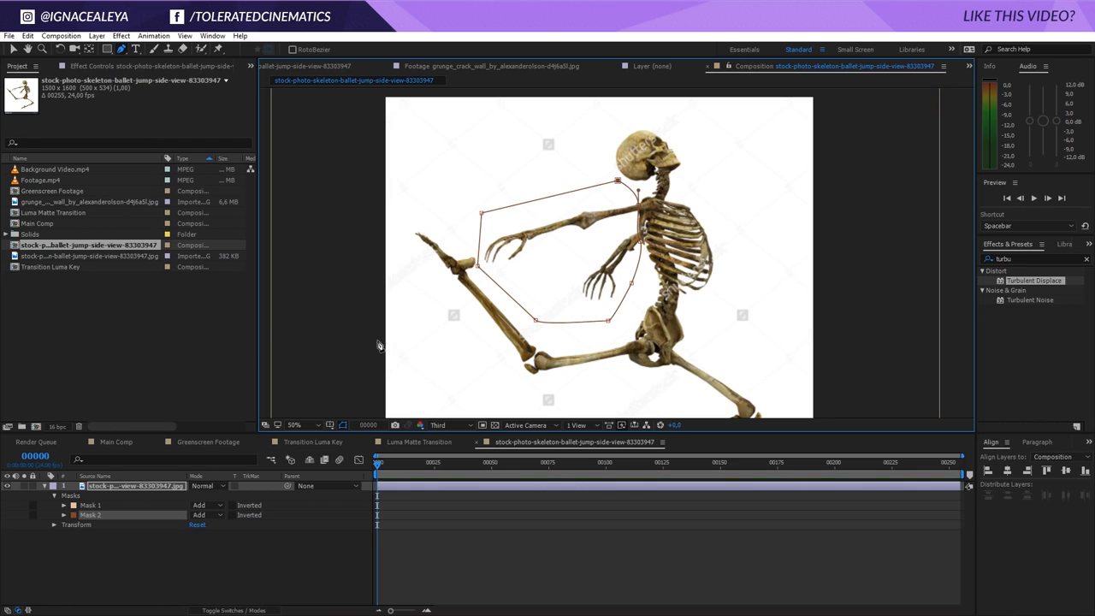
Step: Set Mask 2 to Subtract so the arms are cut out, and check the whole skeleton
left_click(205, 515)
left_click(215, 554)
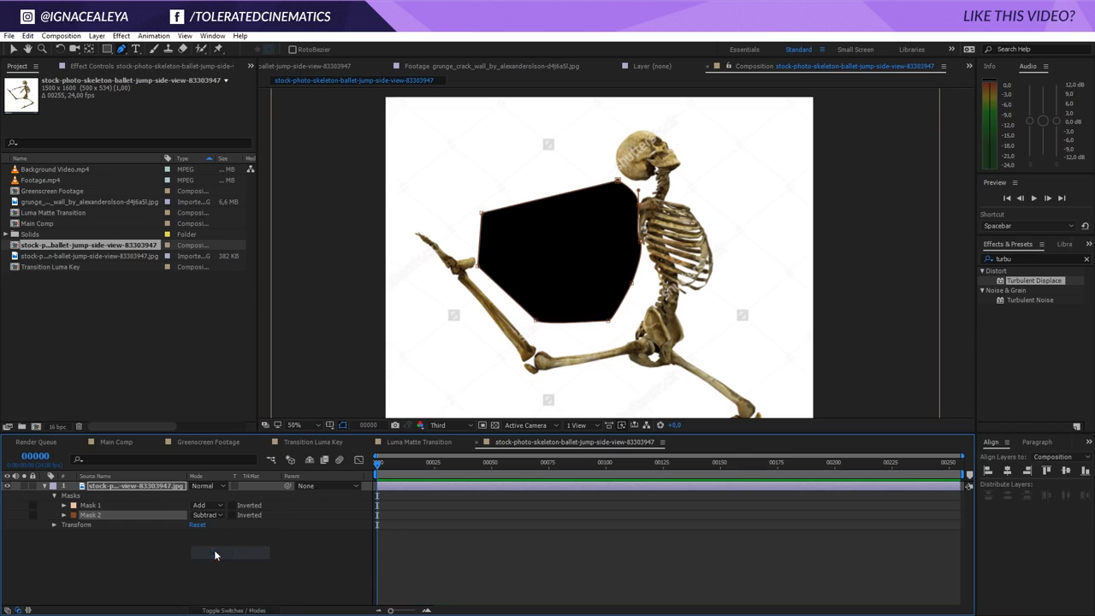
key("v")
left_click(186, 570)
scroll(589, 280, "down", 2)
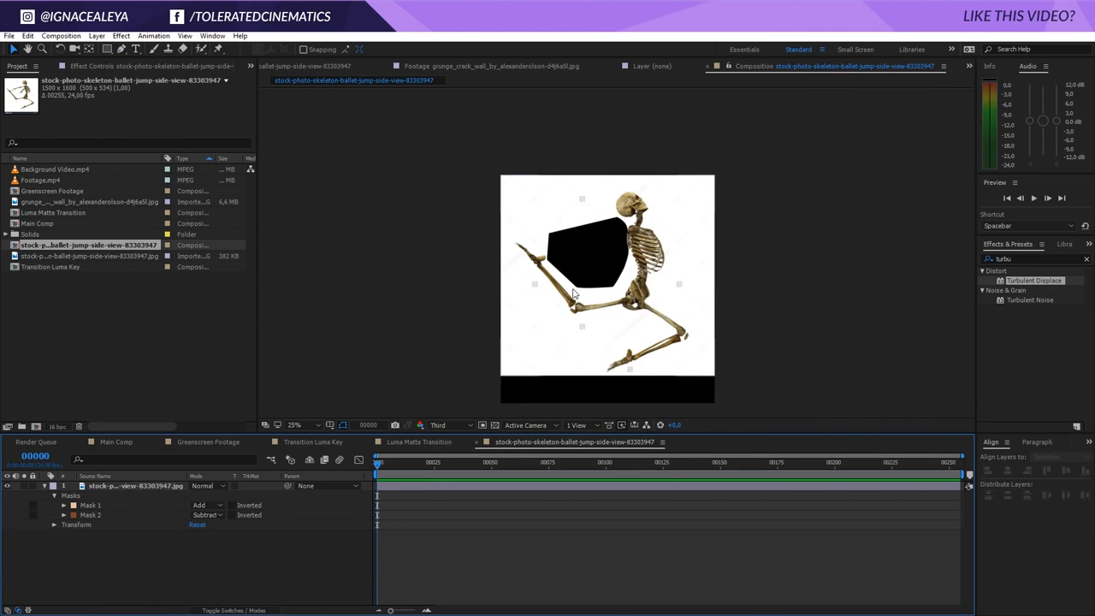
scroll(574, 294, "up", 2)
Step: Pre-compose the masked skeleton image layer as "Skeleton", moving all attributes into the new composition
left_click(127, 486)
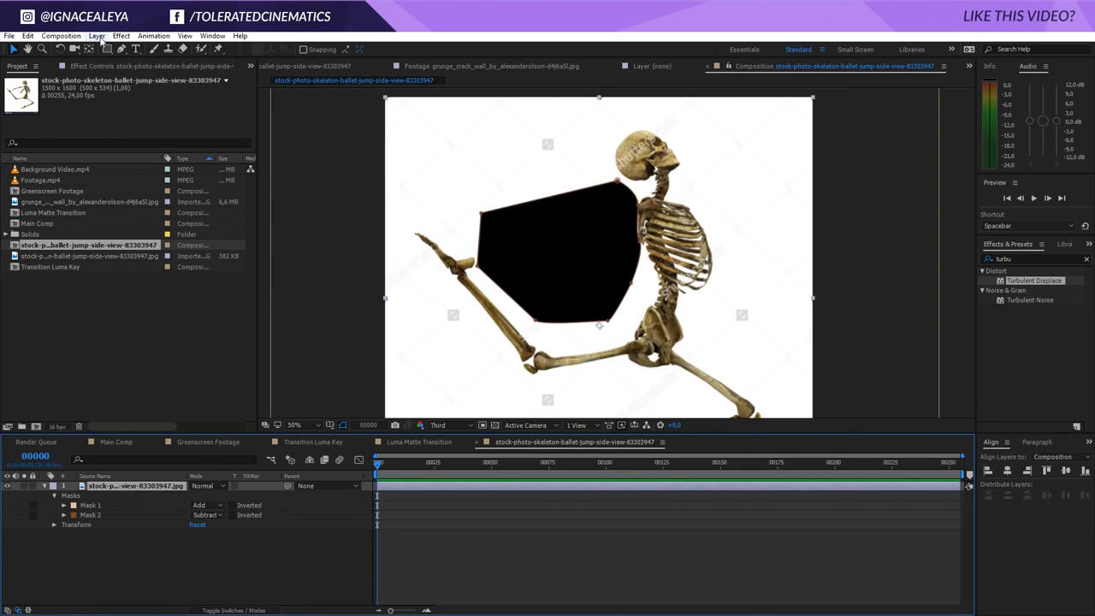
left_click(97, 36)
left_click(108, 463)
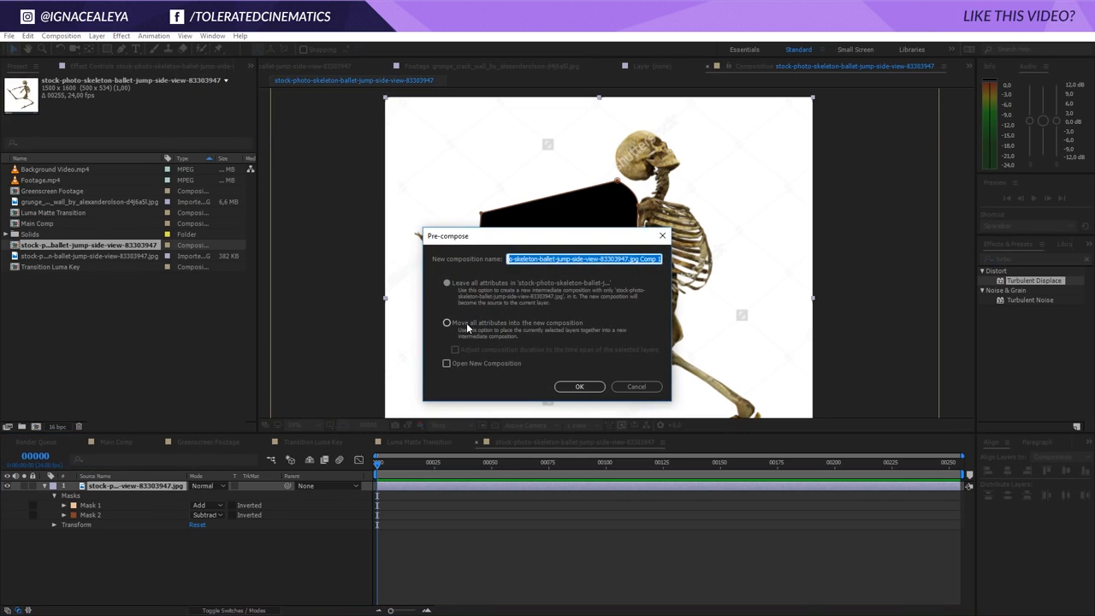
left_click(467, 327)
left_click(552, 259)
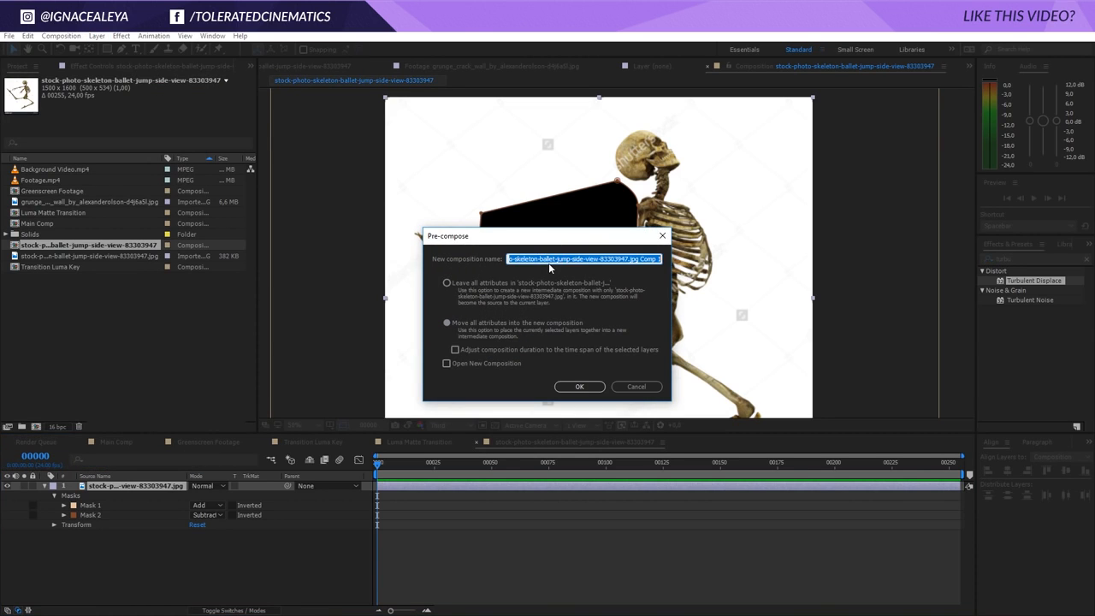
type("Skeleton")
key("Return")
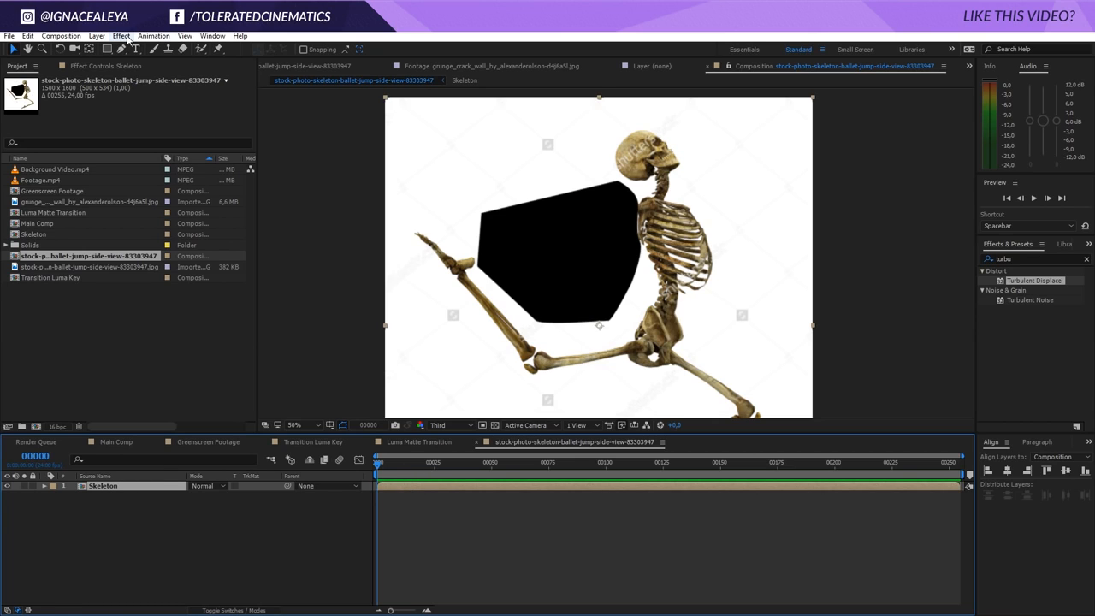
Step: Rename the stock-photo skeleton composition as "Skeleton Comp" in its composition settings
left_click(122, 37)
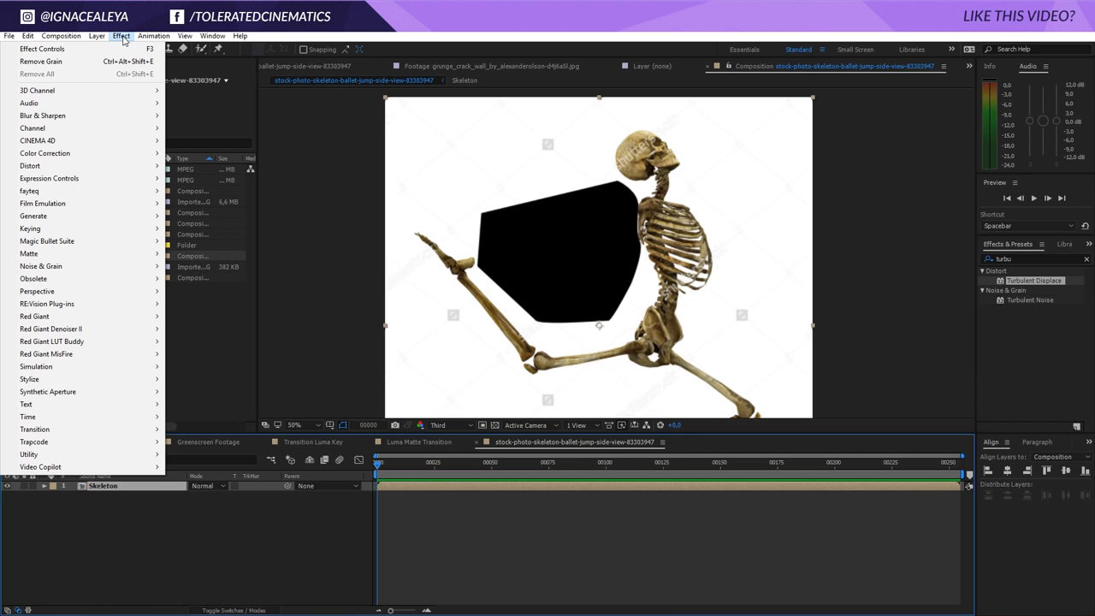
right_click(405, 444)
left_click(455, 464)
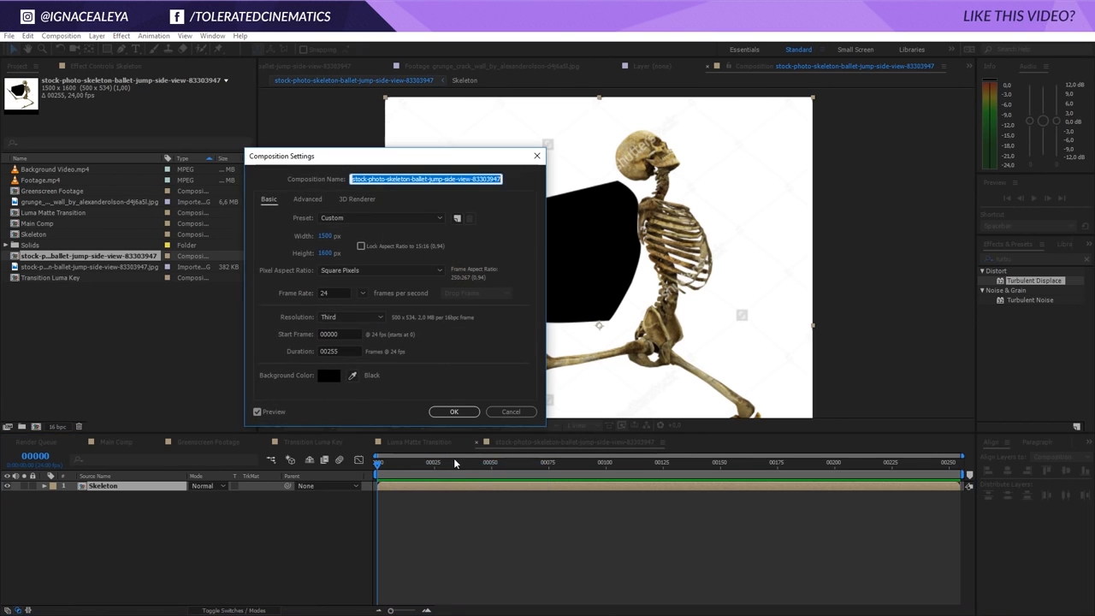
type("Skeleton Comp")
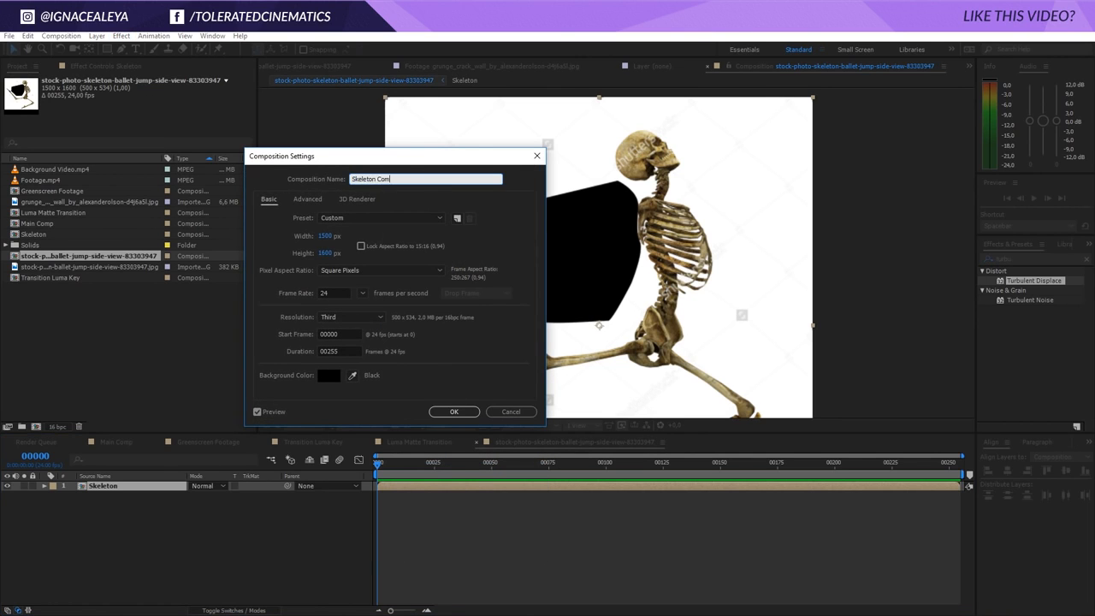
key("Return")
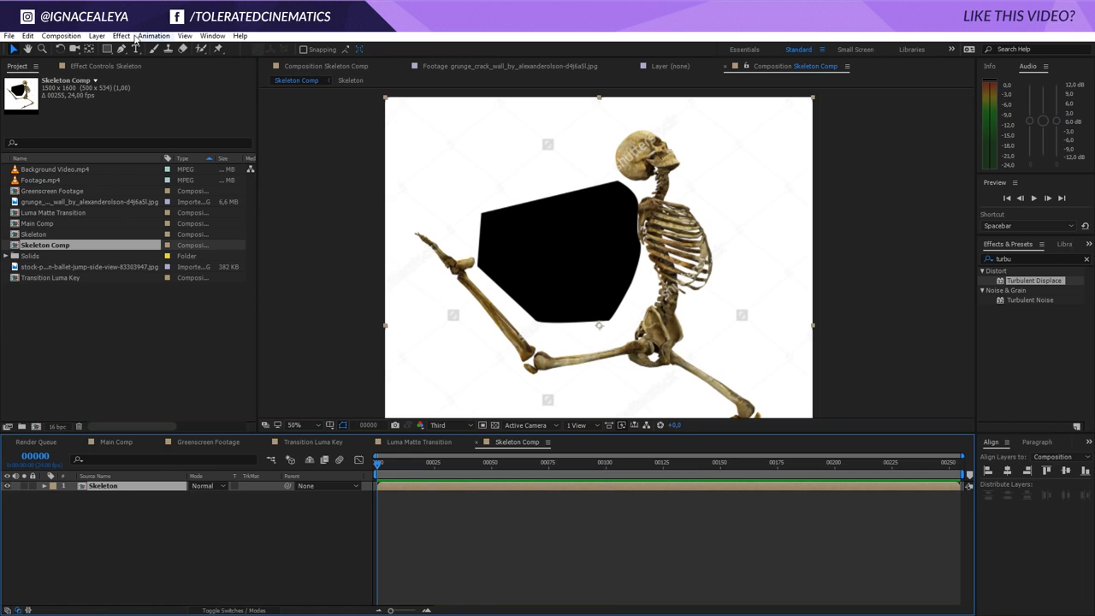
Step: Apply the Extract keying effect to the Skeleton layer and lower its White Point to 224
left_click(121, 36)
mouse_move(60, 229)
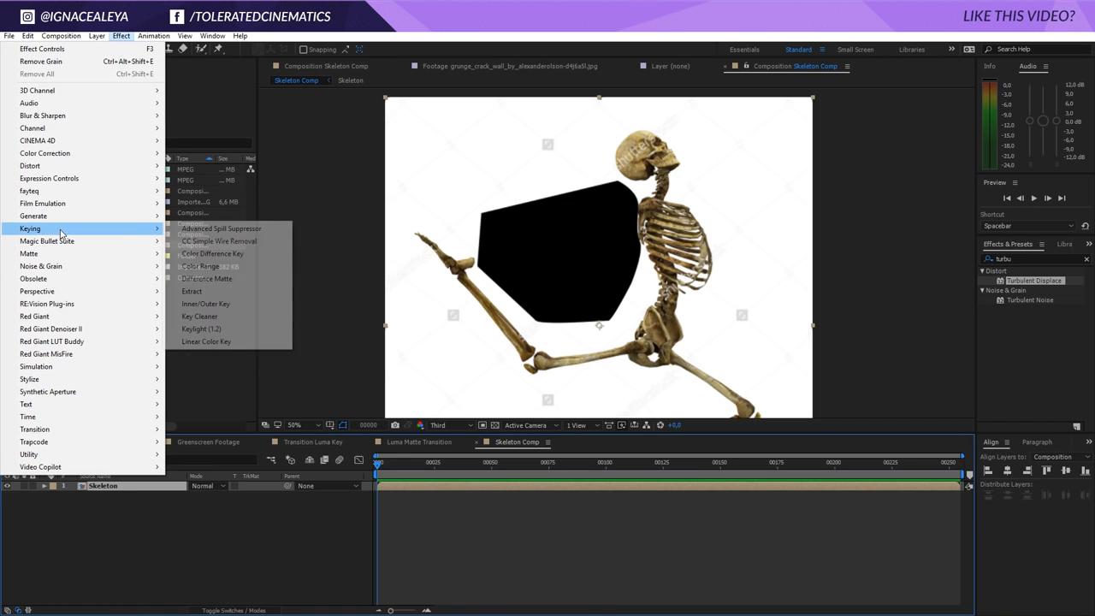
left_click(207, 293)
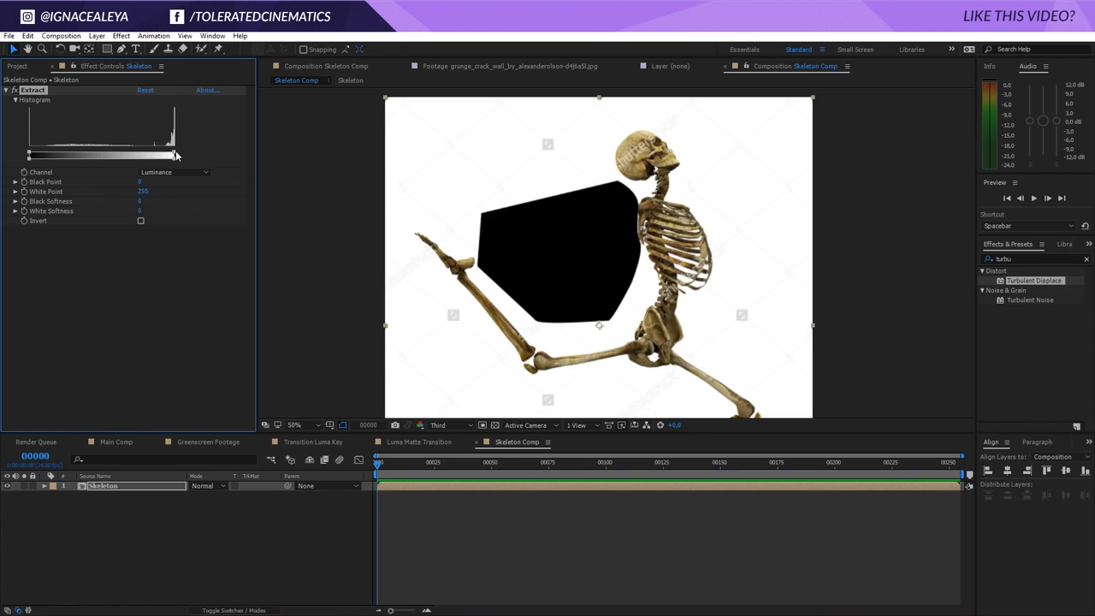
left_click_drag(175, 155, 156, 156)
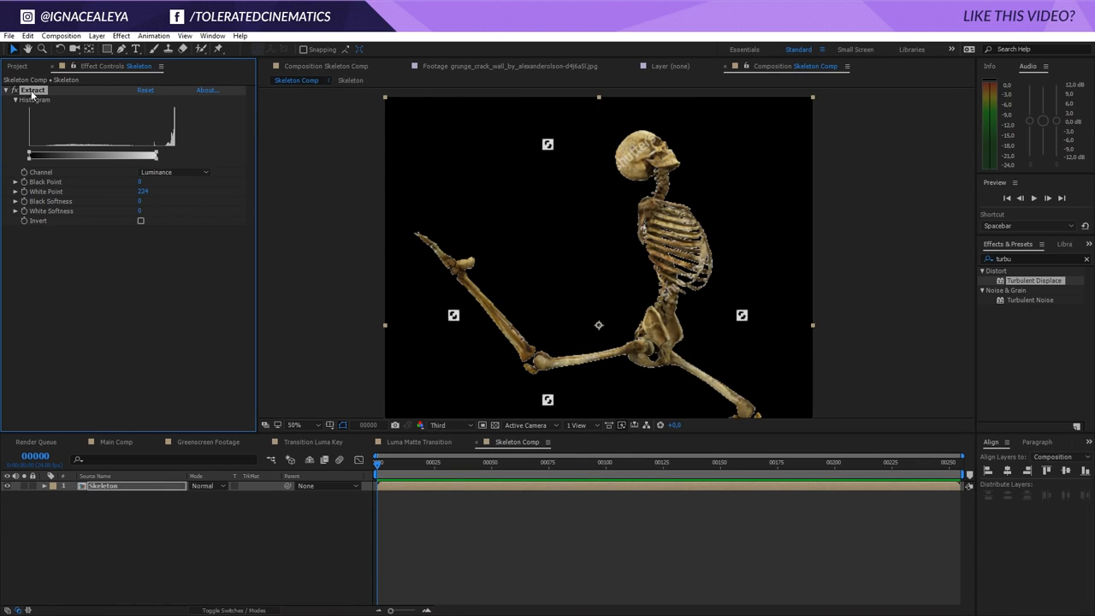
Step: Move the Extract effect from the Skeleton layer onto the image layer inside the Skeleton composition and return to Skeleton Comp
key("Delete")
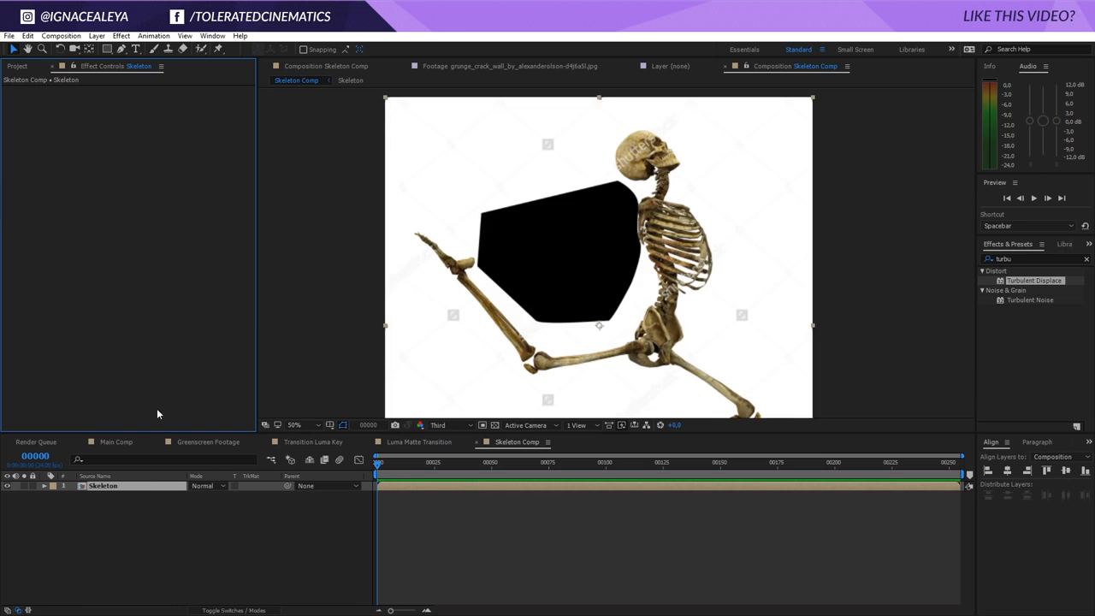
double_click(126, 487)
left_click(128, 487)
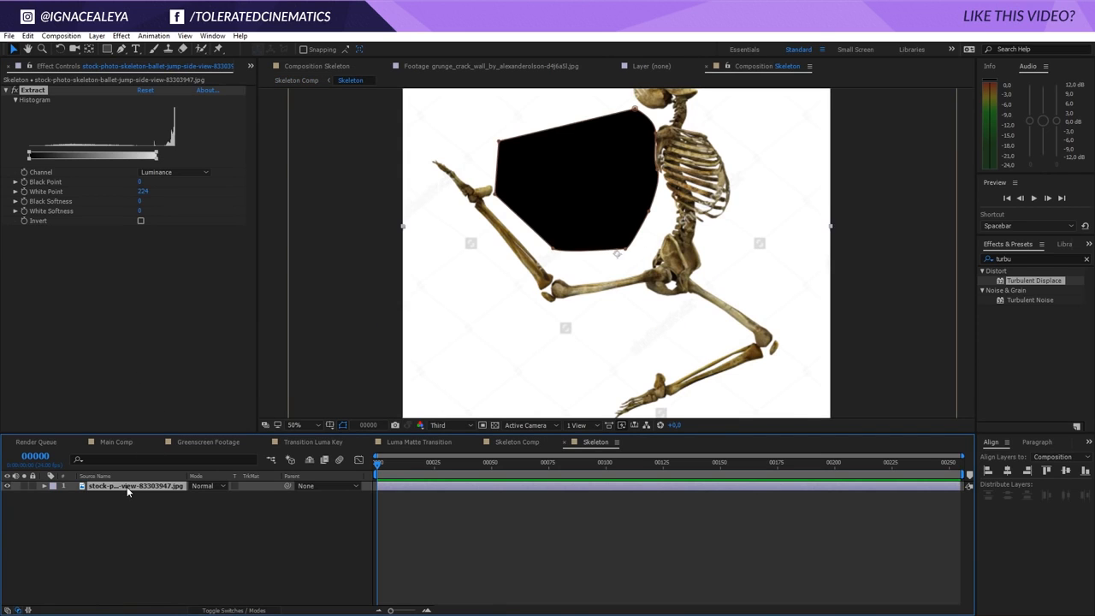
left_click(520, 442)
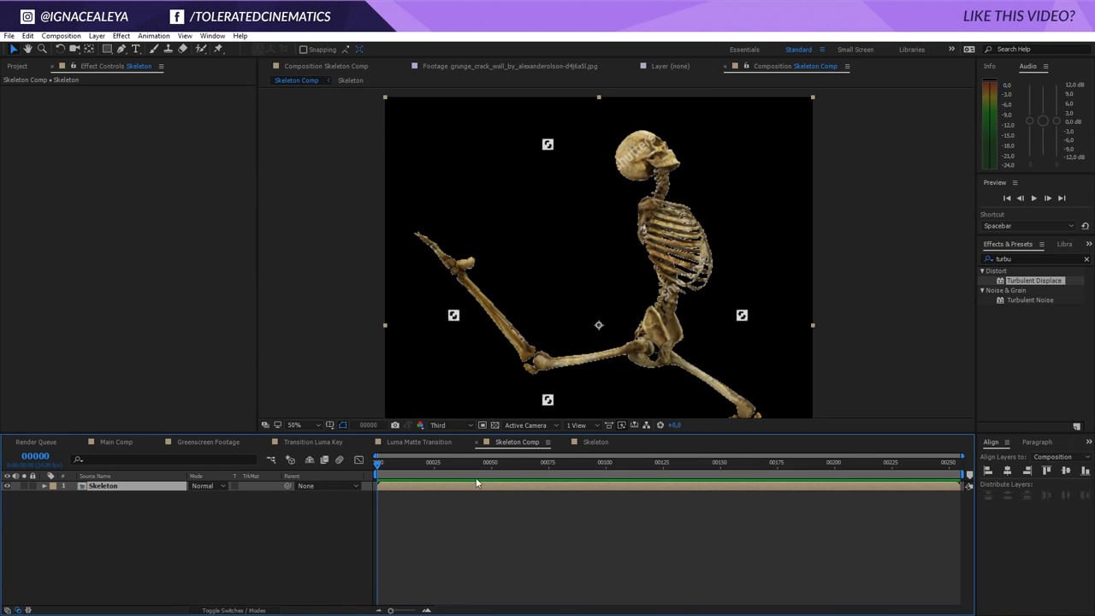
Step: Lower Extract's White Point to 209 on the image layer in the Skeleton composition and inspect the key in Skeleton Comp
left_click(594, 442)
left_click_drag(156, 154, 147, 154)
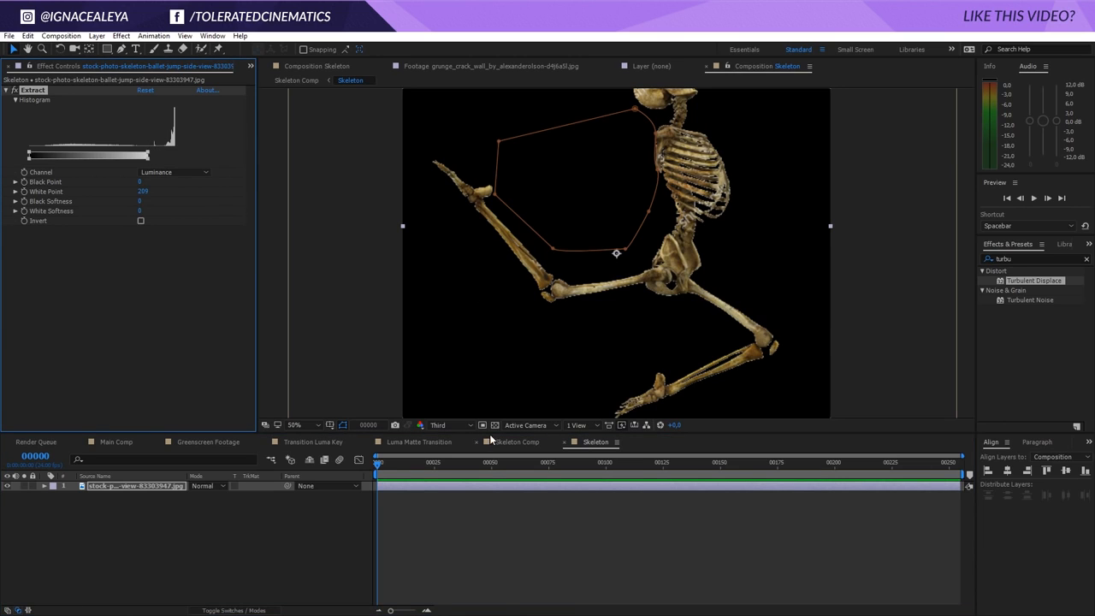
left_click(517, 442)
scroll(611, 292, "down", 2)
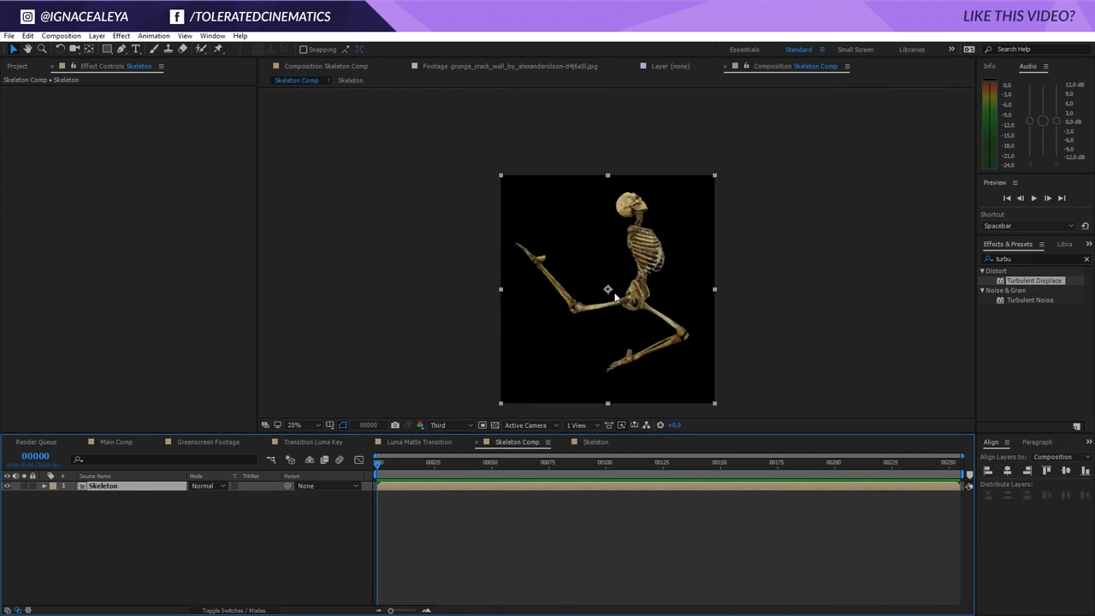
scroll(611, 293, "up", 2)
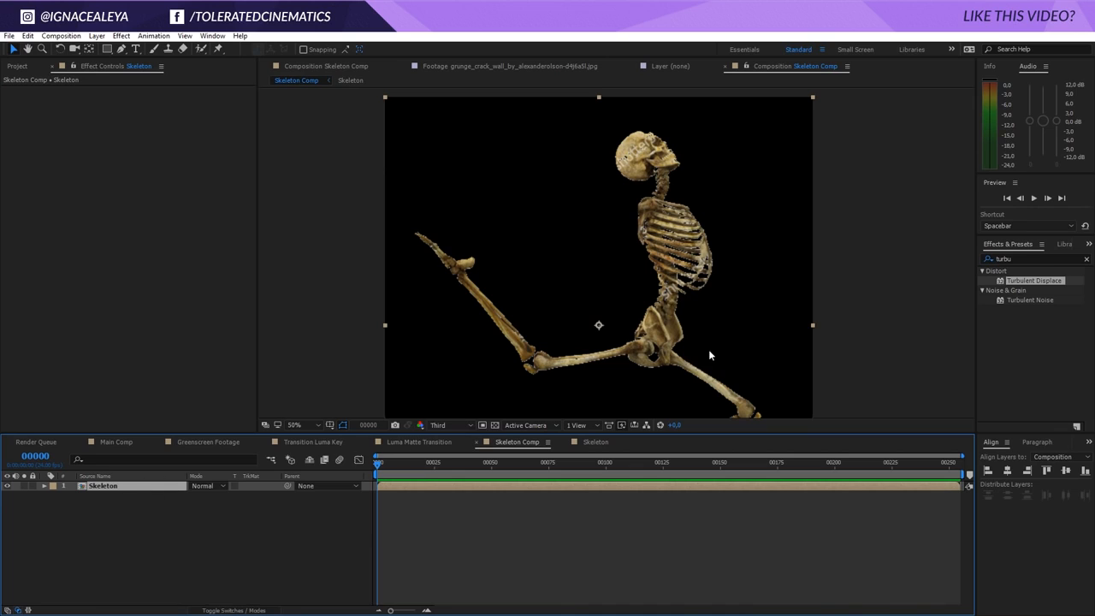
Step: Find the choker effects and apply Matte Choker to the Skeleton layer in Skeleton Comp
key("ctrl+5")
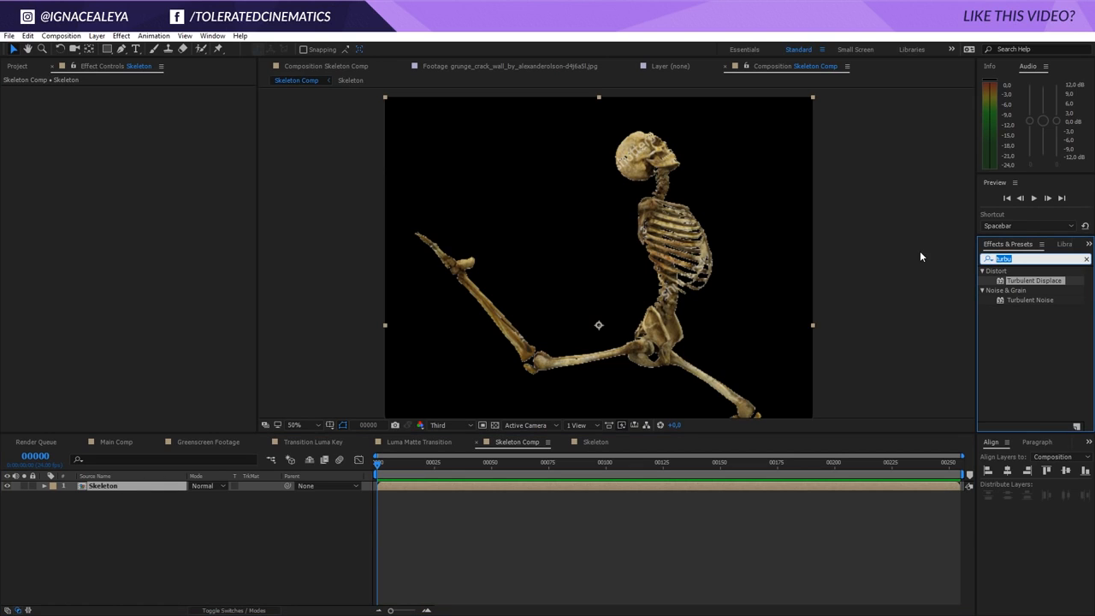
type("choker")
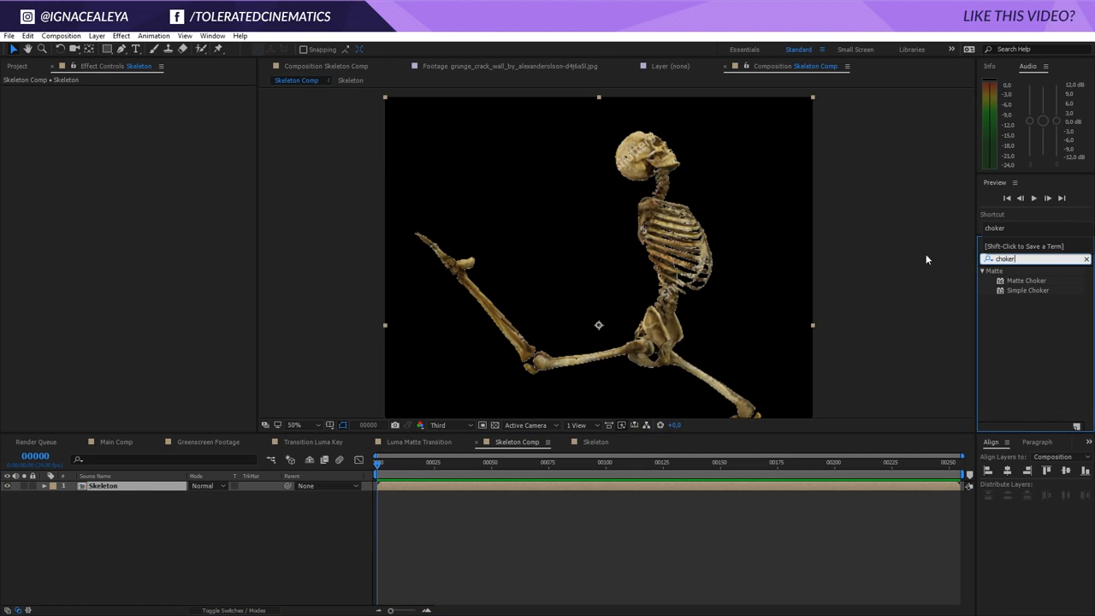
left_click_drag(1015, 279, 564, 489)
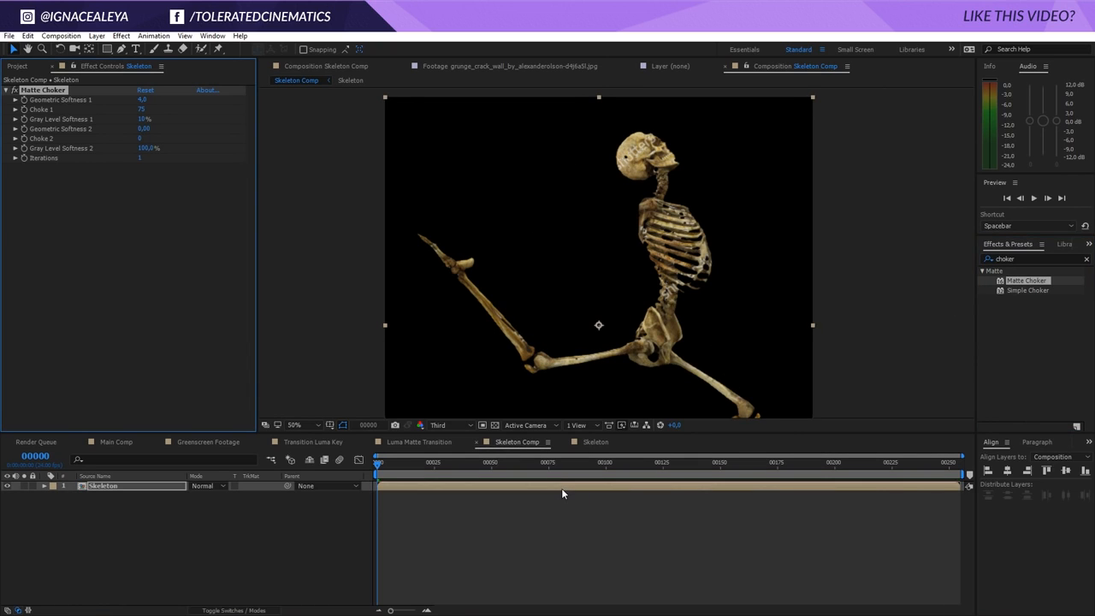
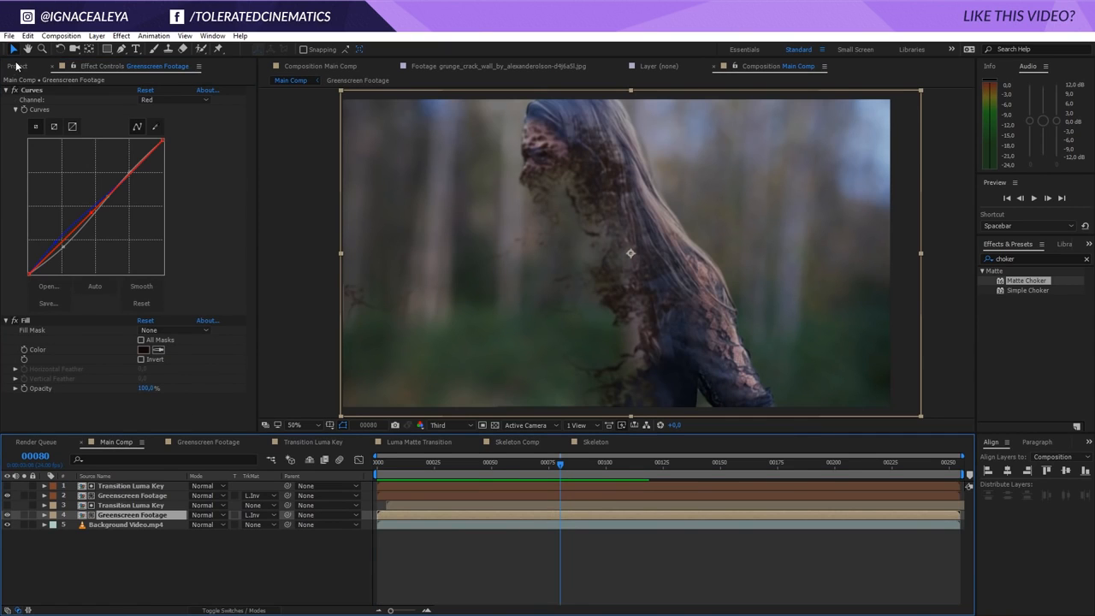
Step: Add the Skeleton composition to Main Comp as the topmost layer
left_click(17, 66)
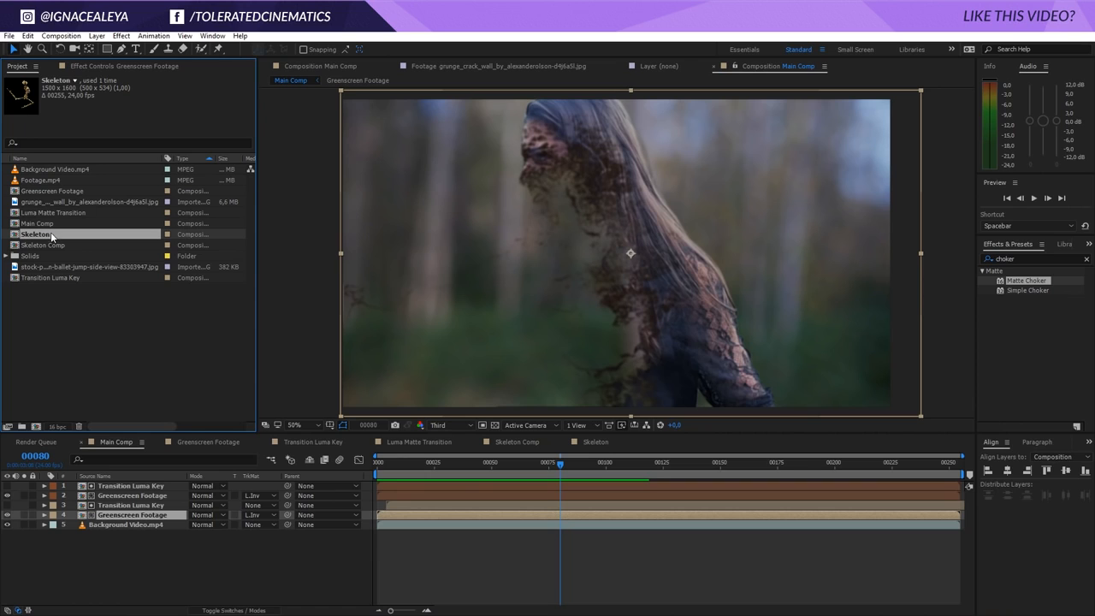
left_click_drag(51, 236, 129, 490)
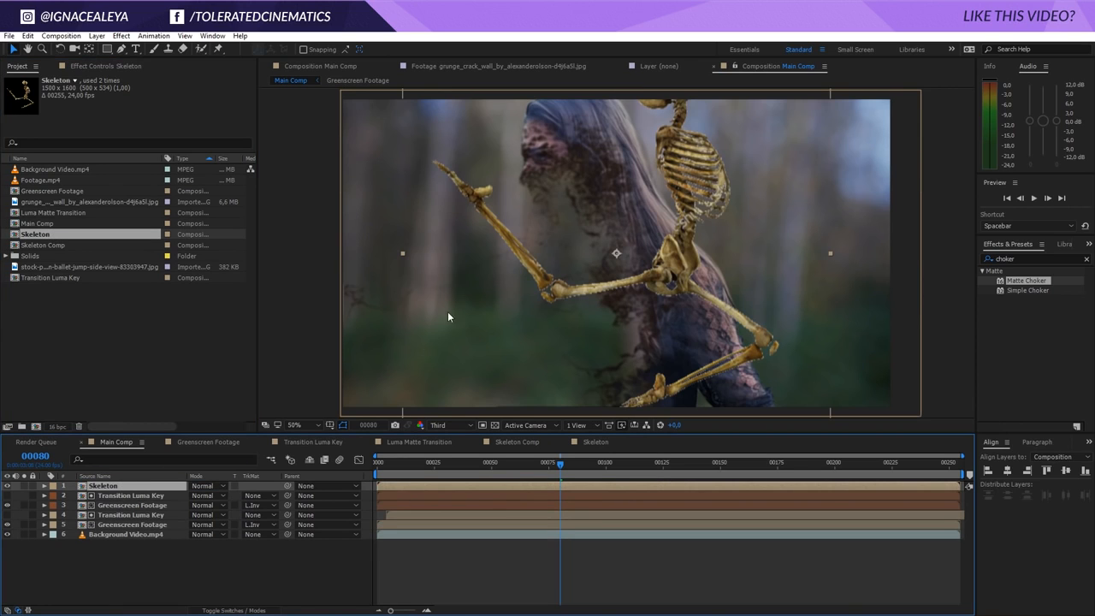
Step: Solo the upper Greenscreen Footage layer in Main Comp and set its track matte to No Track Matte
left_click(121, 496)
left_click(128, 506)
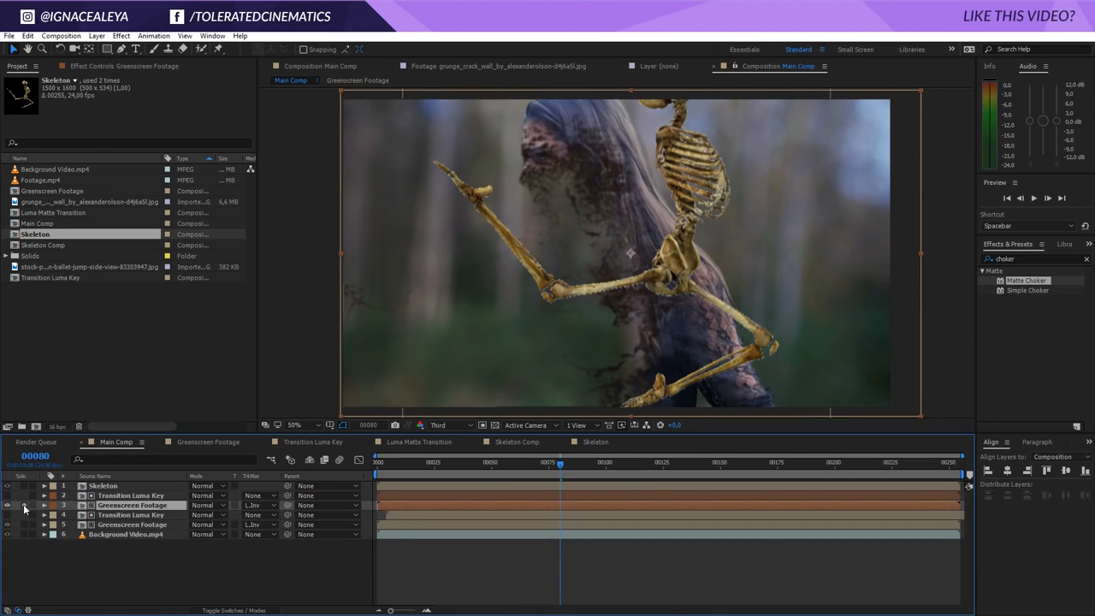
left_click(24, 506)
left_click(260, 505)
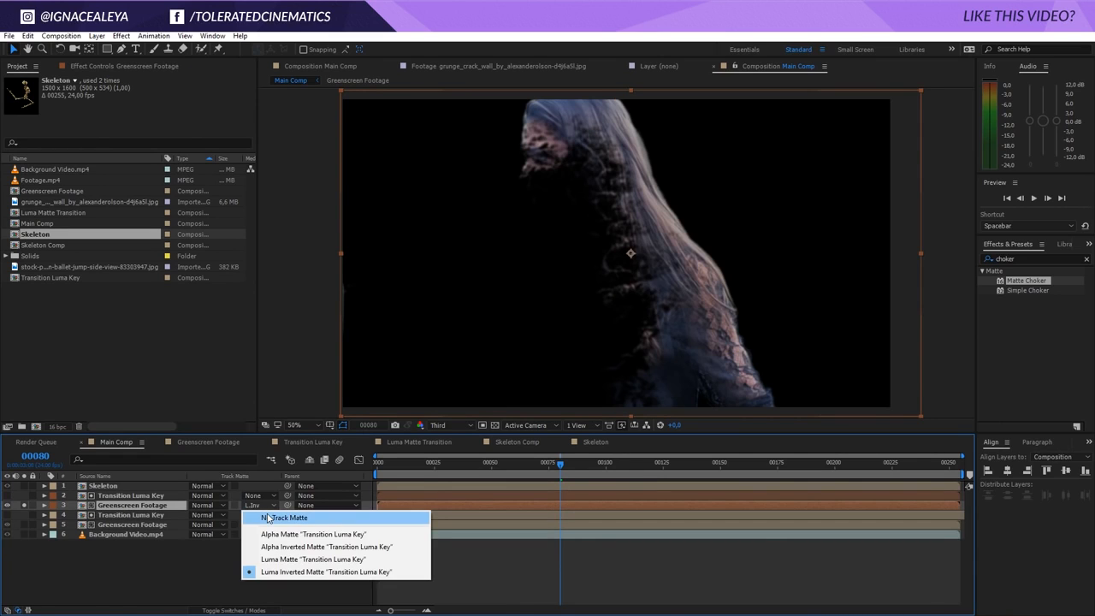
left_click(268, 518)
left_click(129, 487)
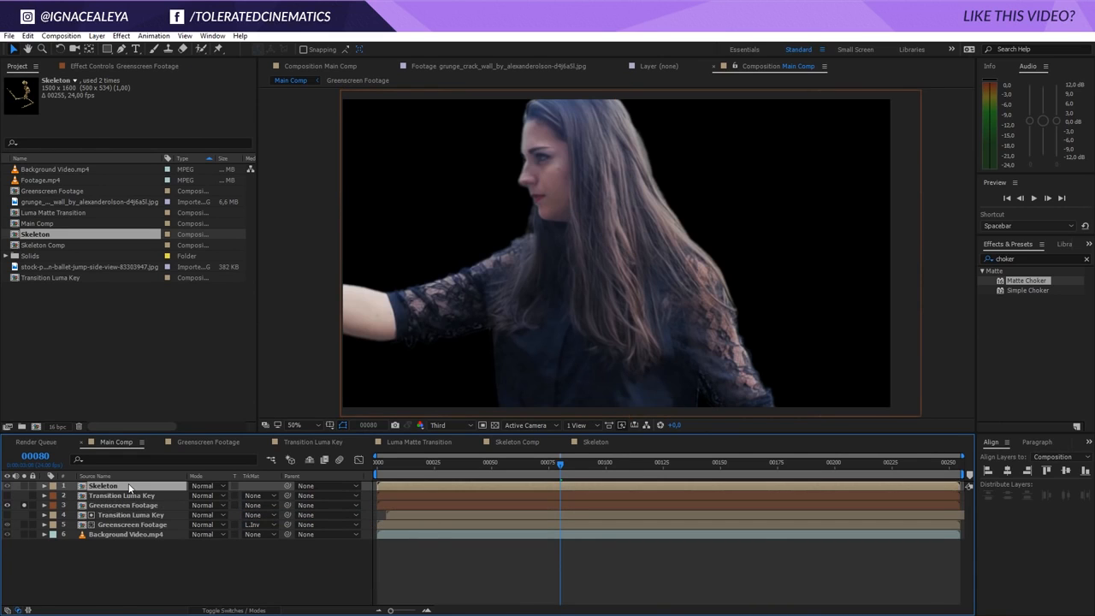
Step: Solo the Skeleton layer in Main Comp, enlarge it to about twice its size and place its ribcage over the woman's torso
left_click(24, 486)
key("comma")
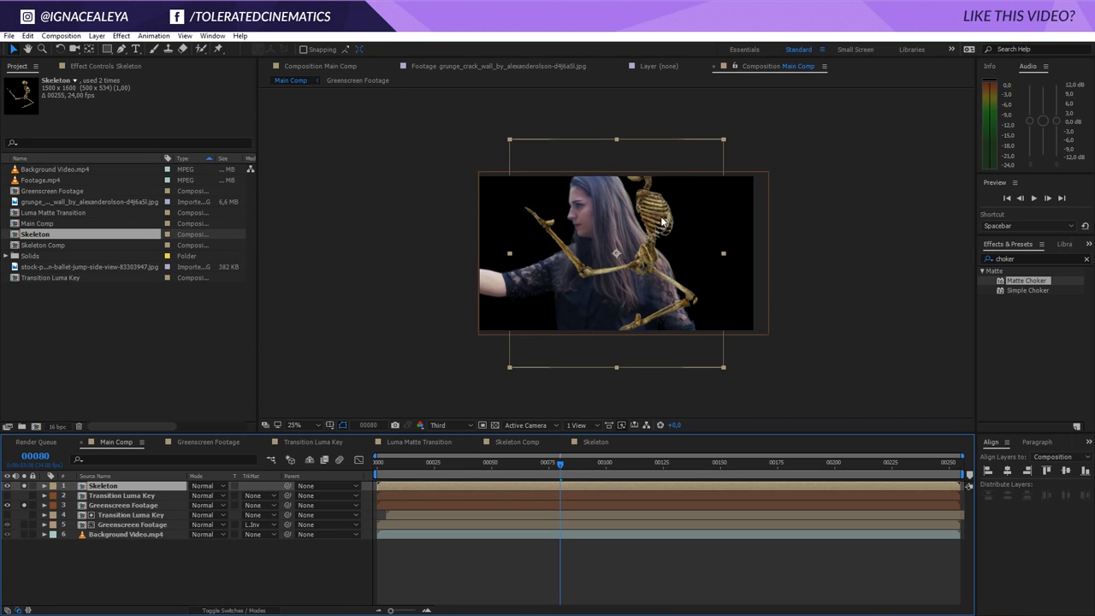
left_click_drag(721, 139, 385, 43)
left_click_drag(502, 159, 572, 270)
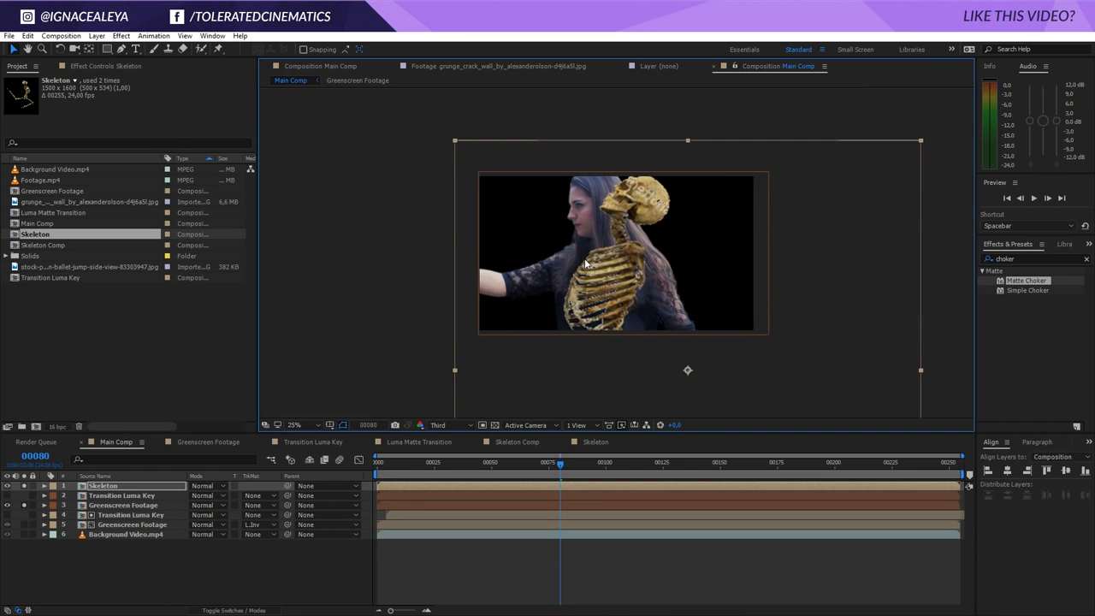
left_click(922, 139)
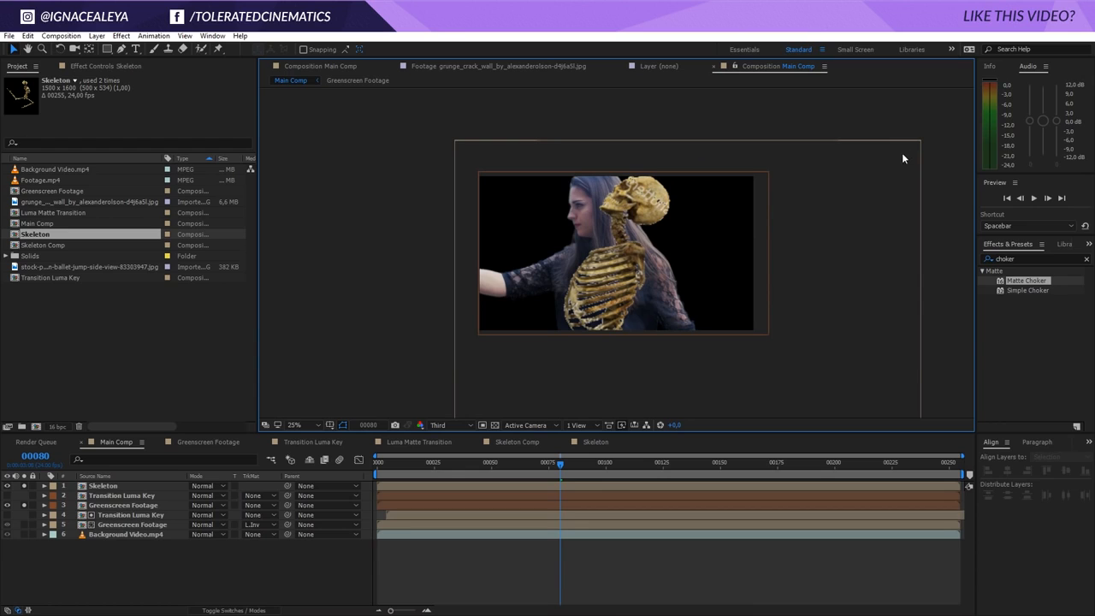
left_click(904, 158)
left_click_drag(920, 145, 912, 152)
left_click_drag(621, 263, 616, 260)
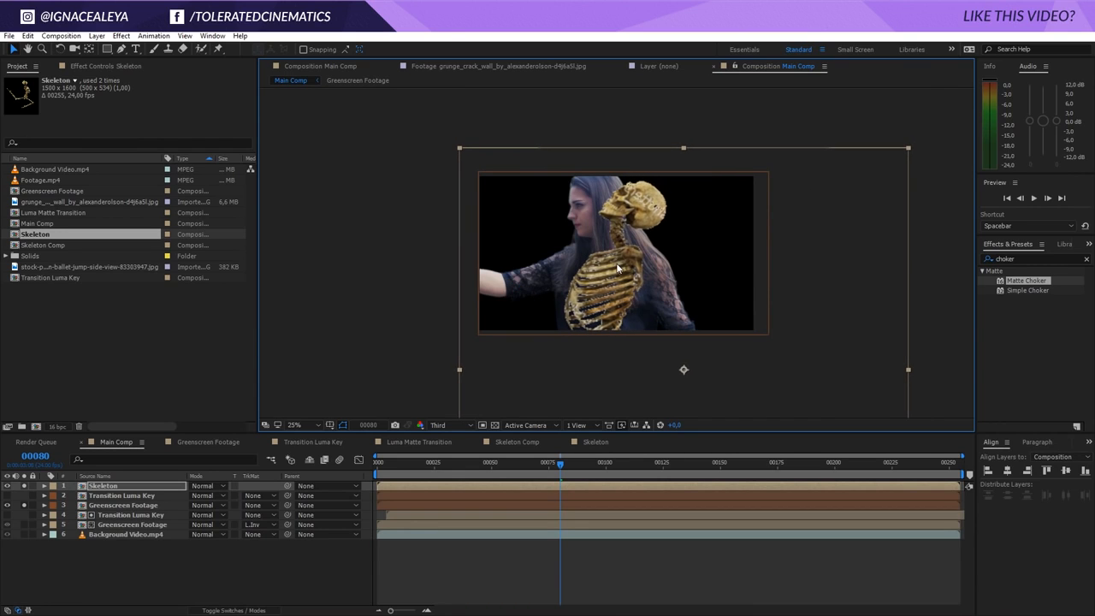
Step: Add puppet pins to the skull, neck, chest and ribs, pose the skeleton on the woman at frame 80 and keyframe the jaw at frame 0
left_click(219, 50)
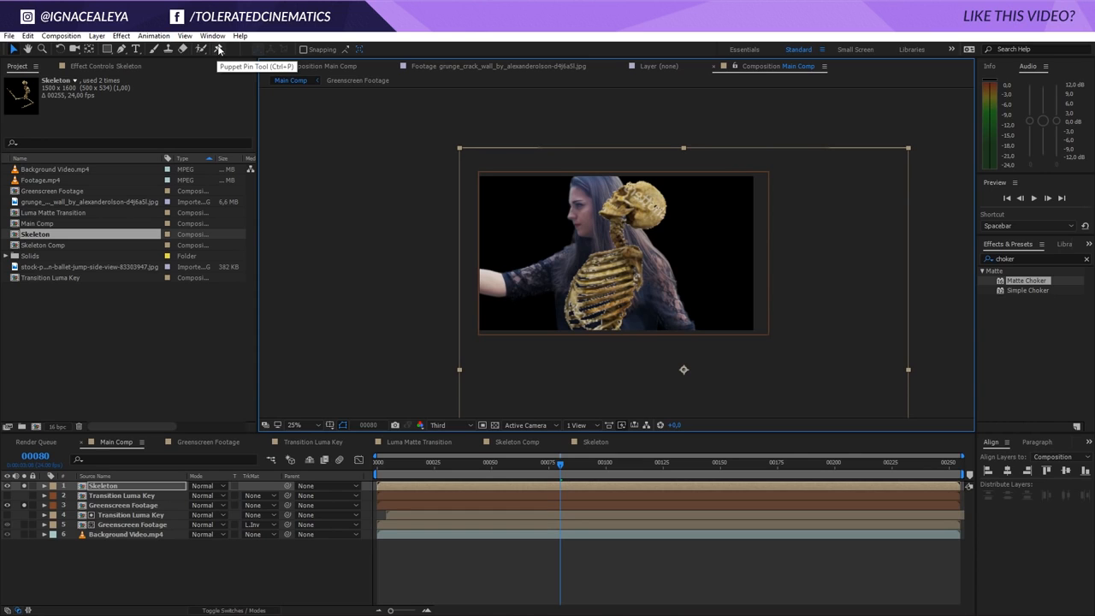
left_click(651, 192)
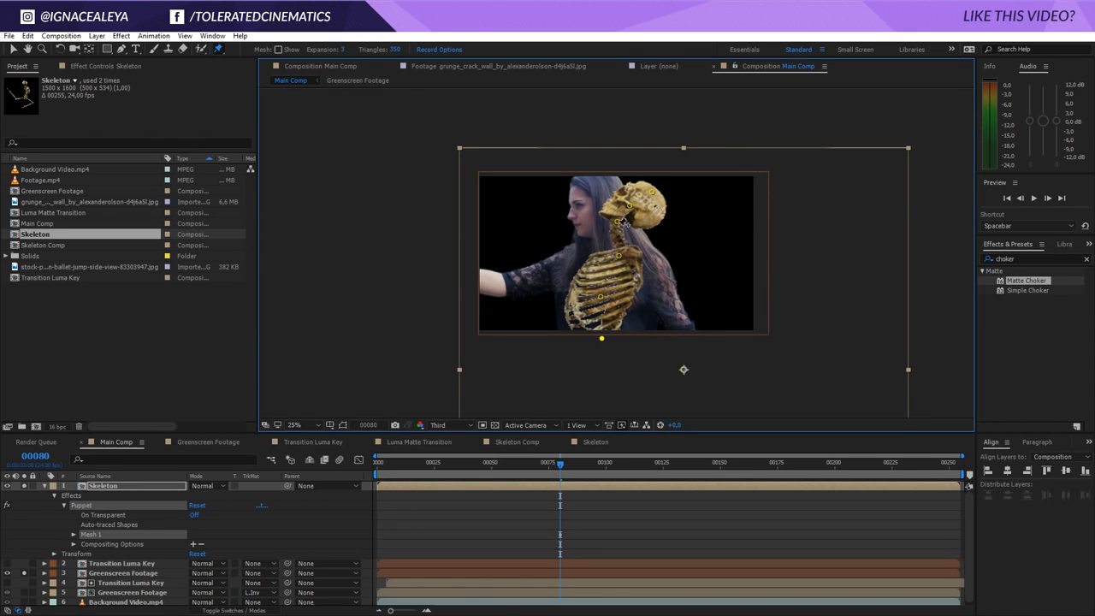
left_click_drag(624, 228, 589, 220)
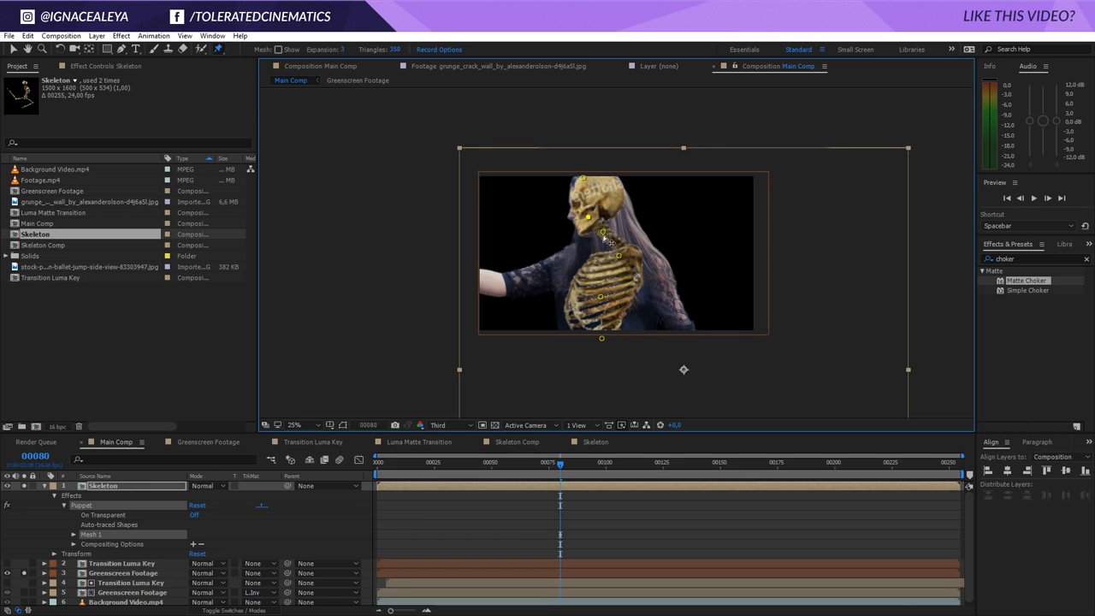
left_click_drag(619, 255, 601, 254)
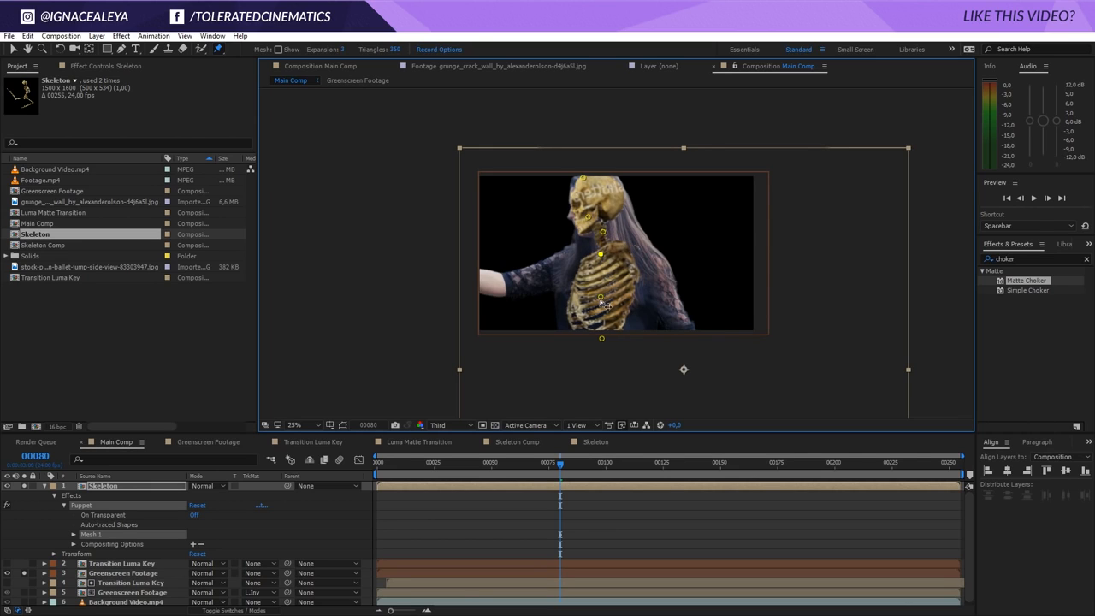
left_click_drag(603, 304, 613, 342)
left_click_drag(554, 479, 378, 476)
left_click_drag(591, 217, 587, 216)
Step: At frame 254, move the skull, neck, chest, ribcage and lowest puppet pins onto the woman's reclining body
left_click_drag(415, 474, 969, 502)
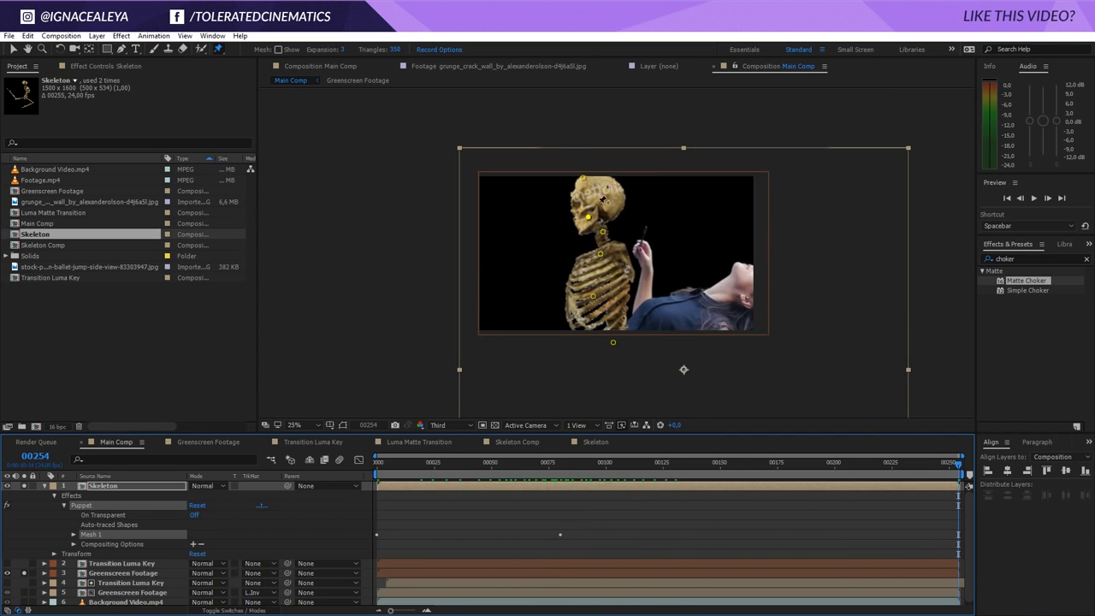
left_click_drag(583, 181, 808, 282)
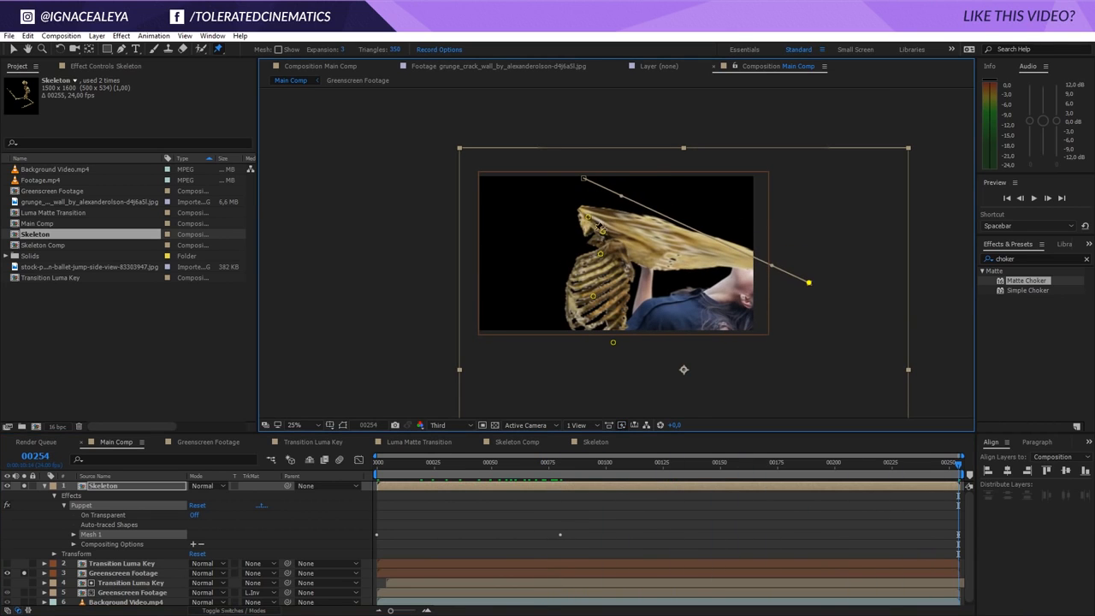
left_click_drag(589, 220, 764, 280)
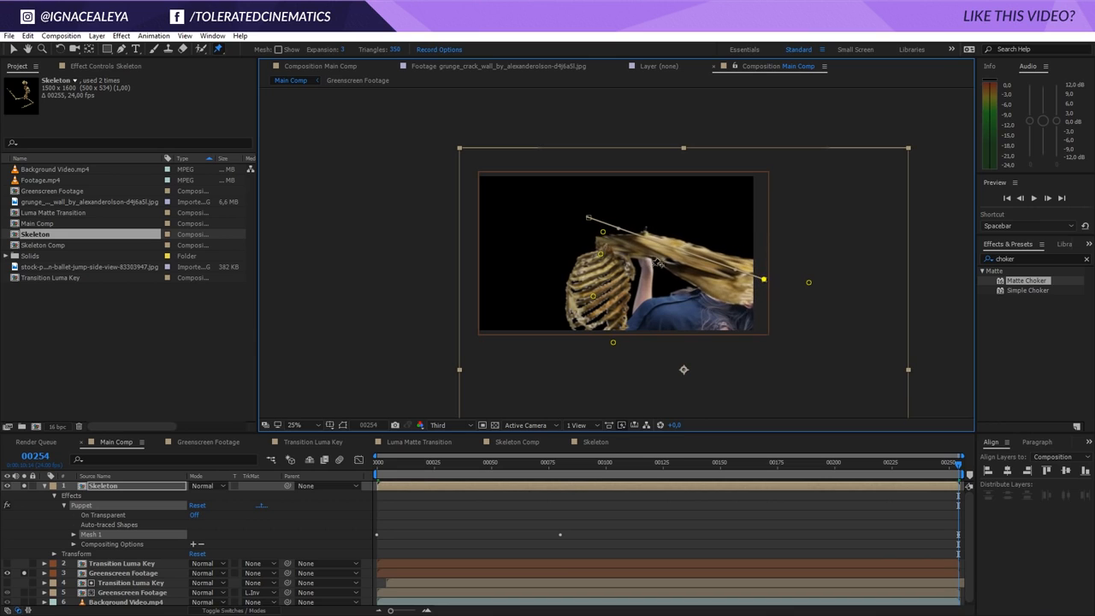
left_click_drag(604, 235, 775, 285)
left_click_drag(602, 255, 723, 295)
left_click_drag(593, 297, 707, 332)
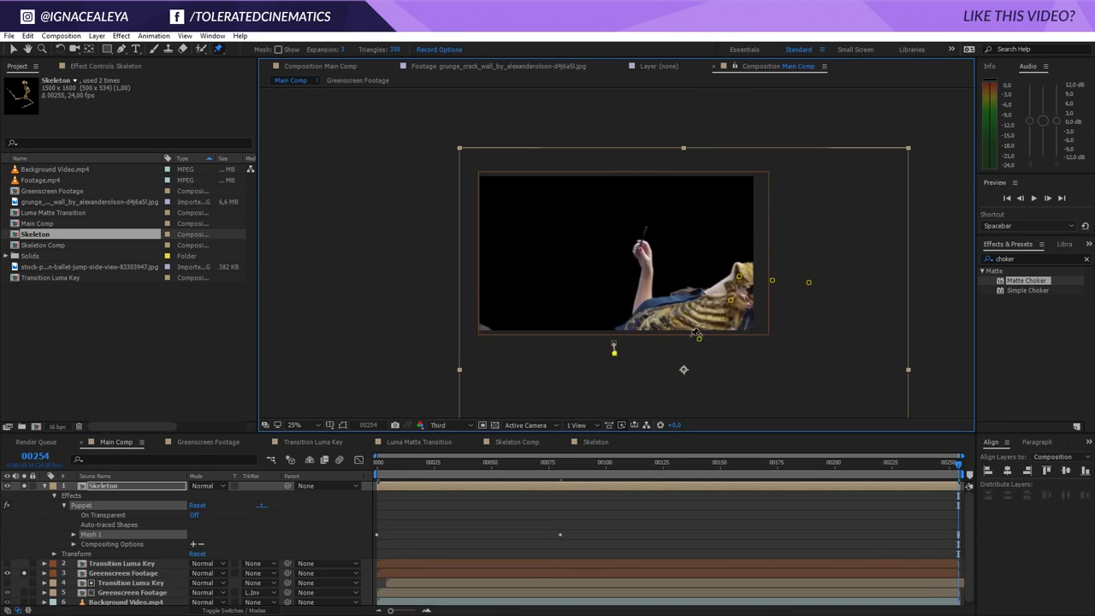
left_click_drag(614, 345, 654, 385)
Step: Reposition the skull, neck and chest puppet pins at frame 222 and around frame 236 to follow the woman
left_click(886, 463)
left_click_drag(716, 270, 706, 247)
left_click_drag(701, 289, 690, 282)
left_click_drag(686, 326, 668, 314)
left_click_drag(885, 464, 917, 465)
left_click_drag(718, 260, 721, 259)
Step: Keyframe the puppet pins at about frames 175, 200 and 208 so the skull and torso follow the woman's fall
left_click_drag(917, 464, 777, 469)
left_click_drag(692, 226, 678, 201)
left_click_drag(660, 272, 645, 274)
left_click_drag(672, 242, 656, 235)
left_click_drag(778, 464, 834, 465)
left_click_drag(715, 222, 720, 226)
mouse_move(834, 465)
left_mouse_down()
mouse_move(867, 470)
mouse_move(852, 469)
left_mouse_up()
left_click_drag(730, 233, 725, 230)
Step: Adjust the skull's puppet pins at about frames 136 and 102 and at frame 51 to match the woman's head
left_click_drag(852, 465, 689, 466)
left_click_drag(642, 189, 634, 183)
left_click_drag(688, 465, 609, 485)
left_click_drag(602, 180, 595, 179)
left_click_drag(609, 464, 493, 465)
left_click_drag(584, 178, 550, 164)
Step: Adjust the keyframe interpolation of the Puppet Pin 1 and Puppet Pin 2 Position keyframes at frames 51 and 80
scroll(514, 539, "down", 5)
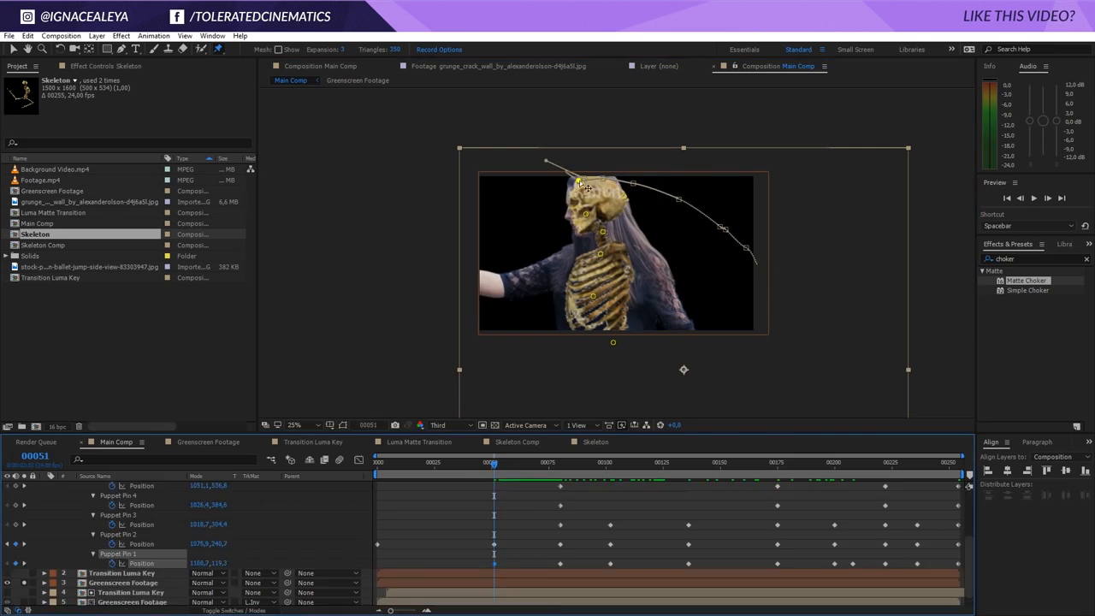
left_click_drag(494, 464, 533, 465)
left_click_drag(481, 524, 575, 558)
right_click(561, 552)
left_click(599, 504)
left_click(524, 519)
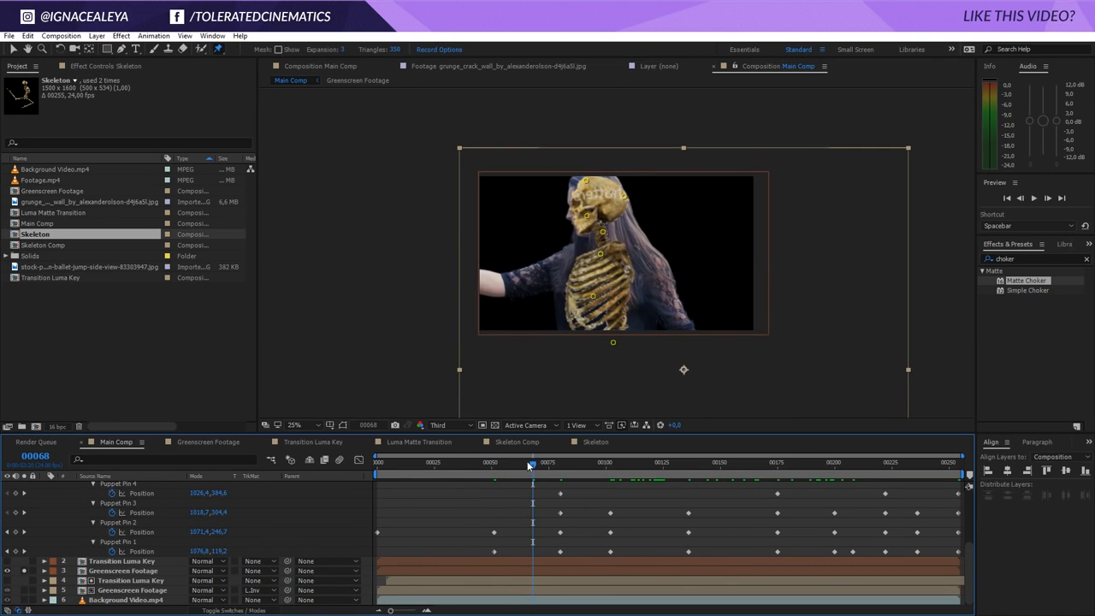
Step: Set Spatial Interpolation to Linear for Puppet Pin 3's Position keyframes at frames 80 and 102, then scrub through the motion
left_click_drag(530, 464, 578, 471)
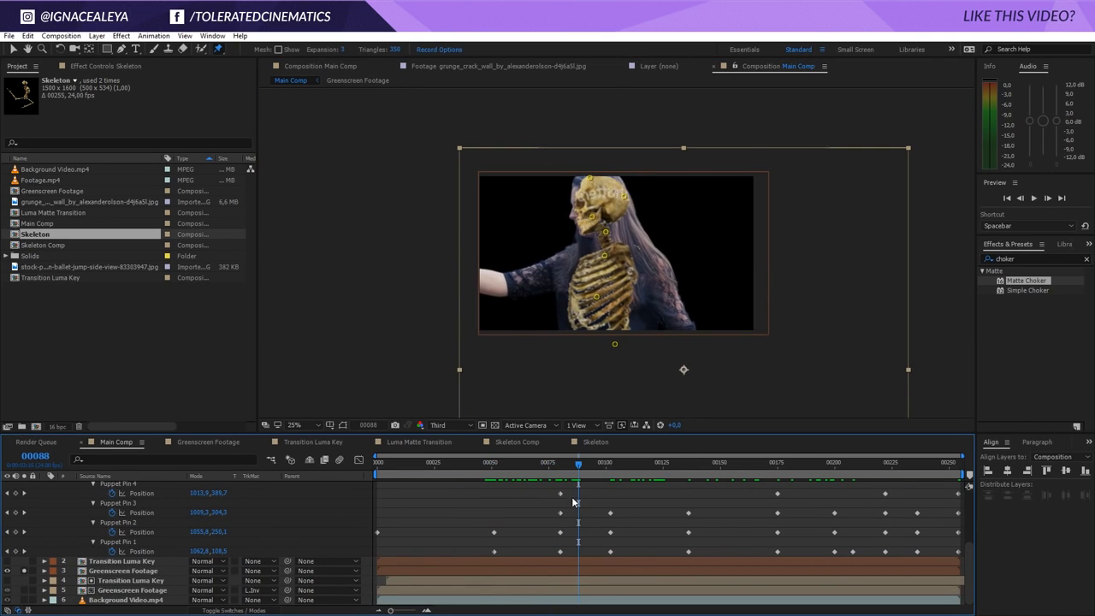
left_click_drag(544, 506, 630, 518)
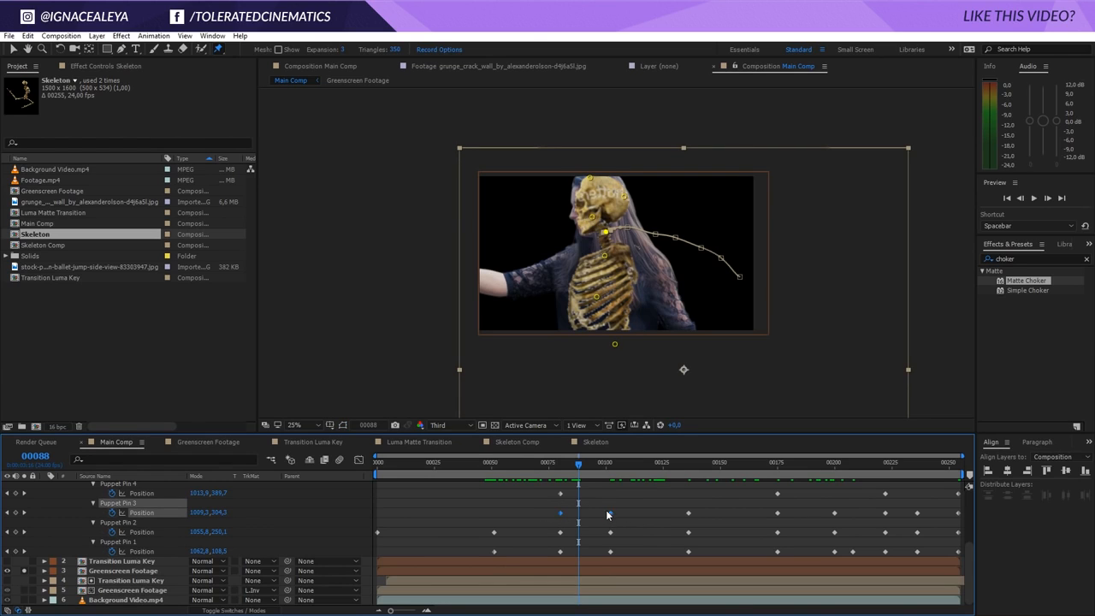
right_click(612, 514)
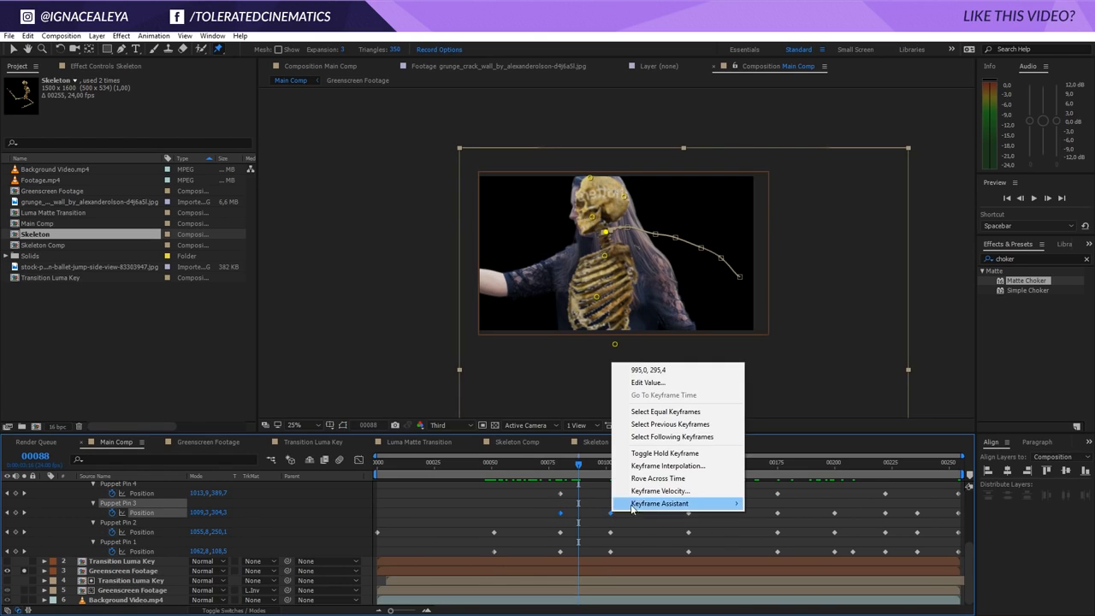
left_click(673, 467)
left_click(558, 303)
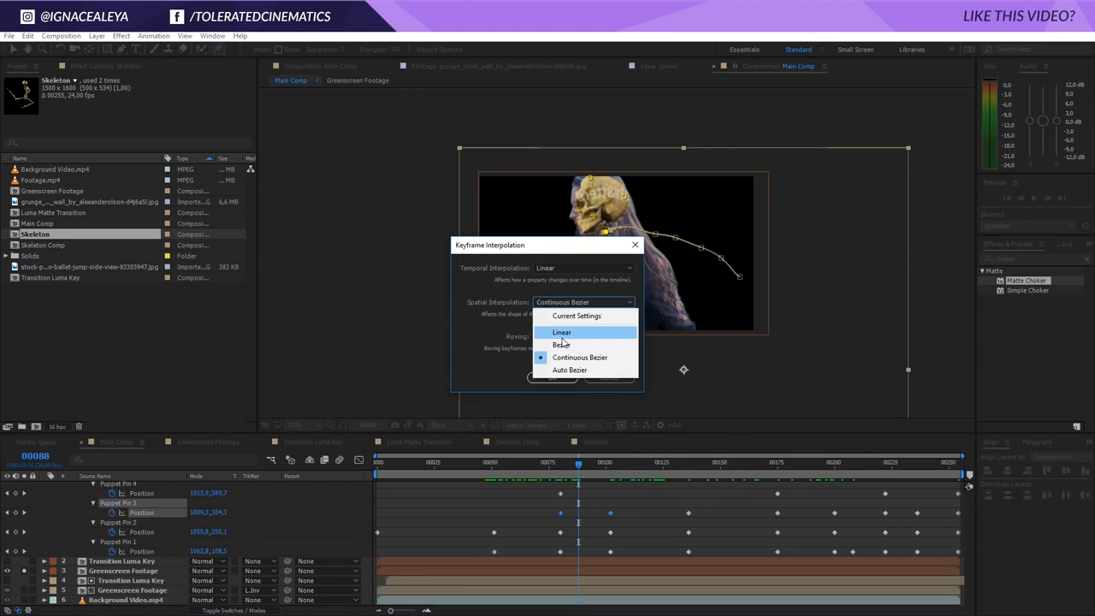
left_click(566, 338)
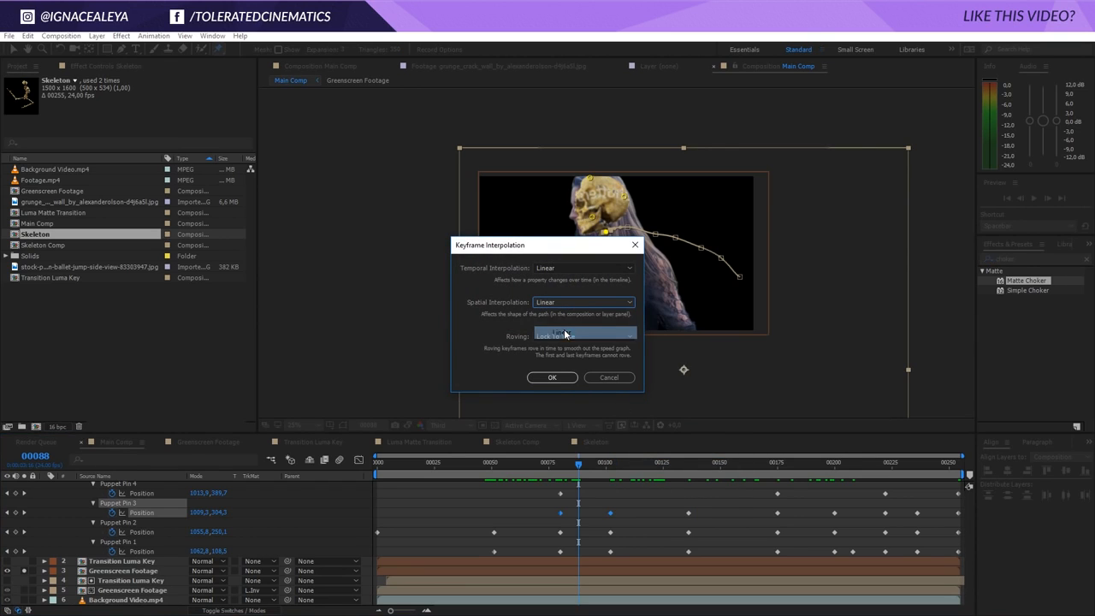
left_click(556, 375)
left_click_drag(579, 464, 595, 512)
Step: Collapse the Skeleton layer, unsolo it and the upper Greenscreen Footage layer, and set that footage's track matte to Luma Inverted
scroll(69, 520, "up", 3)
scroll(69, 519, "up", 1)
left_click(49, 486)
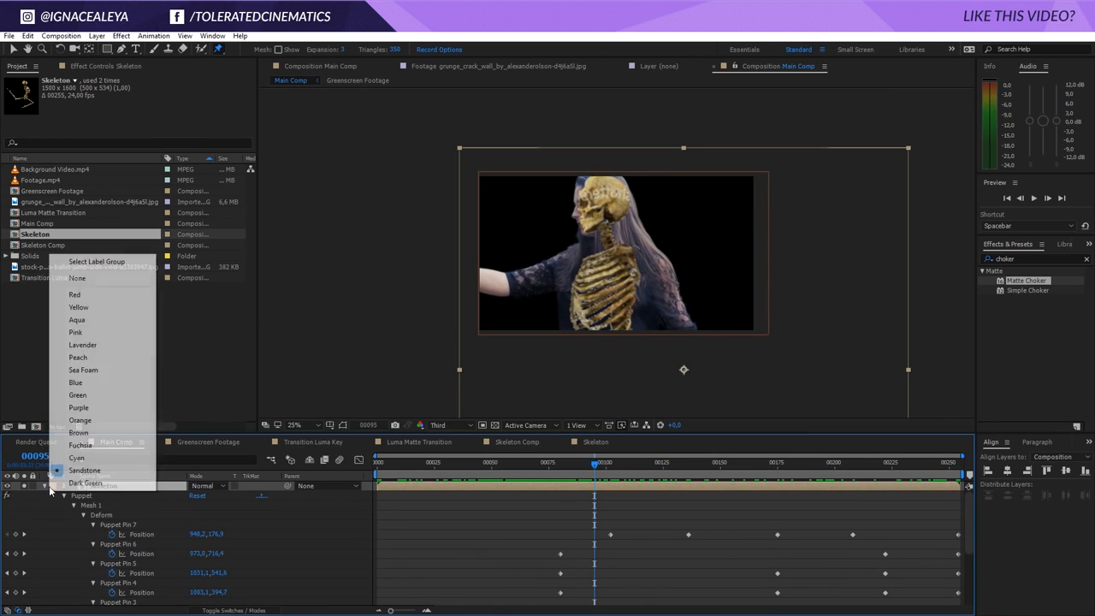
left_click(44, 486)
left_click(43, 487)
left_click(24, 486)
left_click(24, 506)
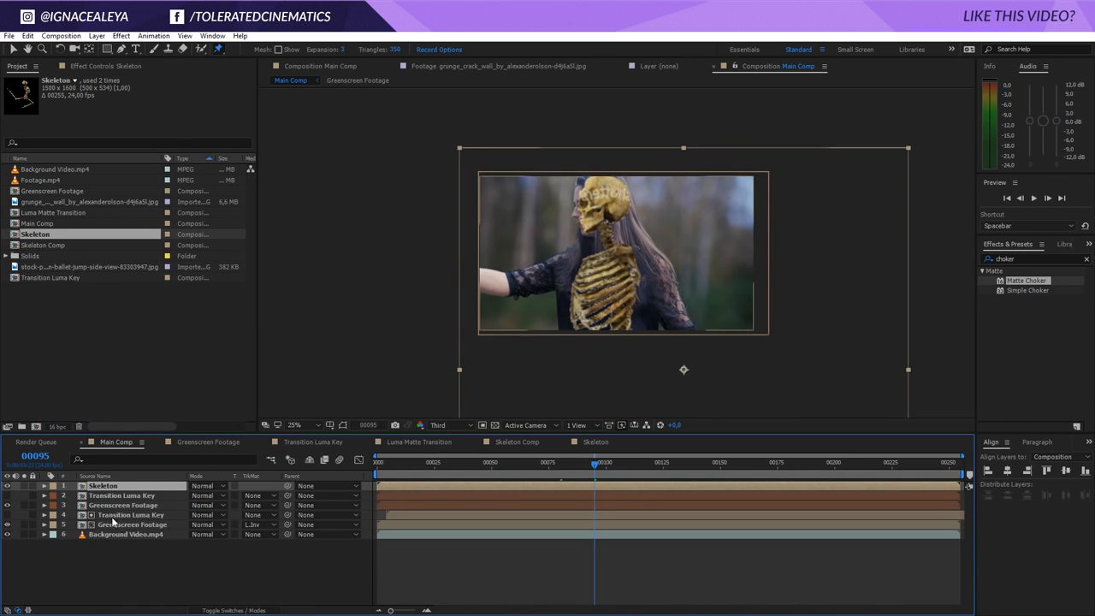
left_click(253, 505)
left_click(293, 571)
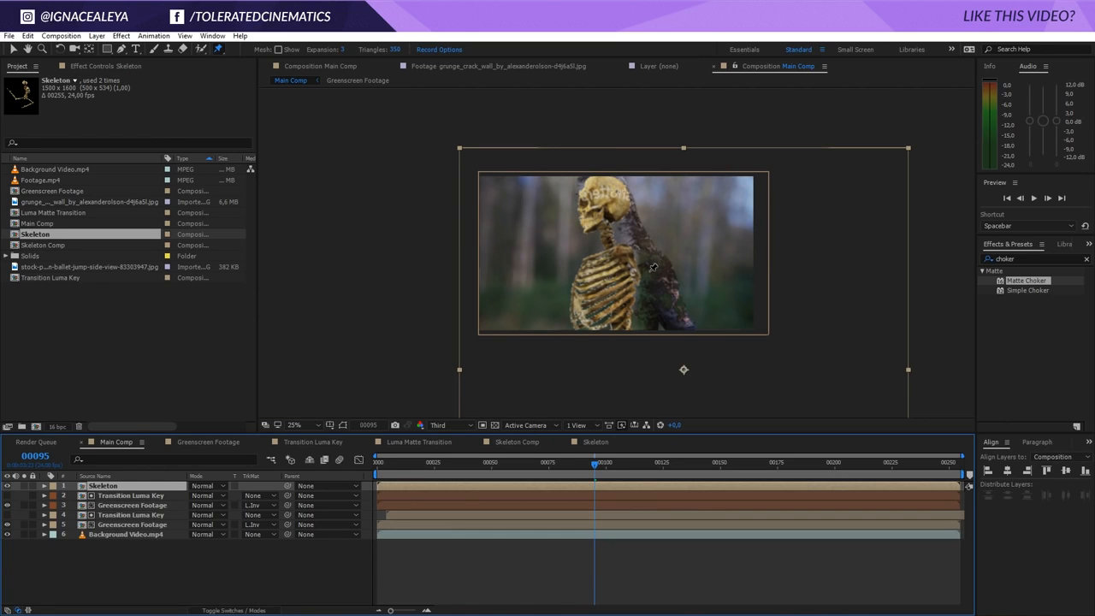
Step: Reveal the Skeleton layer's keyframes and reposition the chest, ribcage and lowest puppet pins at frame 102
key("u")
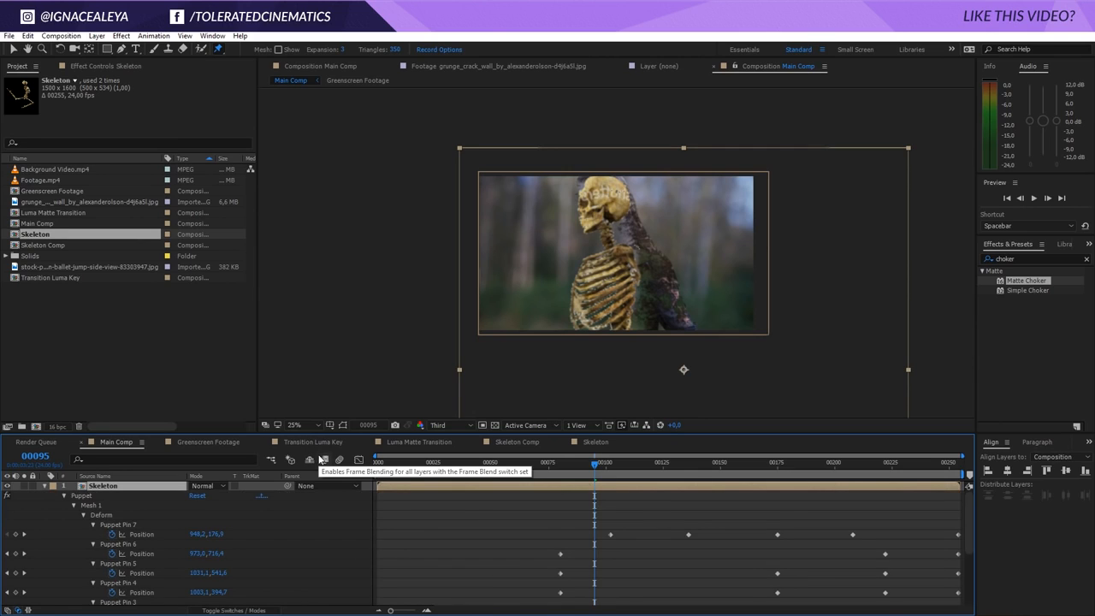
scroll(474, 522, "down", 2)
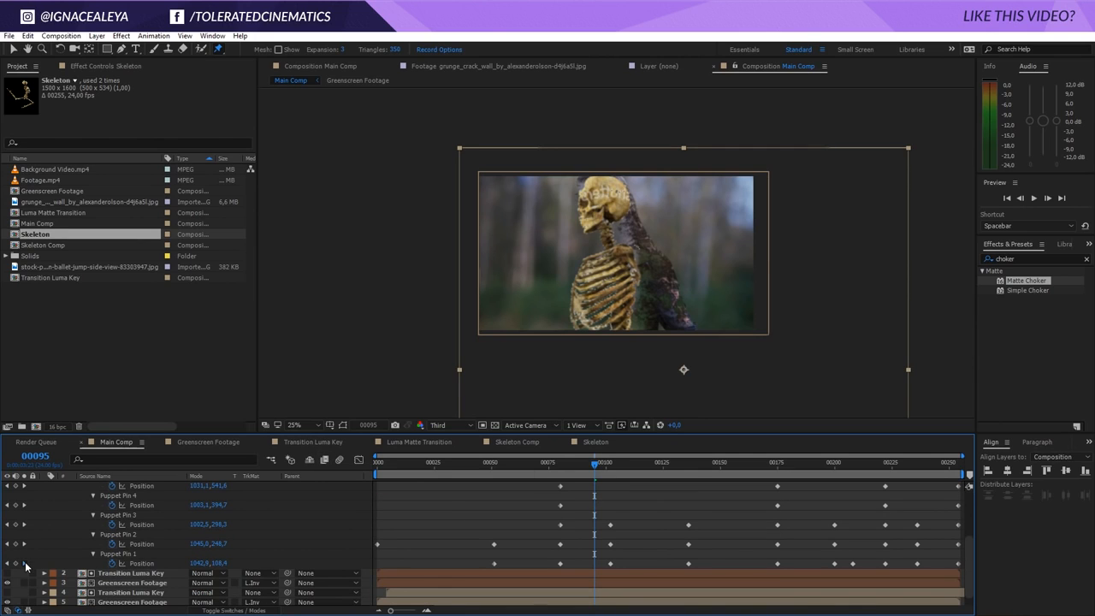
key("k")
scroll(556, 494, "up", 3)
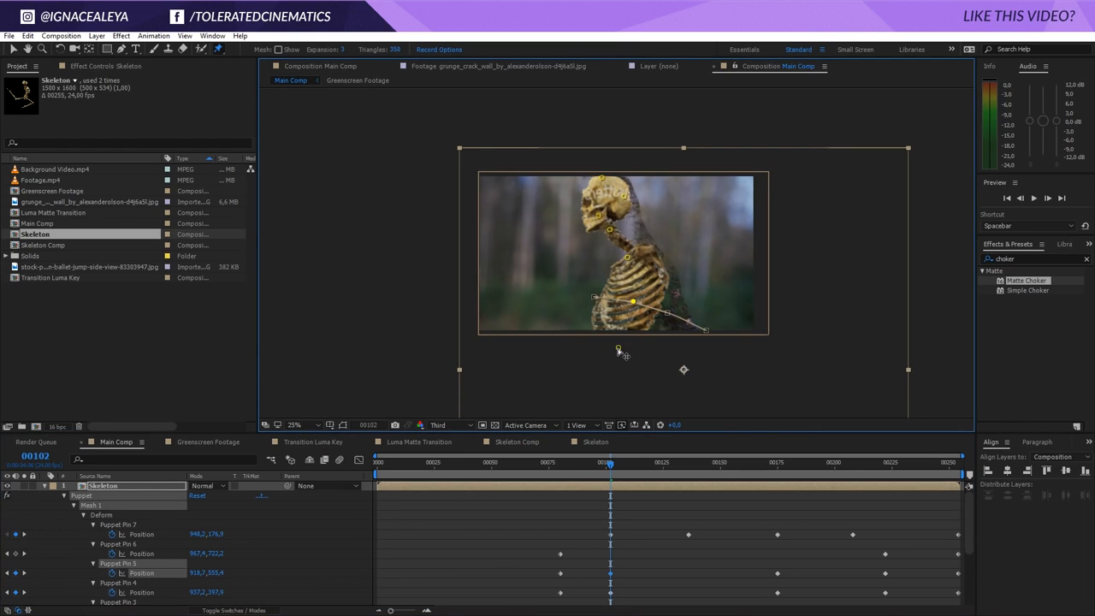
left_click_drag(620, 350, 668, 363)
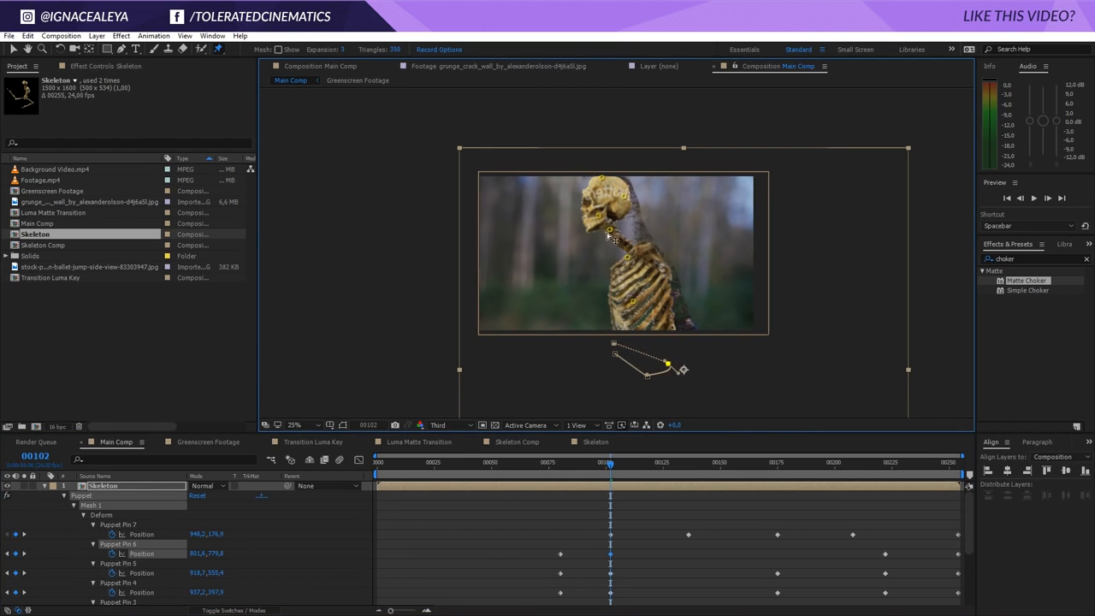
left_click(613, 231)
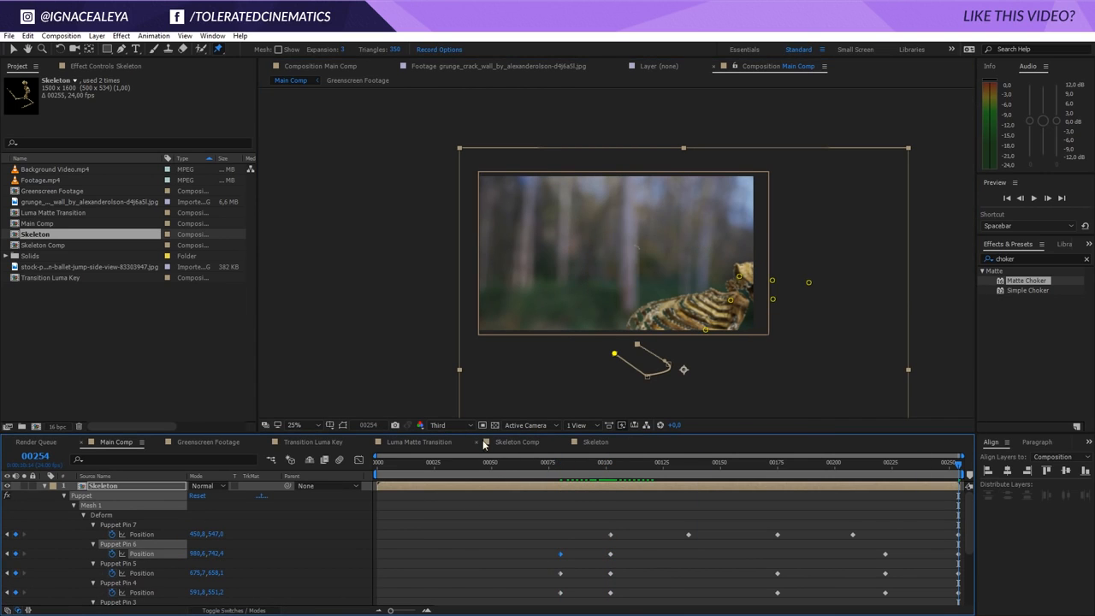
Step: Shift the White Solid 1 layer in Luma Matte Transition to start at about frame 100 and preview the result in Main Comp
left_click(432, 442)
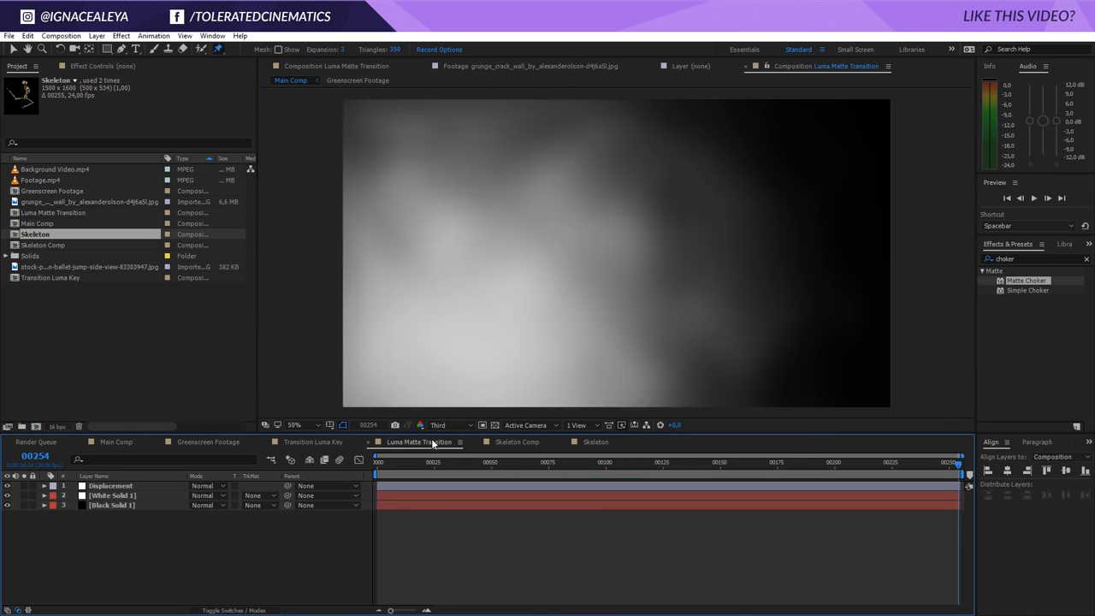
left_click_drag(458, 470, 583, 493)
left_click(401, 495)
left_click_drag(381, 495, 887, 492)
key("space")
left_click(135, 443)
key("space")
Step: At frame 222, move the chest and ribcage puppet pins toward the woman's reclining torso and scrub through the surrounding motion
left_click(764, 477)
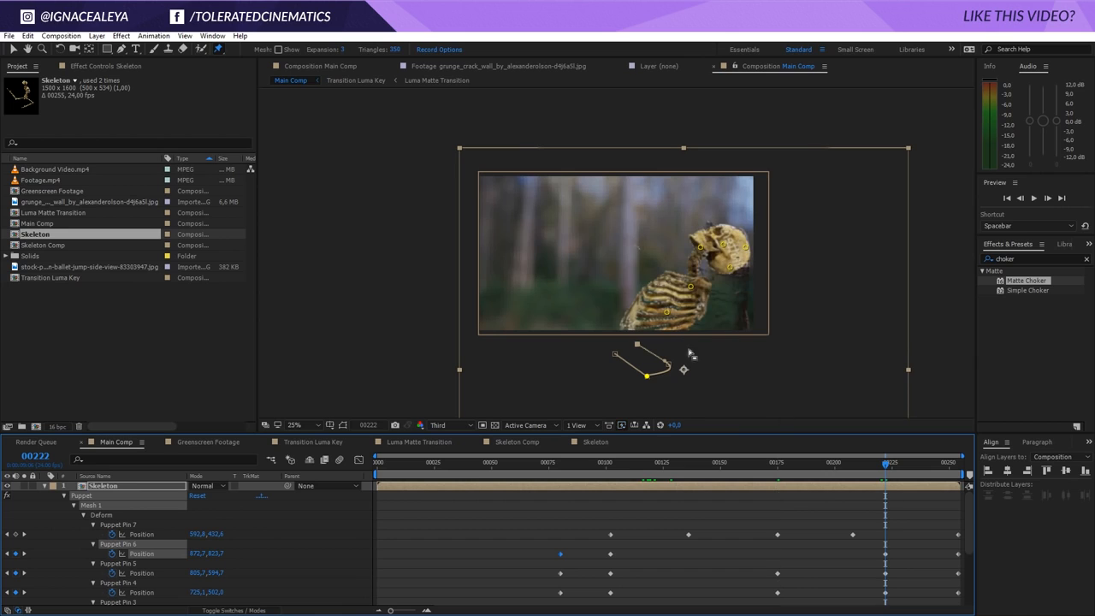
left_click_drag(698, 288, 702, 336)
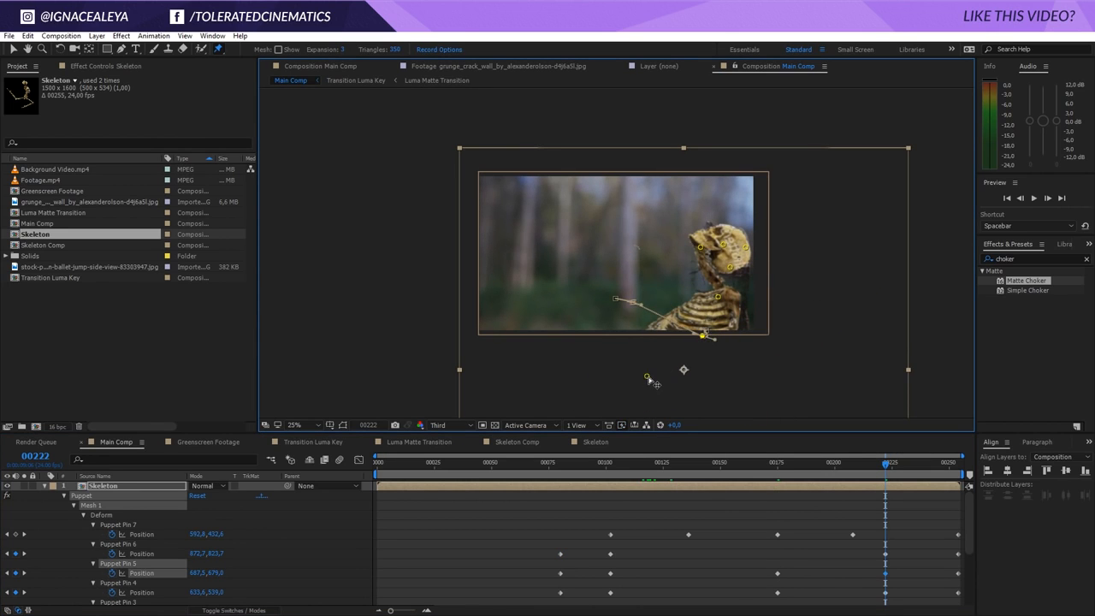
left_click(648, 379)
key("space")
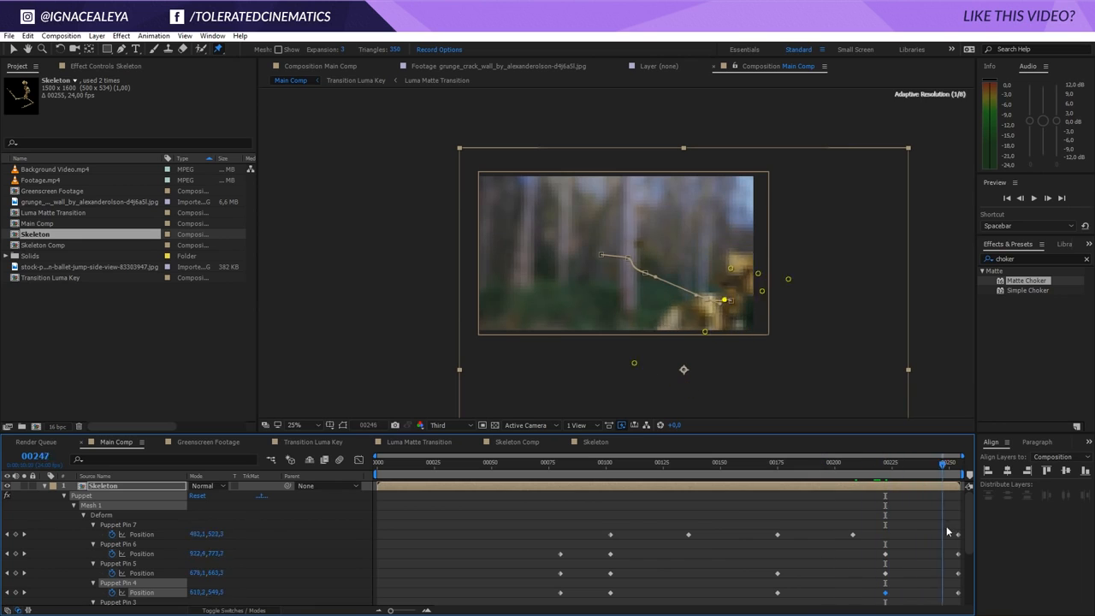
left_click_drag(946, 530, 833, 544)
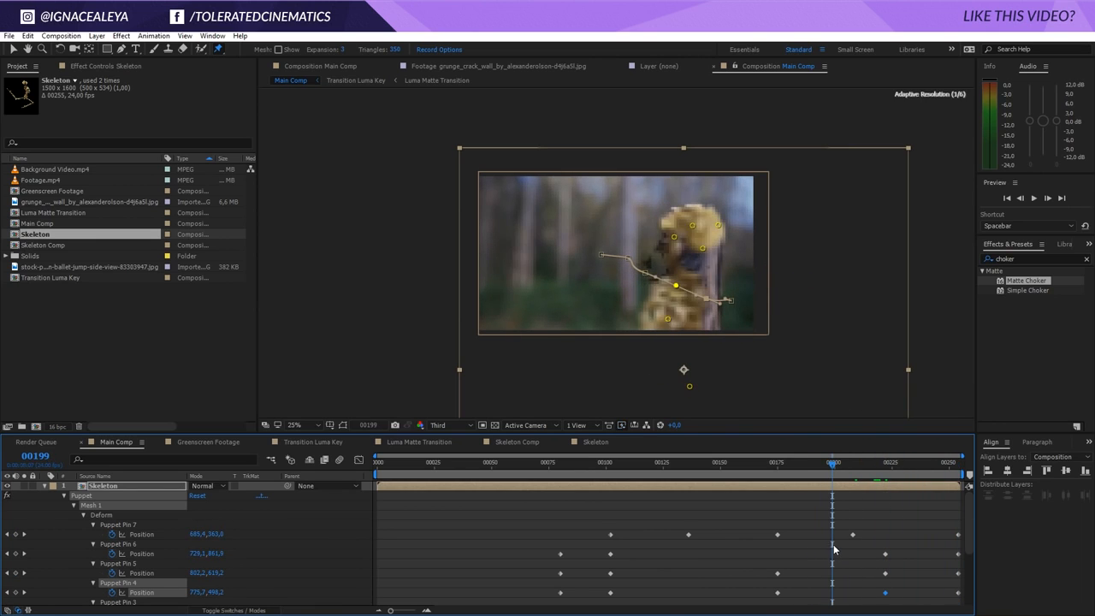
Step: Delay the White Solid 1 layer further in Luma Matte Transition and return to Main Comp
double_click(808, 483)
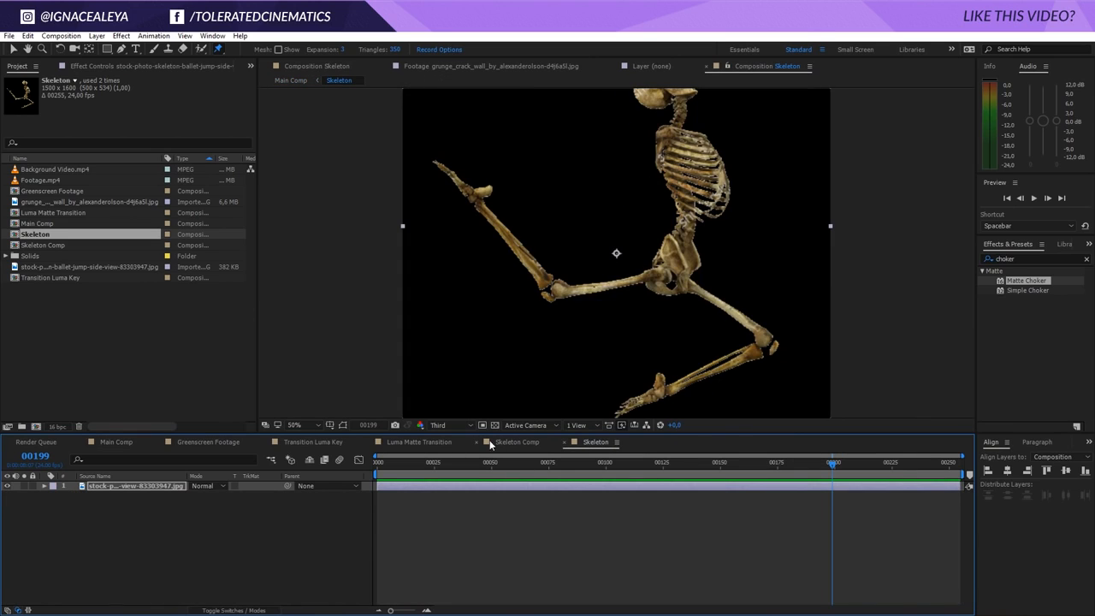
left_click(441, 442)
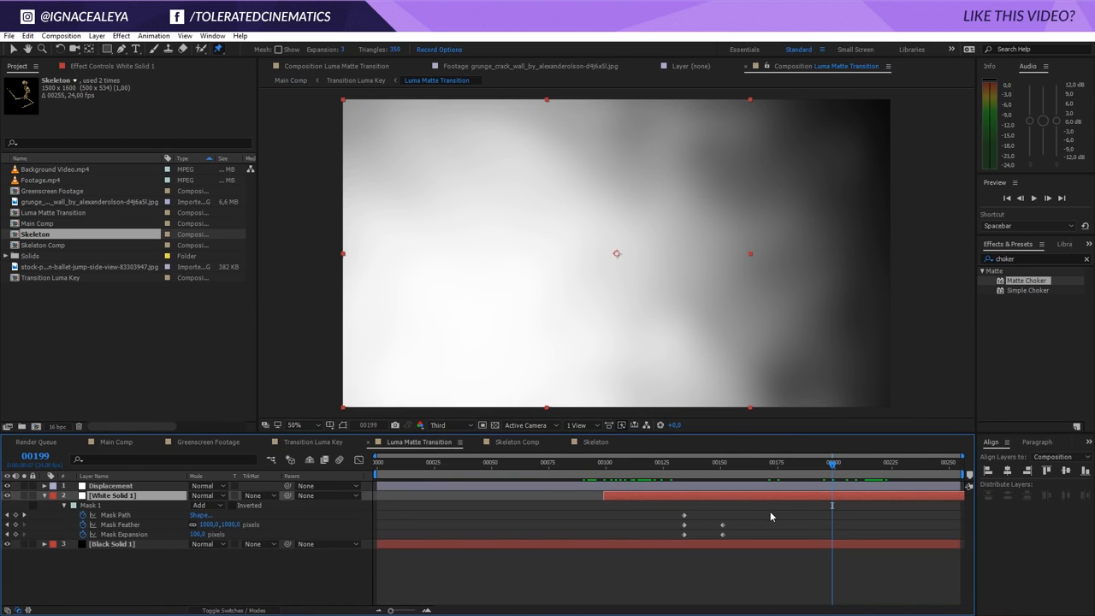
left_click_drag(787, 496, 886, 516)
left_click(127, 443)
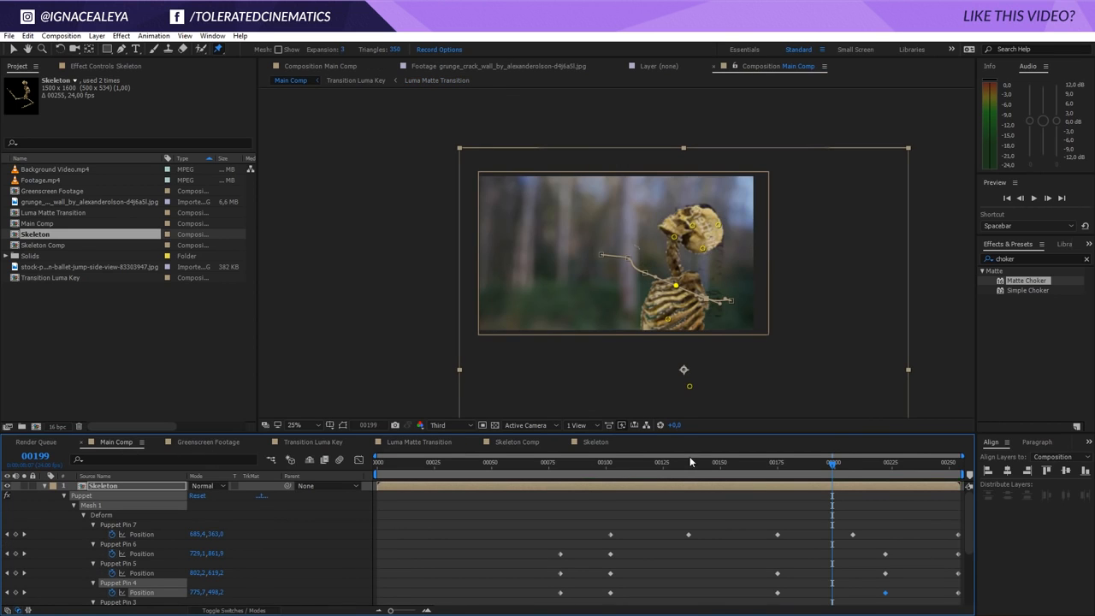
Step: Check the skeleton's alignment at frame 95, collapse the Skeleton layer's properties and toggle its visibility off and on
left_click_drag(847, 475, 595, 511)
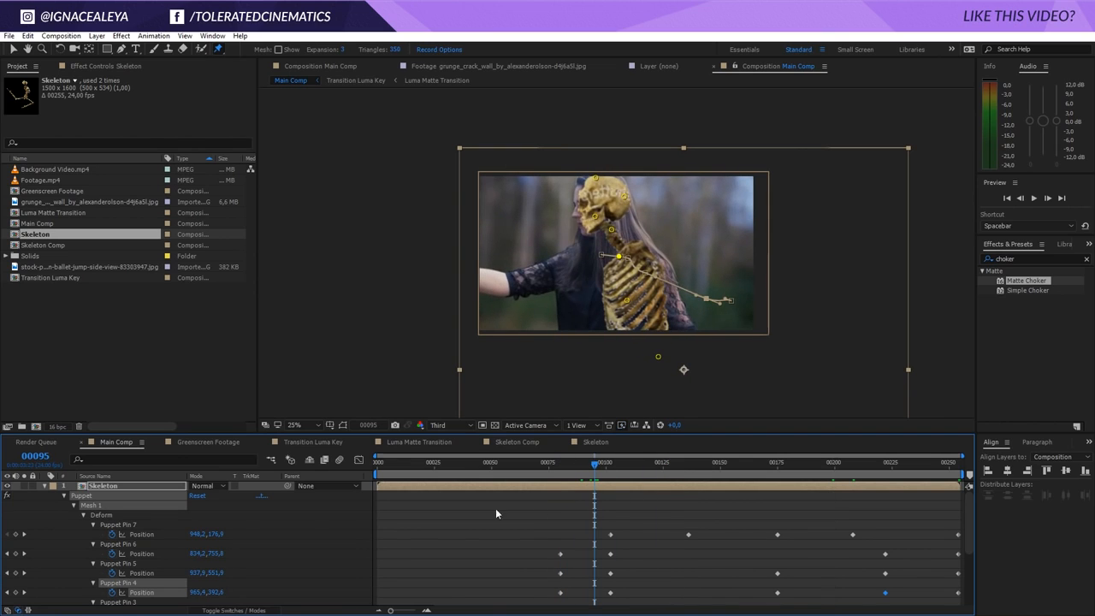
left_click(44, 486)
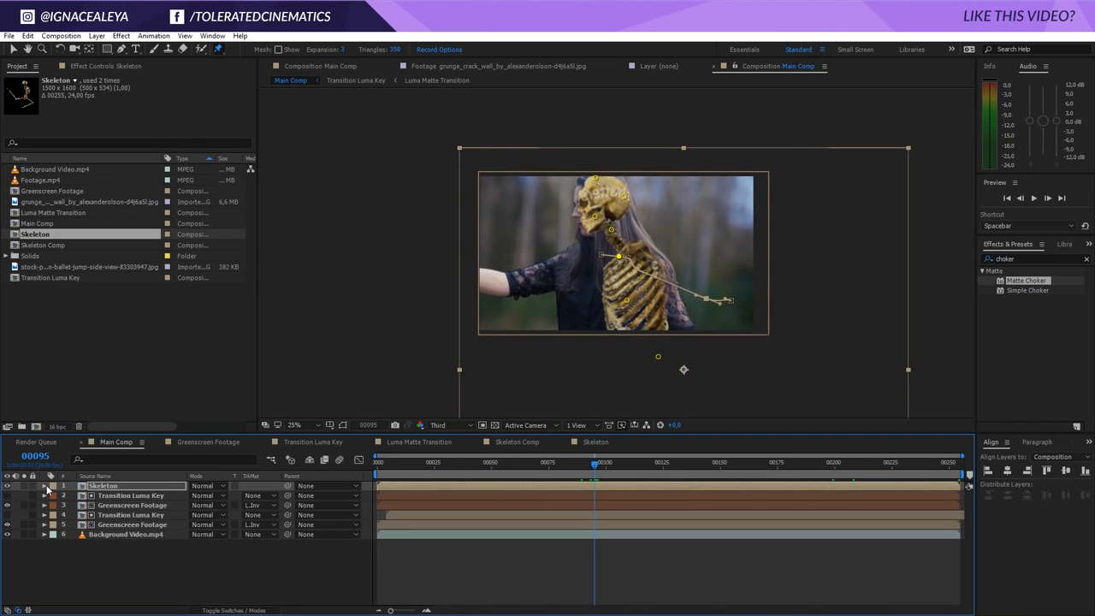
left_click(8, 486)
left_click(8, 485)
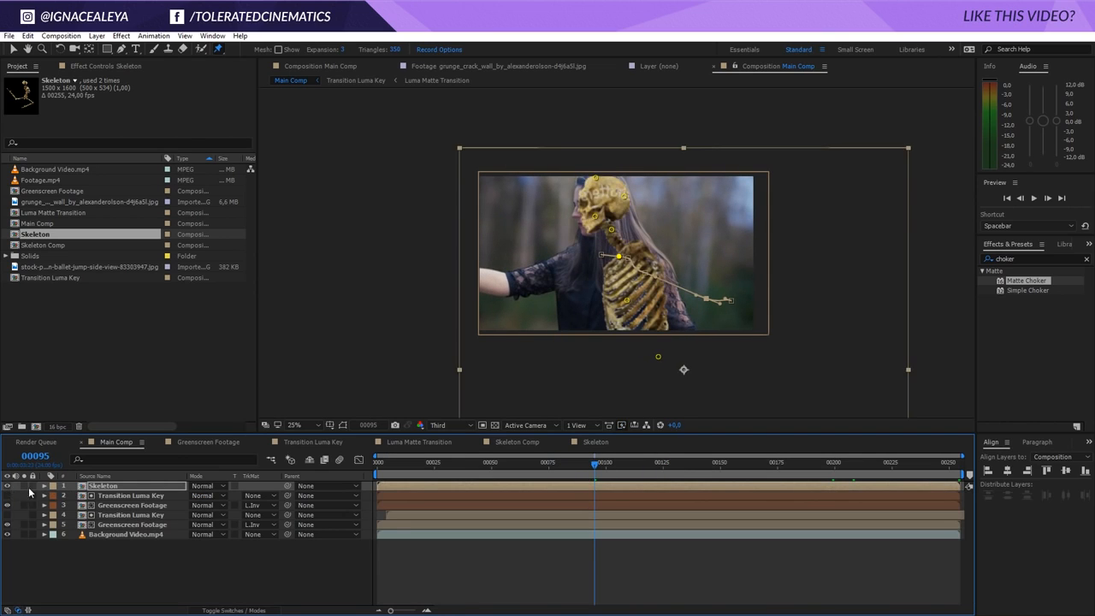
Step: Duplicate the upper Transition Luma Key layer, place the copy above Skeleton, make it visible and go to frame 174
left_click(133, 495)
key("ctrl+d")
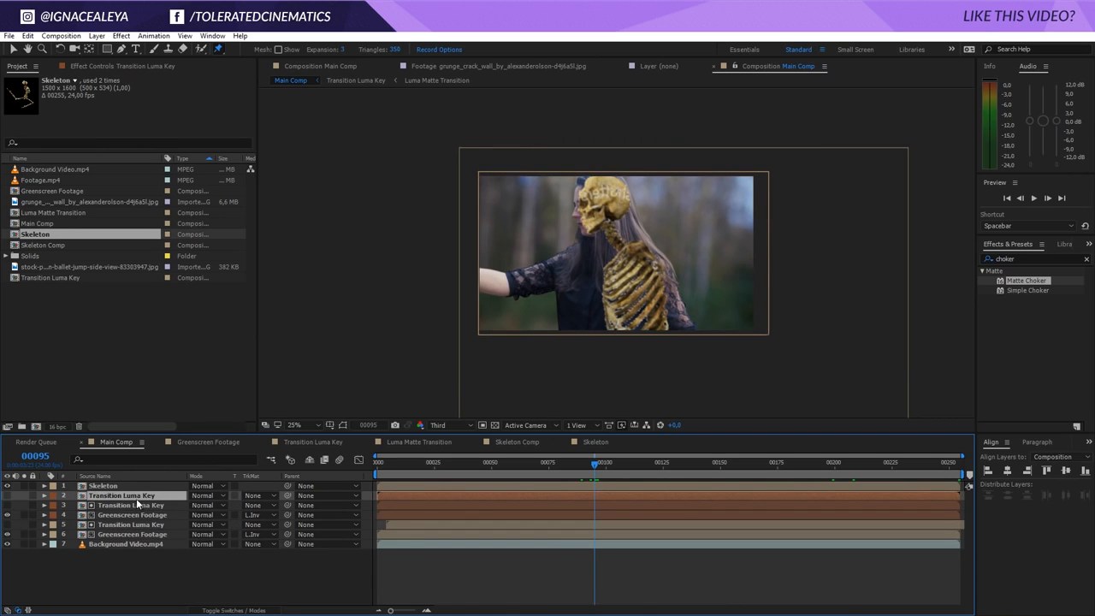
mouse_move(139, 496)
left_mouse_down()
mouse_move(146, 483)
mouse_move(137, 485)
left_mouse_up()
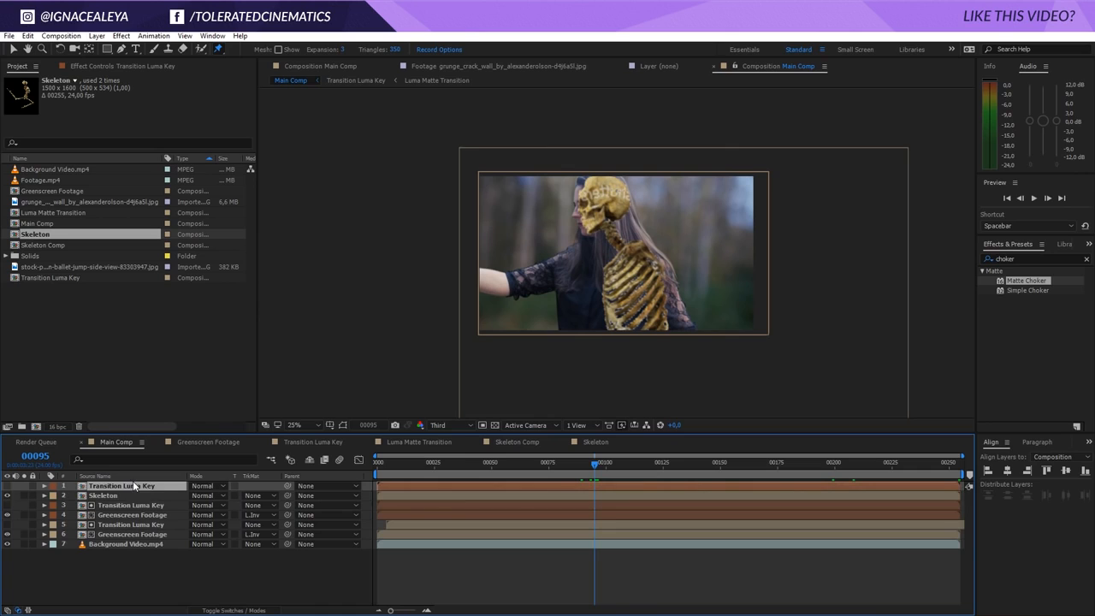
left_click(8, 486)
left_click_drag(604, 463, 763, 474)
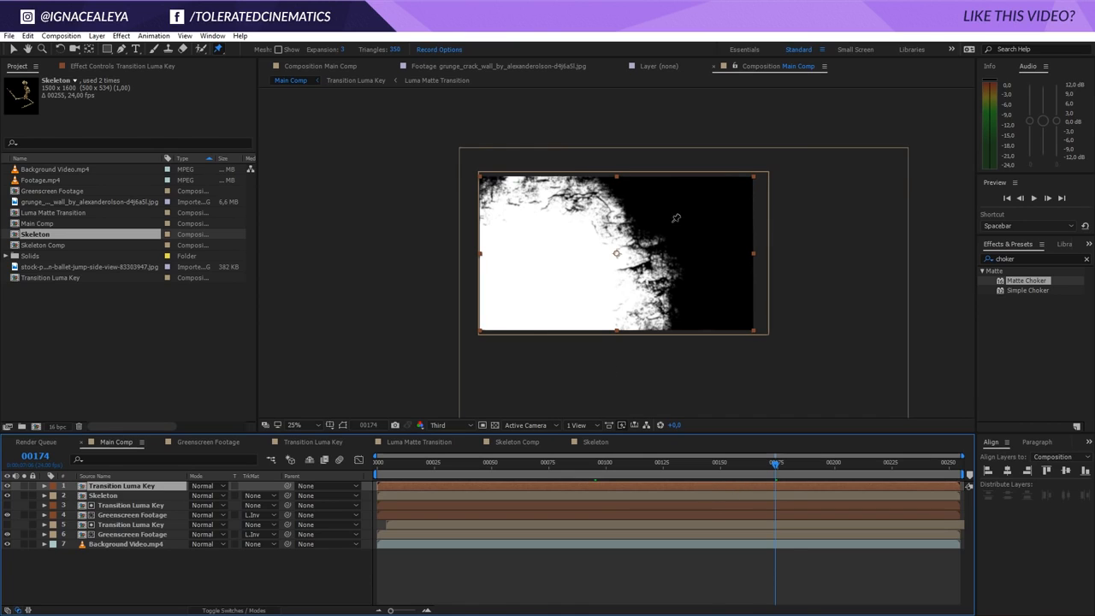
Step: Apply Colorama to the topmost Transition Luma Key layer and set its output cycle palette to Ramp Grey
left_click(13, 50)
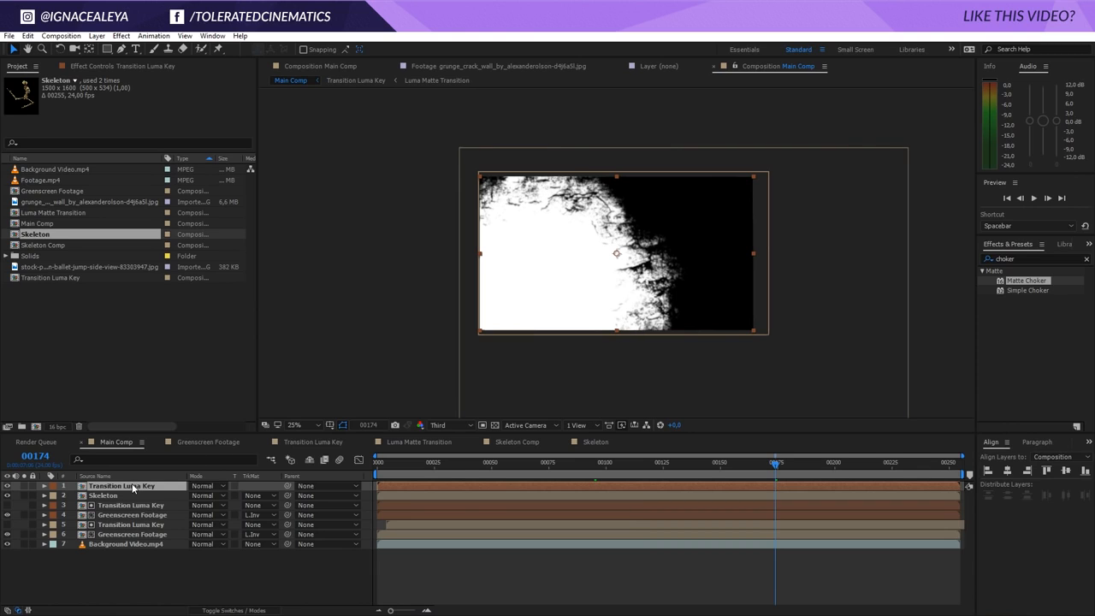
left_click(128, 38)
mouse_move(86, 153)
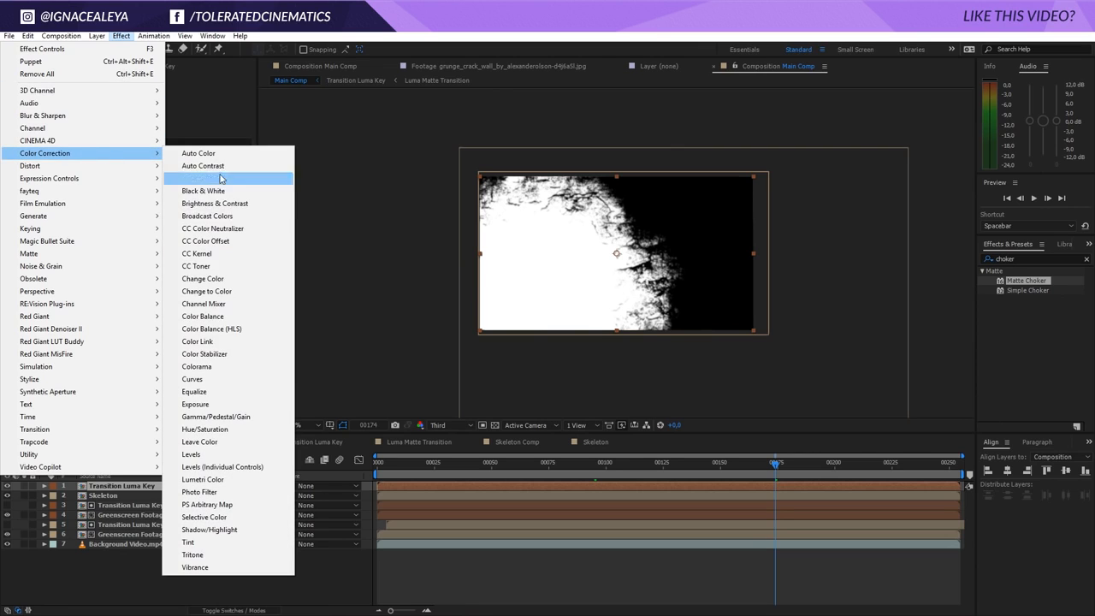
left_click(215, 367)
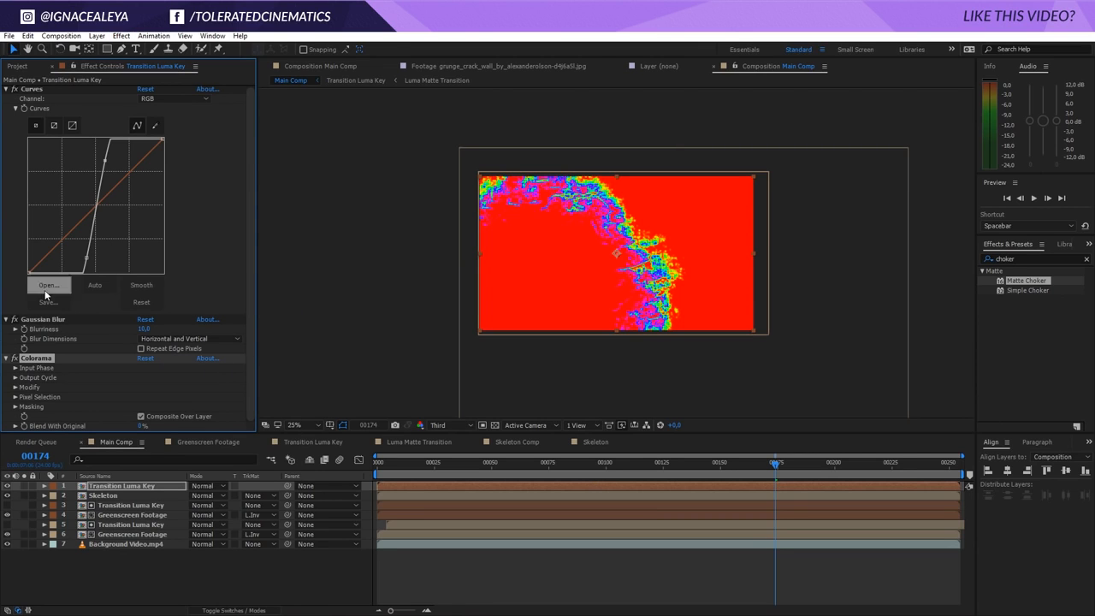
left_click(15, 378)
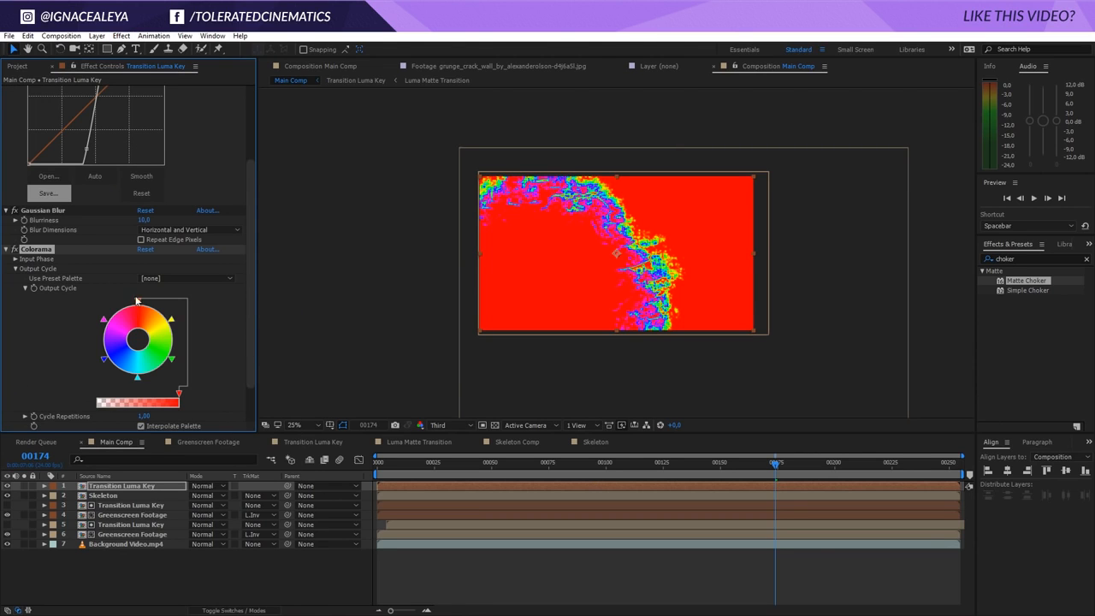
left_click(180, 279)
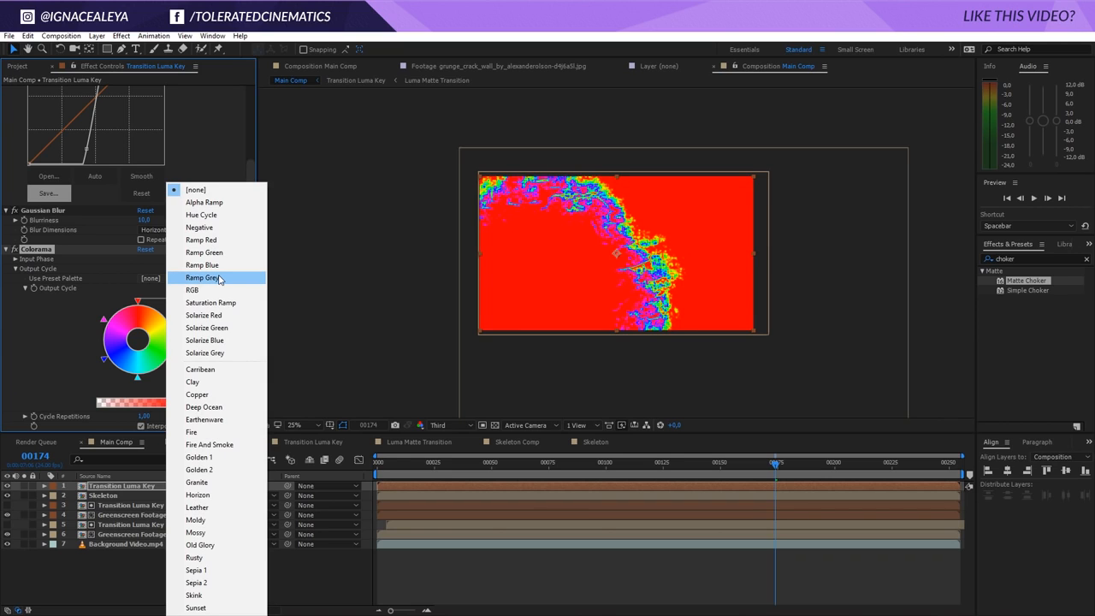
left_click(219, 278)
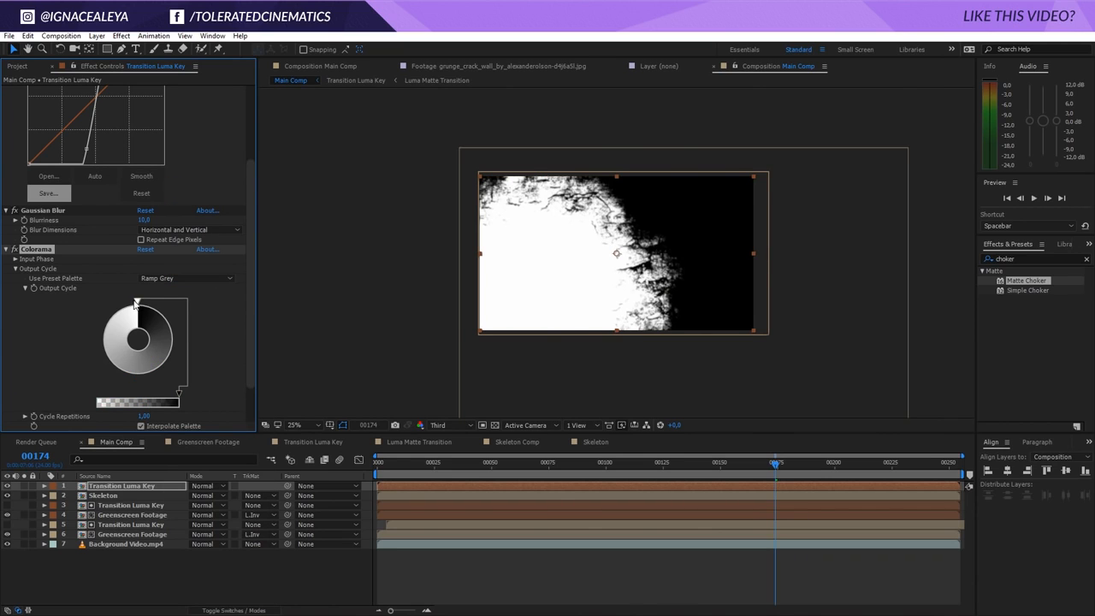
Step: Shape the Colorama output cycle with two opposing white stops and black at the wheel's start, leaving only the transition edge white
mouse_move(137, 303)
left_mouse_down()
mouse_move(117, 310)
mouse_move(111, 362)
mouse_move(138, 385)
left_mouse_up()
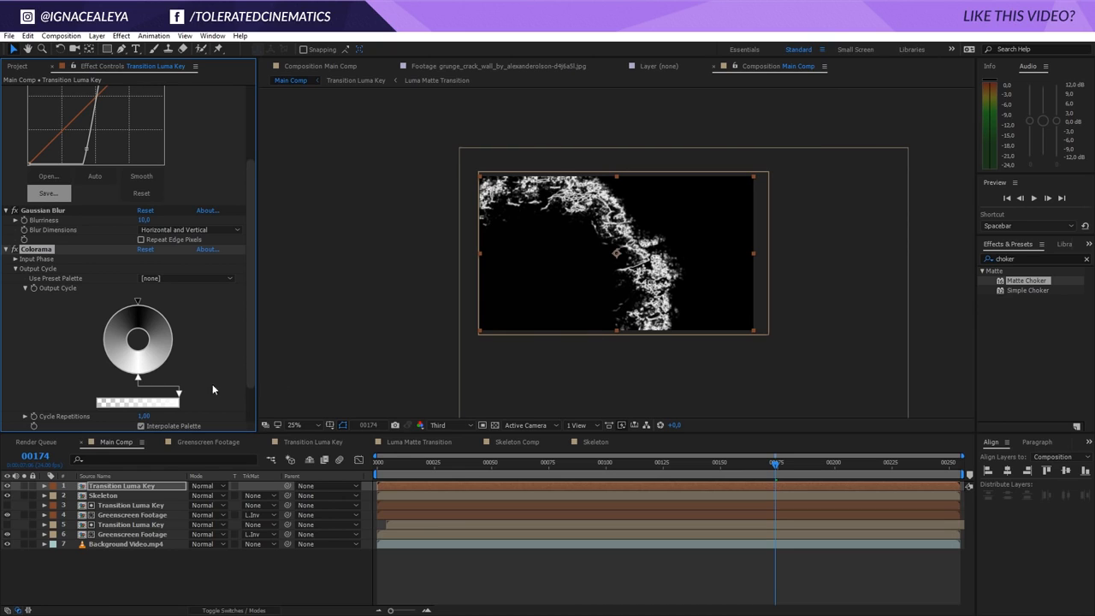
mouse_move(137, 381)
left_mouse_down()
mouse_move(107, 376)
mouse_move(84, 348)
mouse_move(97, 343)
left_mouse_up()
left_click(166, 362)
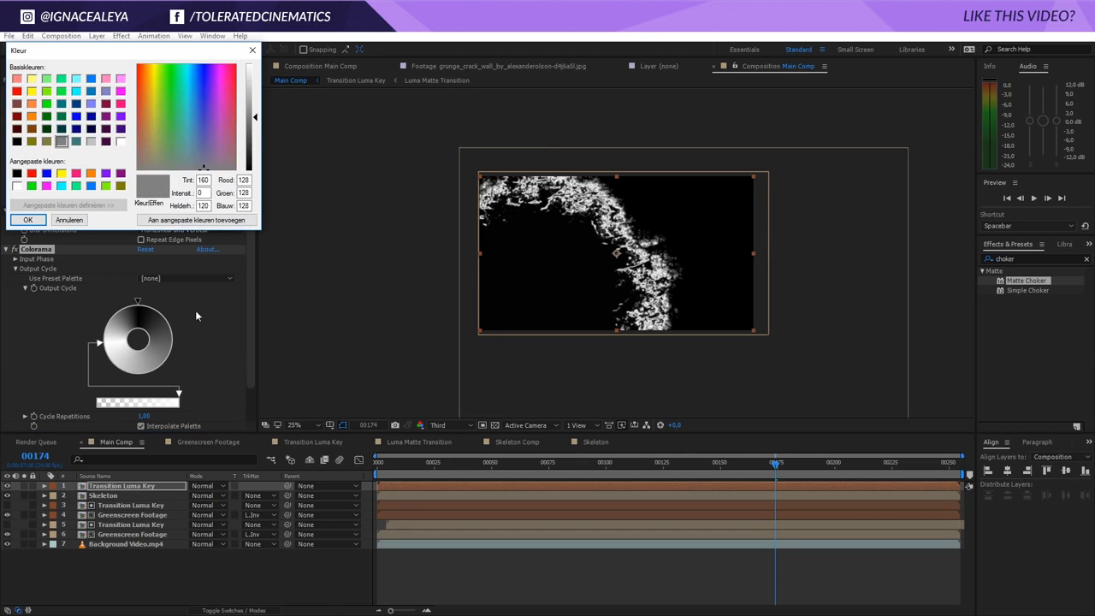
left_click_drag(254, 119, 254, 96)
left_click(27, 220)
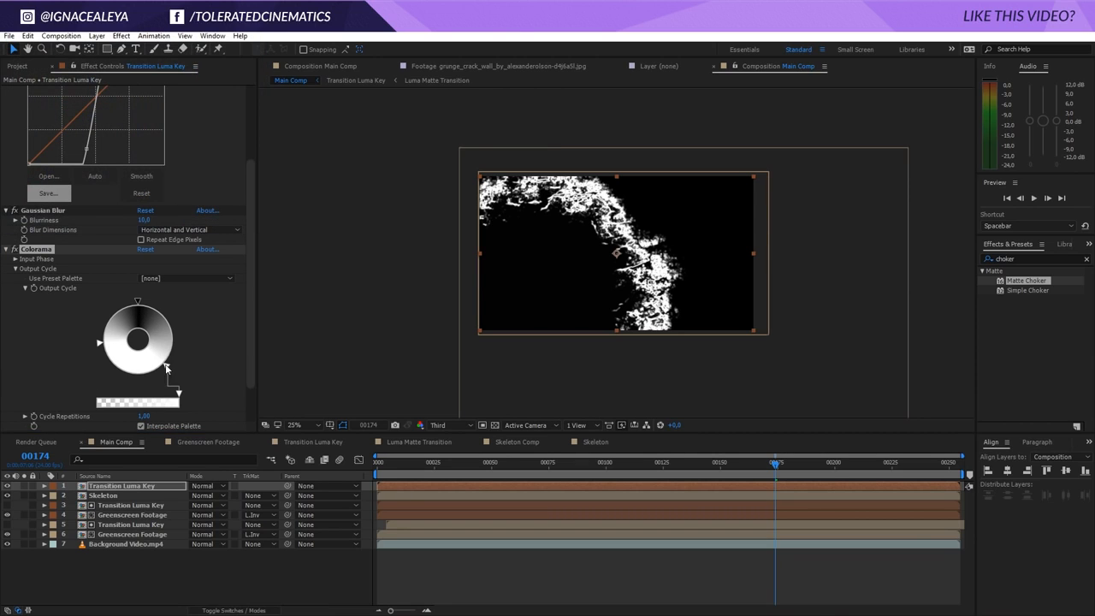
left_click_drag(171, 366, 181, 342)
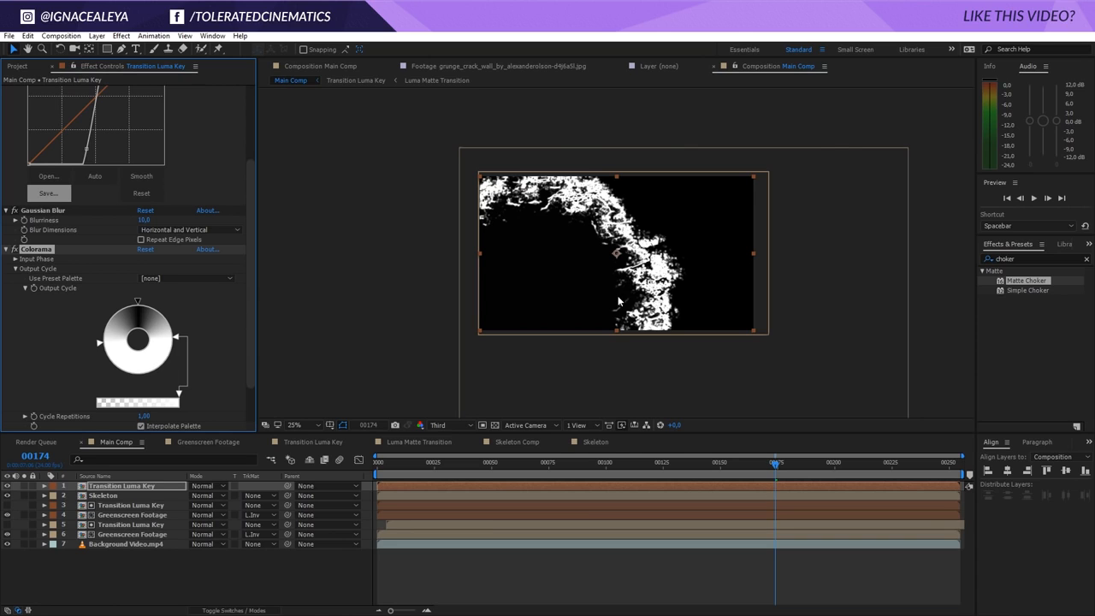
Step: Set the Skeleton layer's track matte to Luma and scrub around frames 171 to 178 to inspect the reveal
left_click(109, 496)
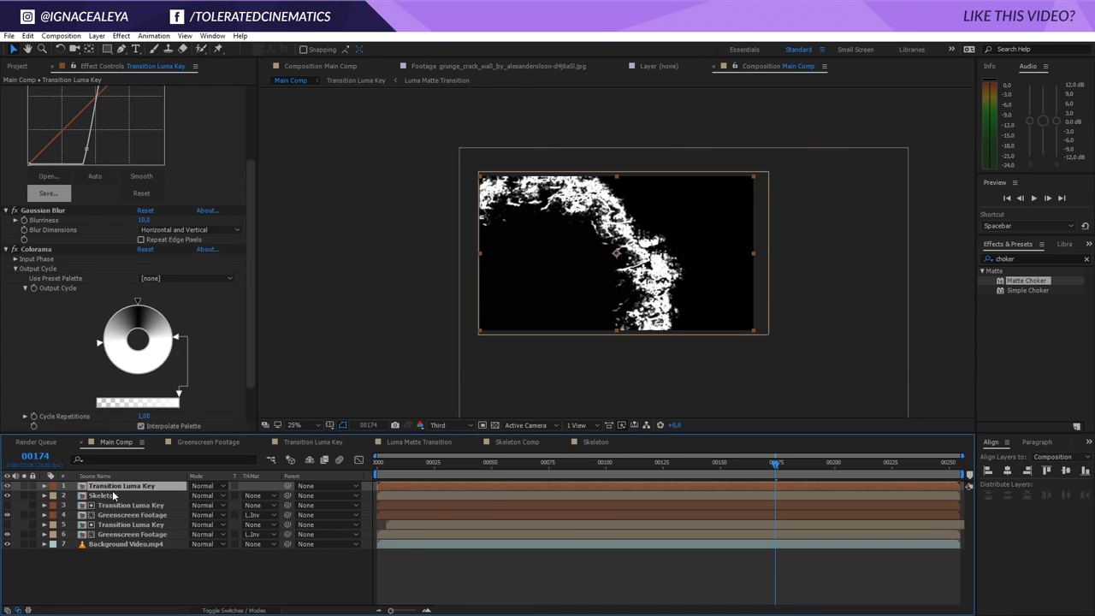
left_click(258, 496)
left_click(288, 548)
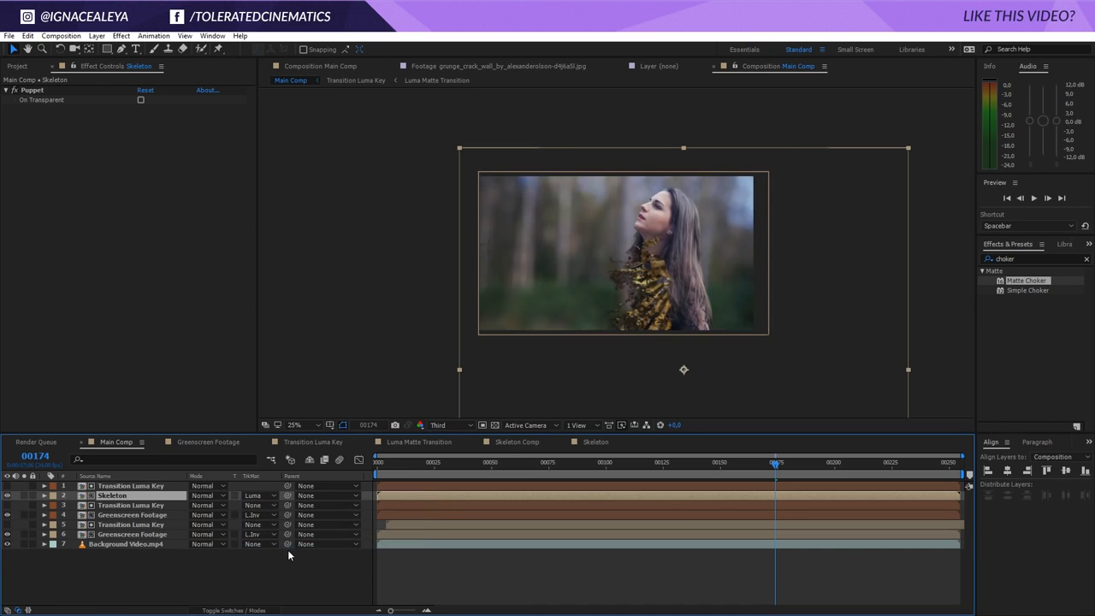
key("period")
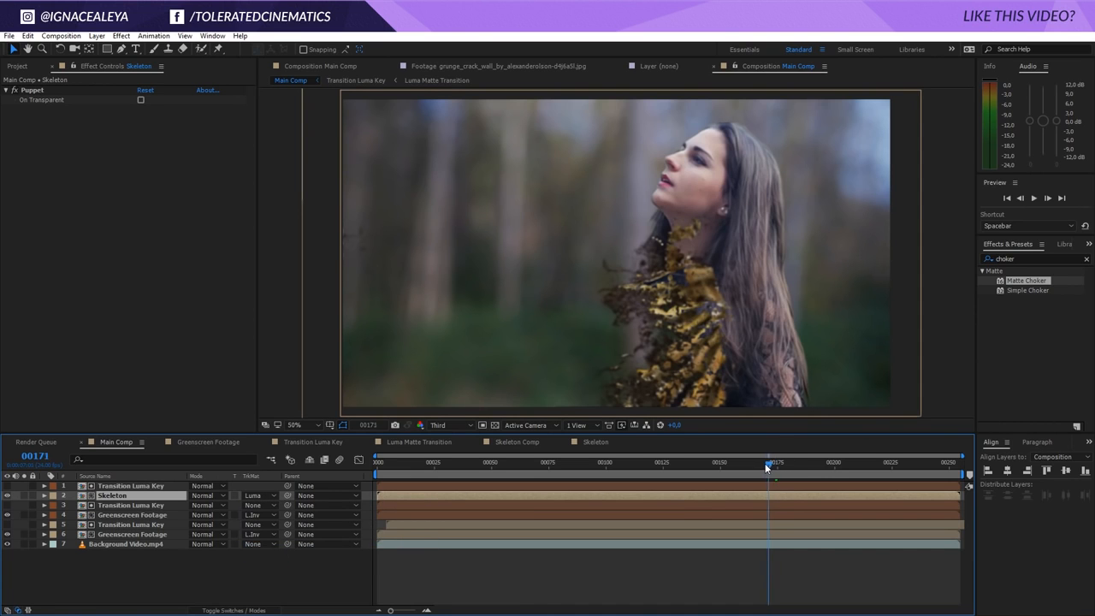
mouse_move(773, 473)
left_mouse_down()
mouse_move(730, 474)
mouse_move(861, 461)
mouse_move(784, 479)
left_mouse_up()
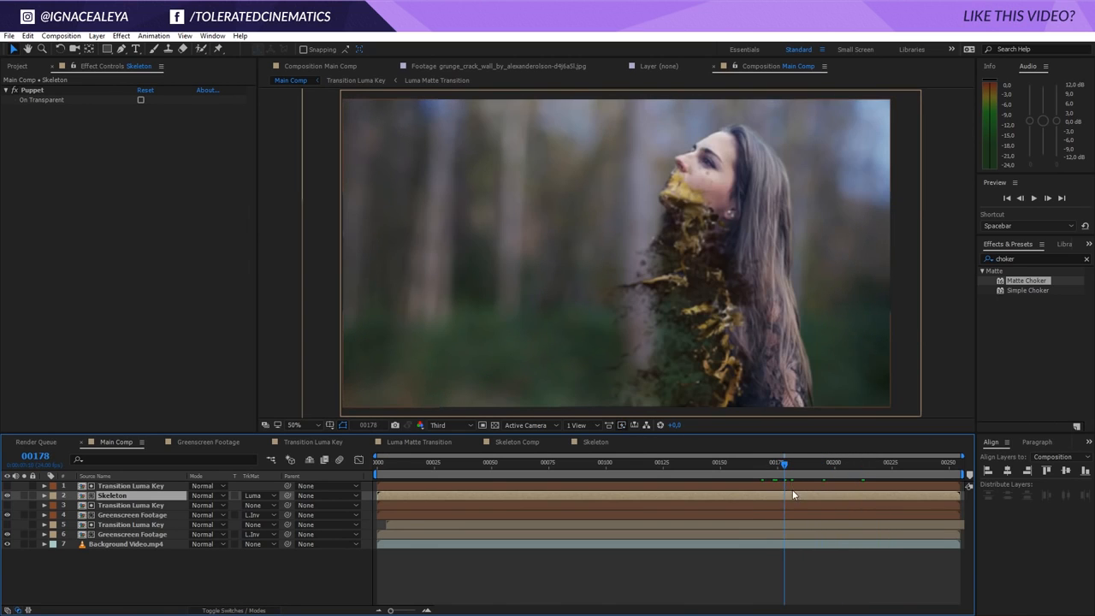
Step: Add a second Gaussian Blur below Colorama on the topmost Transition Luma Key layer and set its blurriness to 15
left_click(132, 486)
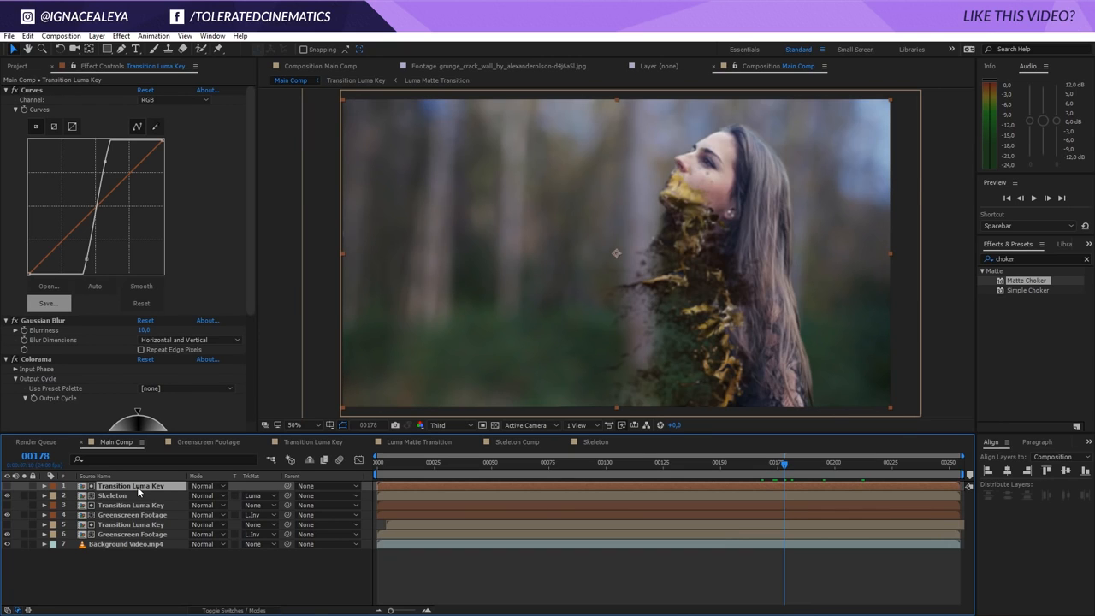
left_click(120, 35)
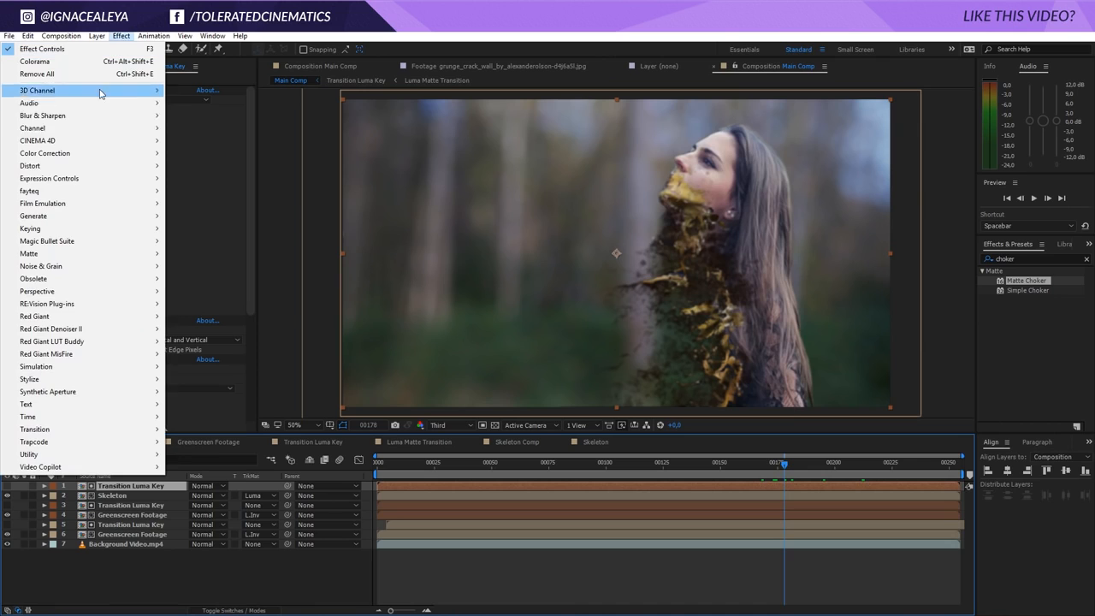
mouse_move(69, 115)
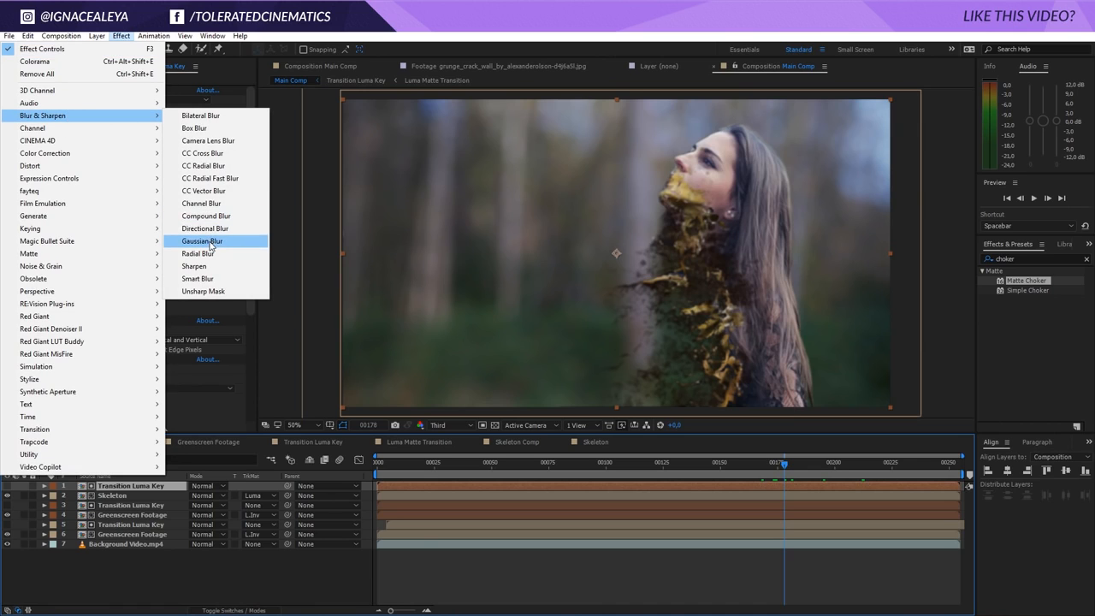
left_click(214, 243)
left_click(141, 407)
type("10")
key("Return")
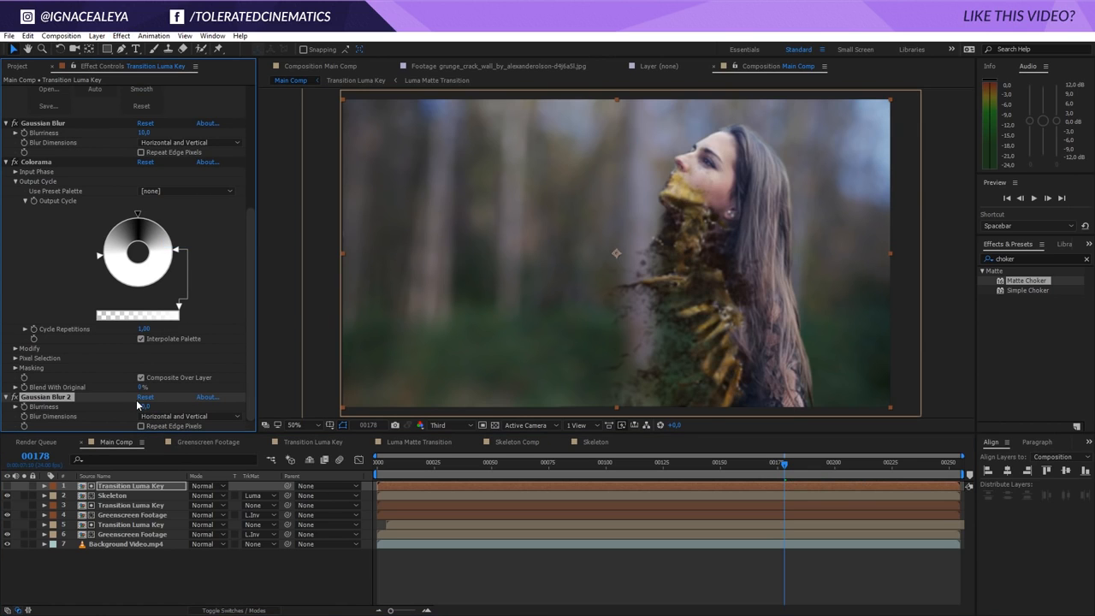
left_click(143, 404)
type("20")
key("Return")
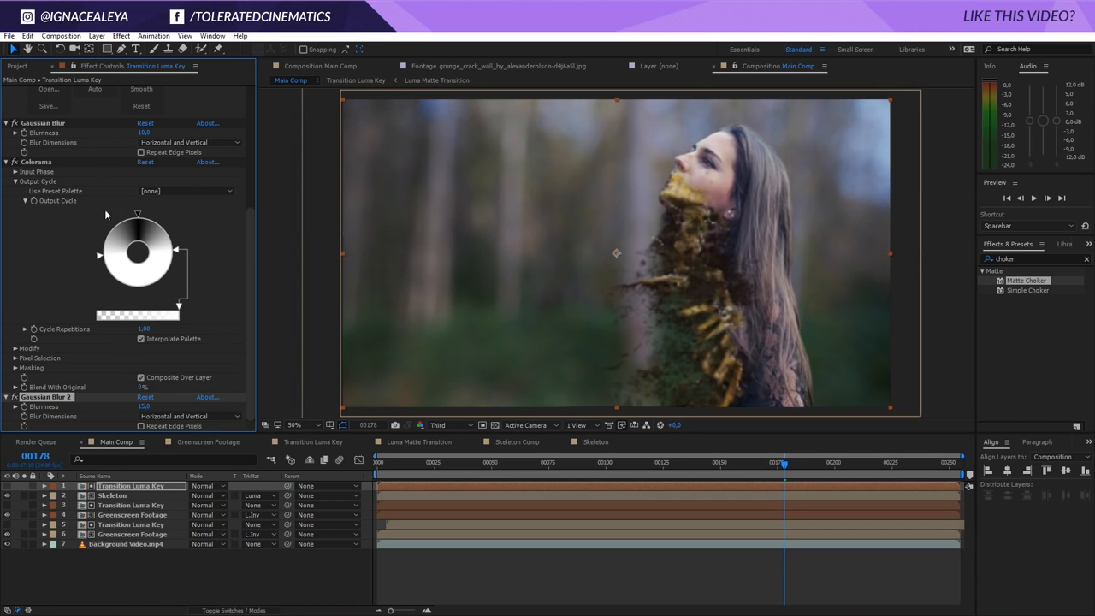
Step: Add a second Curves effect to the topmost Transition Luma Key layer and bend it into a contrast-raising S-curve
left_click(120, 35)
mouse_move(73, 154)
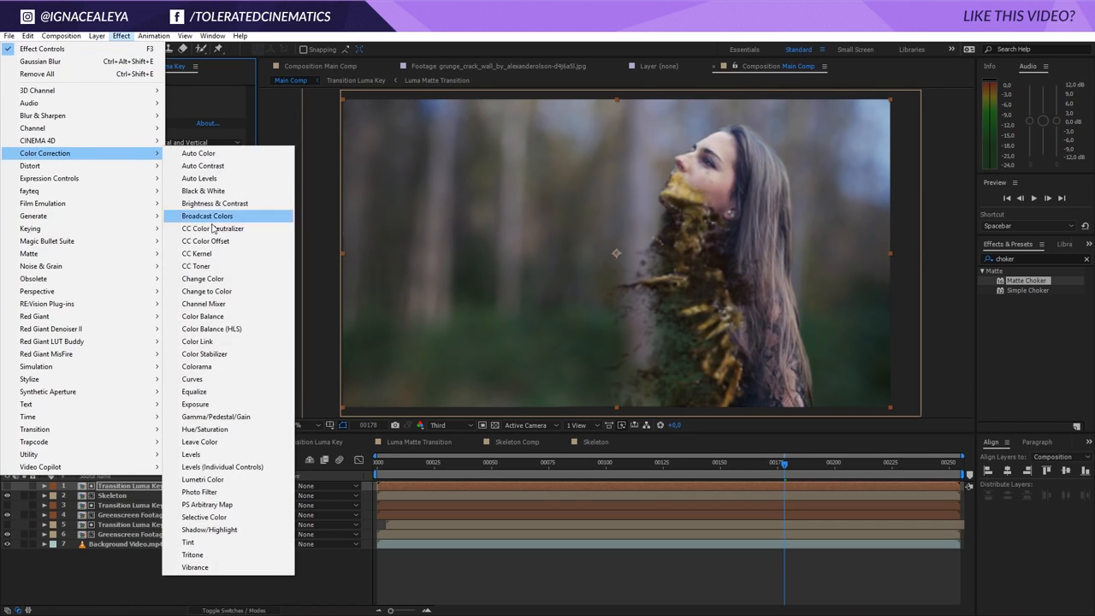
left_click(206, 379)
left_click_drag(75, 344, 72, 377)
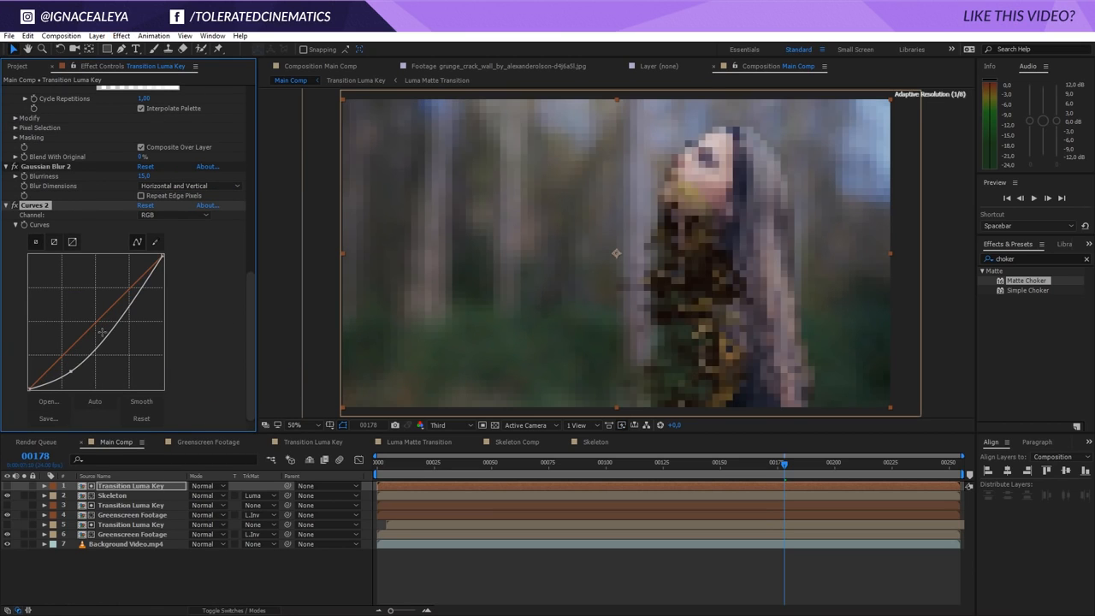
left_click_drag(102, 331, 111, 305)
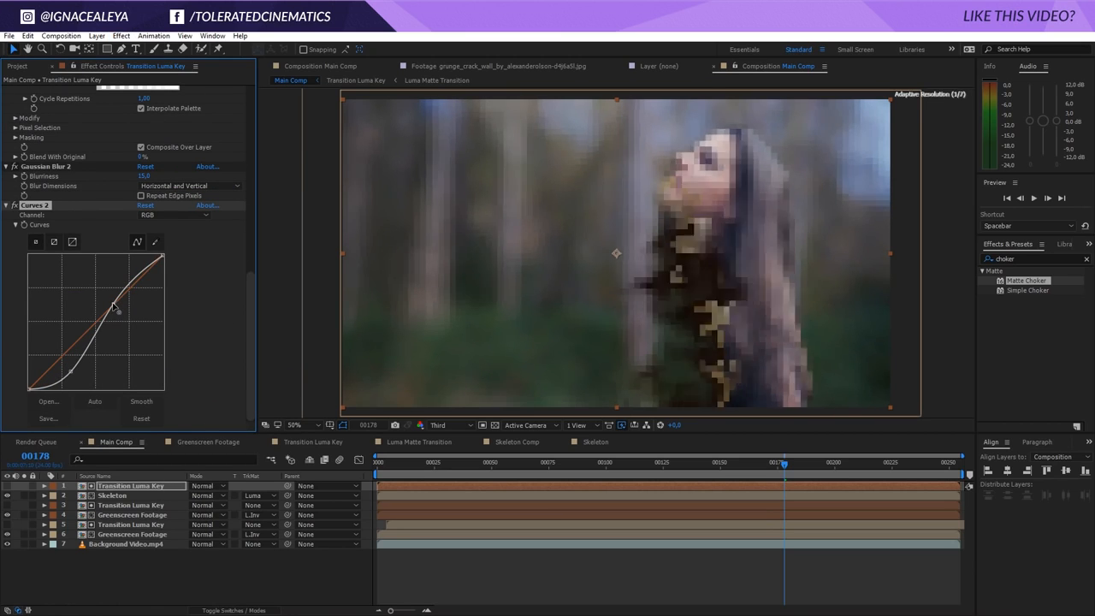
Step: Apply Curves to the Skeleton layer and pull down the shadows and midtones to darken the bones
left_click(112, 496)
left_click(121, 36)
mouse_move(77, 157)
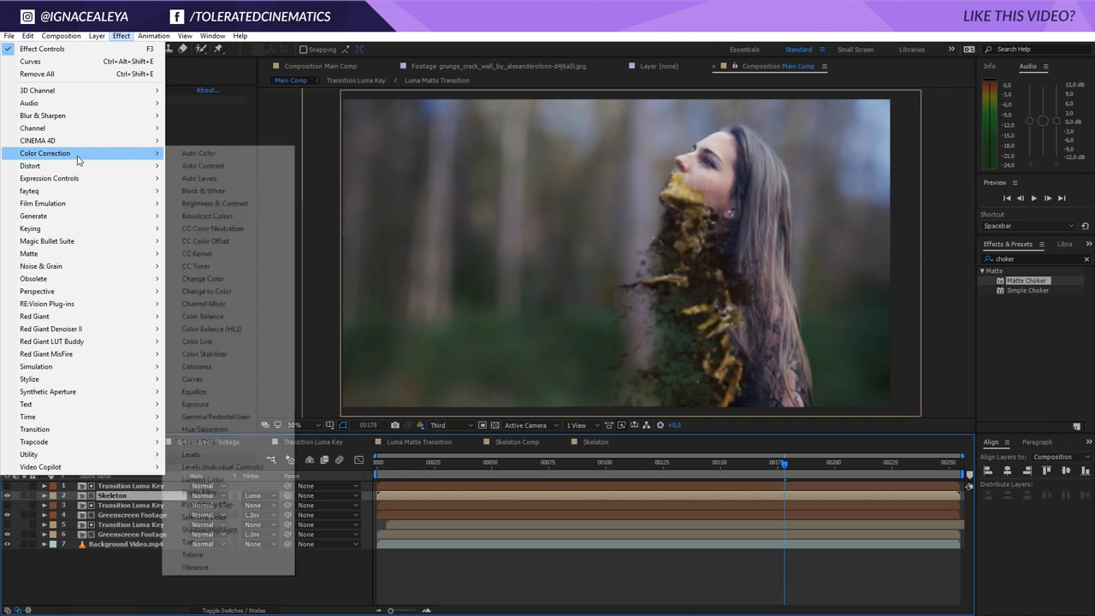
left_click(206, 379)
left_click_drag(89, 245, 97, 254)
left_click_drag(127, 219, 127, 215)
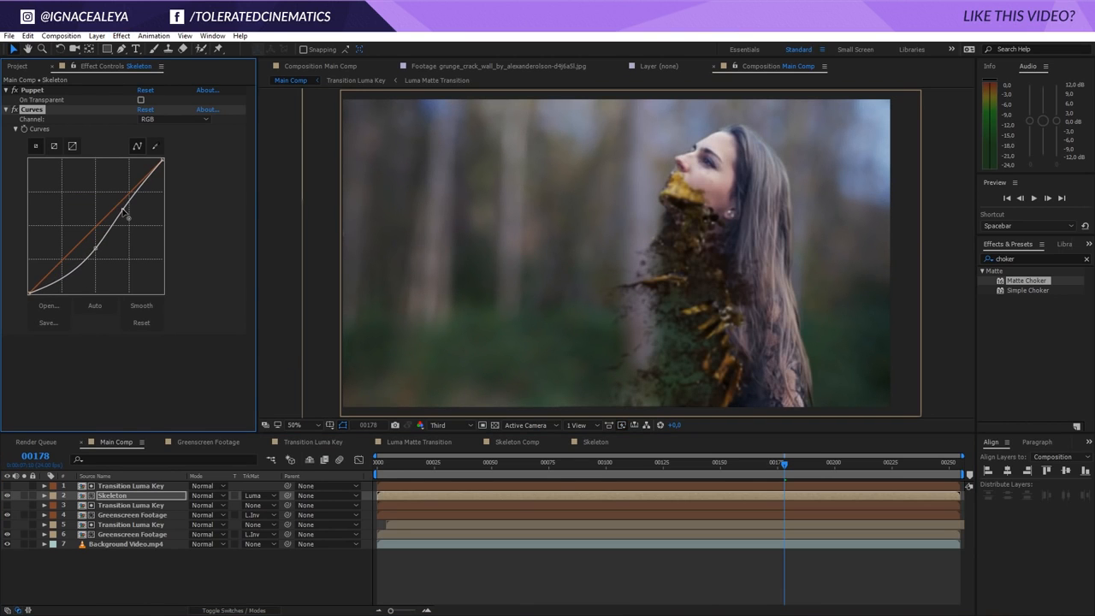
Step: Apply a black-to-white Tint to the Skeleton layer with the amount set to 40%
left_click(120, 36)
mouse_move(72, 161)
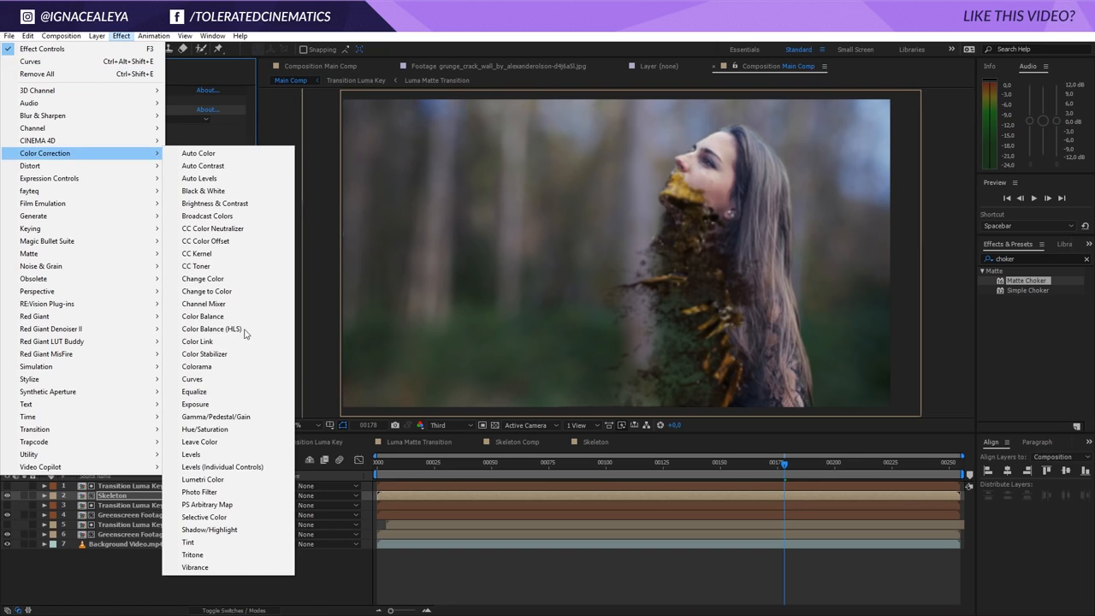
left_click(199, 531)
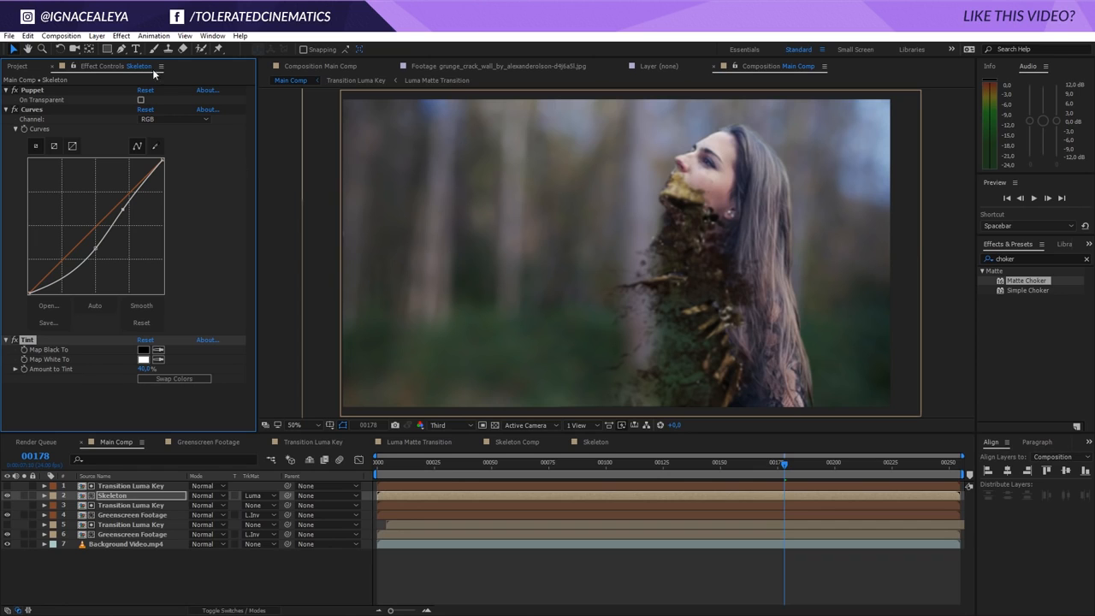
Step: Sharpen the Skeleton layer with Unsharp Mask at amount 132, then duplicate the effect and raise the copy's radius
left_click(120, 35)
mouse_move(90, 119)
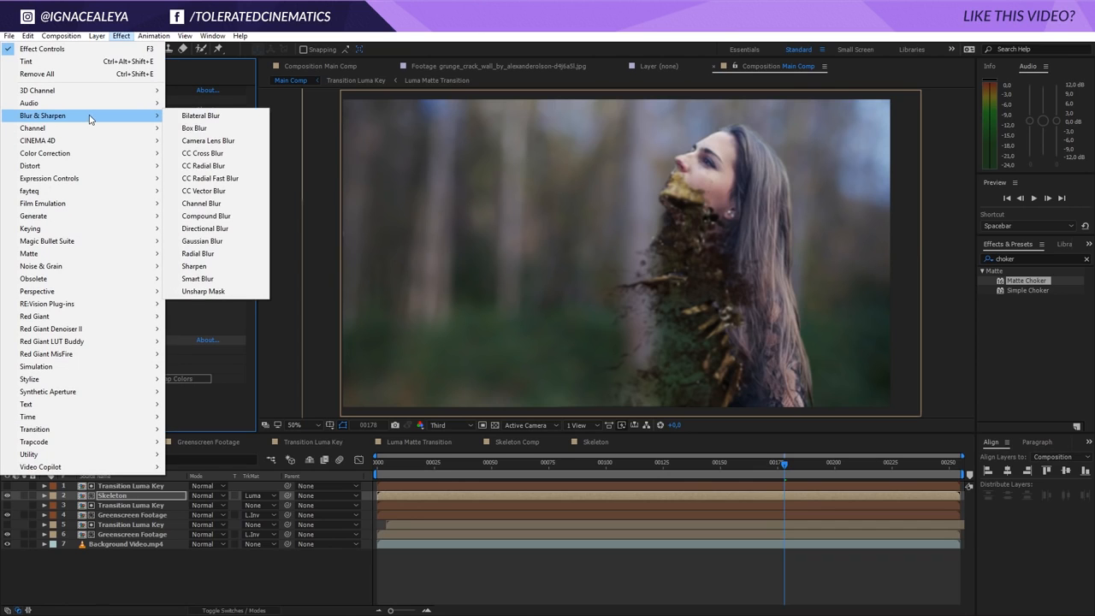
left_click(203, 291)
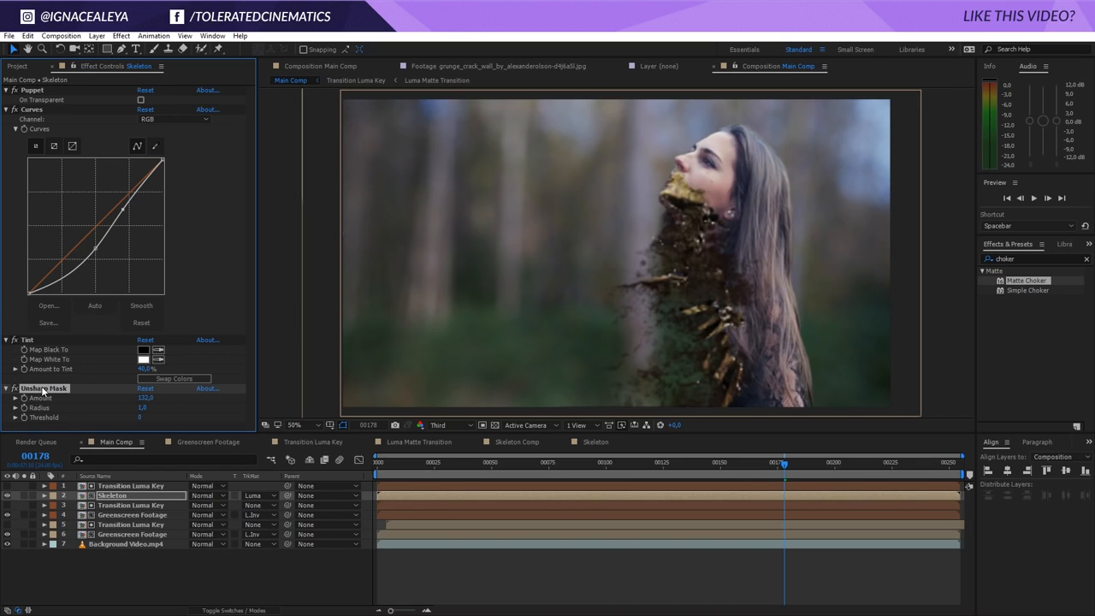
key("ctrl+d")
left_click_drag(140, 419, 145, 416)
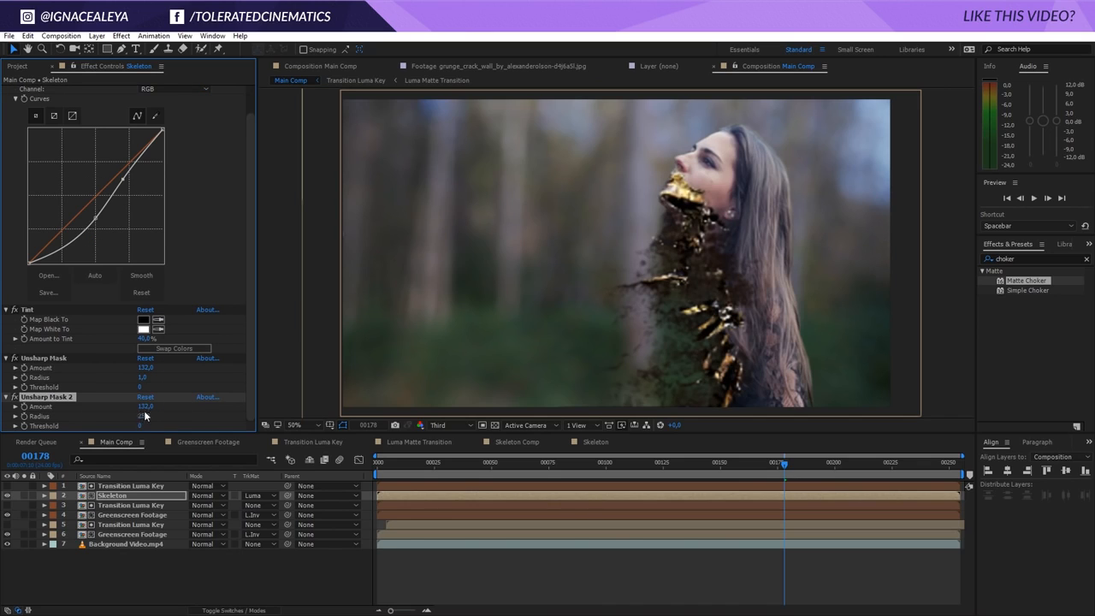
Step: Set the amount of the Skeleton layer's second Unsharp Mask to 50
left_click(148, 407)
type("50")
key("Return")
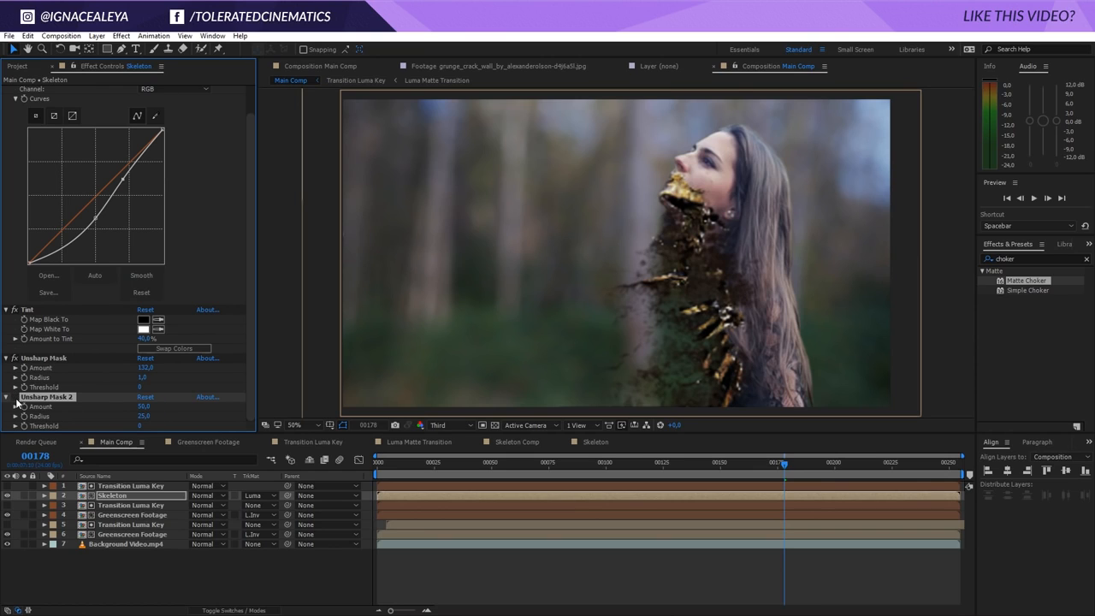
Step: Preview the sharpened skeleton transition and move the work area's start to about frame 137
left_click_drag(769, 468, 877, 462)
key("space")
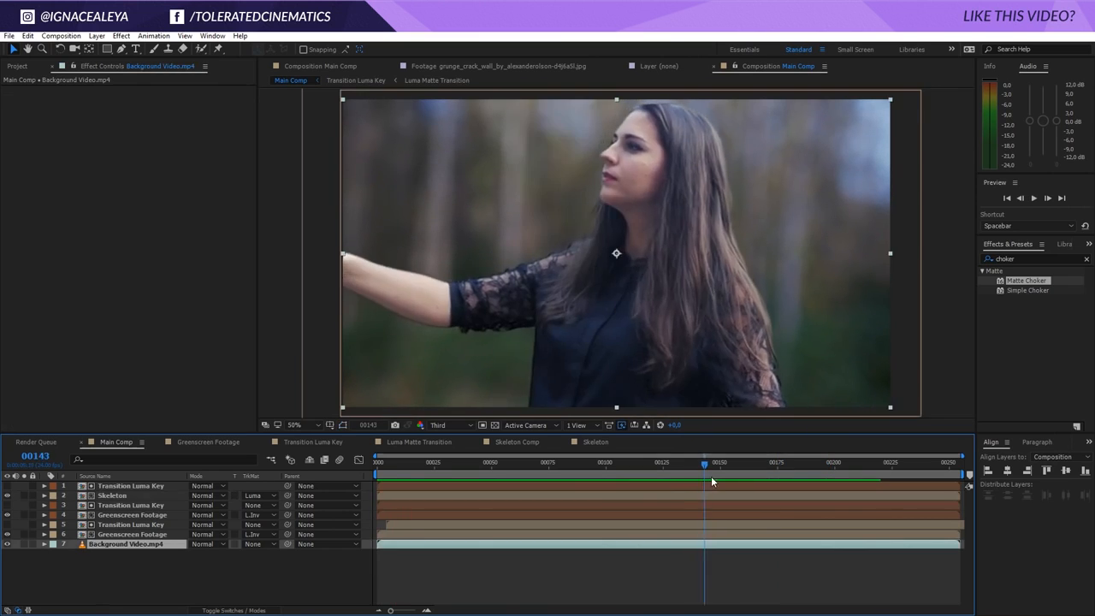
mouse_move(711, 476)
left_mouse_down()
mouse_move(734, 470)
mouse_move(691, 477)
left_mouse_up()
key("space")
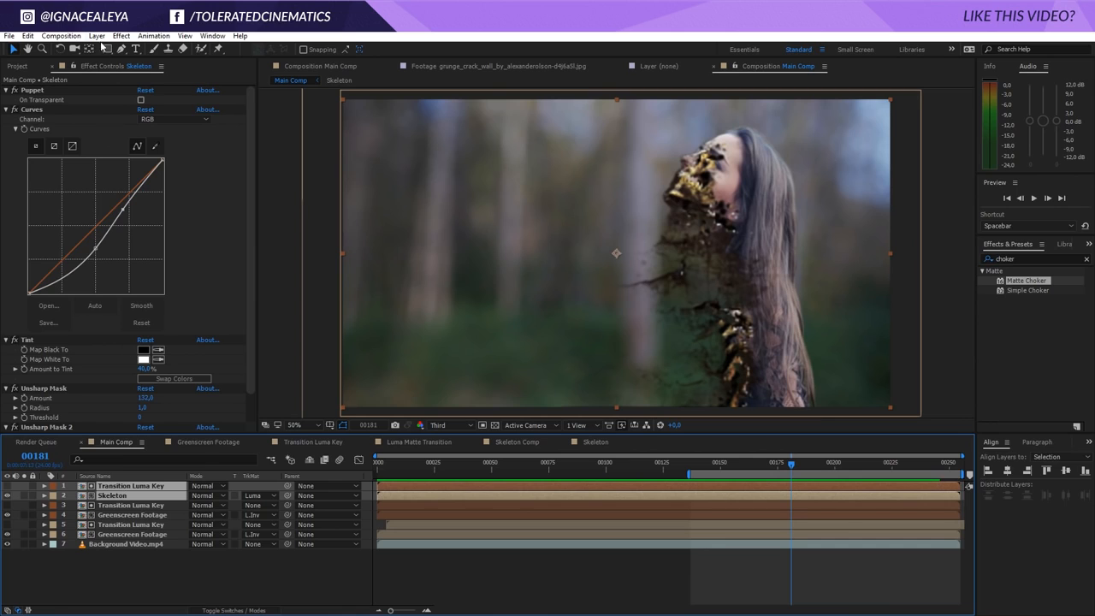
Step: Pre-compose the topmost Transition Luma Key and Skeleton layers as "Skeleton Transition", moving all attributes into the new composition
left_click(97, 36)
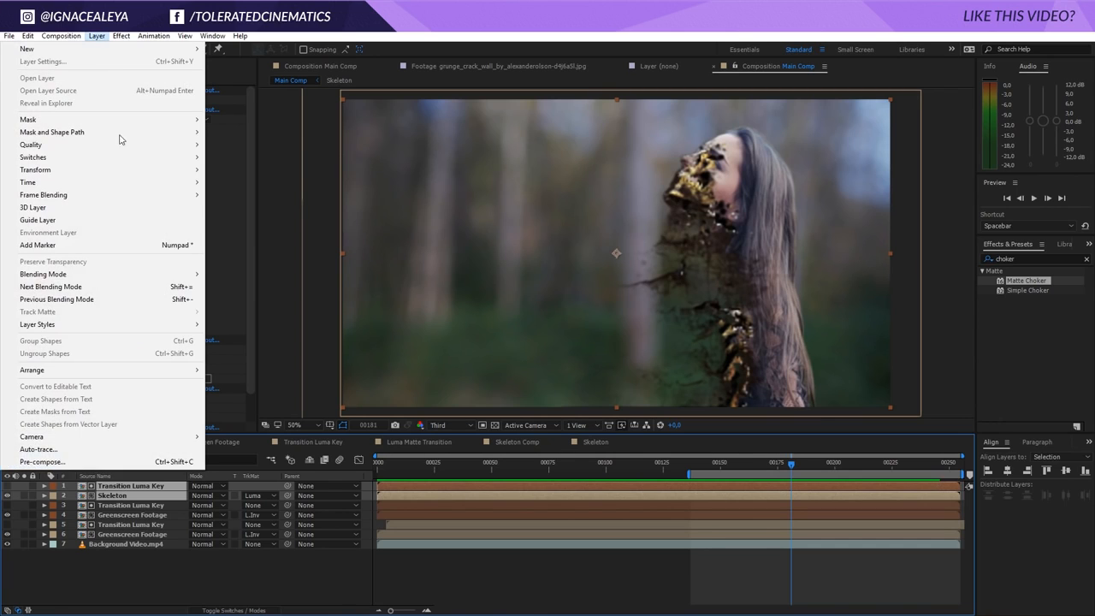
left_click(59, 460)
type("Skeleton Transition")
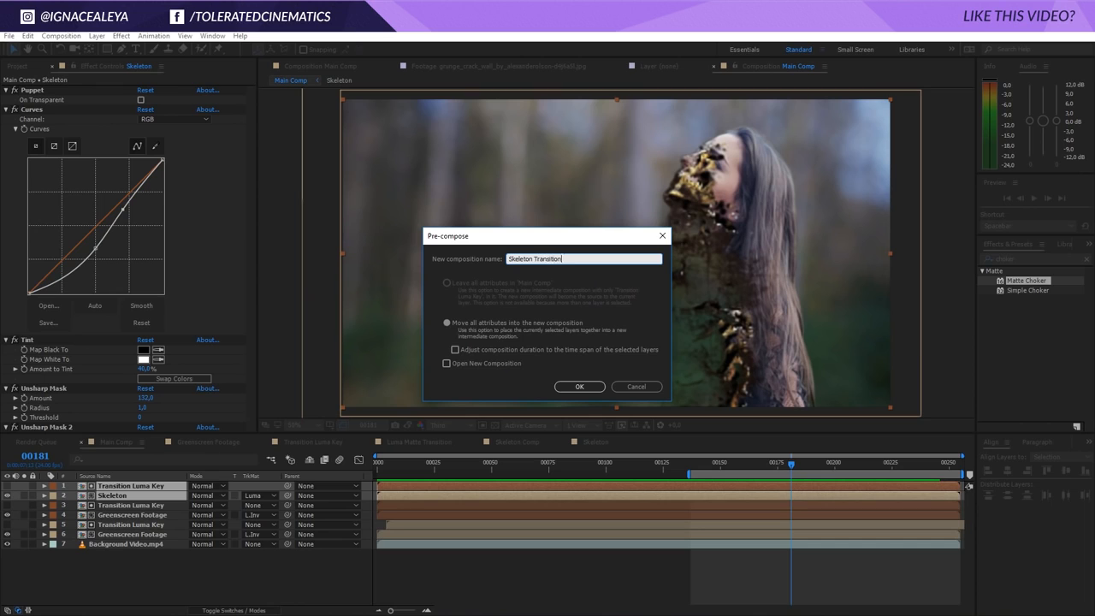
key("Return")
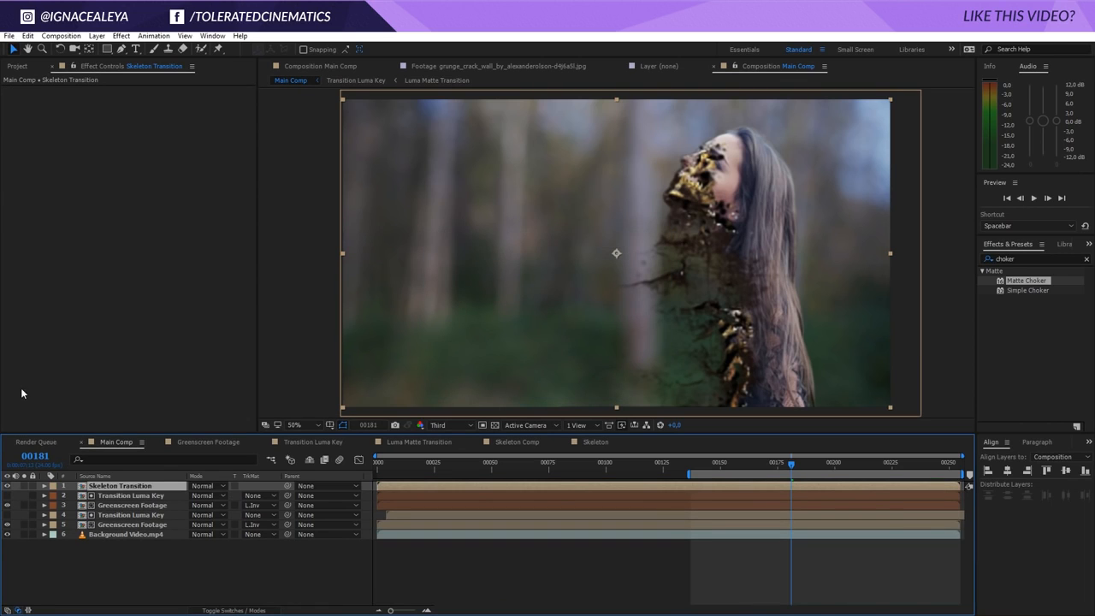
Step: Apply Extract to the Skeleton Transition layer with a black point of 16 and preview the dissolve
left_click(120, 35)
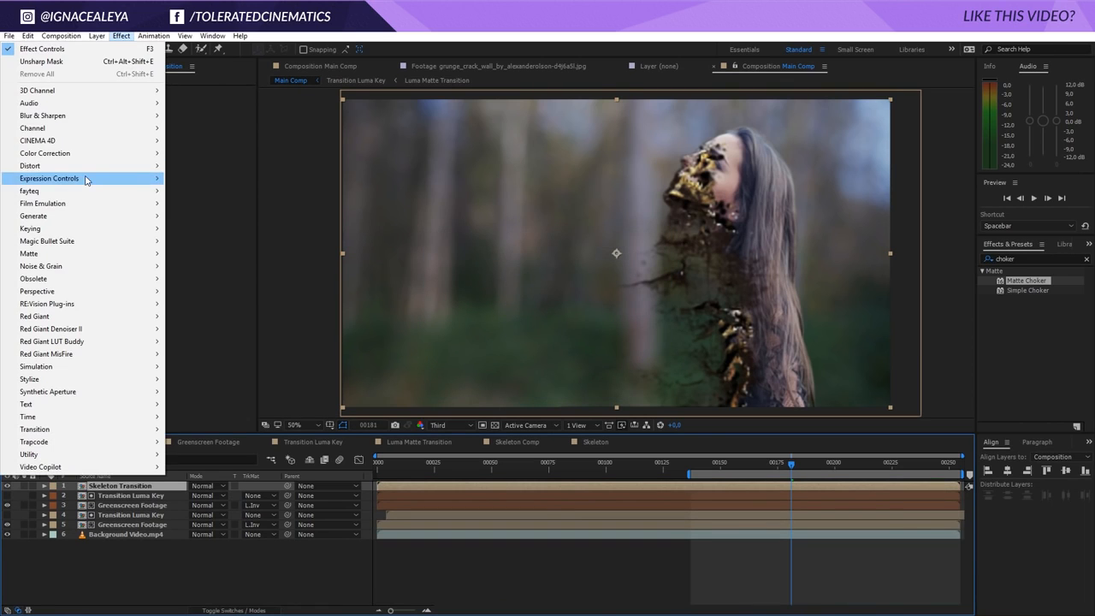
mouse_move(47, 230)
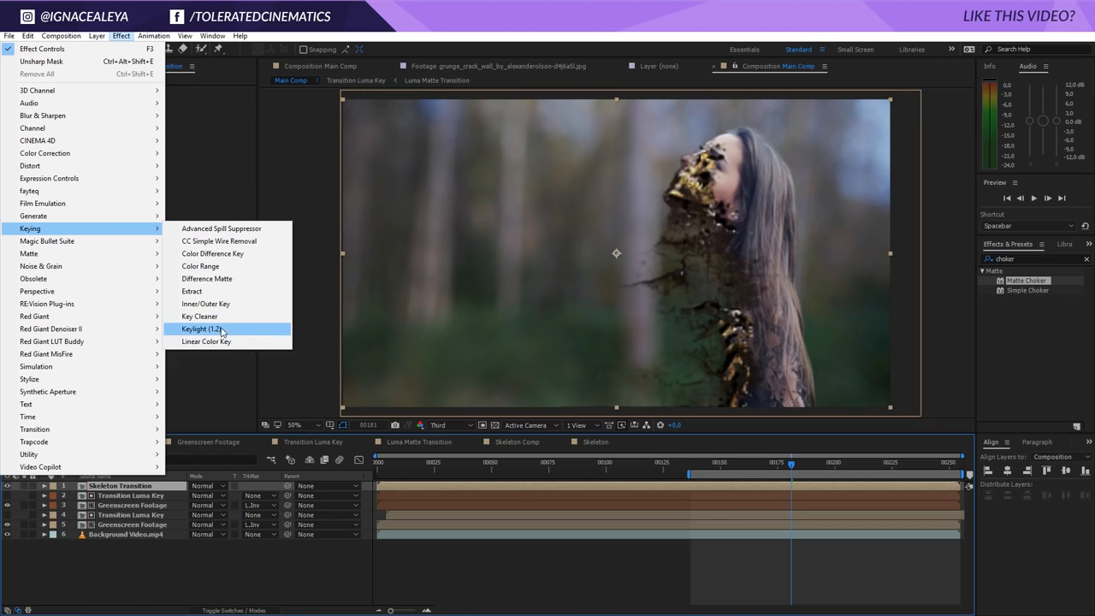
left_click(224, 294)
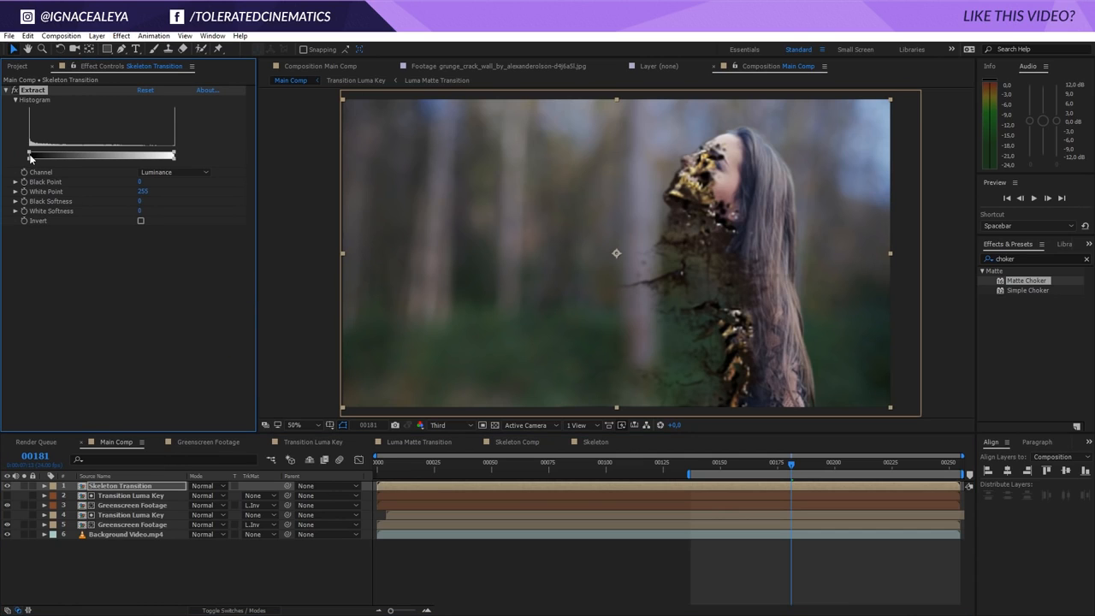
left_click_drag(30, 155, 36, 155)
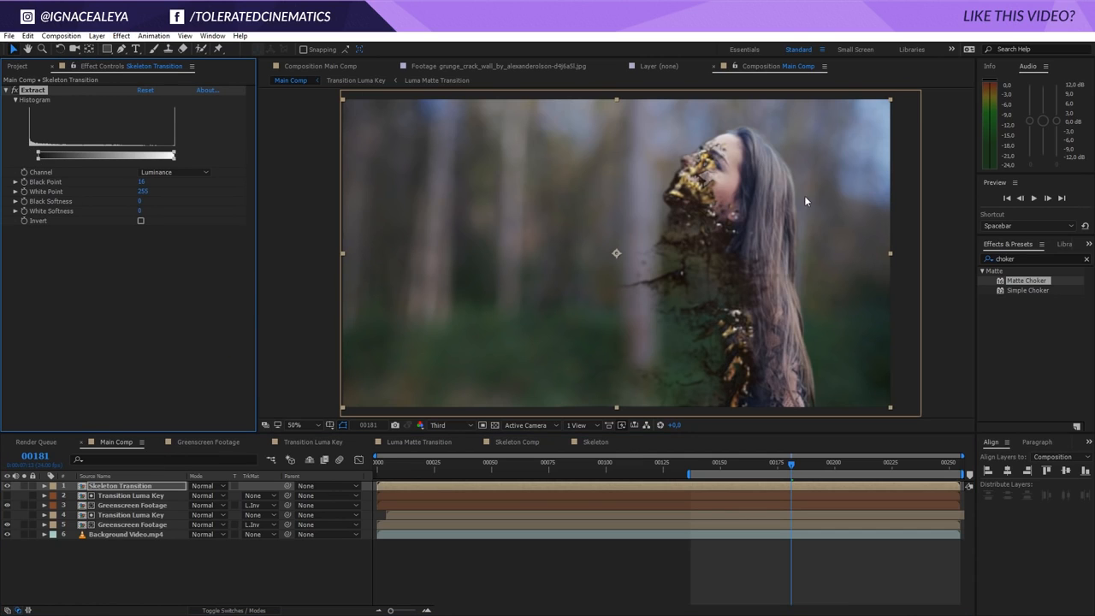
left_click(770, 532)
key("space")
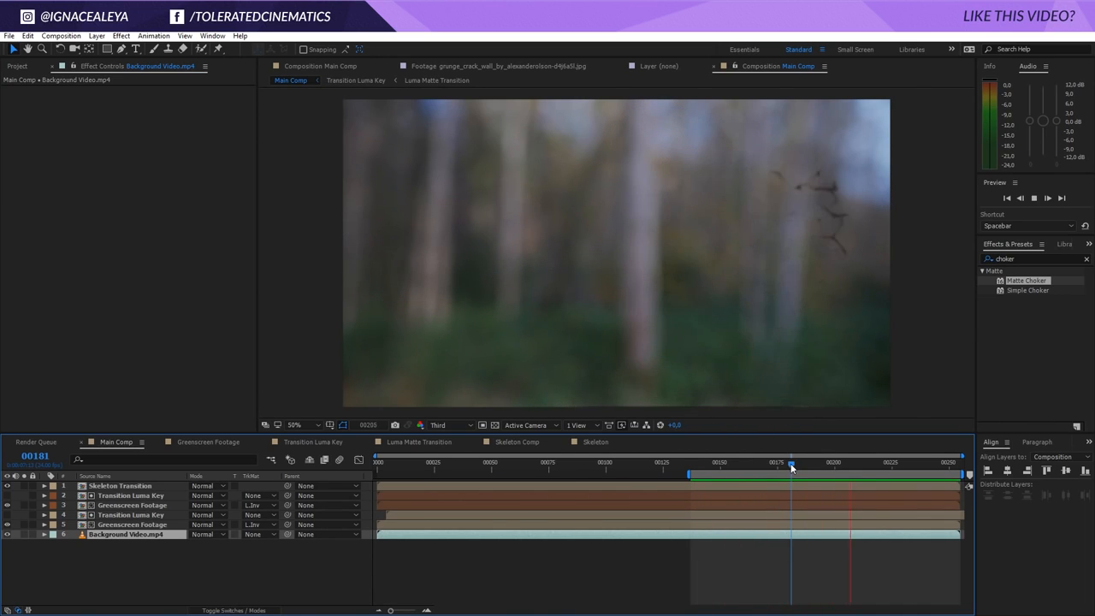
left_click_drag(791, 467, 761, 477)
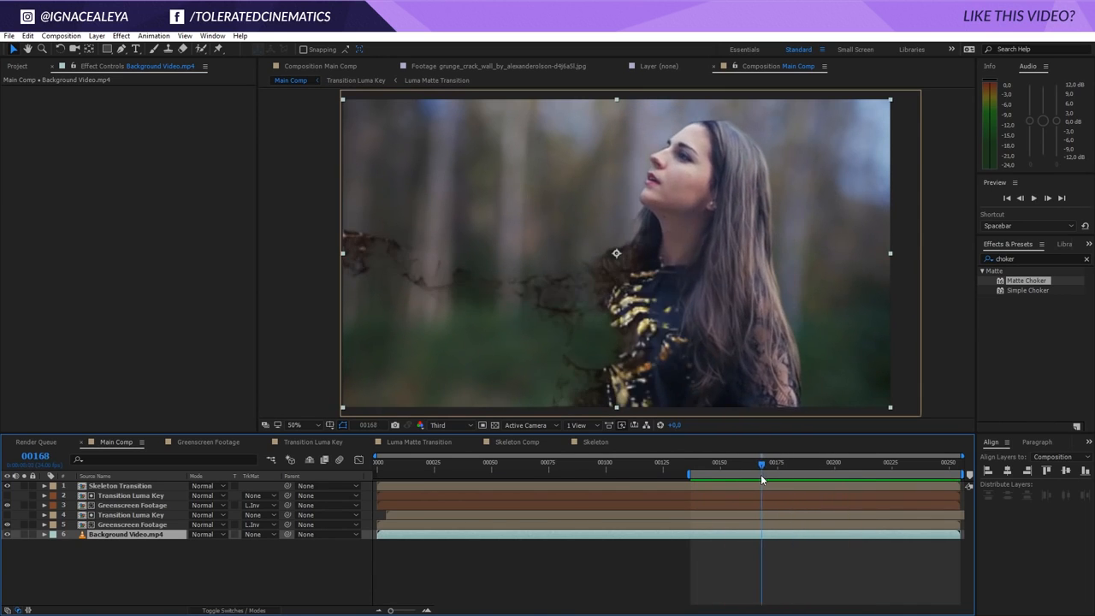
Step: Set the composition's preview resolution to Full and play back the skeleton dissolve
left_click(444, 425)
left_click(453, 455)
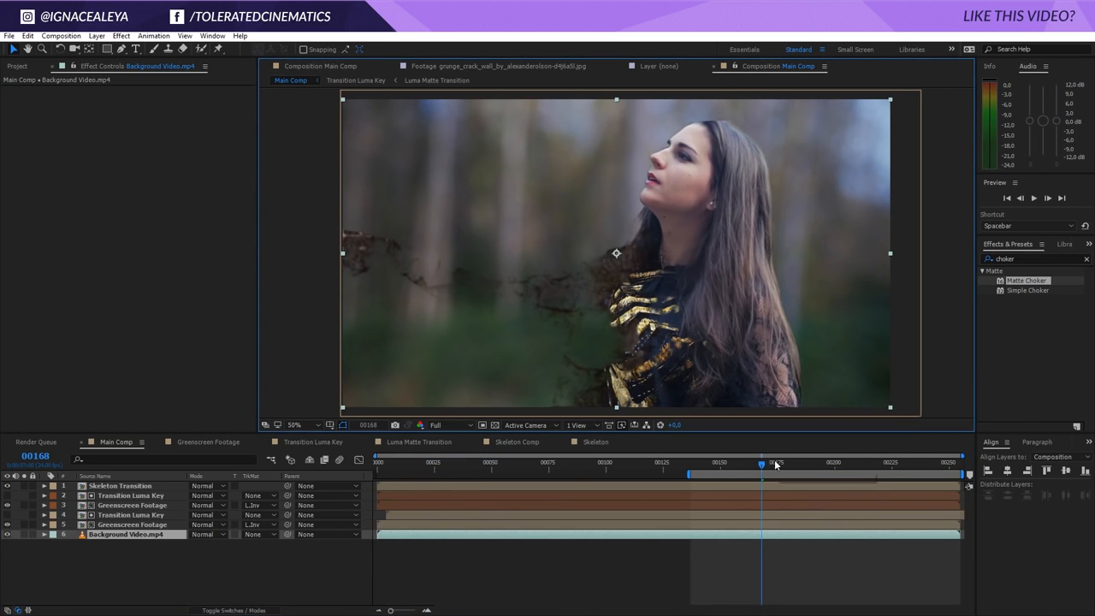
left_click_drag(776, 467, 788, 466)
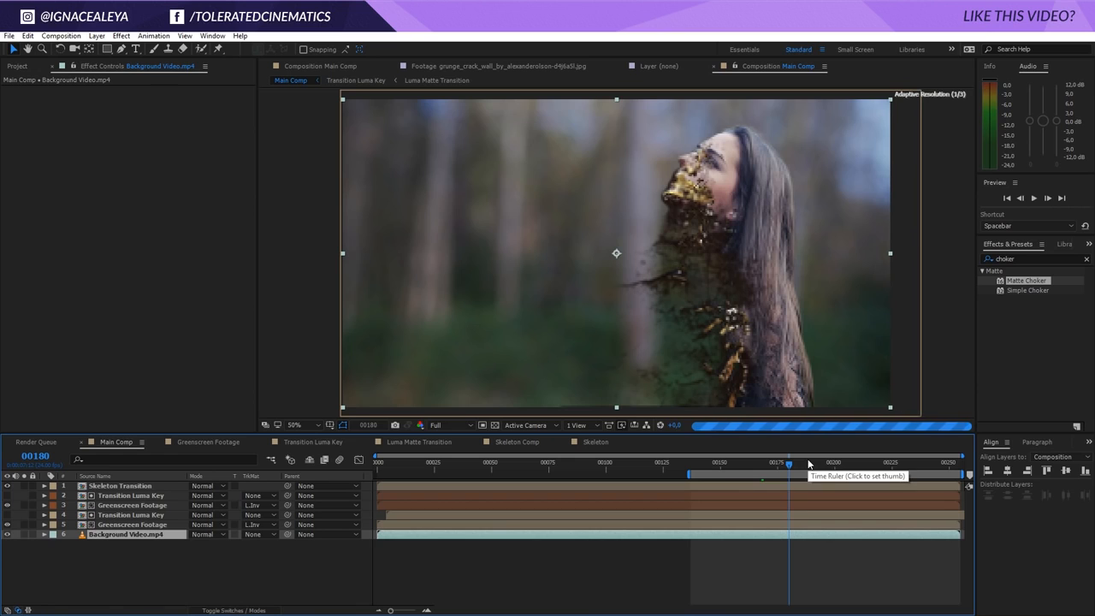
key("space")
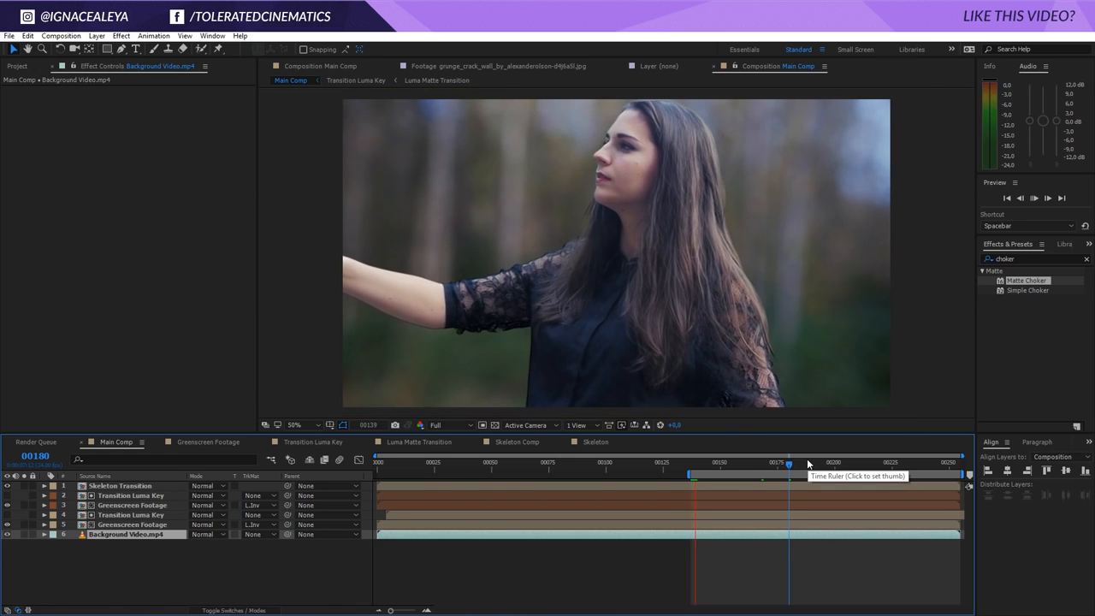
left_click(830, 554)
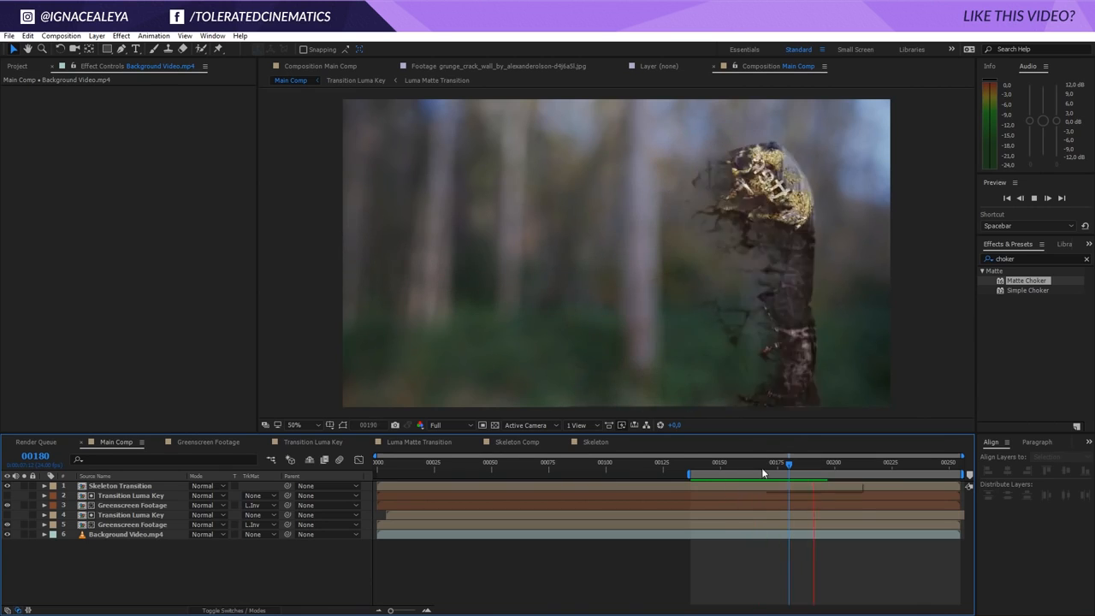
key("space")
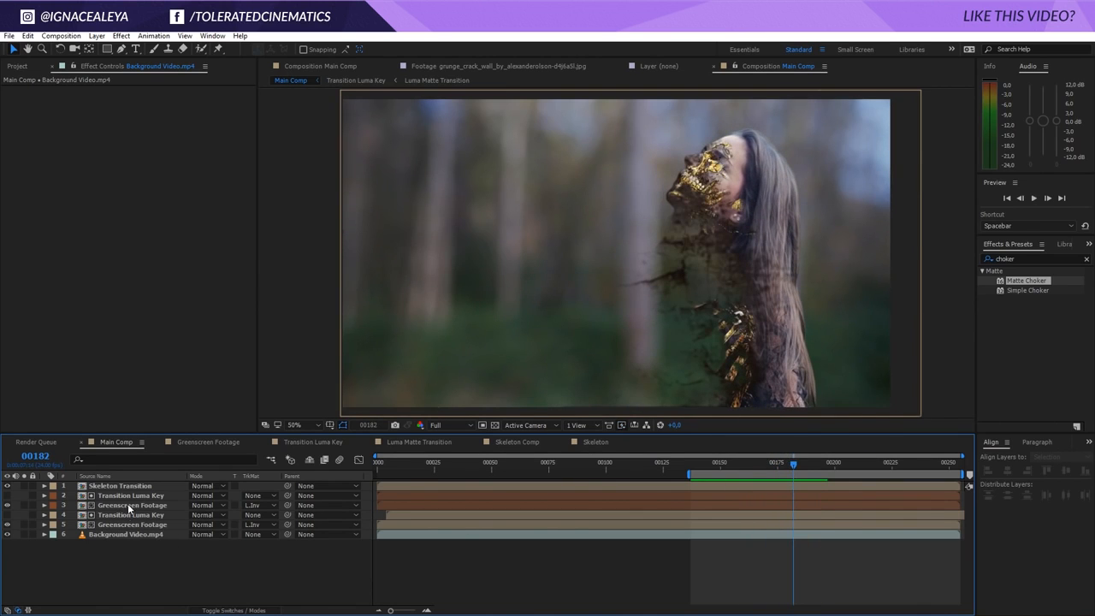
Step: Apply Hue/Saturation to the Skeleton Transition layer with master hue -18°, saturation -42 and lightness 27
left_click(134, 487)
left_click(120, 35)
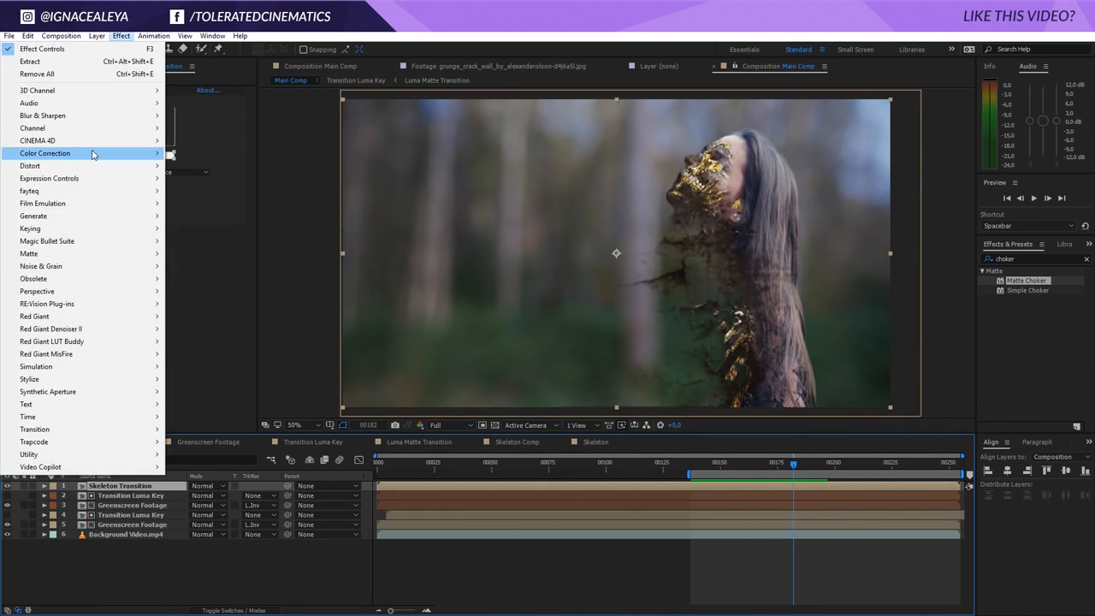
mouse_move(94, 155)
left_click(205, 428)
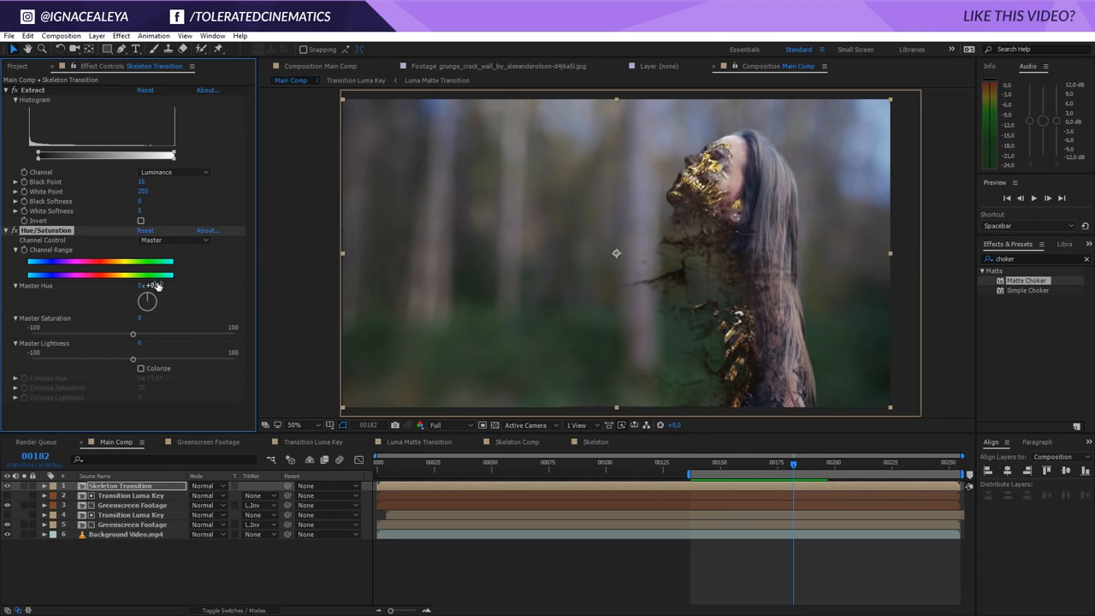
left_click_drag(159, 287, 145, 290)
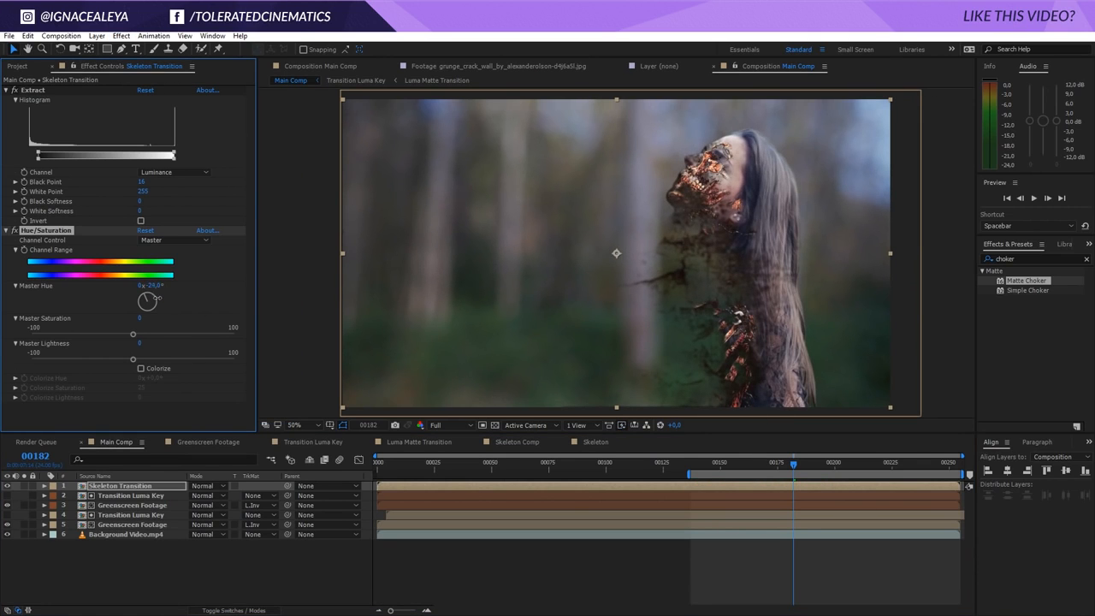
left_click_drag(133, 359, 77, 345)
left_click(97, 359)
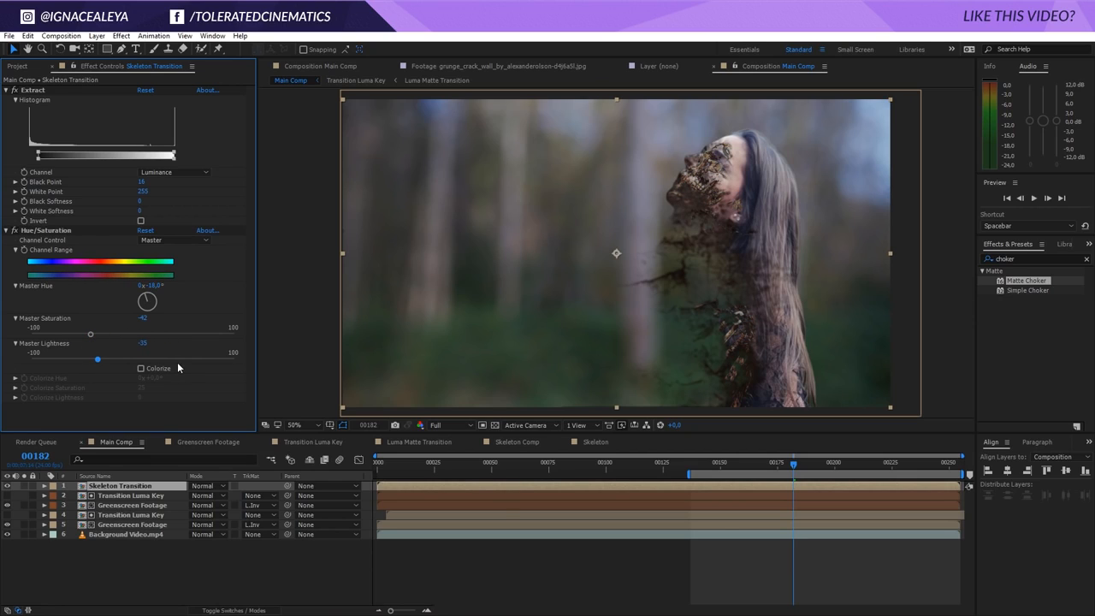
mouse_move(176, 360)
left_mouse_down()
mouse_move(183, 366)
mouse_move(163, 368)
left_mouse_up()
Step: Check the recolored skeleton at several frames of the transition, including frames 199 and 167
left_click(836, 470)
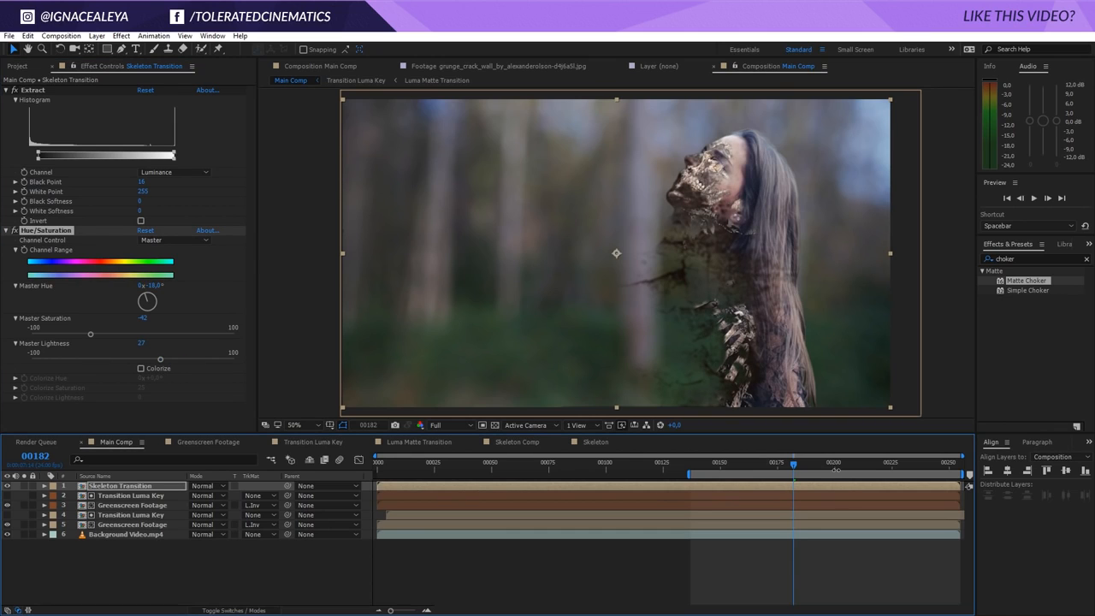
left_click(834, 470)
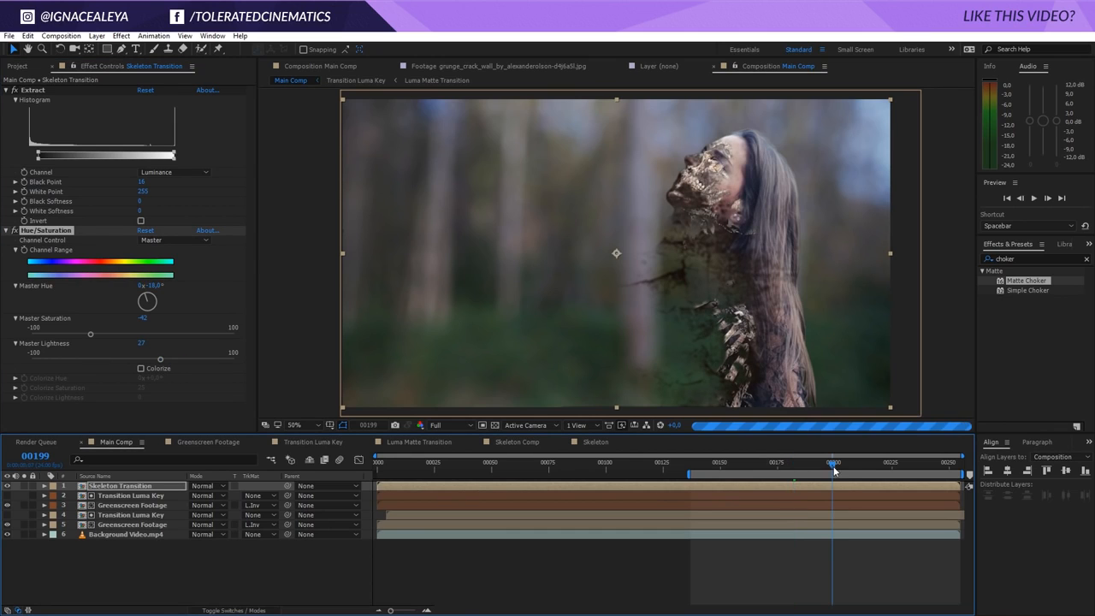
left_click(738, 471)
left_click(759, 471)
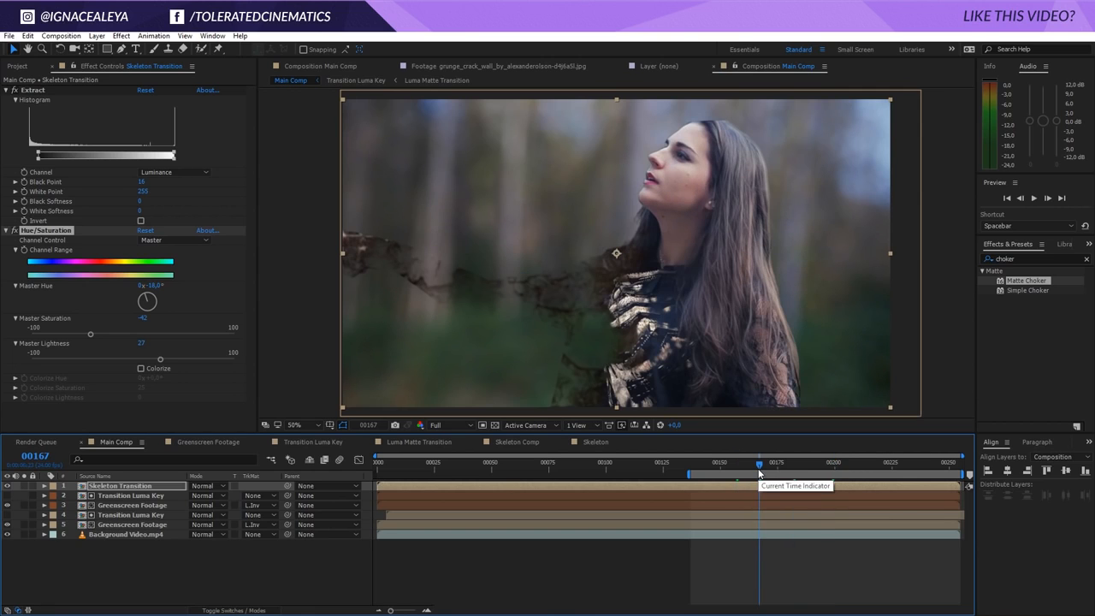
left_click(783, 470)
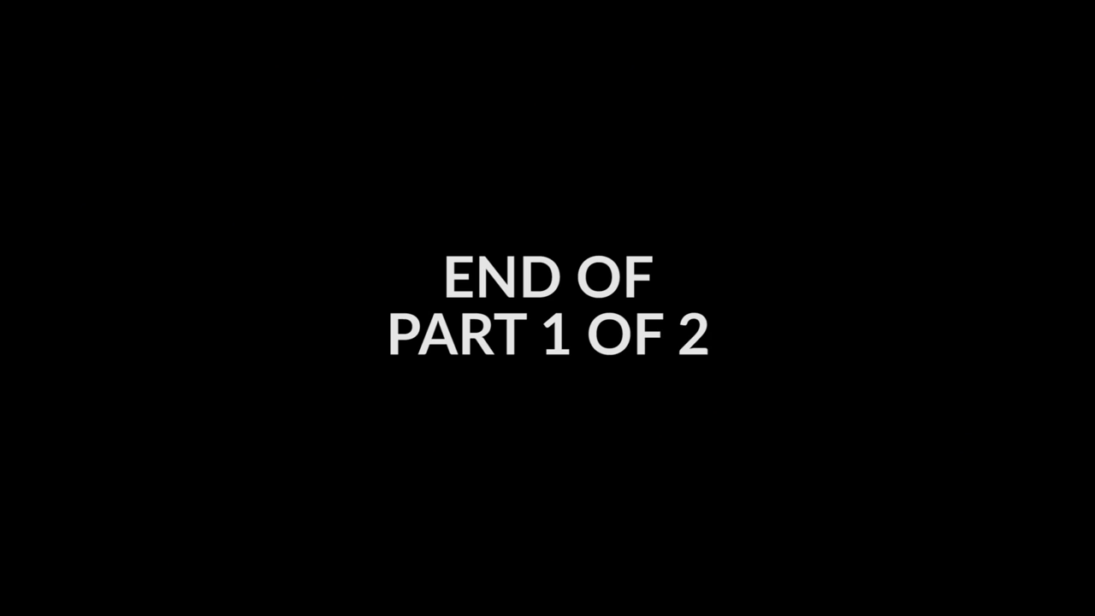